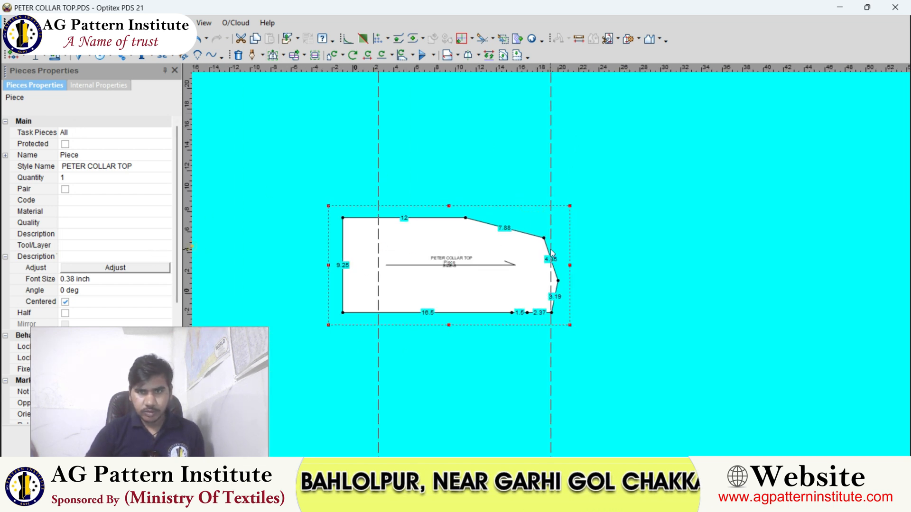
Add a vertical guide line at a distance of -5.5 from the guide through the shoulder-neck point
scroll(556, 260, up, 2)
double_click(553, 258)
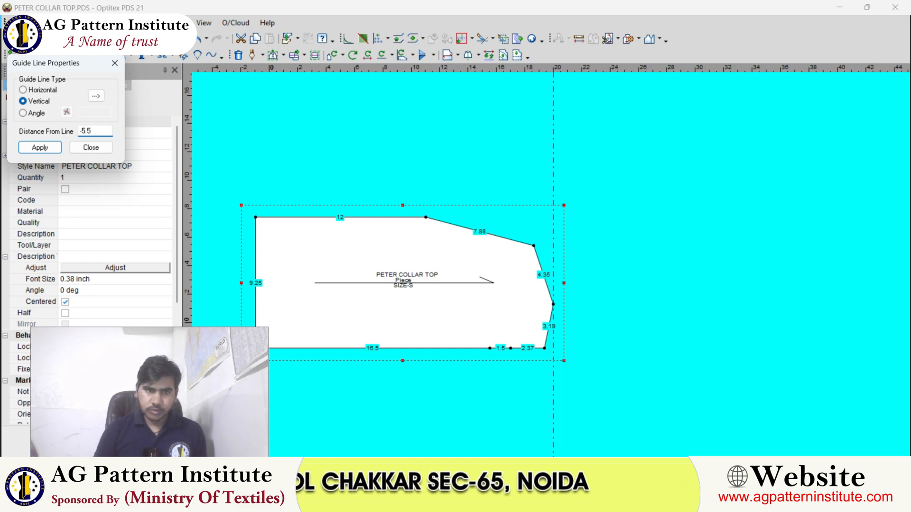
click(105, 146)
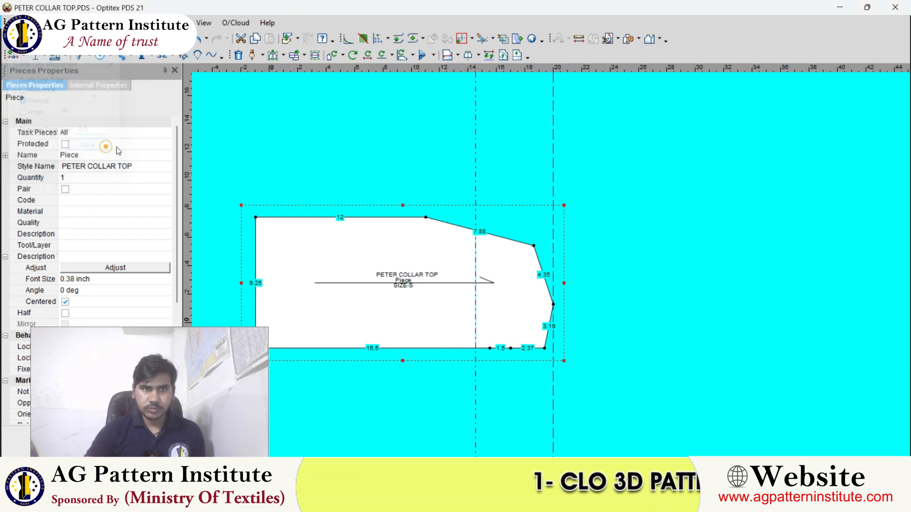
scroll(551, 269, down, 2)
scroll(559, 214, up, 3)
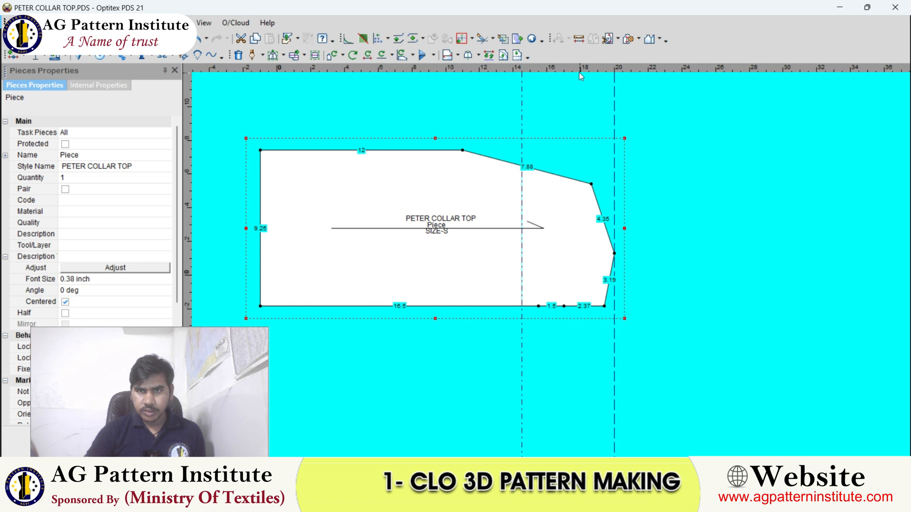
Place a horizontal guide line through the shoulder tip and add a parallel one at a distance of -3/8
drag(578, 185, 587, 187)
scroll(587, 186, up, 3)
drag(557, 267, 557, 261)
double_click(575, 261)
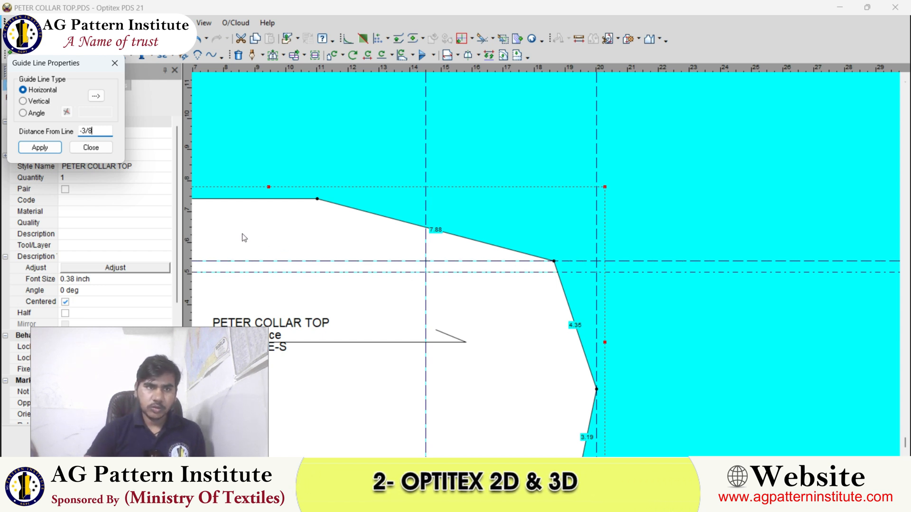
click(97, 151)
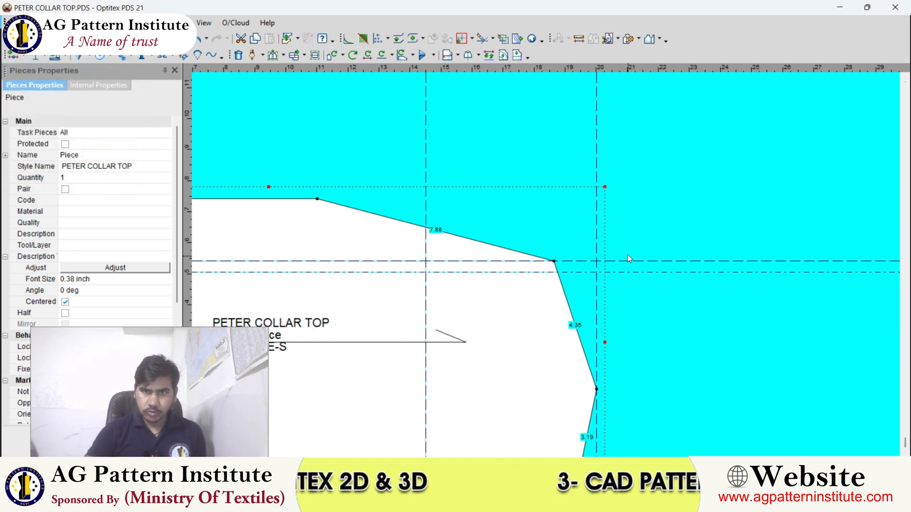
Add another horizontal guide line at a distance of -3/8 from the lower horizontal guide
scroll(550, 266, up, 1)
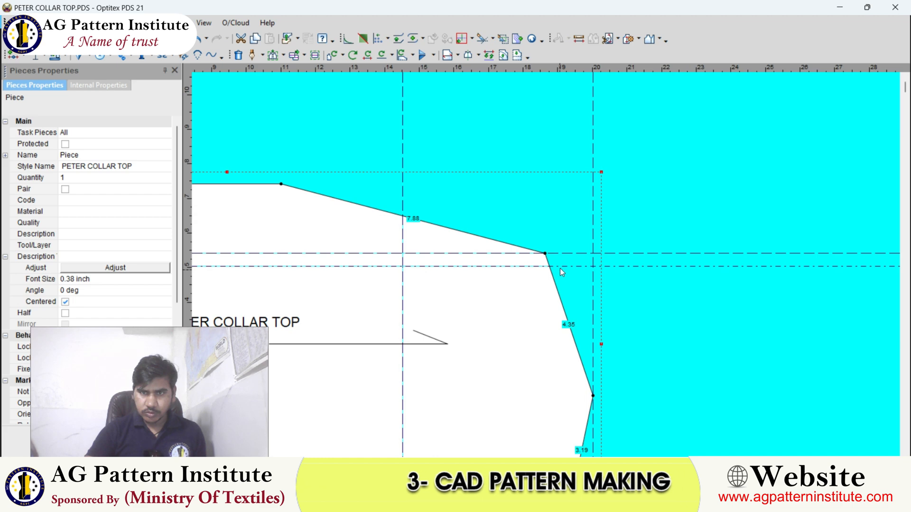
double_click(560, 266)
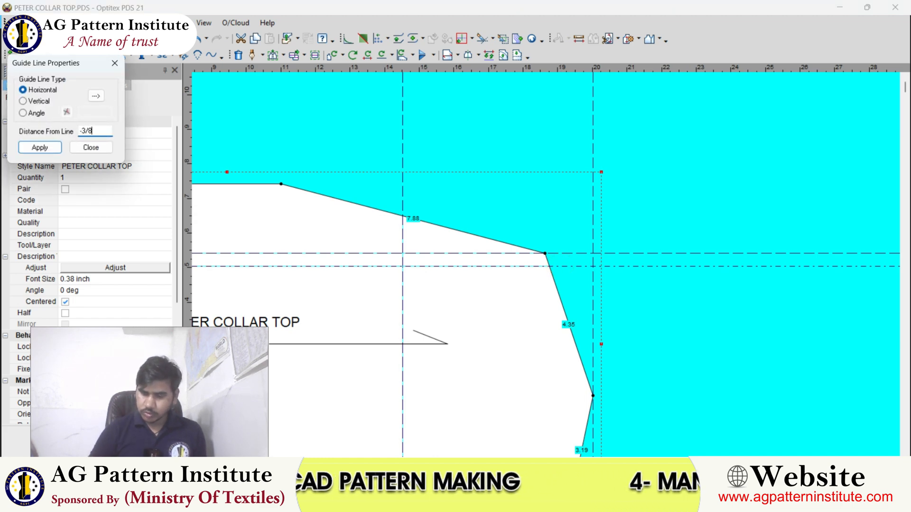
click(90, 147)
Pull the straight sloping armhole edge inward with Move Point to form a curve near the inner vertical guide
scroll(547, 267, up, 2)
key(m)
scroll(546, 265, down, 2)
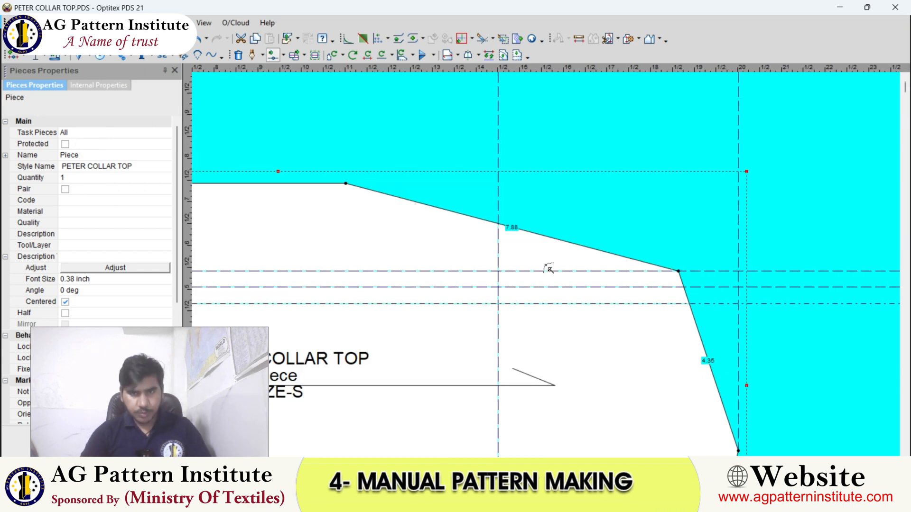
scroll(529, 260, up, 3)
drag(475, 191, 477, 325)
key(Return)
scroll(476, 323, down, 3)
scroll(493, 254, up, 3)
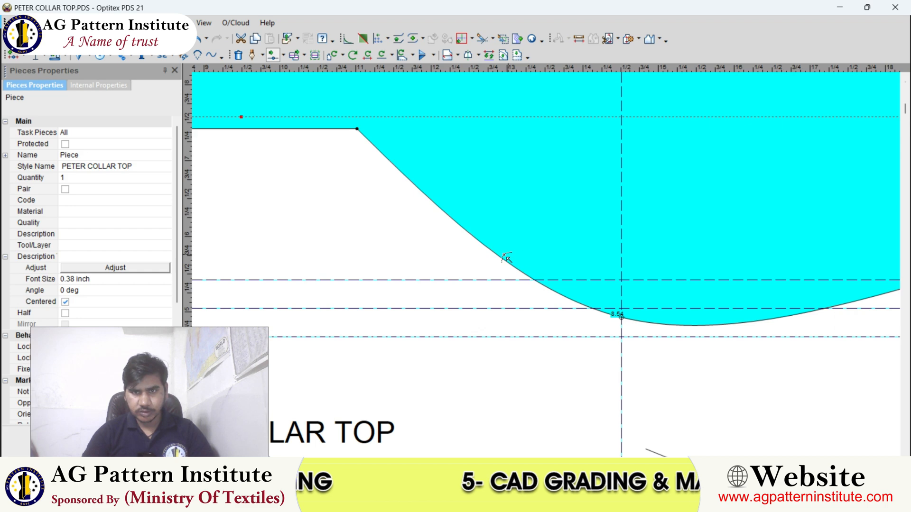
Move two more points on the armhole edge inward to round the curve below the side-seam corner
drag(503, 224, 392, 160)
key(Return)
scroll(558, 272, up, 2)
drag(556, 268, 539, 267)
key(Return)
Add a horizontal guide line at a distance of -3/8 from the guide at the armhole curve's lowest point
scroll(556, 266, down, 5)
scroll(545, 237, up, 2)
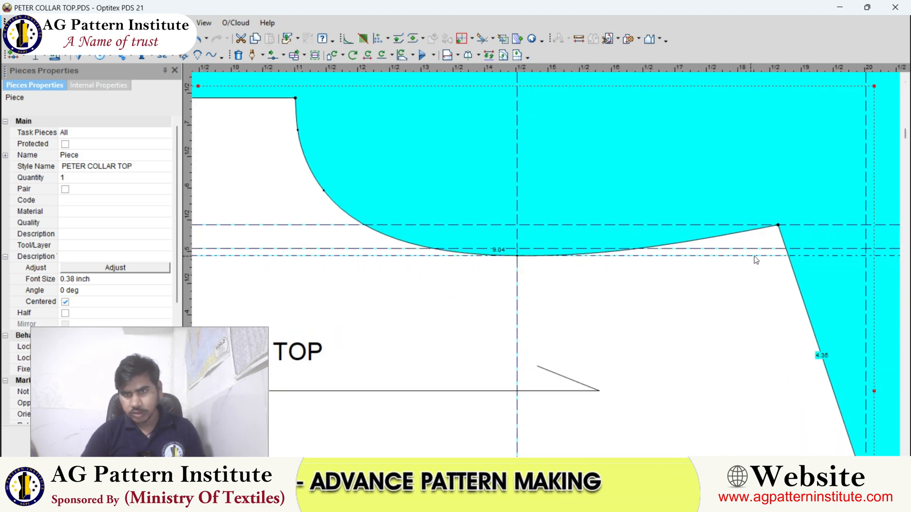
double_click(826, 255)
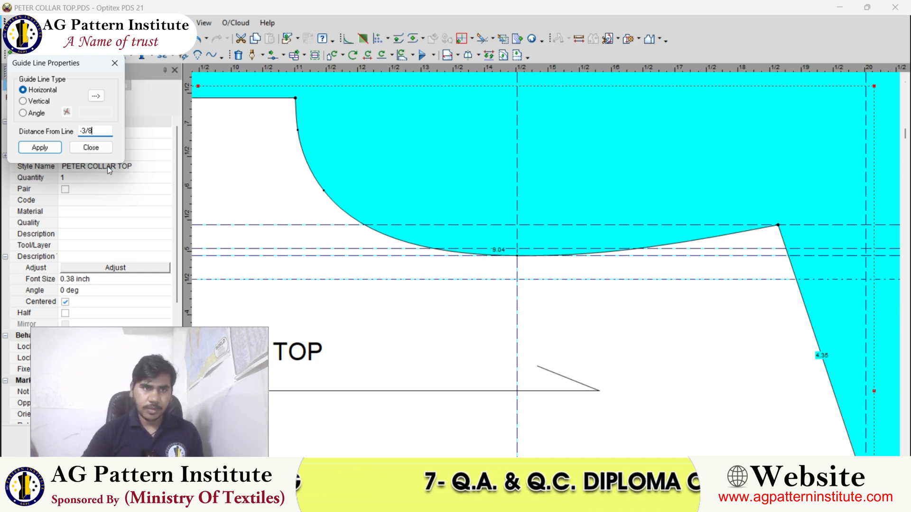
click(77, 147)
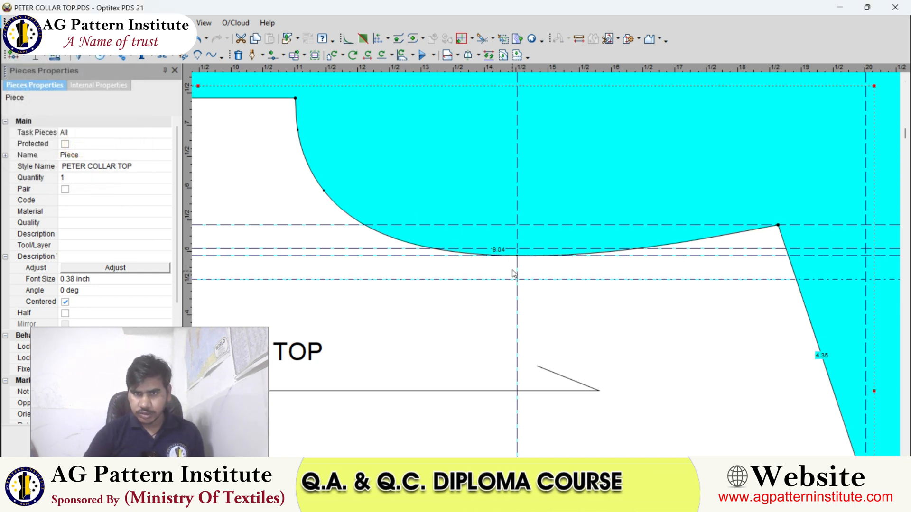
Draw a straight internal line from the side-seam end of the armhole to the shoulder tip
scroll(515, 271, down, 3)
scroll(547, 266, up, 1)
key(d)
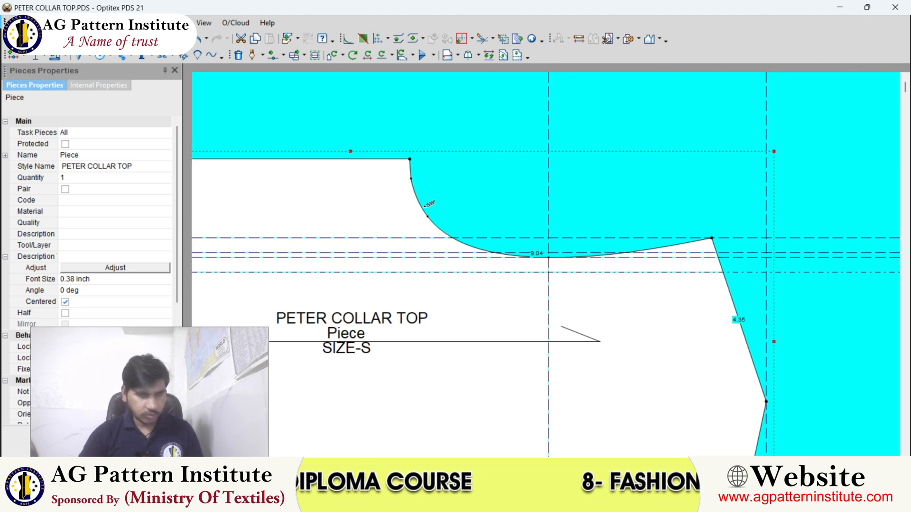
click(409, 158)
click(415, 325)
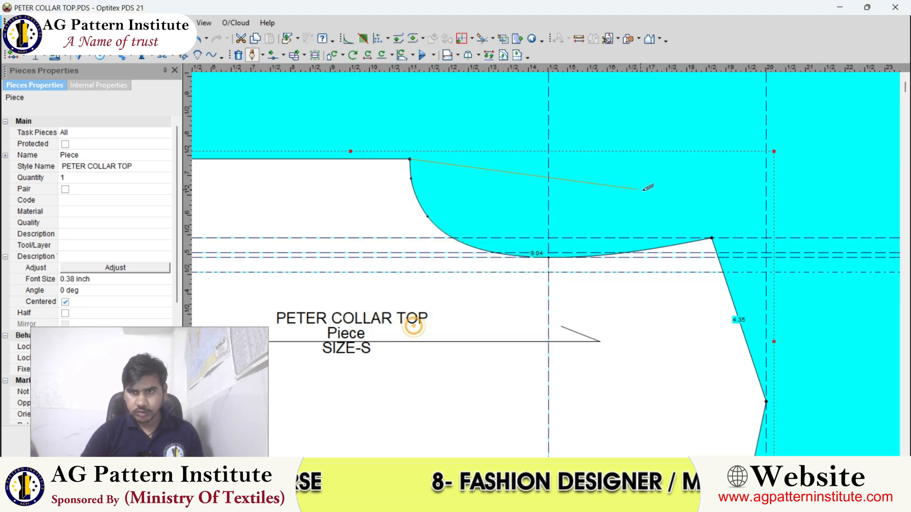
click(711, 237)
click(294, 299)
right_click(723, 187)
click(747, 195)
Bend the internal armhole line down to the intersection of the lowest horizontal guide and the inner vertical guide
scroll(692, 193, up, 4)
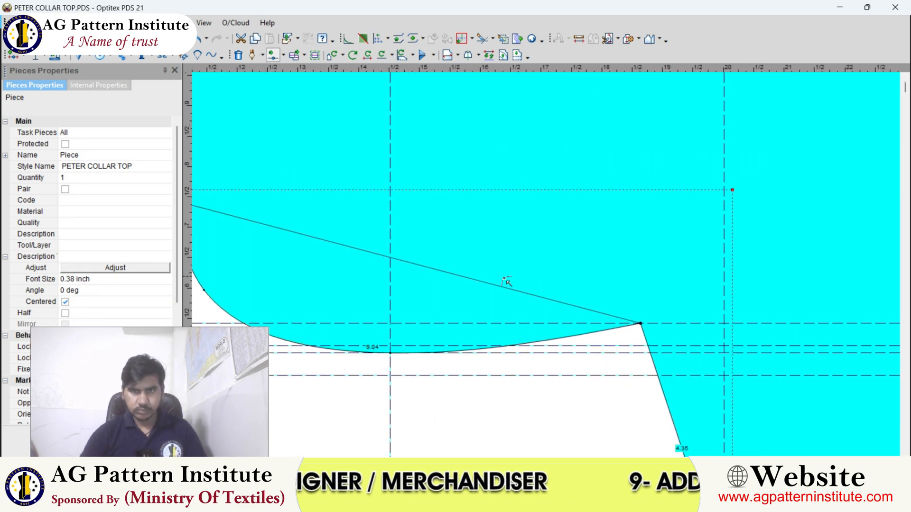
click(497, 255)
click(399, 390)
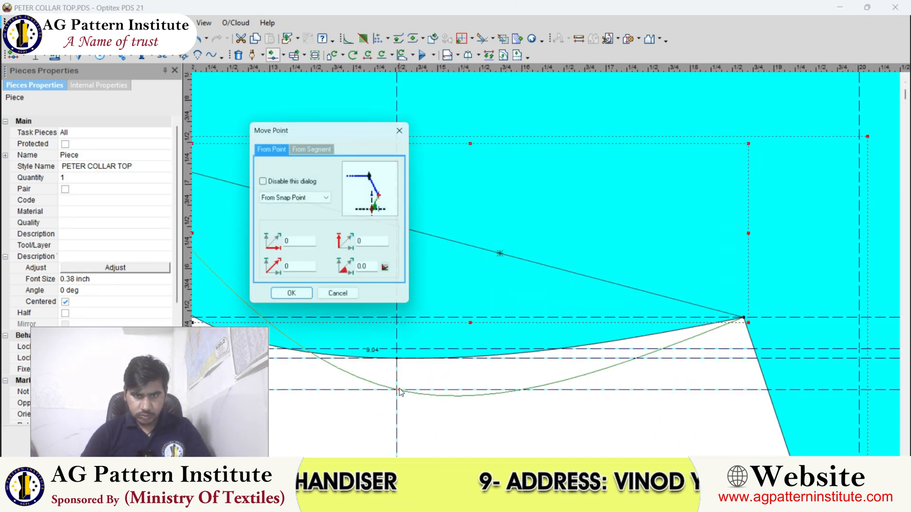
click(291, 293)
scroll(537, 257, down, 4)
scroll(540, 260, up, 2)
Shape the internal armhole curve near the side-seam corner so it runs smoothly just inside the outer armhole
scroll(545, 260, up, 3)
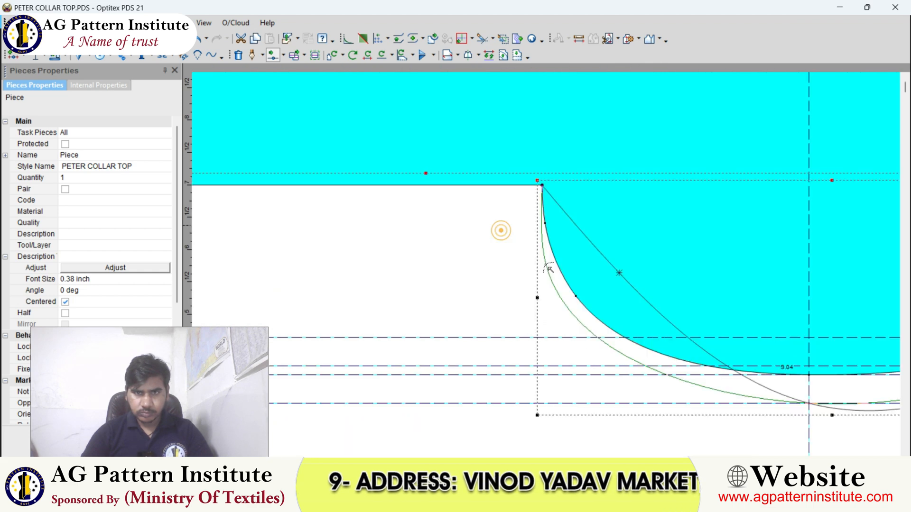
scroll(550, 261, up, 2)
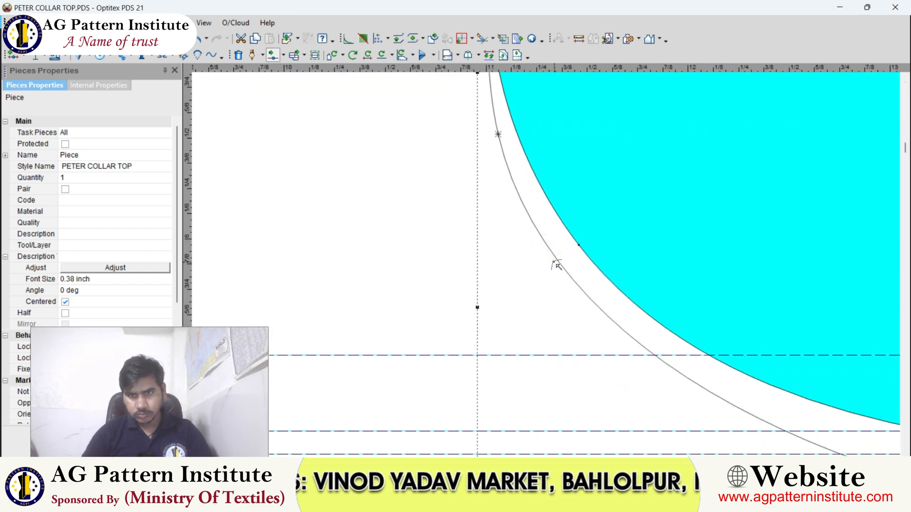
click(558, 262)
click(555, 272)
key(Return)
scroll(551, 266, down, 4)
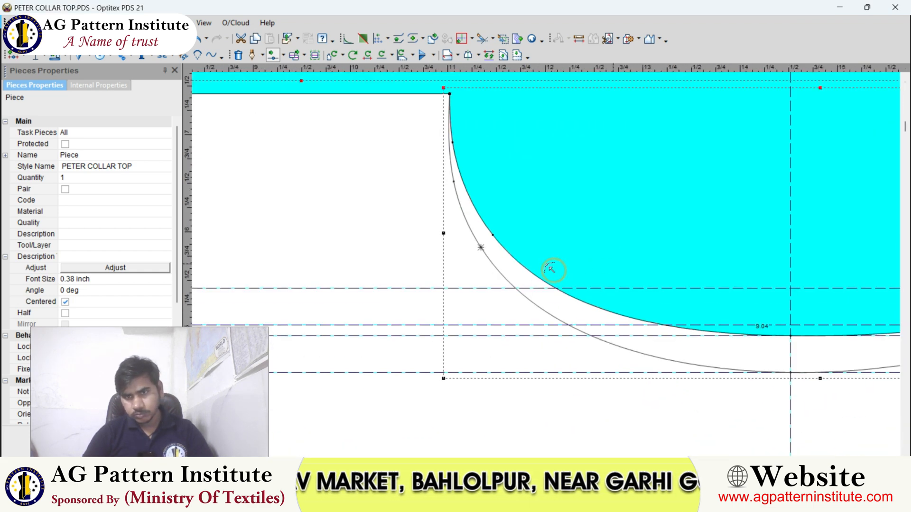
scroll(560, 261, down, 4)
right_click(539, 205)
key(Escape)
Place a vertical guide line through the corner where the neck edge meets the long centre edge
scroll(546, 237, down, 3)
scroll(552, 274, up, 5)
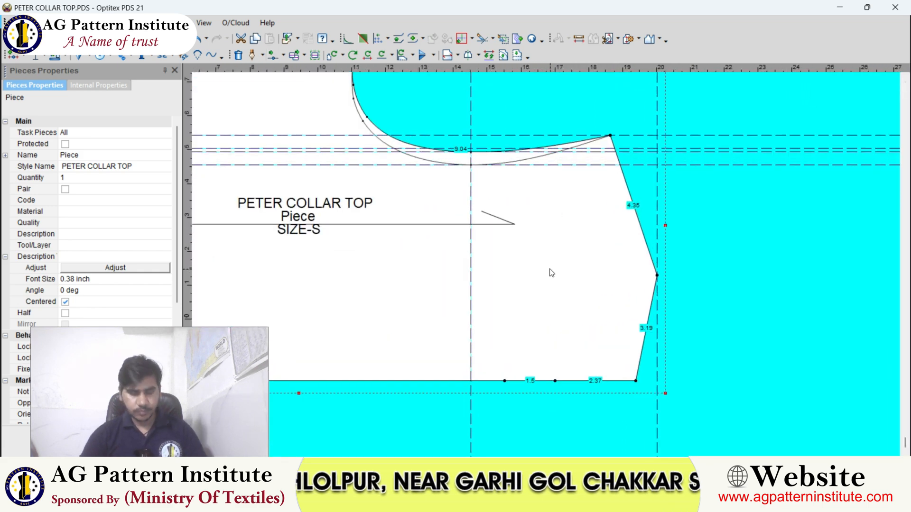
scroll(552, 273, down, 3)
scroll(565, 278, up, 5)
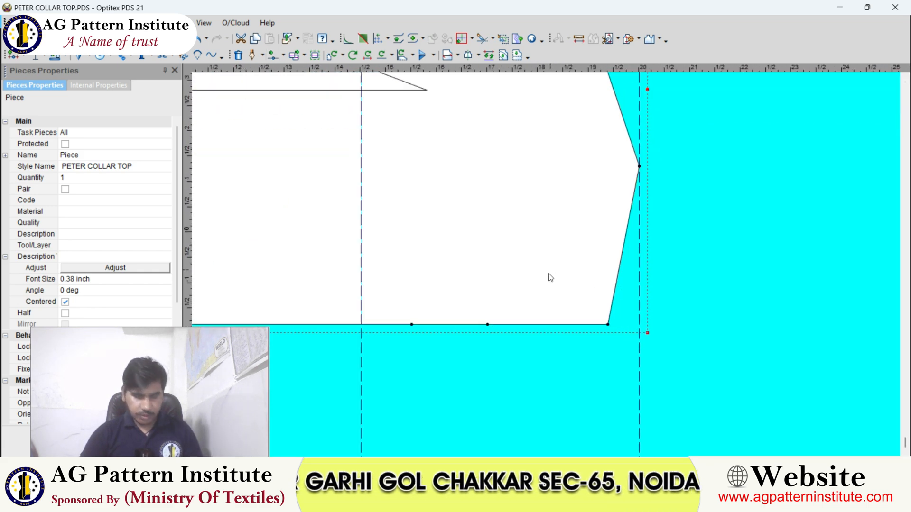
drag(190, 304, 608, 296)
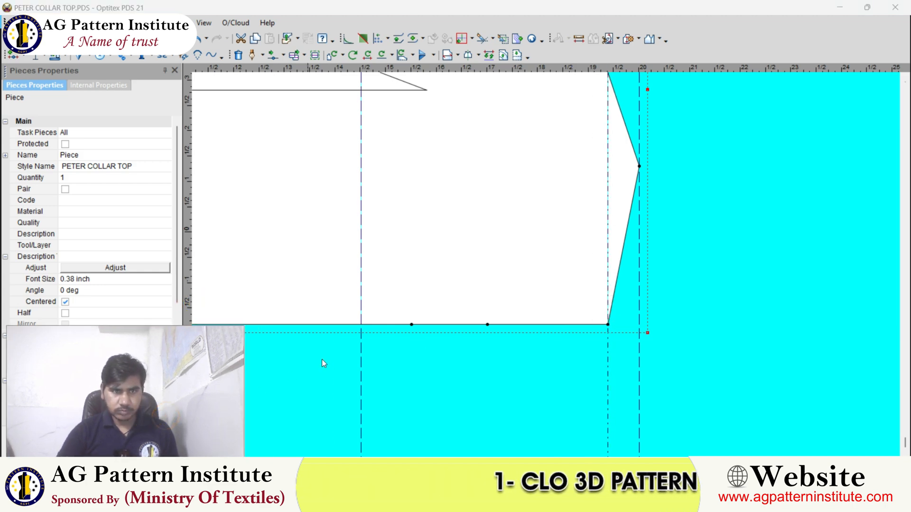
Move a point of the straight neck edge inward onto the new vertical guide, just above the centre-edge corner
scroll(551, 260, down, 3)
scroll(545, 268, up, 2)
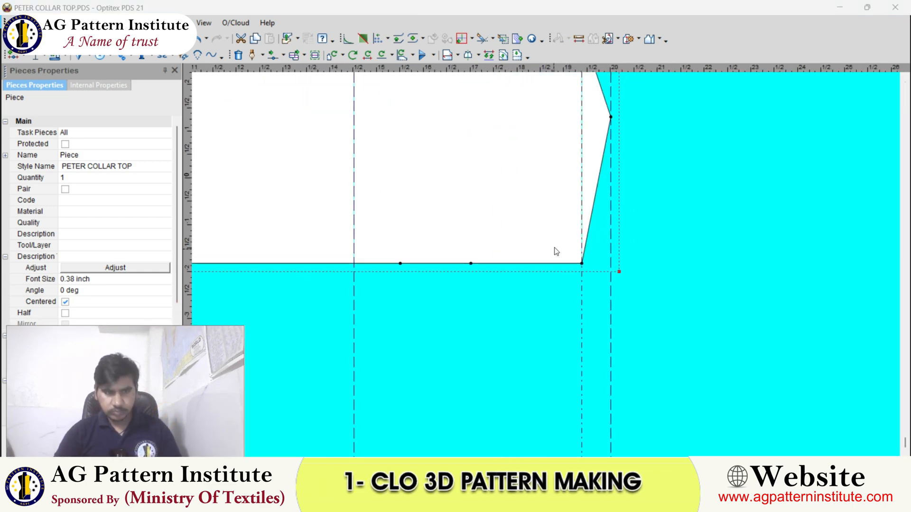
scroll(551, 258, up, 2)
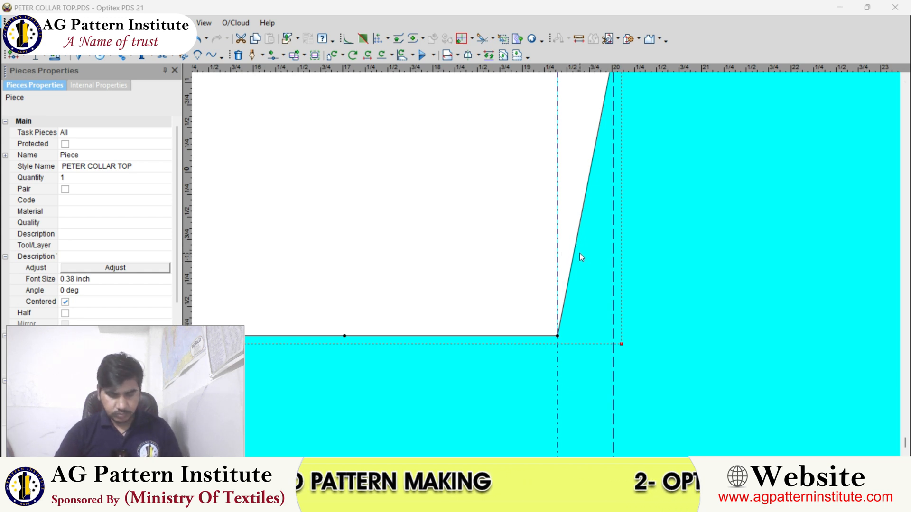
scroll(546, 266, down, 1)
scroll(546, 266, up, 1)
scroll(546, 266, down, 1)
scroll(545, 266, up, 1)
drag(541, 267, 526, 293)
click(526, 282)
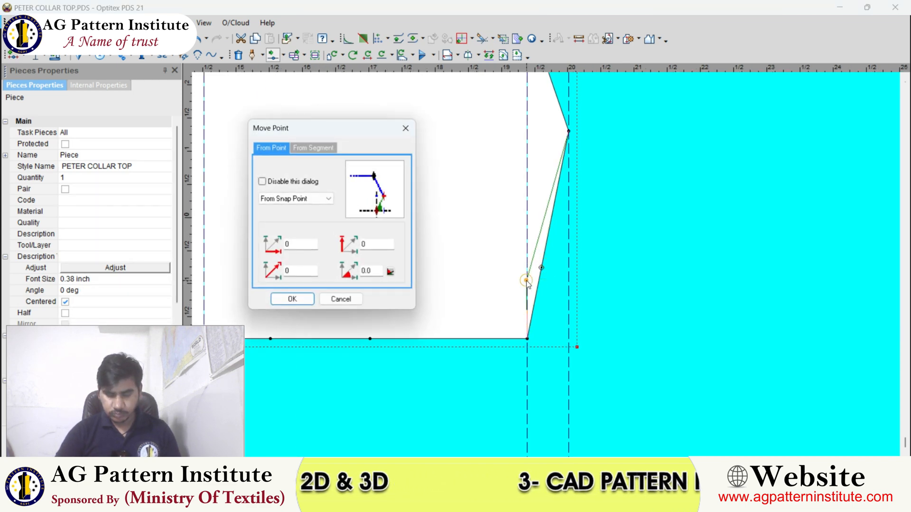
key(Return)
scroll(550, 263, down, 3)
Round the rest of the neck edge with Move Point so it curves smoothly from the guide to the shoulder-neck point
scroll(550, 266, up, 3)
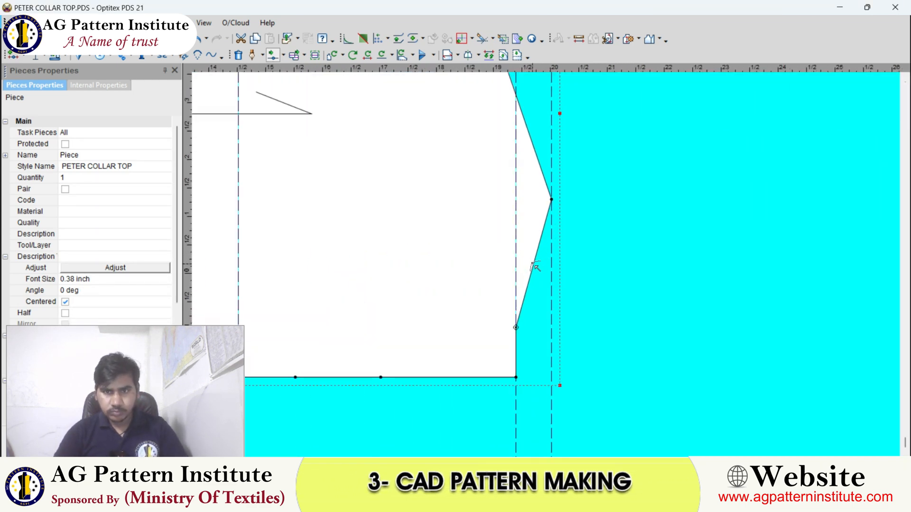
drag(533, 244, 545, 215)
key(Return)
scroll(540, 209, up, 5)
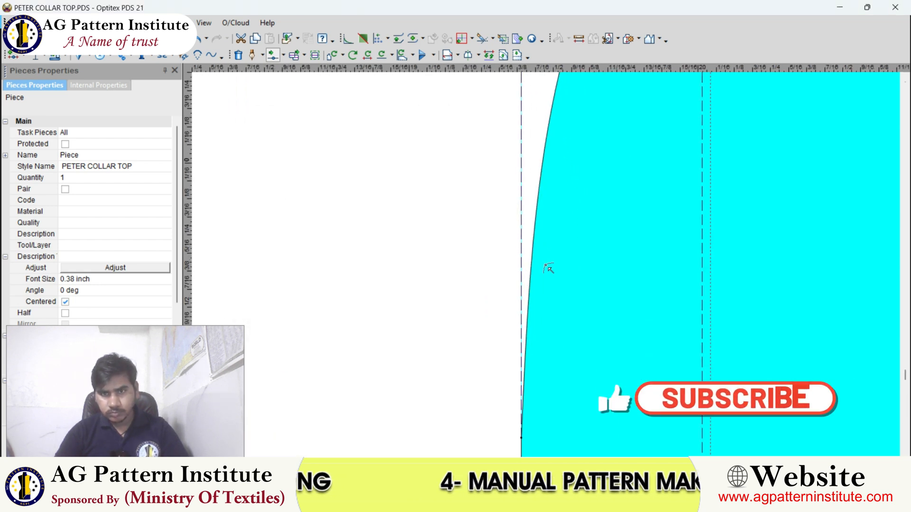
drag(531, 277, 527, 277)
key(Return)
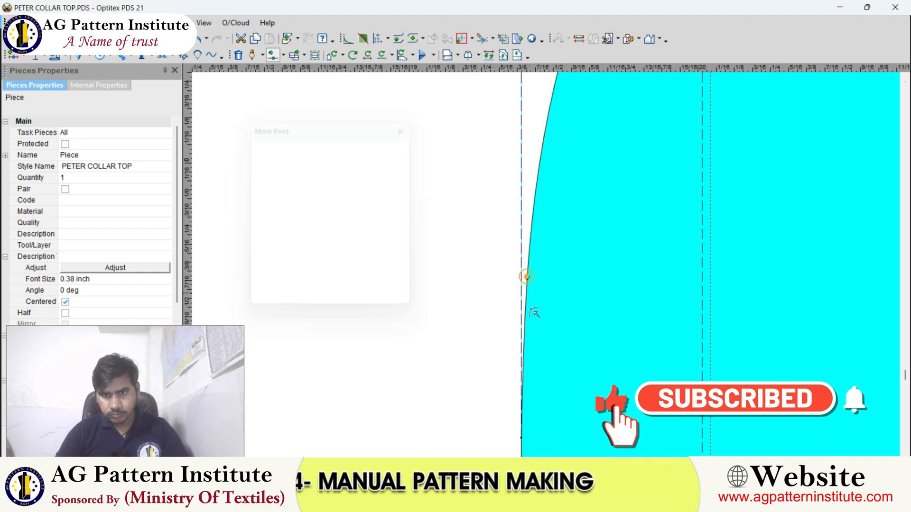
scroll(545, 268, down, 5)
scroll(548, 268, down, 3)
scroll(546, 264, up, 3)
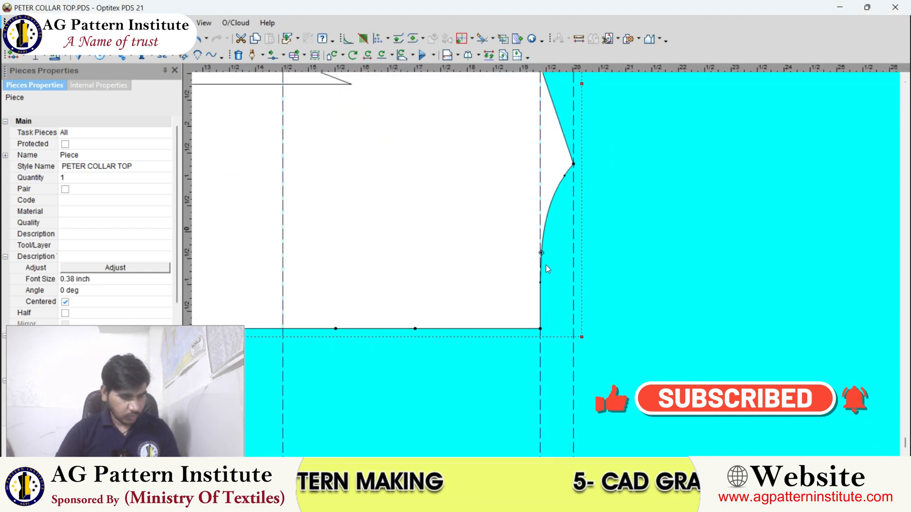
Draw a straight internal line from the centre-edge point nearest the neck corner to the shoulder-neck point
click(416, 328)
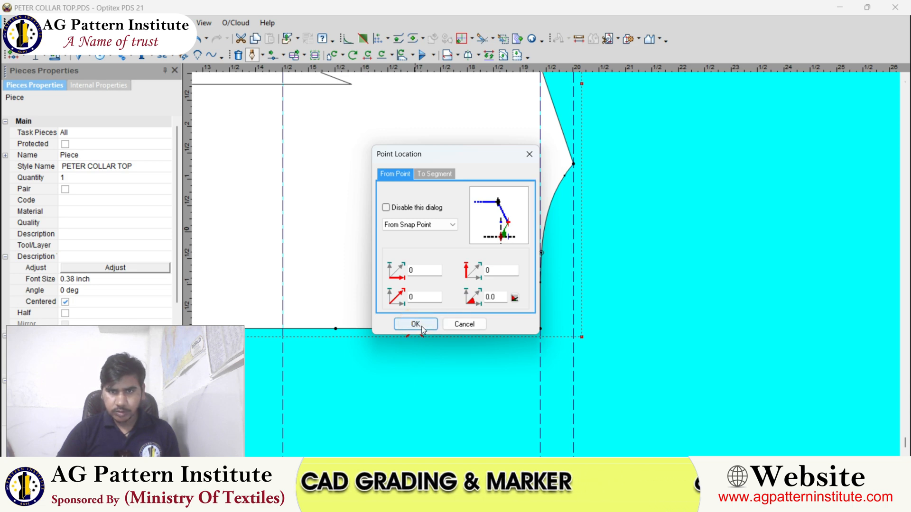
click(421, 326)
click(573, 164)
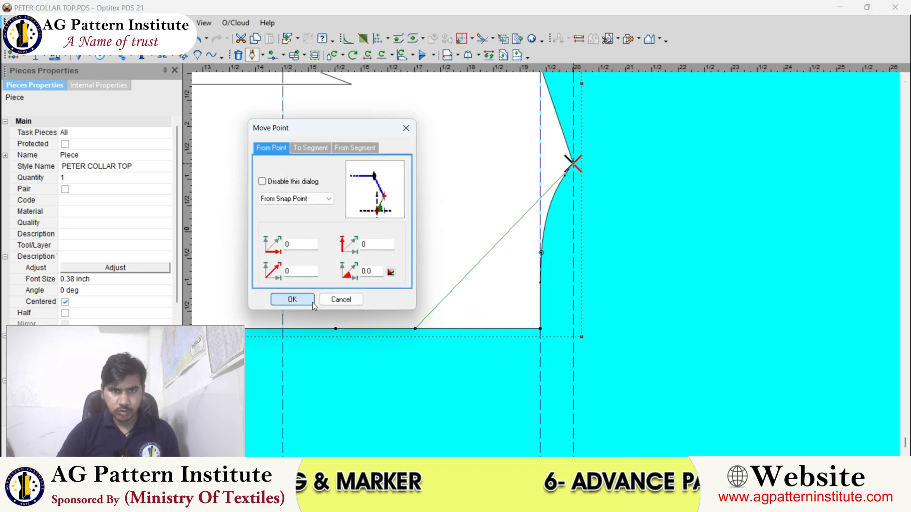
click(296, 298)
right_click(452, 155)
click(468, 167)
scroll(533, 244, down, 2)
click(530, 242)
scroll(545, 263, up, 2)
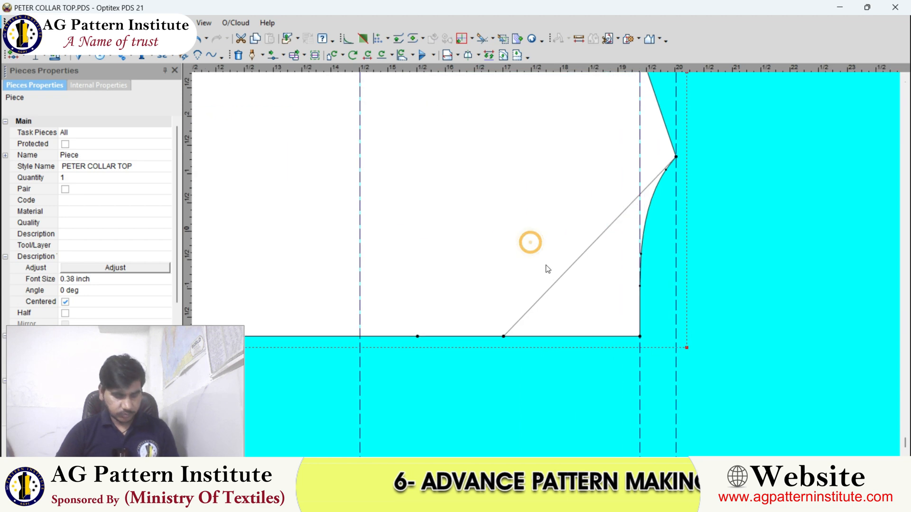
Bend the internal neckline outward near its centre-edge end so it starts square to that edge
scroll(548, 269, up, 3)
click(533, 288)
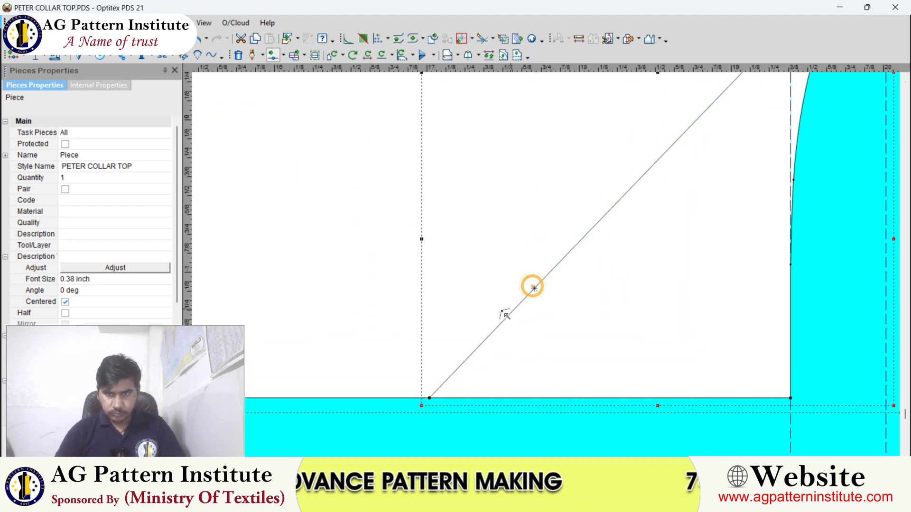
click(432, 335)
key(Return)
Move two more points of the internal neckline outward to form a smooth round curve up to the shoulder-neck point
scroll(550, 235, down, 3)
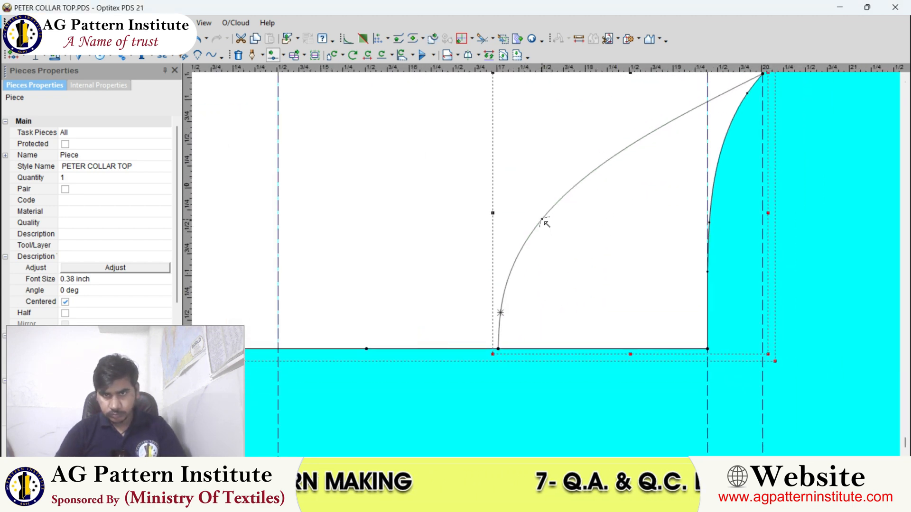
click(542, 219)
click(532, 200)
key(Return)
scroll(551, 262, up, 3)
click(555, 250)
click(552, 239)
key(Return)
scroll(553, 230, down, 3)
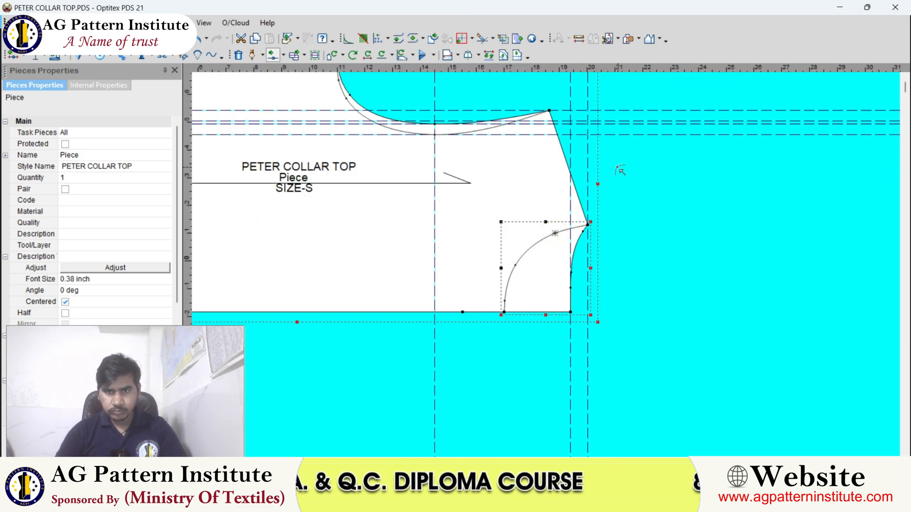
Check the neckline depth in the blouse photo, and move the internal neckline's two centre-edge points by X -1.5, Y 0
scroll(546, 262, up, 3)
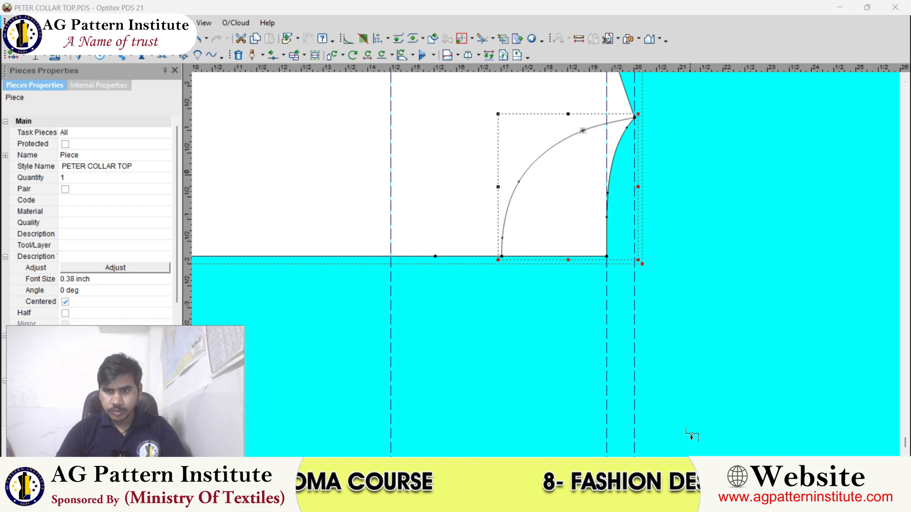
click(686, 499)
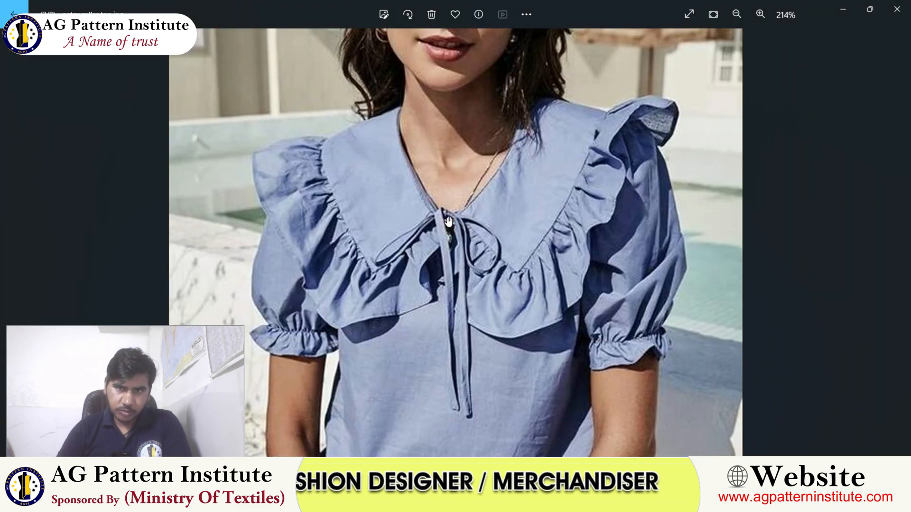
key(alt+Tab)
scroll(545, 265, up, 3)
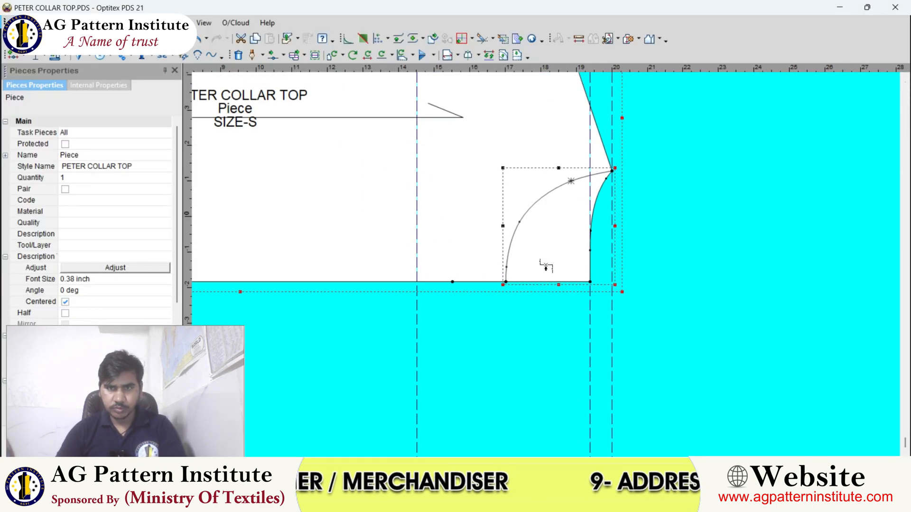
key(m)
drag(488, 264, 506, 291)
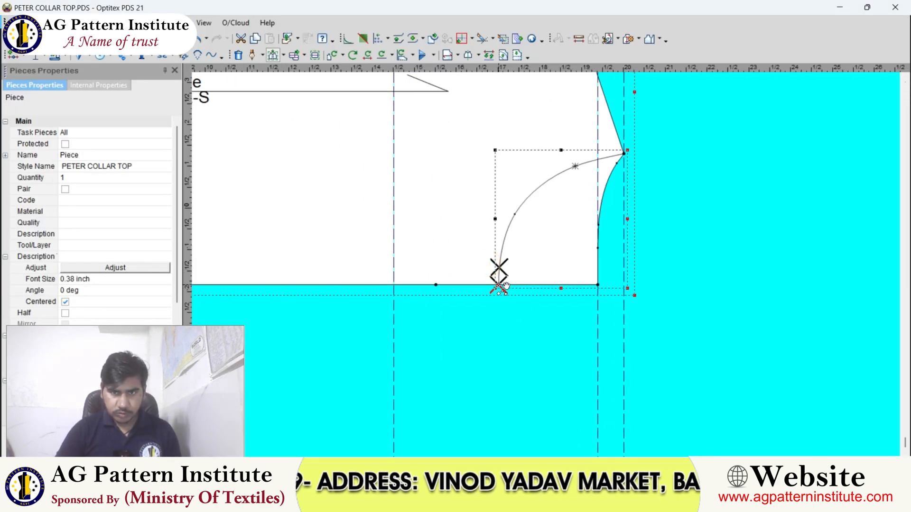
drag(445, 288, 437, 286)
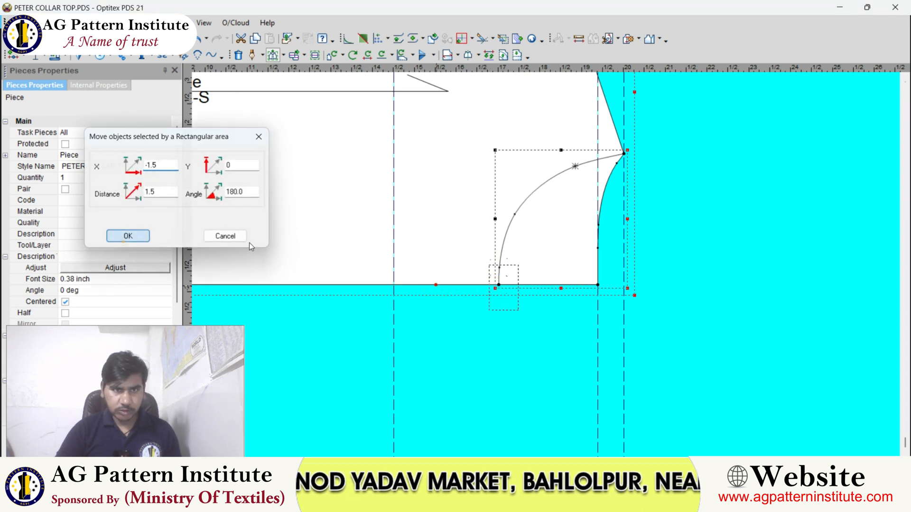
click(125, 240)
Delete the middle point of the internal neckline so it runs in one continuous curve
click(449, 189)
scroll(548, 248, up, 1)
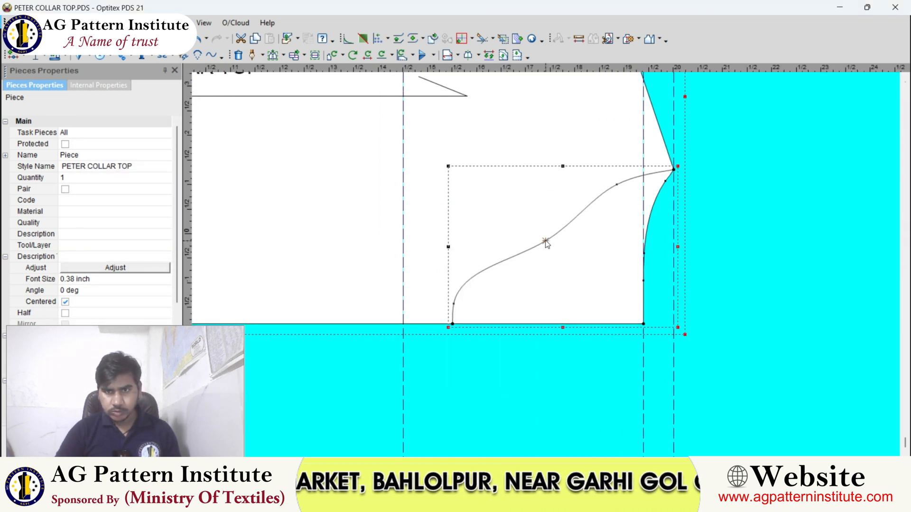
click(546, 242)
scroll(547, 259, up, 1)
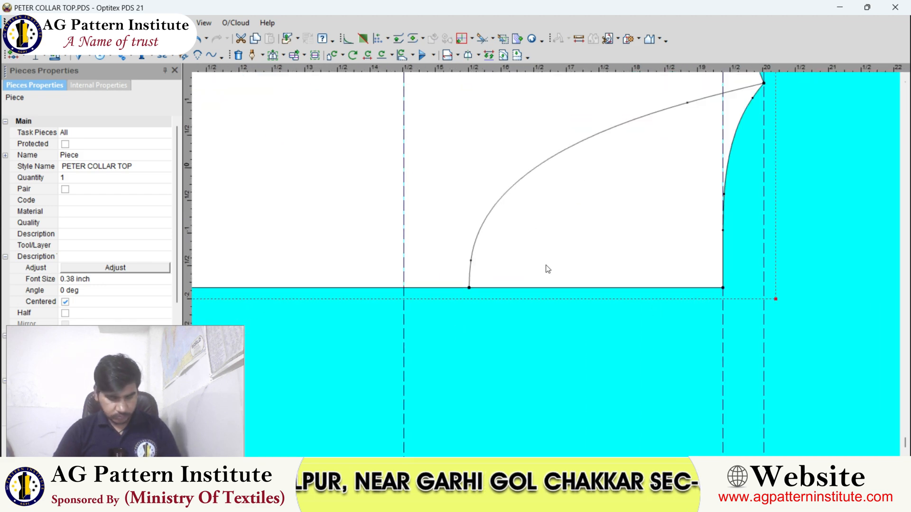
Move the internal neckline point just off the centre edge toward the neck to flatten the start of the curve
scroll(547, 267, up, 2)
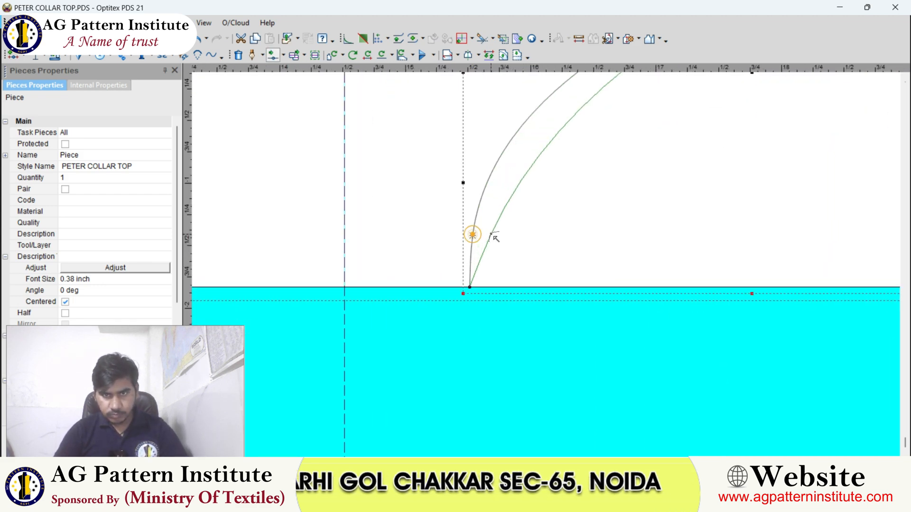
scroll(500, 236, down, 3)
click(498, 230)
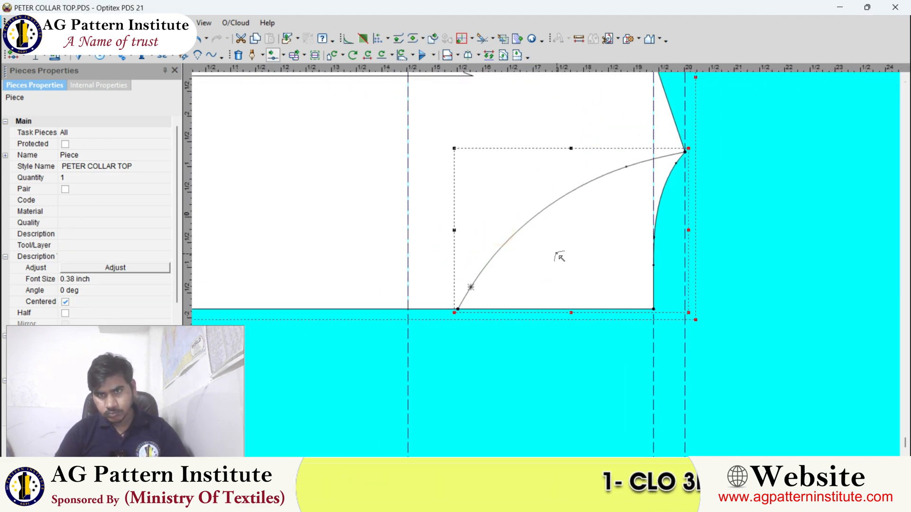
Add a point near the middle of the internal neckline to hold its smooth curve
scroll(557, 256, up, 3)
click(485, 232)
click(485, 232)
key(Return)
scroll(551, 263, down, 6)
right_click(623, 182)
click(631, 188)
scroll(535, 265, up, 1)
click(536, 253)
scroll(549, 268, down, 2)
scroll(546, 267, up, 2)
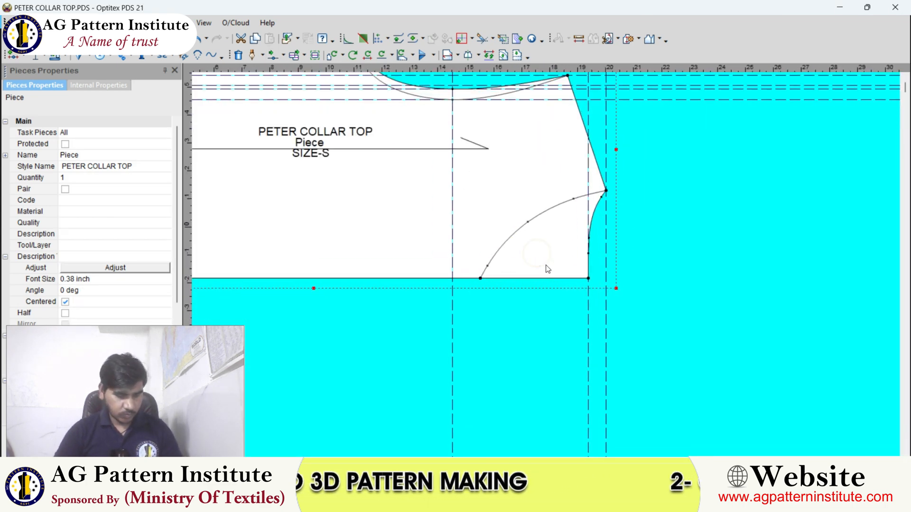
Mirror the bodice as a half piece along the centre edge, from the neck corner to the hem corner
click(589, 278)
scroll(588, 278, down, 2)
click(281, 257)
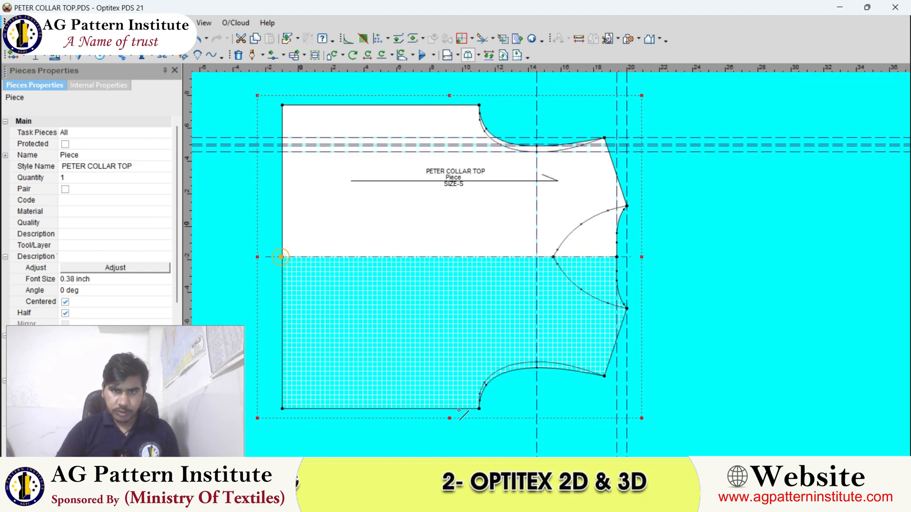
Examine the neckline, ruffled collar and body in the close-up, front and back photos of the blouse
key(alt+Tab)
scroll(460, 237, up, 8)
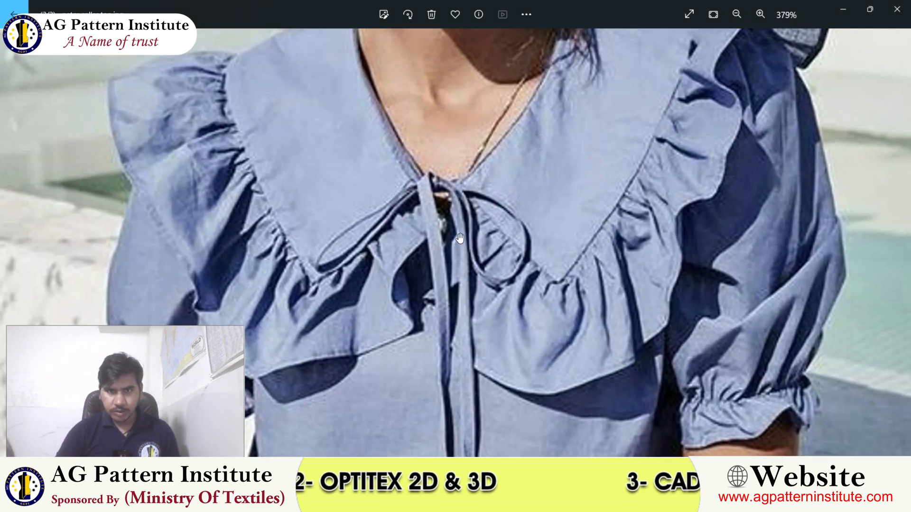
scroll(447, 267, down, 8)
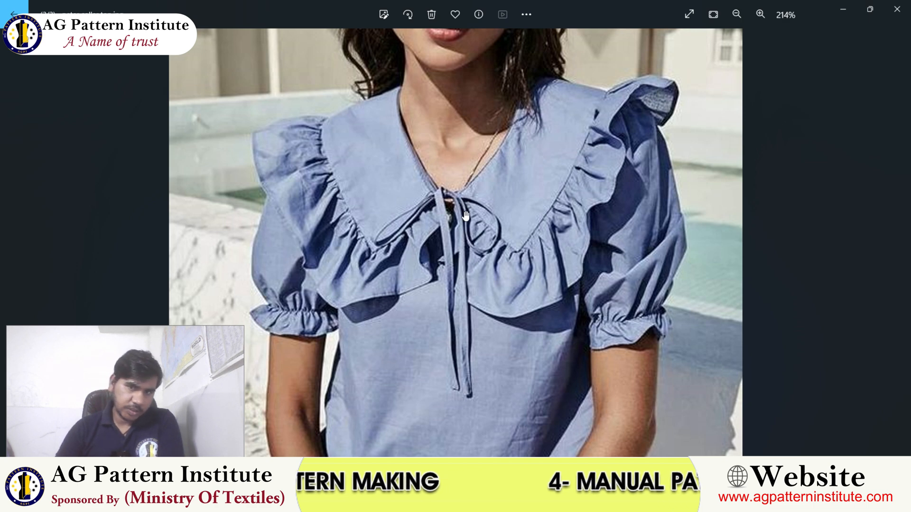
click(853, 10)
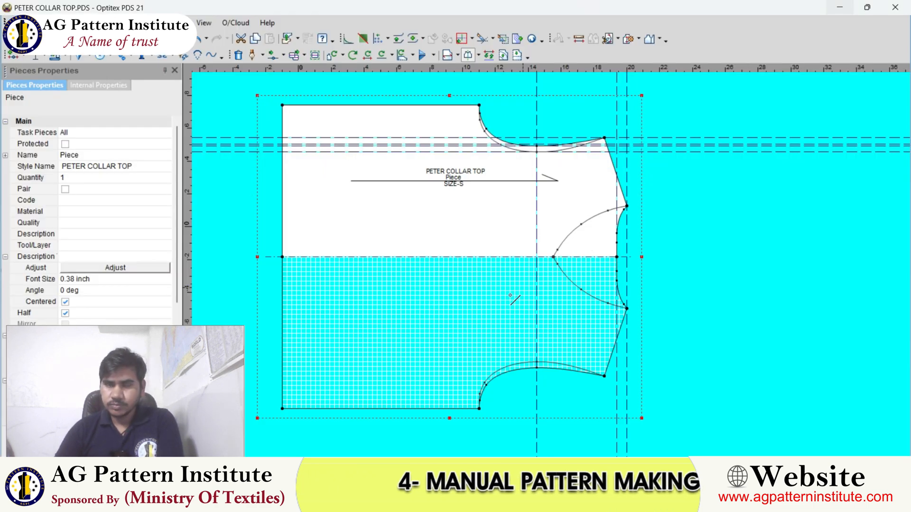
scroll(512, 203, down, 3)
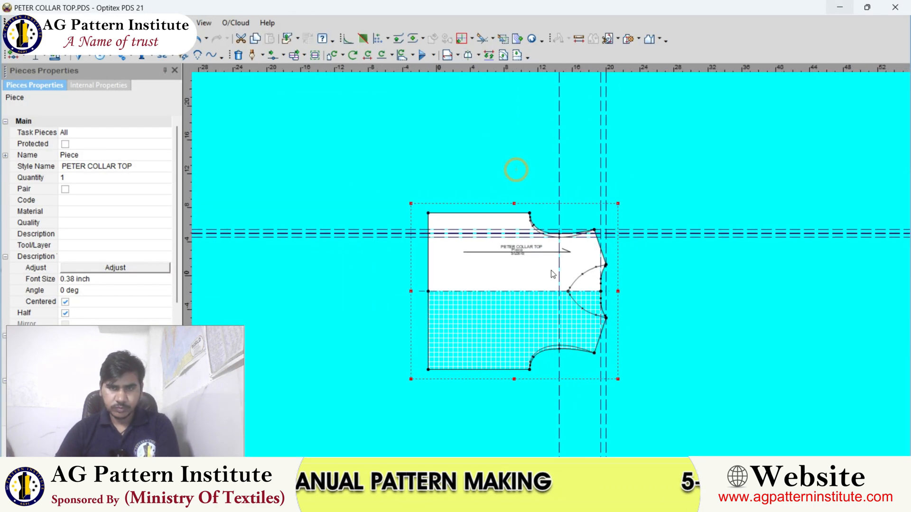
click(565, 501)
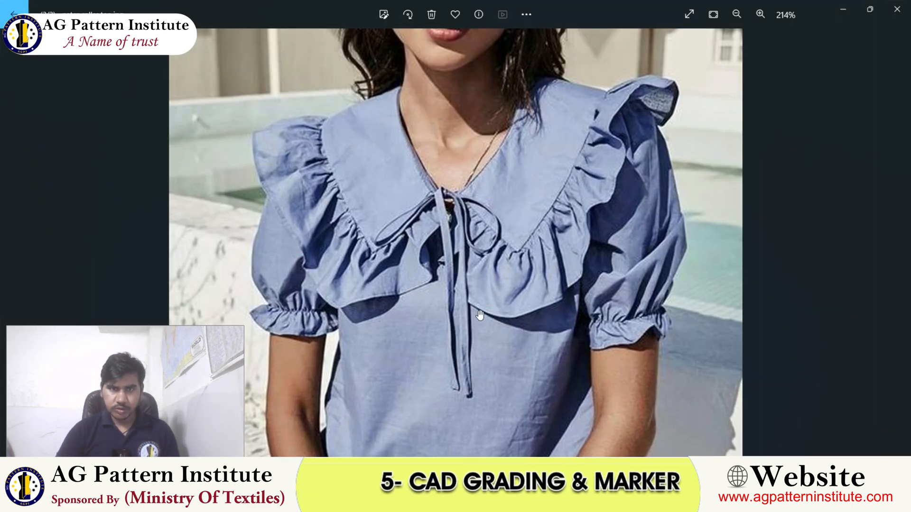
key(Left)
key(Left)
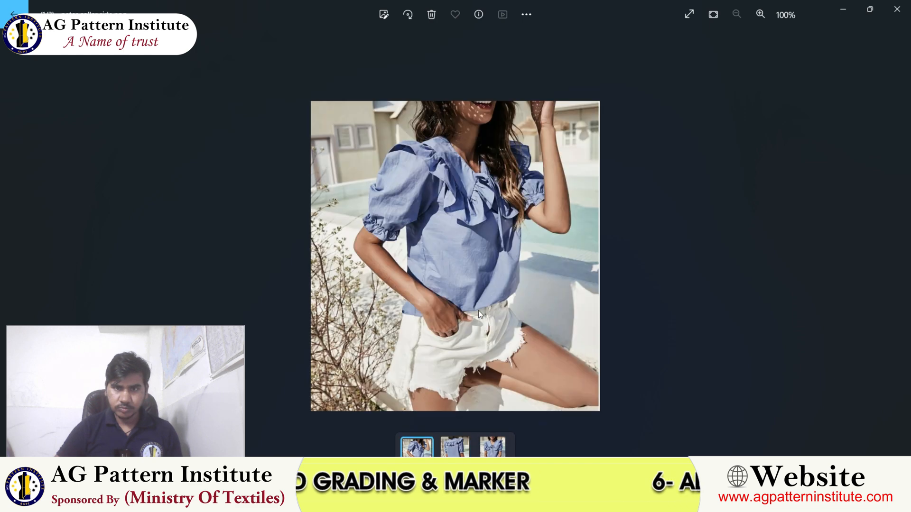
key(Right)
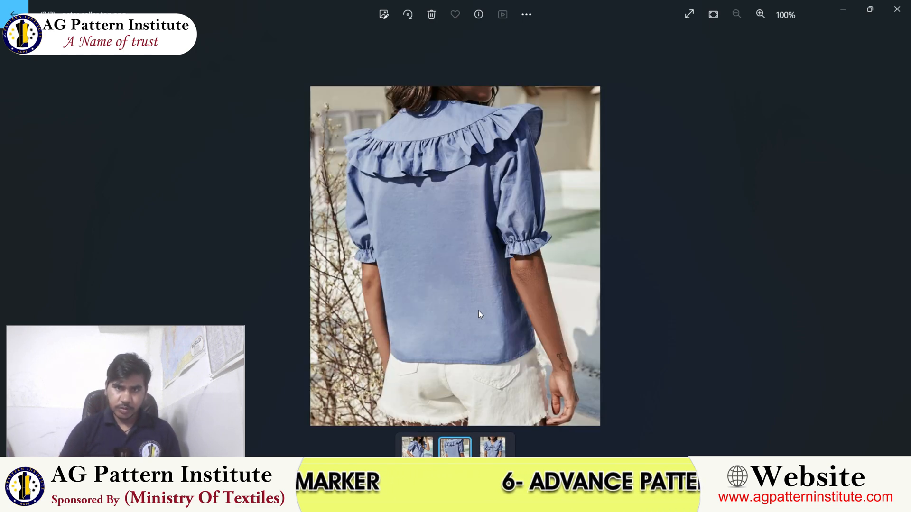
key(Left)
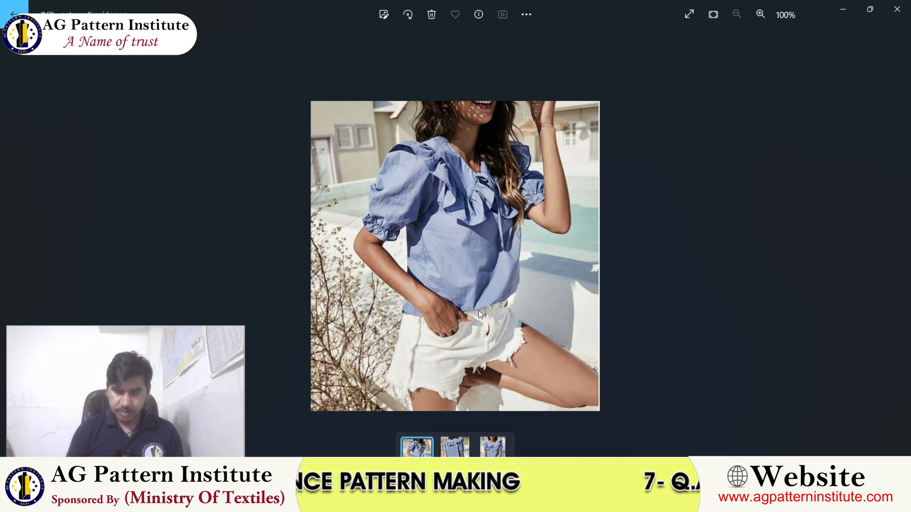
key(Right)
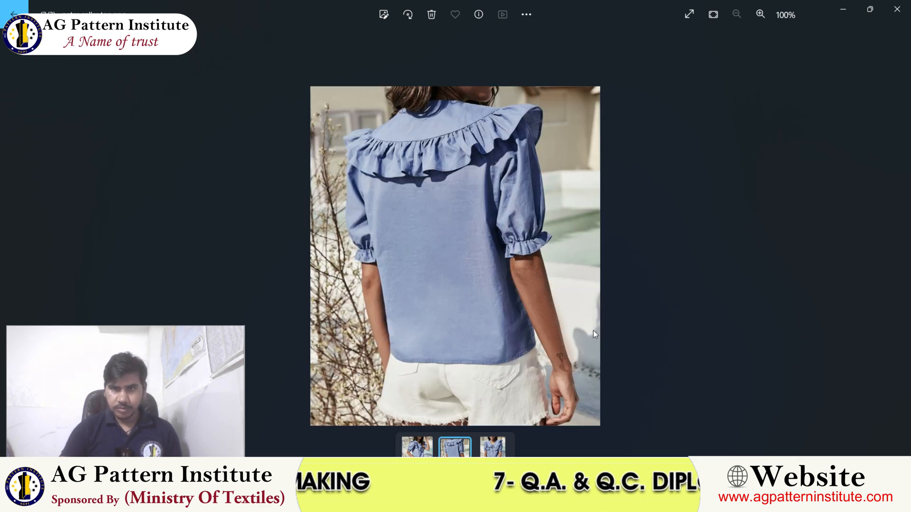
click(847, 10)
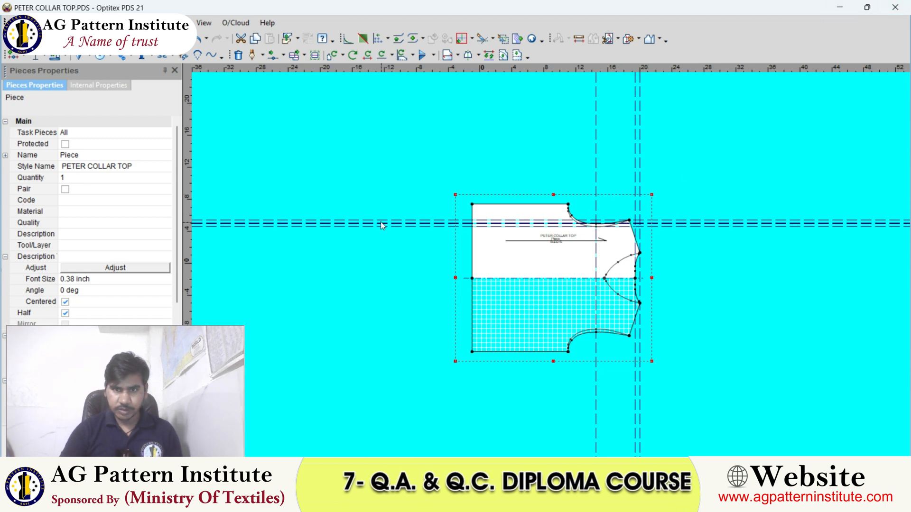
Display the segment lengths along the outline of the bodice piece
scroll(550, 273, up, 3)
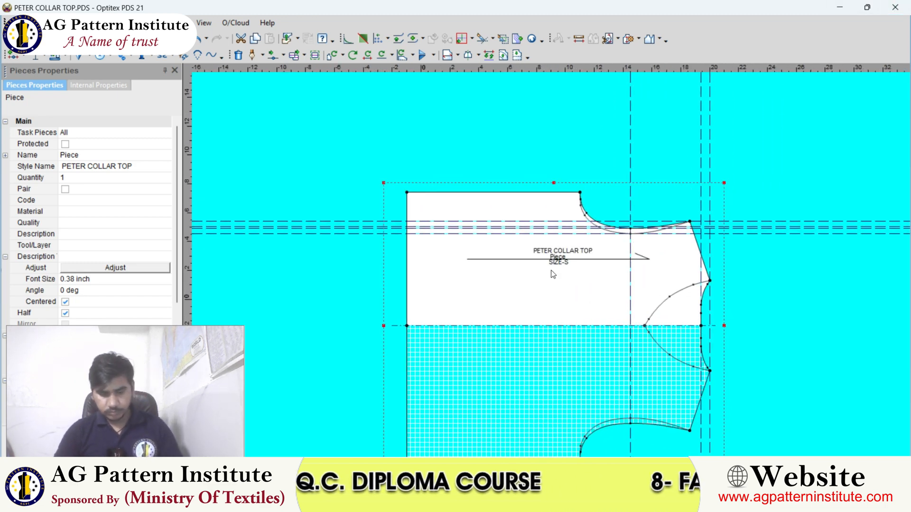
scroll(552, 272, down, 1)
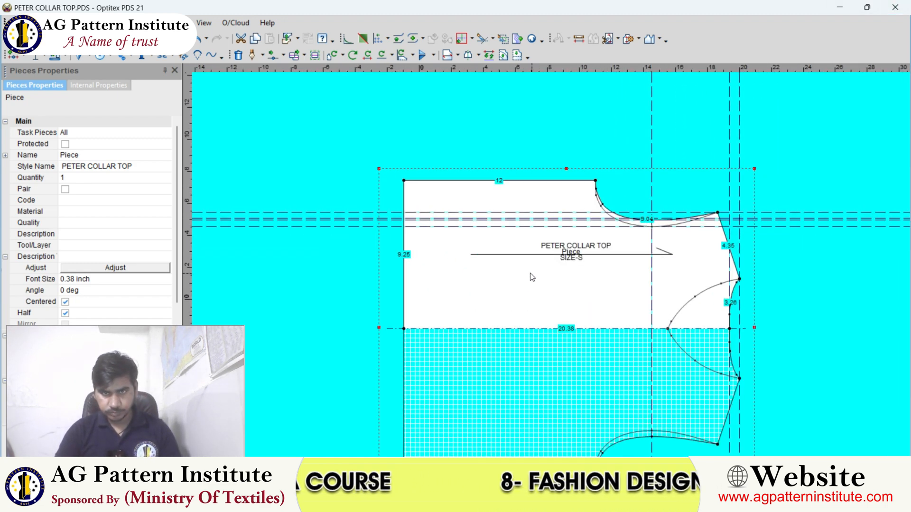
scroll(576, 339, down, 1)
Examine the hem and body length in the back photo of the blouse, and return to the pattern
click(565, 500)
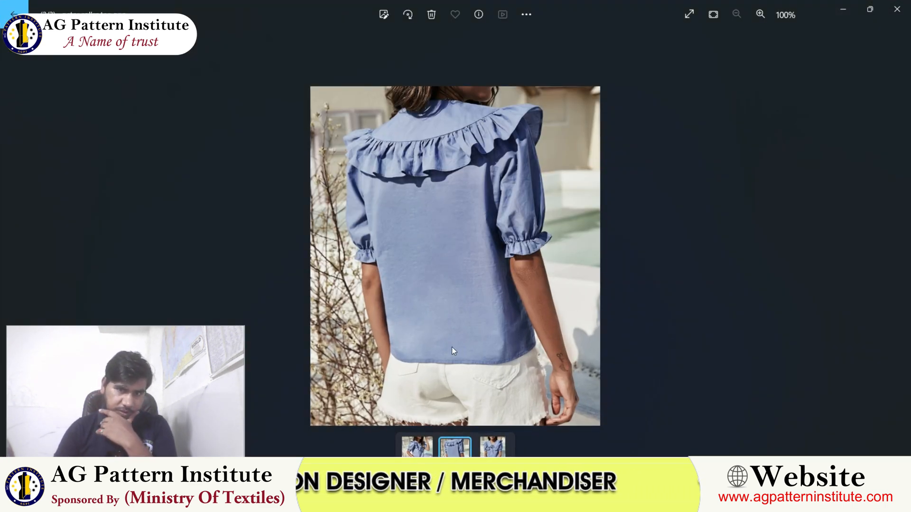
scroll(479, 378, up, 2)
scroll(482, 382, down, 2)
click(566, 501)
scroll(583, 351, down, 1)
scroll(552, 267, up, 1)
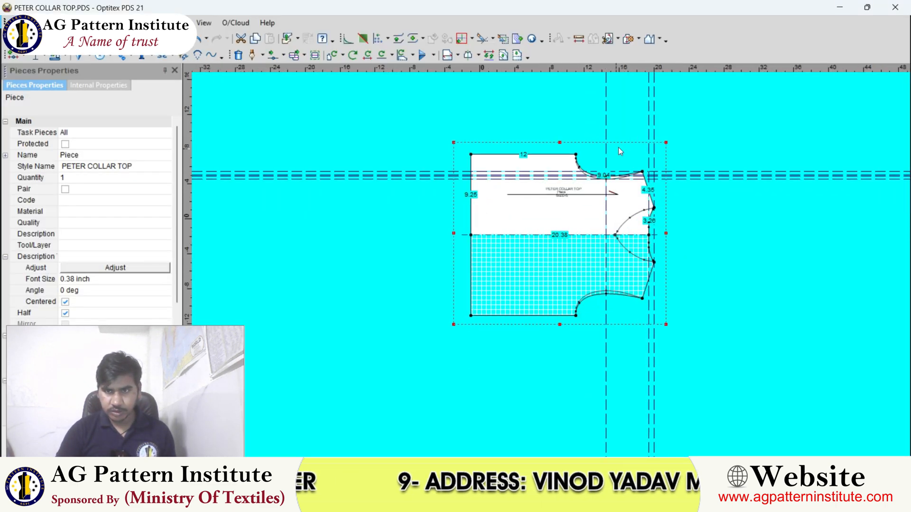
Add a vertical guide line at a distance of -22 from the guide through the shoulder-neck point
double_click(654, 160)
text(-22)
key(Return)
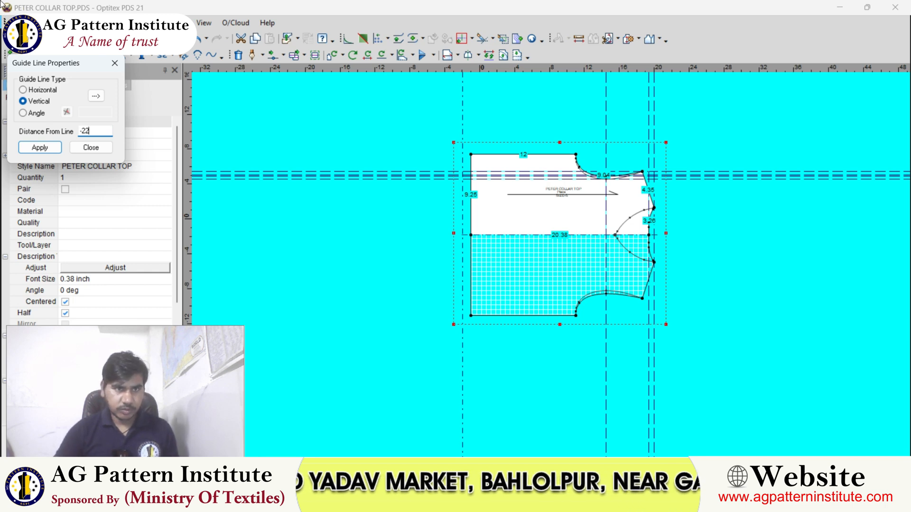
click(103, 149)
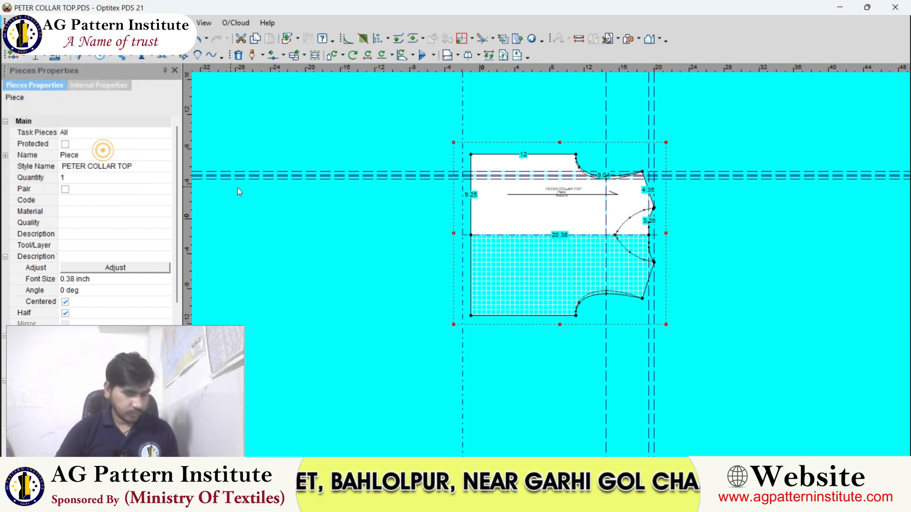
Move the hem edge points by X -1, Y 0 onto the new vertical guide line to lengthen the bodice
scroll(543, 250, up, 1)
drag(571, 405, 571, 401)
scroll(569, 398, up, 3)
scroll(545, 260, down, 2)
scroll(541, 221, up, 2)
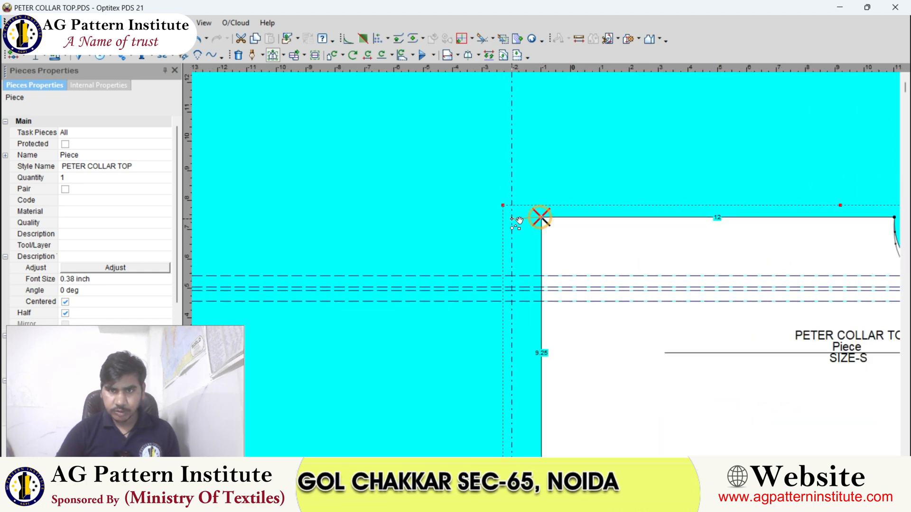
drag(517, 220, 509, 217)
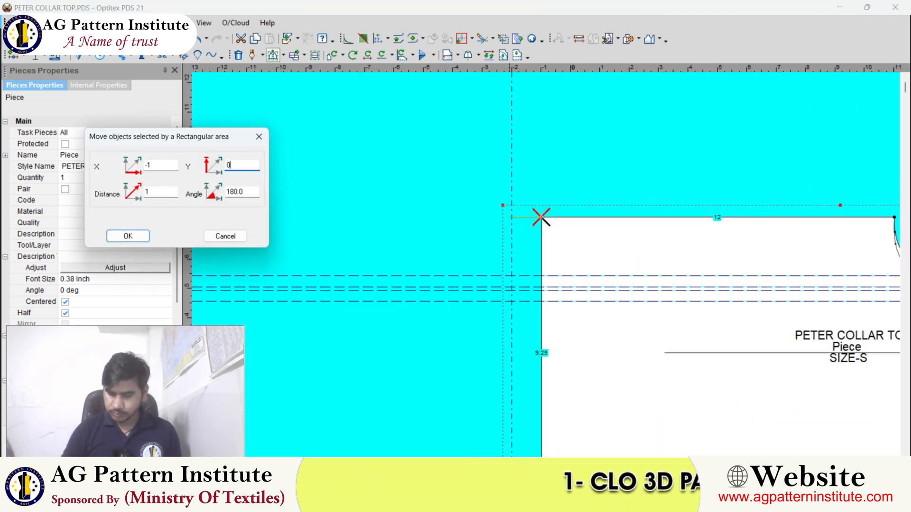
key(Return)
scroll(575, 235, down, 3)
right_click(489, 162)
click(491, 164)
scroll(542, 225, up, 2)
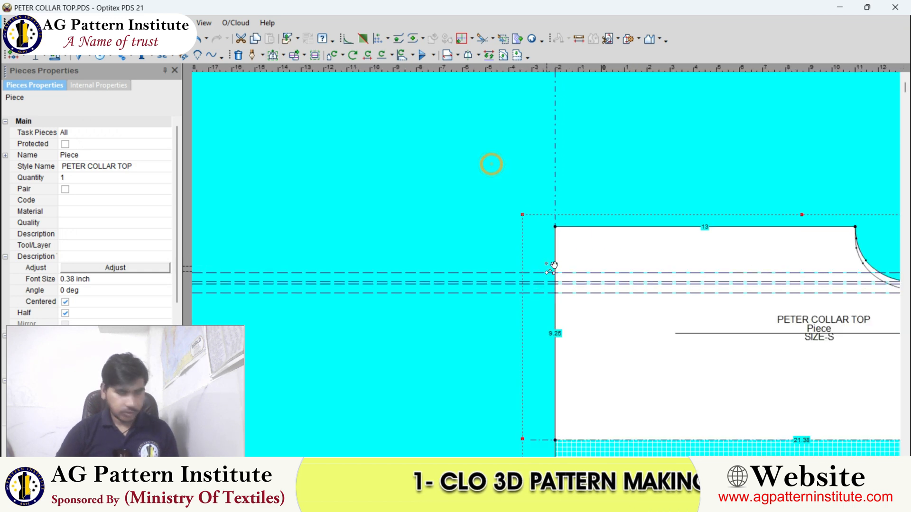
drag(574, 256, 573, 255)
scroll(537, 258, up, 2)
scroll(511, 223, down, 3)
right_click(511, 222)
click(528, 233)
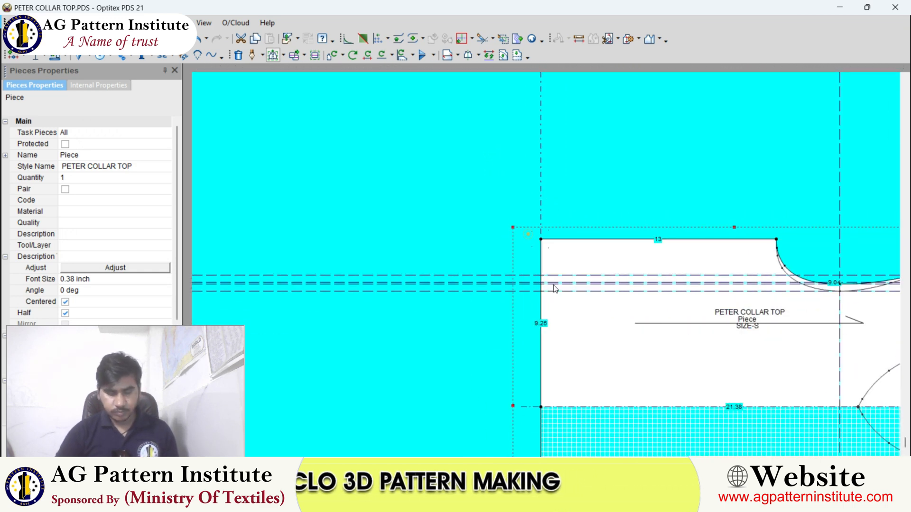
Move the side-seam corner of the hem inward by X 3/8, Y 0
scroll(549, 275, up, 2)
scroll(547, 269, down, 3)
scroll(547, 269, up, 2)
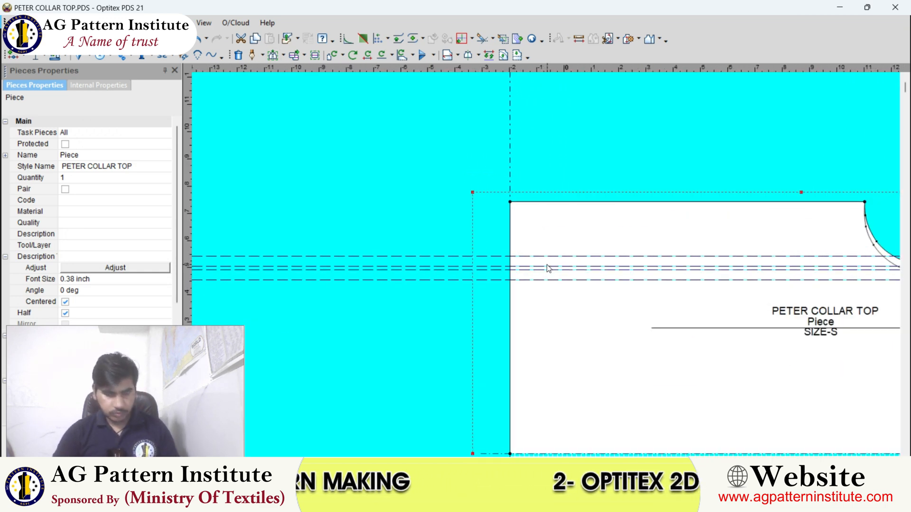
scroll(548, 268, up, 1)
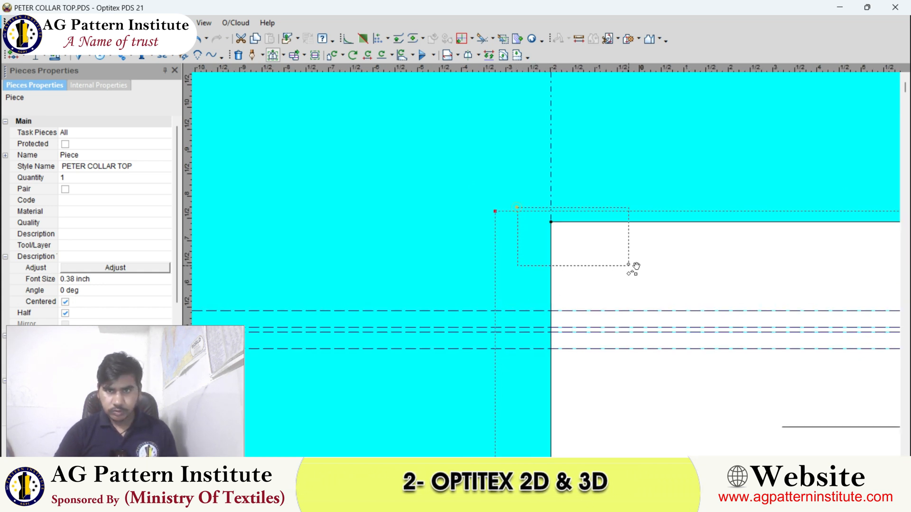
drag(579, 225, 587, 223)
key(Return)
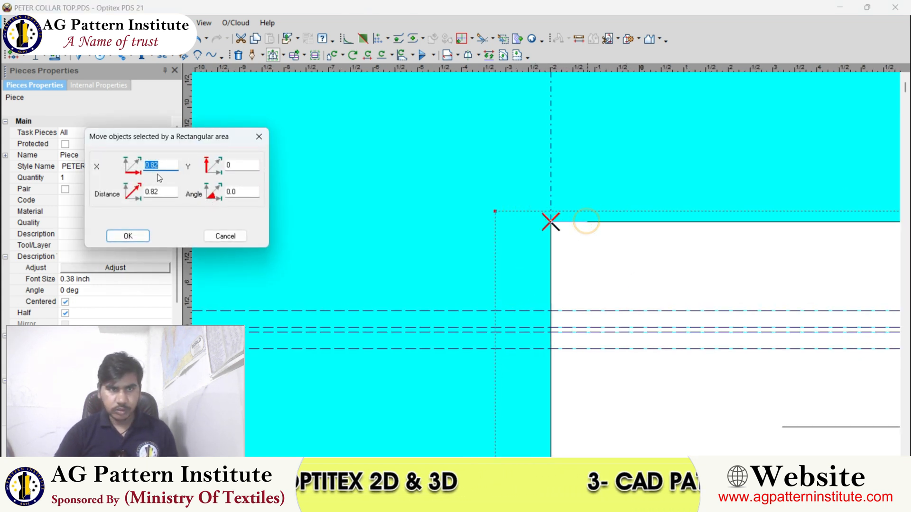
text(3/8)
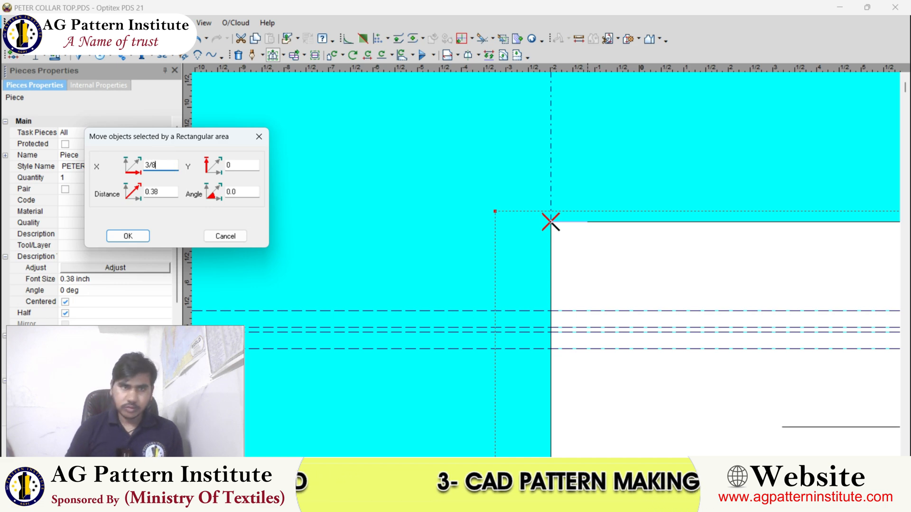
key(Return)
scroll(554, 268, down, 3)
scroll(541, 258, up, 3)
Add two curve points on the hem edge and shape the hem into a smooth curve toward the side seam
right_click(518, 222)
key(Escape)
key(m)
scroll(538, 257, up, 5)
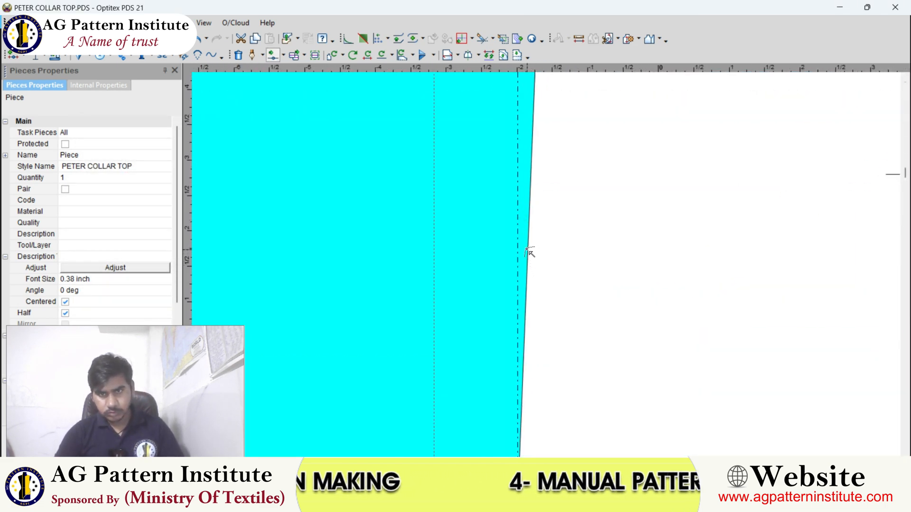
click(524, 250)
key(Return)
scroll(545, 264, up, 3)
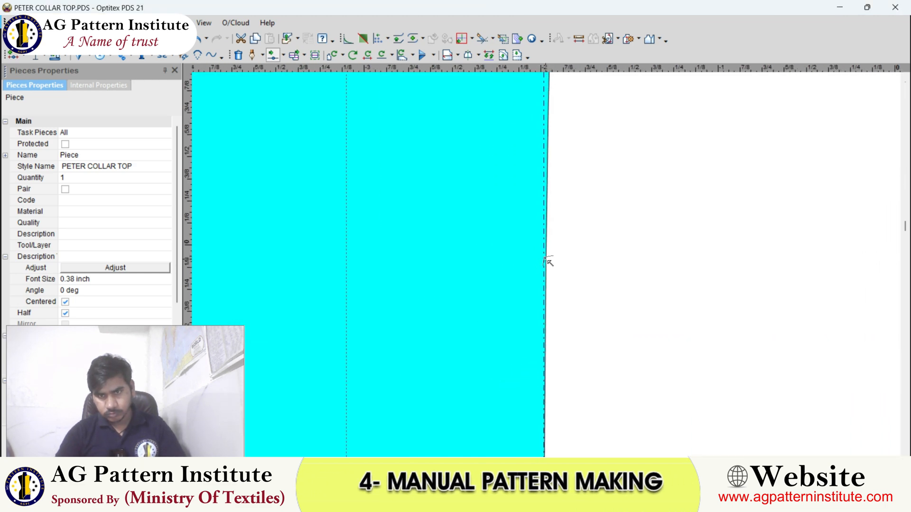
scroll(542, 258, down, 5)
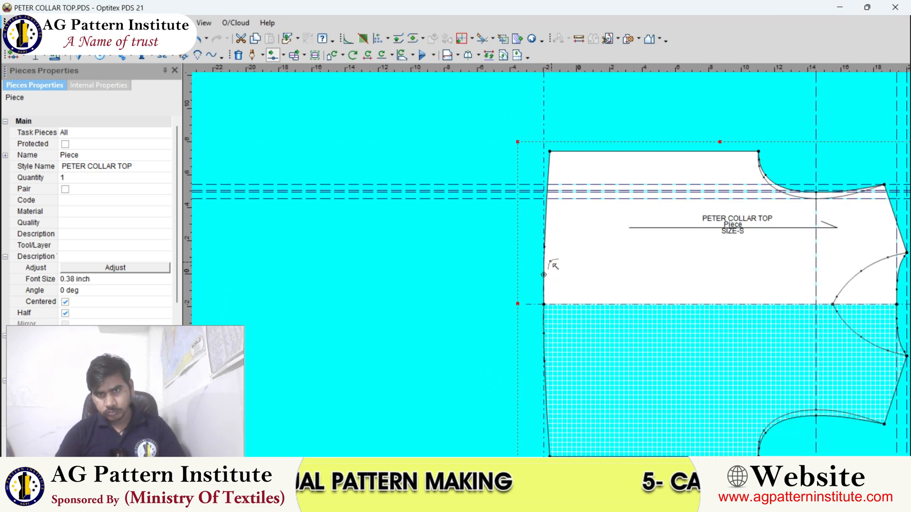
scroll(548, 266, up, 5)
scroll(545, 266, up, 3)
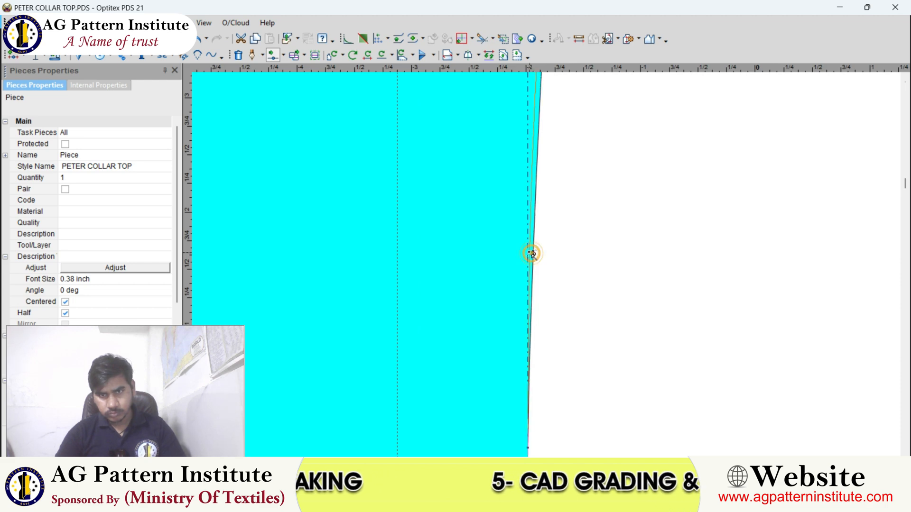
click(532, 254)
key(Return)
scroll(550, 263, down, 7)
scroll(571, 264, up, 2)
right_click(483, 193)
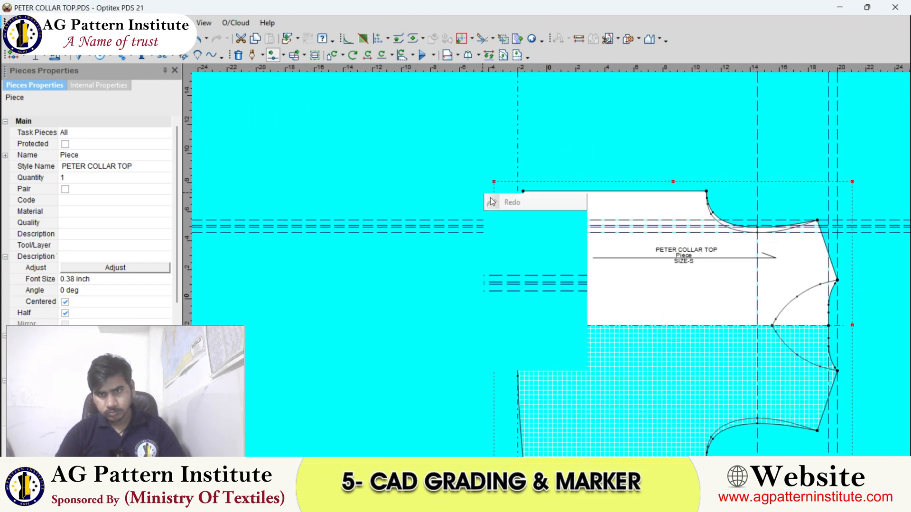
click(491, 201)
Move the bodice piece away from the guide lines and place a pasted copy in the empty area above it
scroll(589, 256, down, 4)
click(549, 268)
click(404, 303)
scroll(412, 308, up, 5)
click(544, 260)
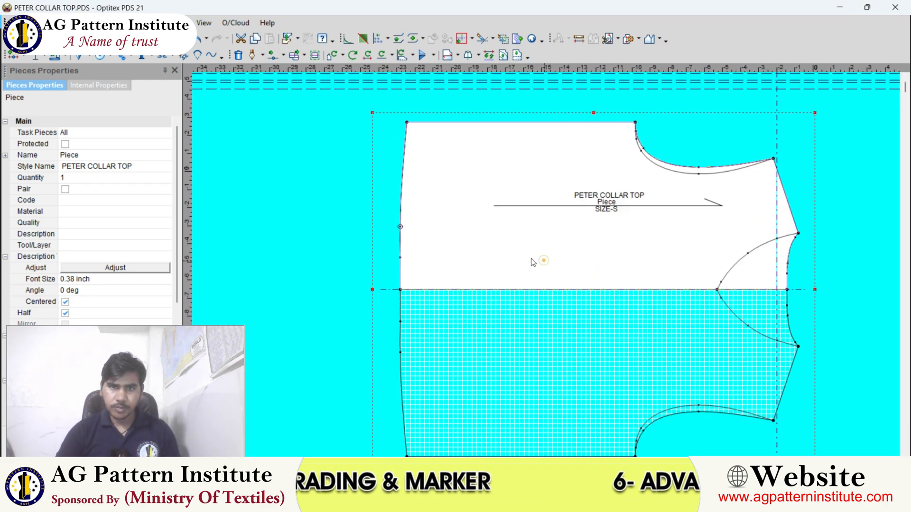
click(255, 40)
click(270, 39)
click(560, 265)
scroll(494, 227, down, 3)
click(485, 176)
scroll(534, 248, up, 3)
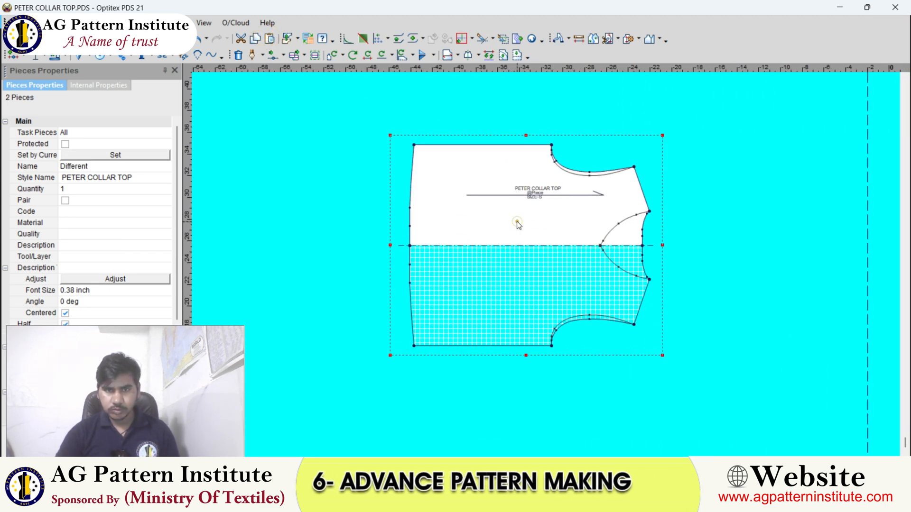
scroll(552, 272, down, 3)
scroll(551, 272, up, 2)
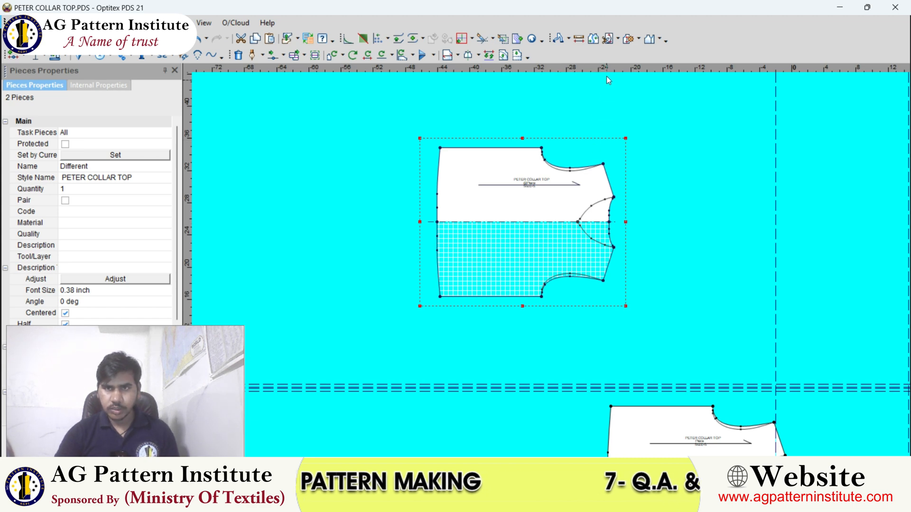
Build a separate front half piece from the copy's hem, centre line, front neckline, shoulder, front armhole and side seam
click(627, 38)
scroll(537, 277, up, 5)
scroll(548, 277, down, 6)
right_click(489, 189)
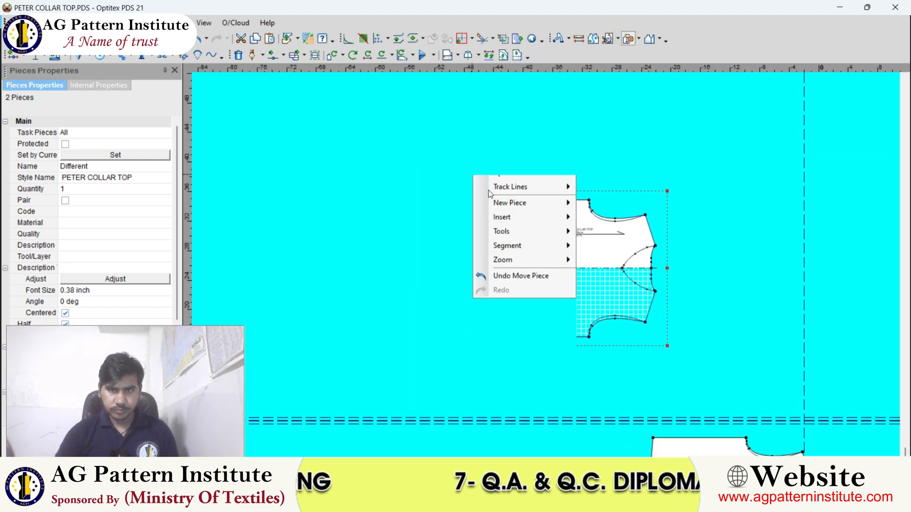
click(488, 189)
click(628, 38)
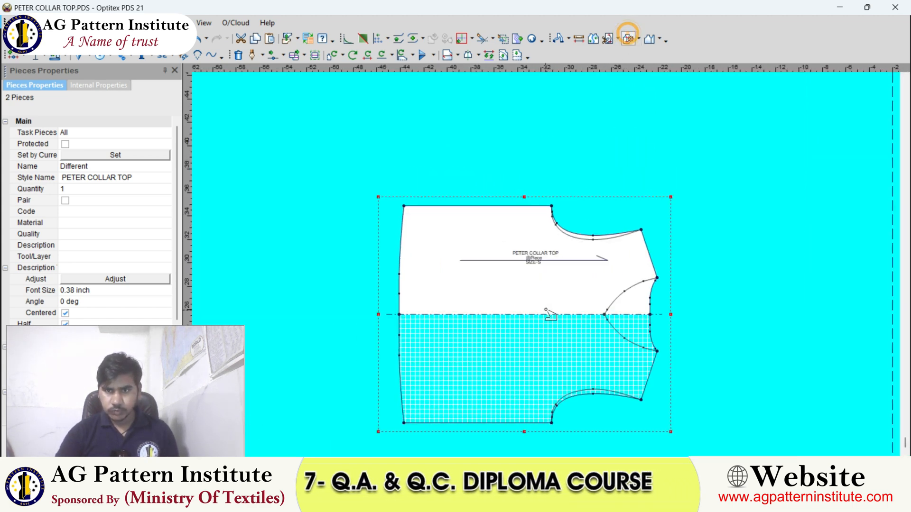
click(626, 289)
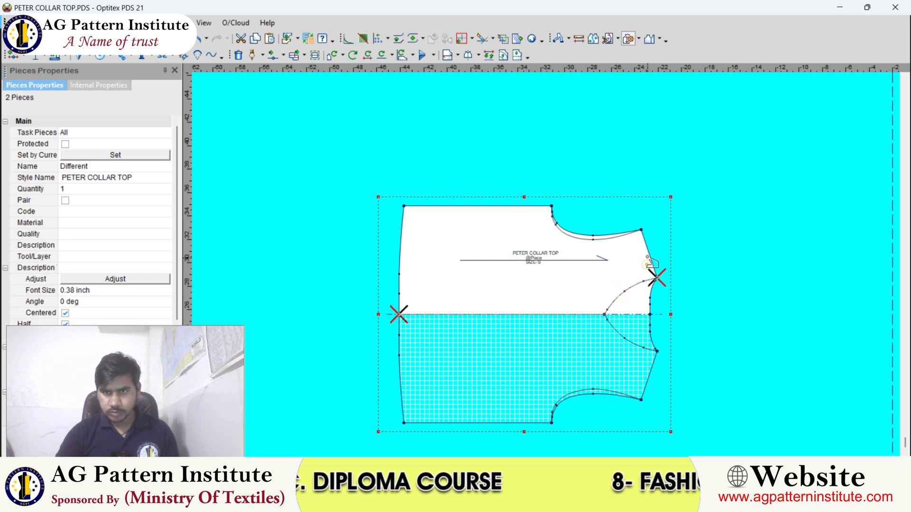
click(647, 251)
click(611, 240)
click(519, 206)
click(409, 271)
scroll(501, 249, down, 2)
key(space)
click(694, 158)
Move the front piece's centre hem corner and two adjacent hem points by X -0.50
scroll(663, 192, up, 2)
key(m)
click(528, 267)
scroll(474, 304, up, 2)
drag(510, 118, 597, 261)
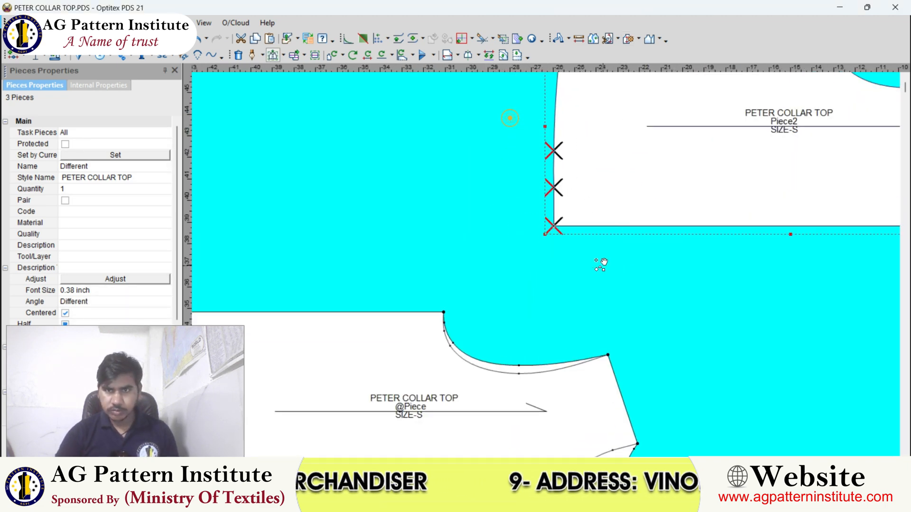
drag(546, 229, 520, 228)
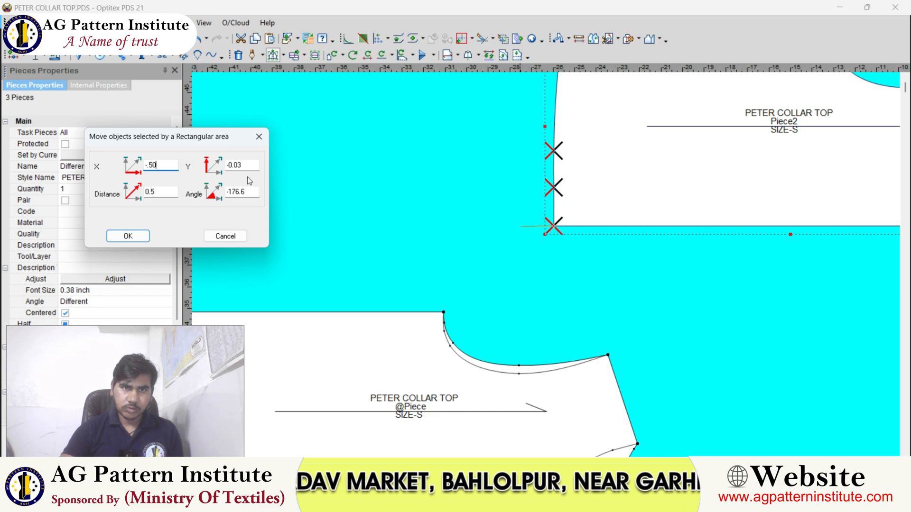
key(Return)
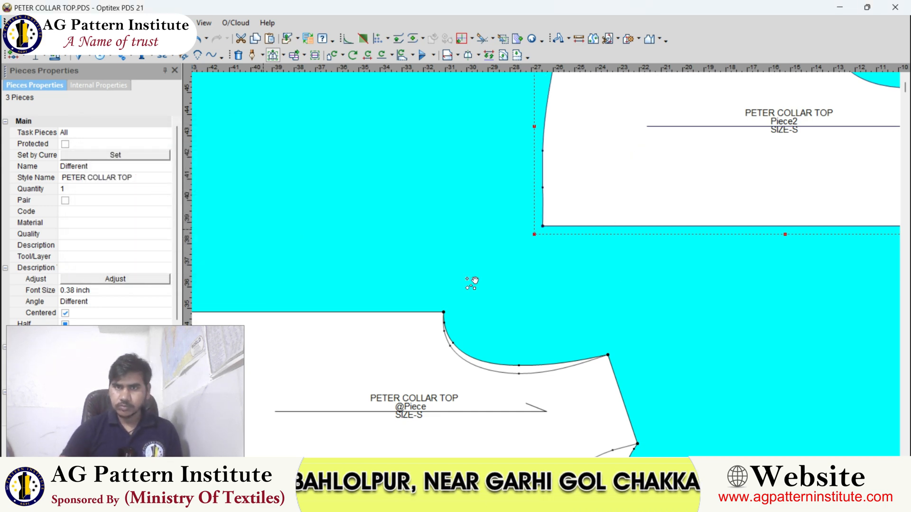
scroll(517, 277, down, 5)
right_click(502, 208)
click(510, 213)
Overlay the front piece on the copied bodice, matching them at the side-seam hem corner
scroll(545, 268, up, 2)
click(547, 269)
scroll(527, 273, up, 2)
scroll(522, 272, down, 3)
scroll(474, 280, up, 2)
scroll(475, 279, down, 3)
scroll(493, 266, up, 1)
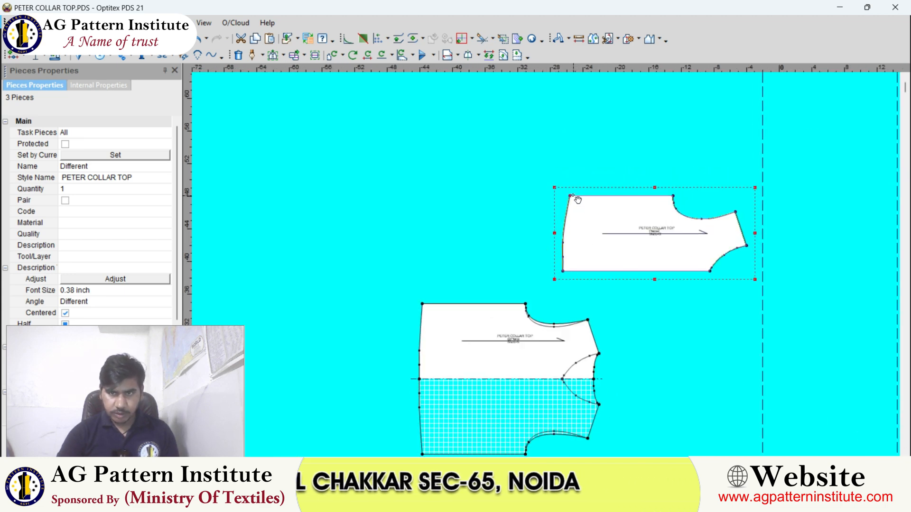
drag(578, 200, 564, 208)
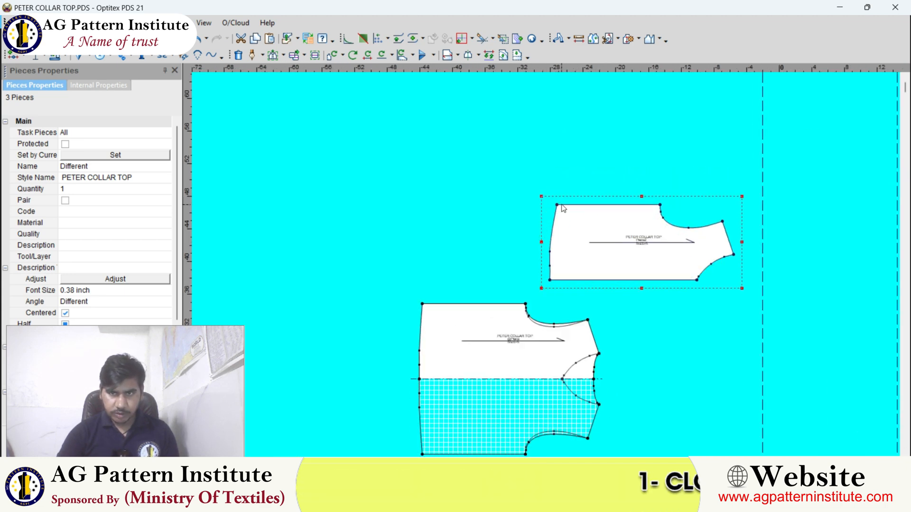
click(422, 307)
scroll(446, 326, up, 5)
scroll(583, 325, down, 3)
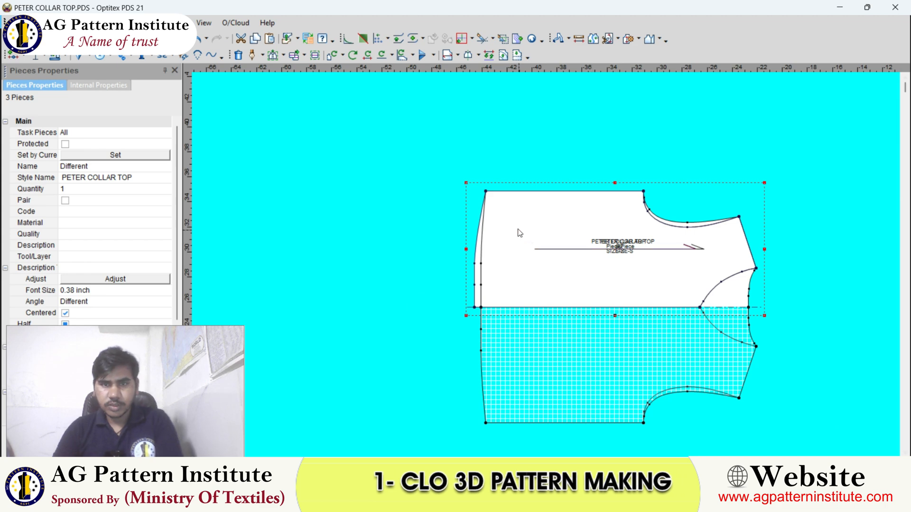
Lift the front piece off the copied bodice and overlay it again at the side-seam hem corner
scroll(536, 244, up, 2)
scroll(548, 271, down, 4)
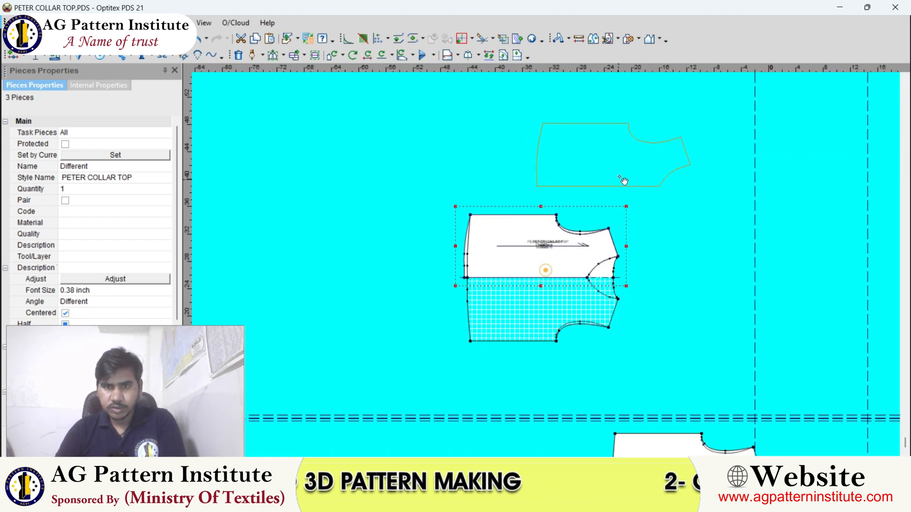
click(623, 181)
click(544, 121)
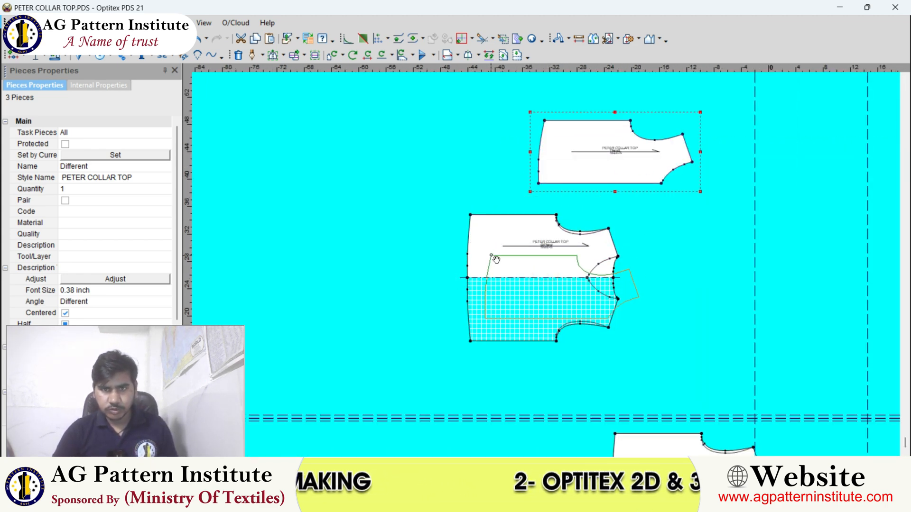
click(469, 215)
scroll(551, 270, down, 2)
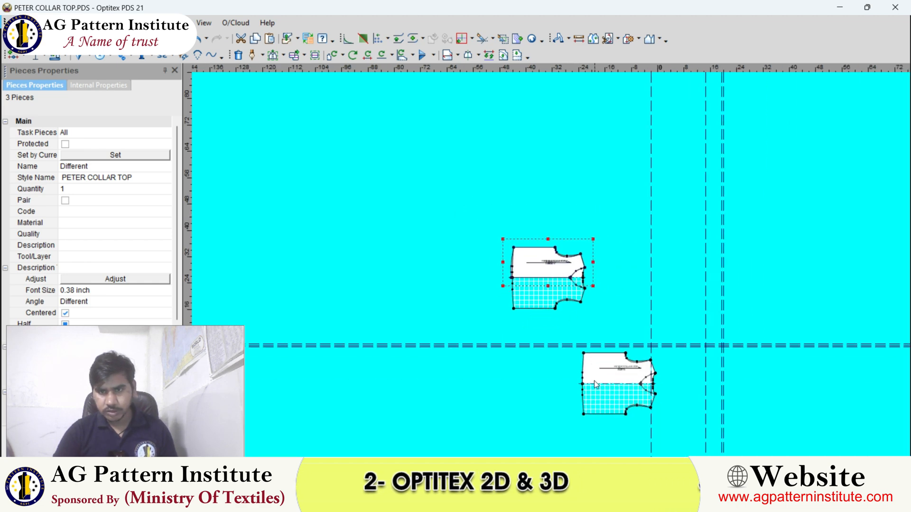
Display the segment lengths on the overlaid front piece and bodice copy
scroll(551, 272, up, 4)
key(F9)
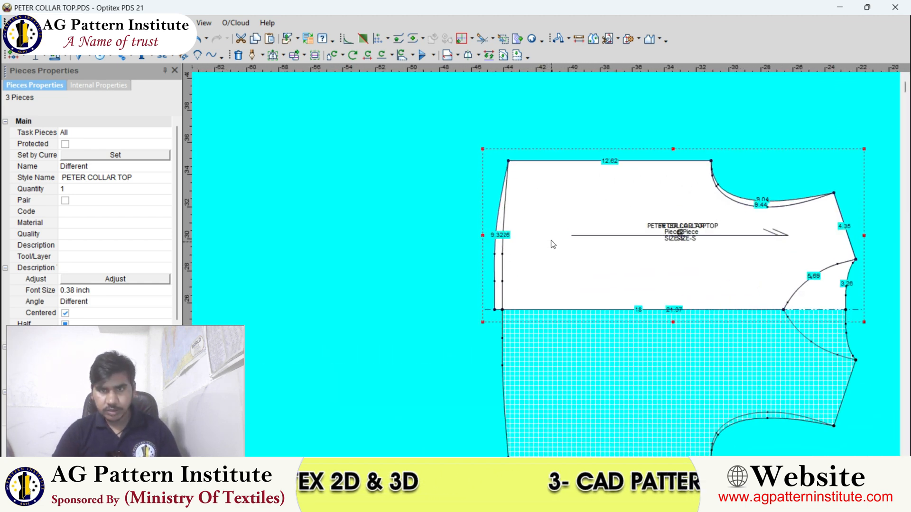
scroll(548, 219, up, 2)
scroll(545, 268, down, 3)
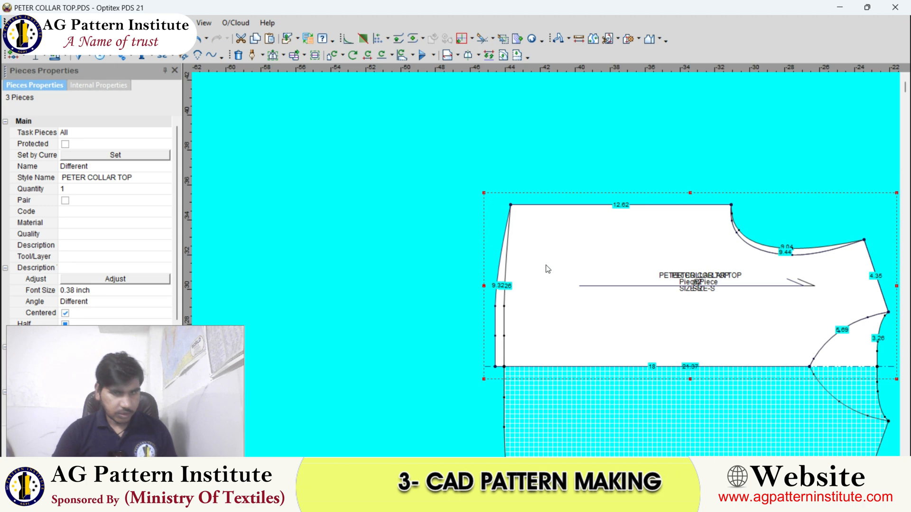
Move the side-seam hem corners of both overlaid pieces outward by X 0, Y 0.25
scroll(545, 266, up, 3)
key(space)
scroll(544, 265, up, 1)
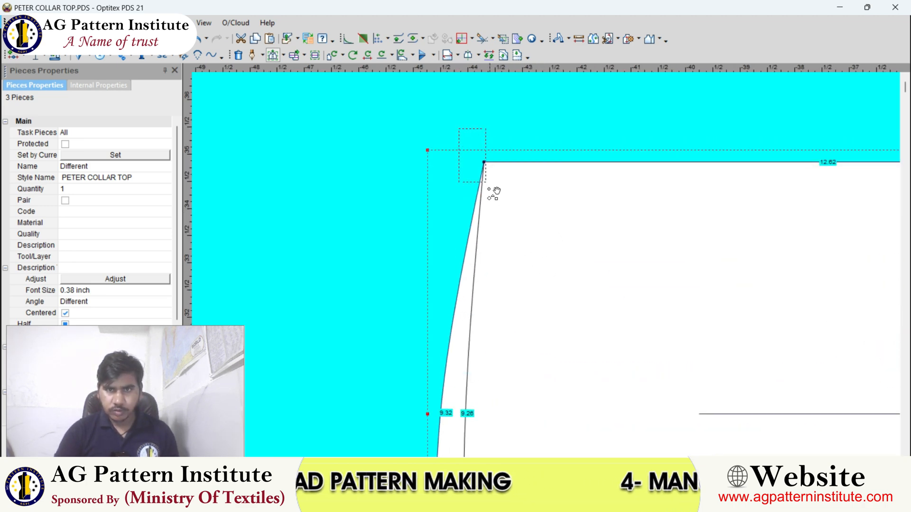
click(485, 133)
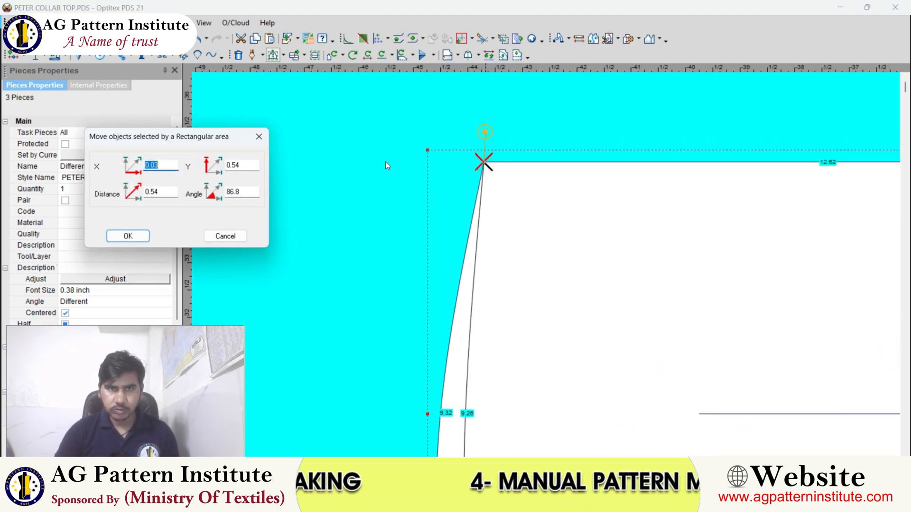
text(.25)
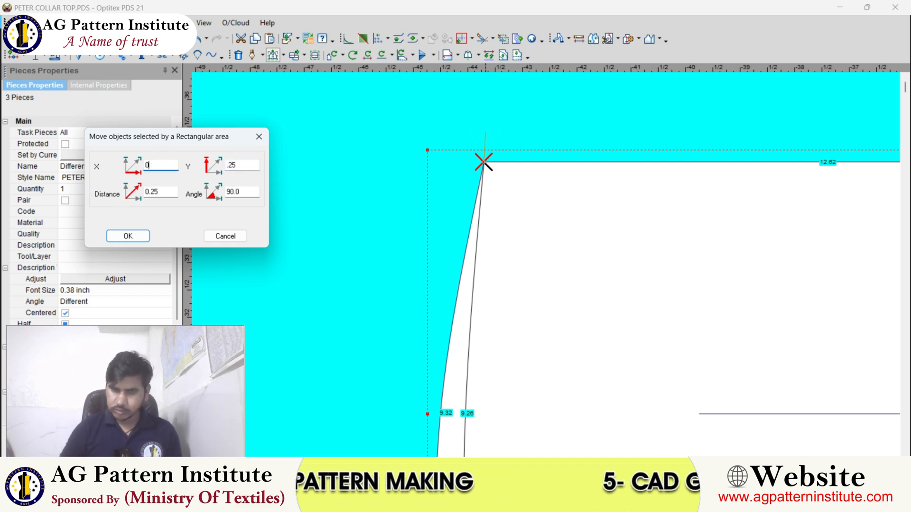
key(Return)
scroll(612, 284, down, 3)
right_click(509, 250)
click(517, 255)
scroll(615, 294, up, 1)
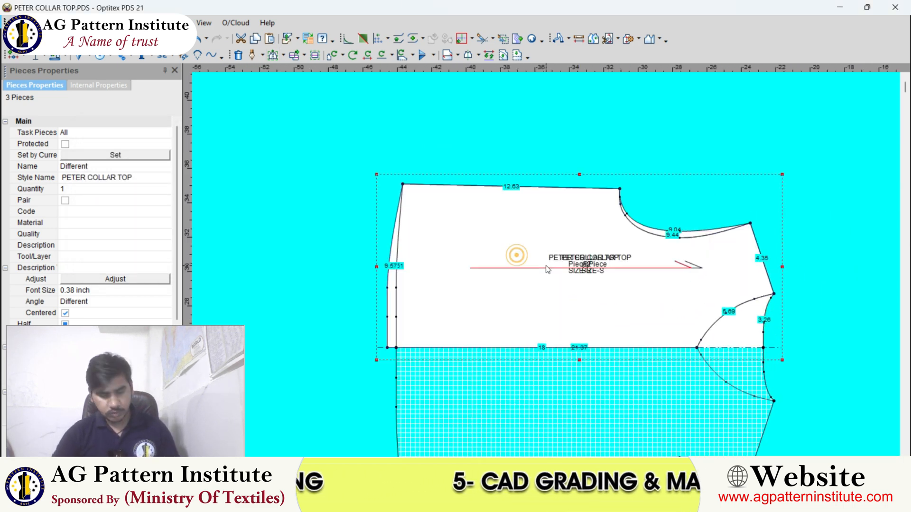
Move the front piece off the bodice copy to separate the two pieces
key(space)
scroll(546, 270, down, 2)
click(455, 219)
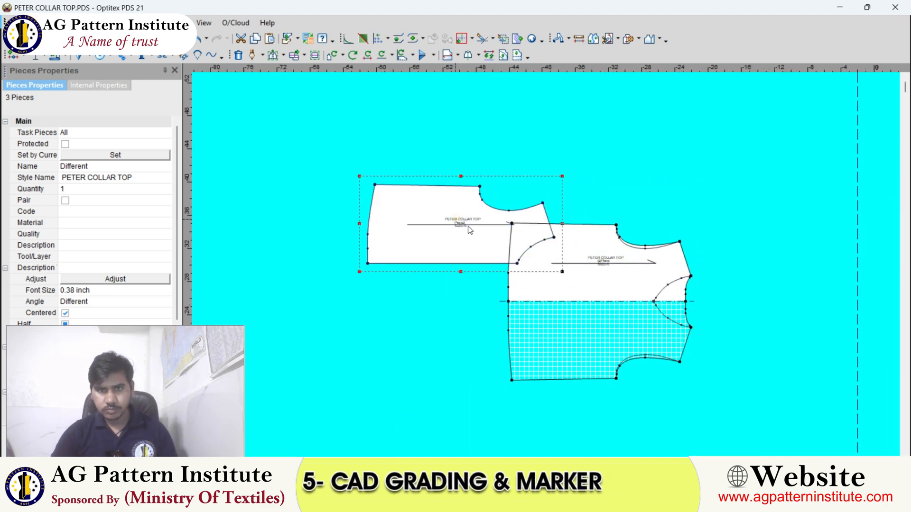
scroll(564, 268, up, 2)
Delete the inner front armhole and front neckline curves from the bodice copy, leaving the back outline
key(space)
click(634, 256)
key(Delete)
key(Delete)
scroll(716, 358, down, 5)
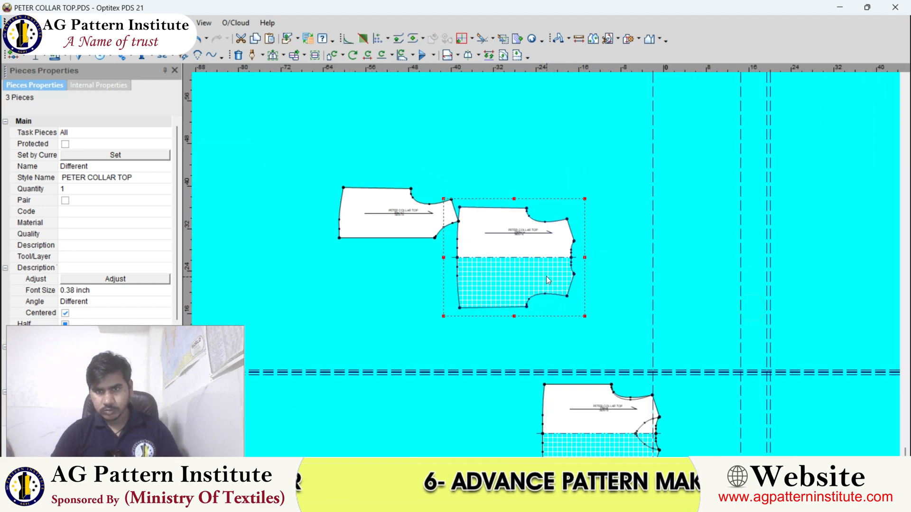
Move the original bodice piece up beside the separated front and back pieces
key(space)
click(569, 237)
key(space)
click(584, 281)
scroll(584, 282, up, 1)
scroll(546, 265, up, 1)
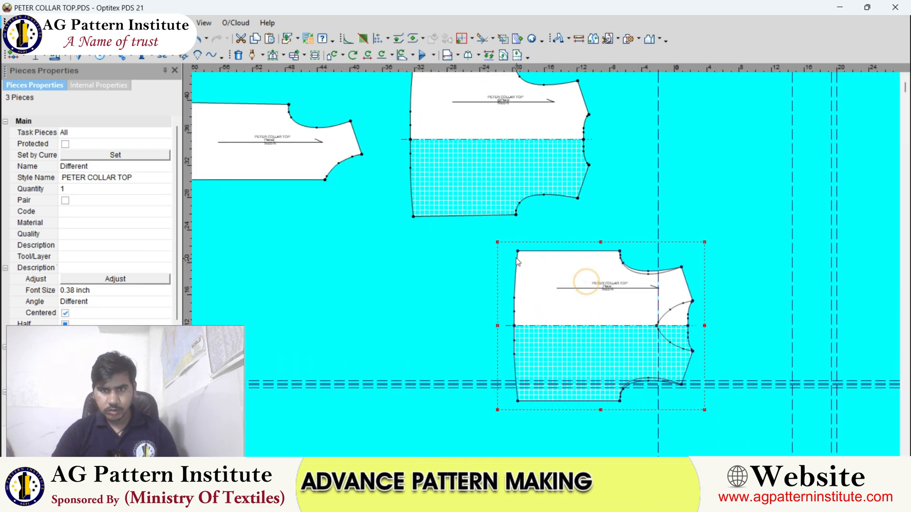
key(space)
scroll(486, 190, down, 1)
scroll(530, 229, up, 1)
scroll(635, 218, down, 1)
click(613, 269)
Move the side-seam hem corner of the original bodice piece outward by Y 0.25
scroll(612, 266, up, 2)
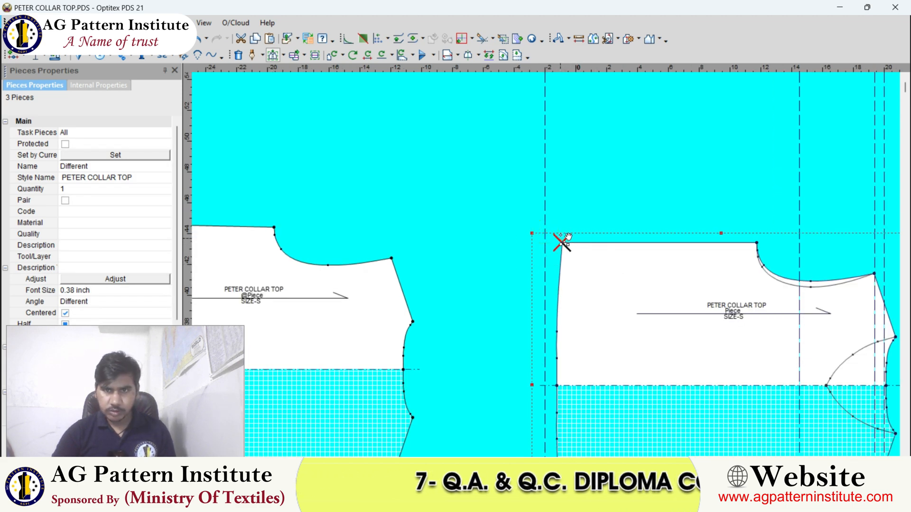
click(564, 229)
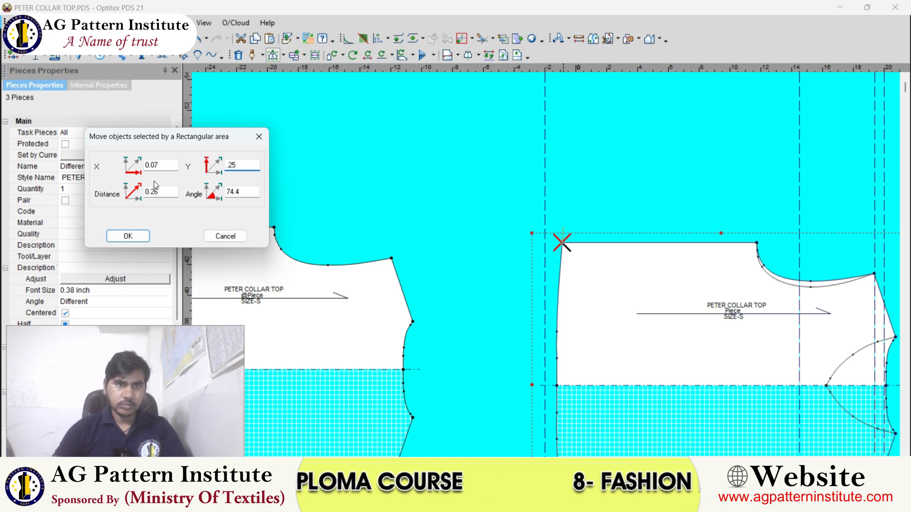
key(Return)
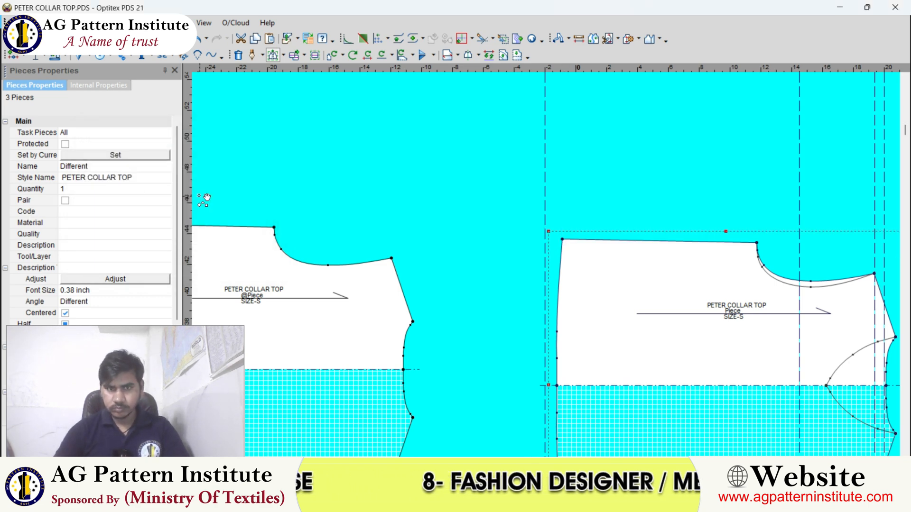
Add a point on the front piece's centre line, 3 from the neckline end
scroll(557, 273, down, 2)
click(548, 210)
scroll(420, 330, up, 1)
scroll(537, 270, up, 1)
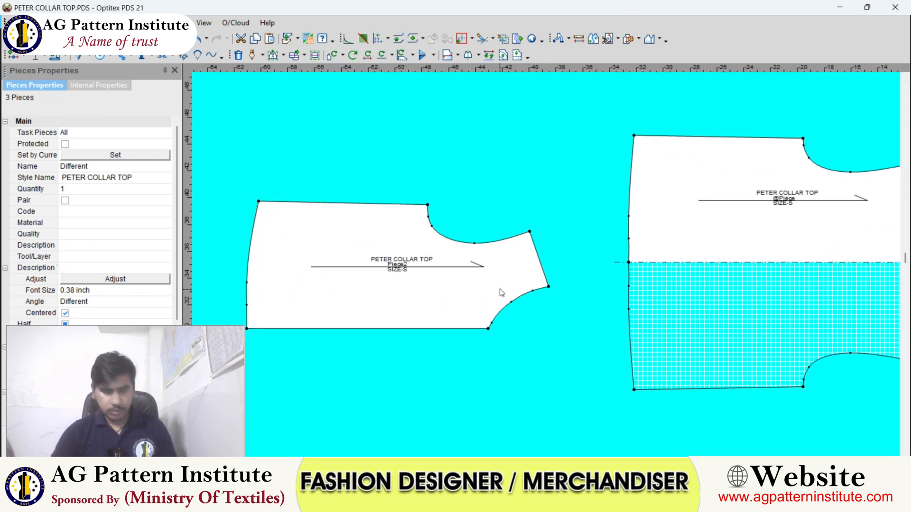
scroll(498, 289, down, 2)
scroll(546, 266, up, 1)
scroll(542, 266, up, 2)
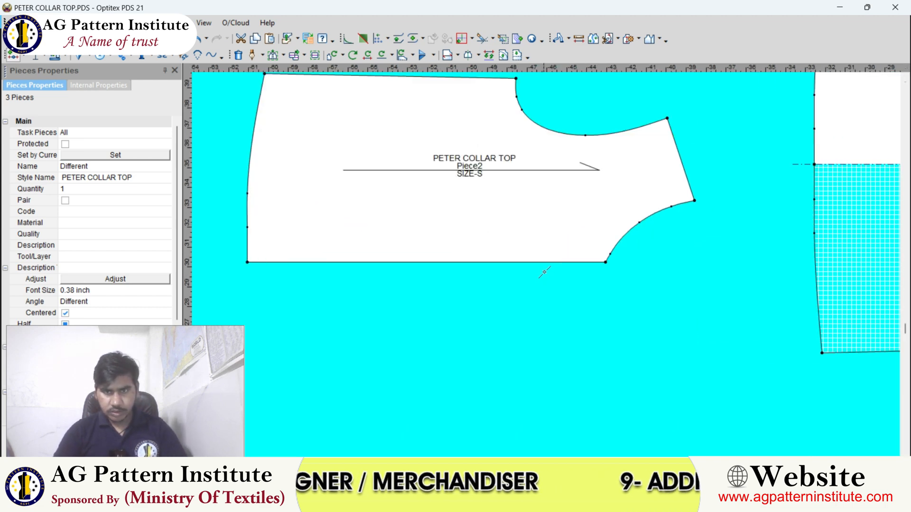
click(549, 262)
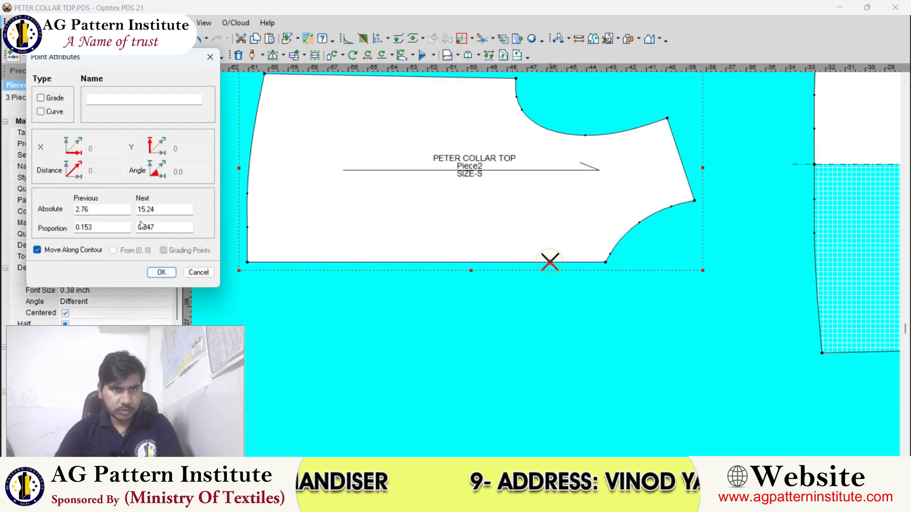
text(3)
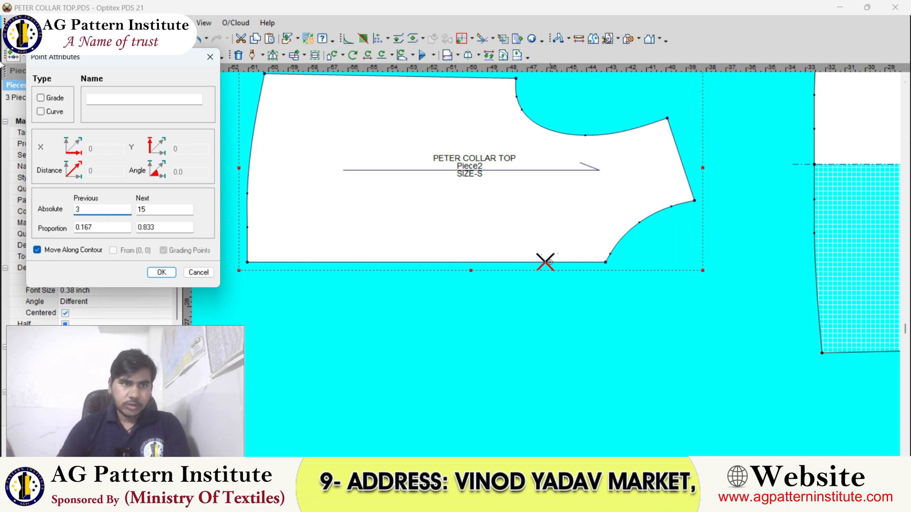
click(161, 274)
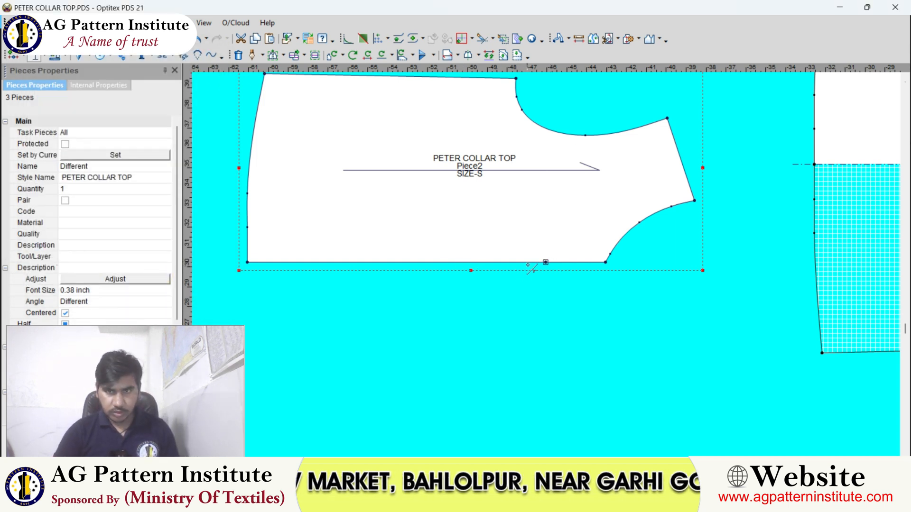
Place a notch at the new point on the front piece's centre line
click(546, 263)
scroll(548, 263, up, 2)
click(549, 198)
scroll(548, 199, up, 3)
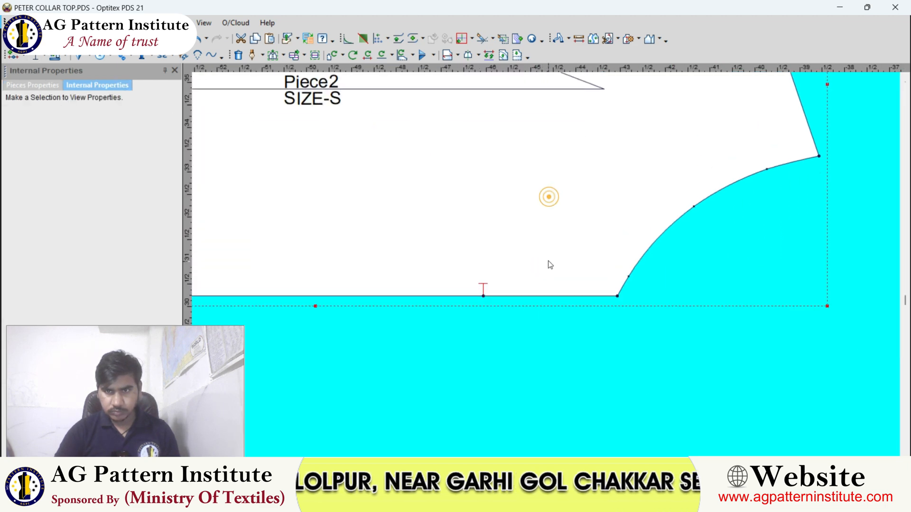
Curve the front centre line inward between the notch and neckline by moving a curve point about 0.12 near the notch
scroll(548, 261, down, 3)
click(548, 257)
scroll(545, 265, up, 4)
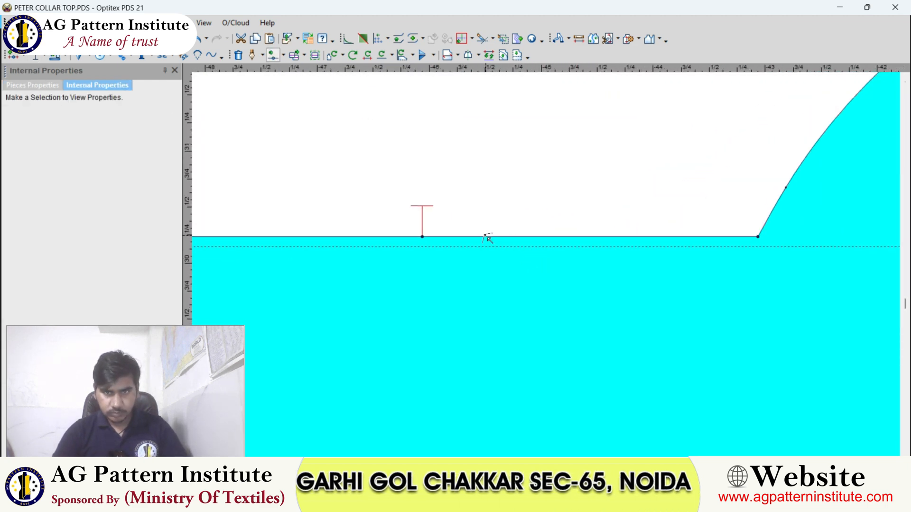
click(485, 235)
click(478, 226)
key(Return)
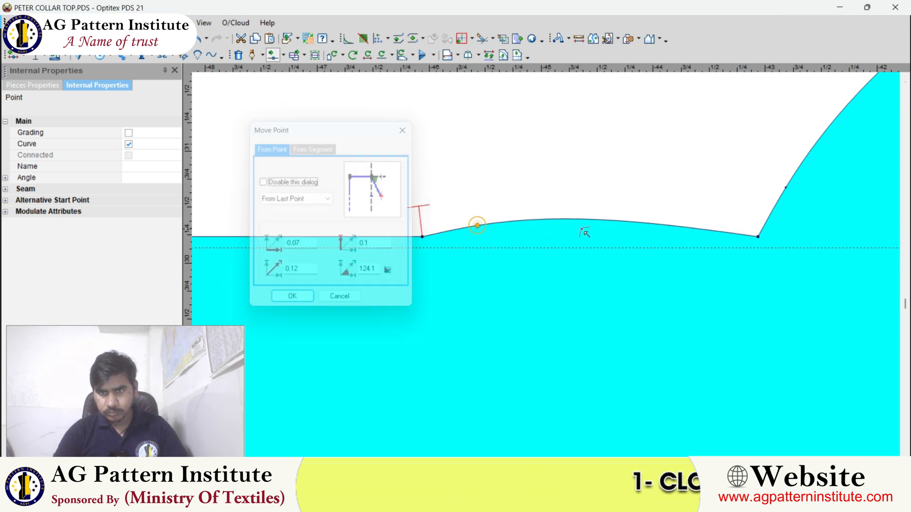
Shift the front piece's centre neckline corner slightly inward
scroll(569, 221, down, 3)
click(556, 212)
scroll(554, 207, up, 4)
click(566, 261)
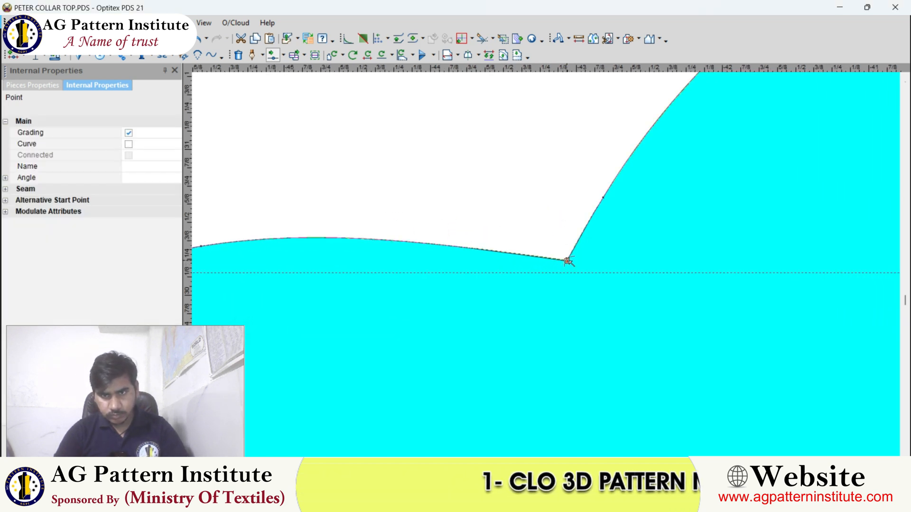
click(571, 257)
key(Return)
Mirror the front piece across its straight centre line, from the hem to the notch, as a half piece
scroll(528, 269, down, 3)
scroll(526, 206, down, 4)
key(Escape)
scroll(526, 204, down, 3)
scroll(527, 204, up, 3)
key(h)
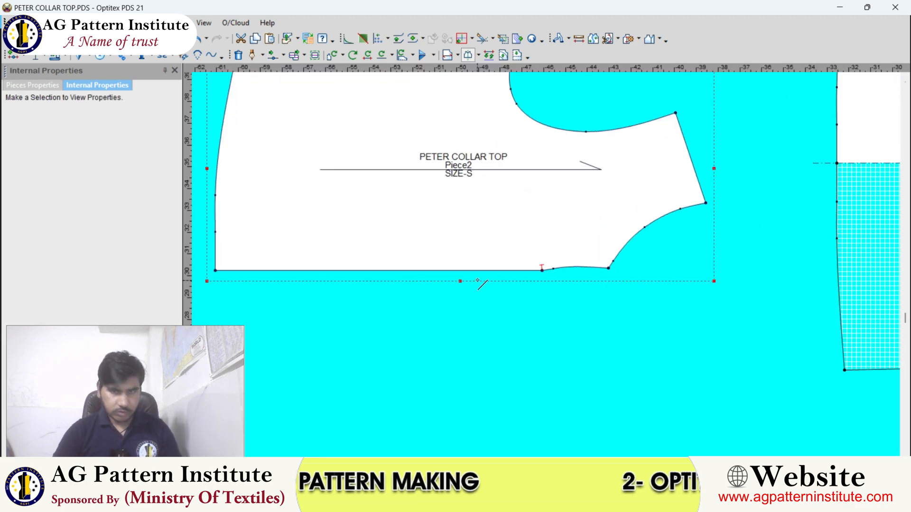
click(215, 270)
scroll(551, 261, down, 3)
right_click(554, 234)
click(560, 239)
scroll(550, 263, up, 3)
scroll(547, 262, down, 3)
click(545, 261)
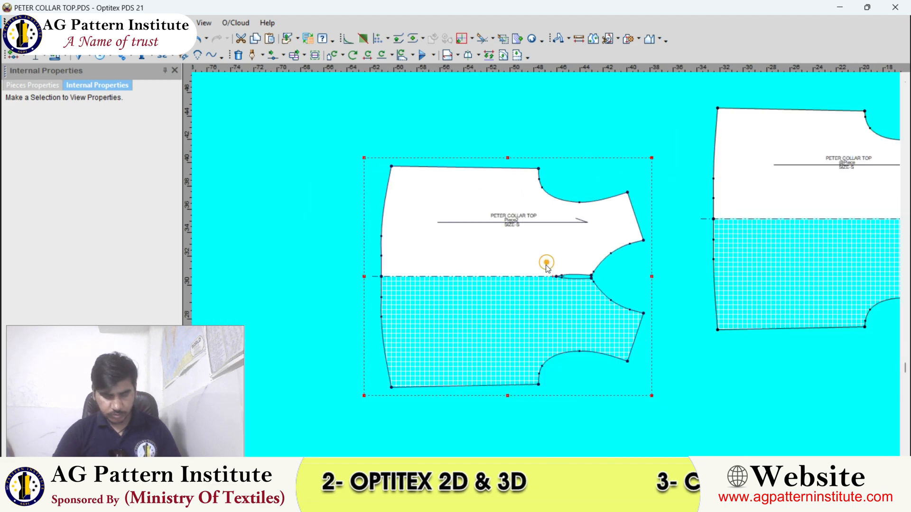
Rotate the mirrored front piece upright with its neckline facing up
key(bracketleft)
scroll(546, 262, up, 6)
click(534, 223)
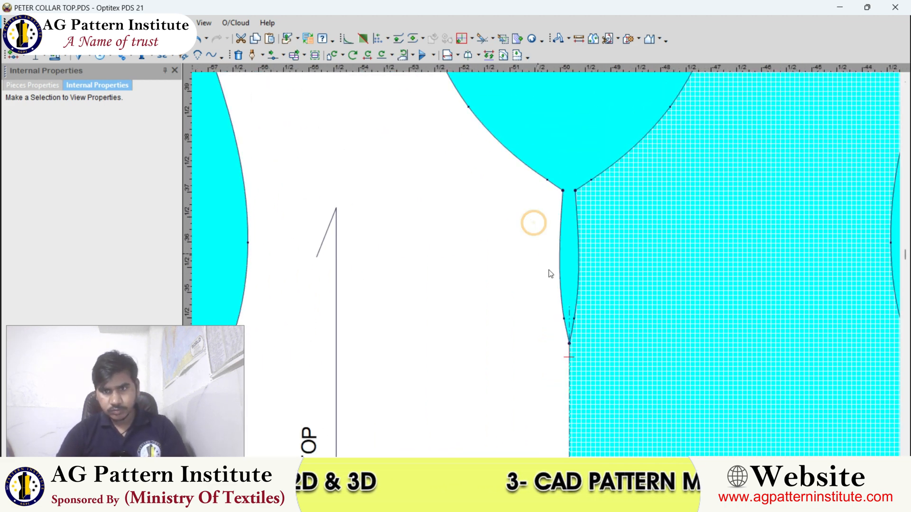
scroll(538, 255, down, 4)
scroll(567, 285, down, 3)
scroll(567, 286, up, 1)
click(562, 282)
key(bracketright)
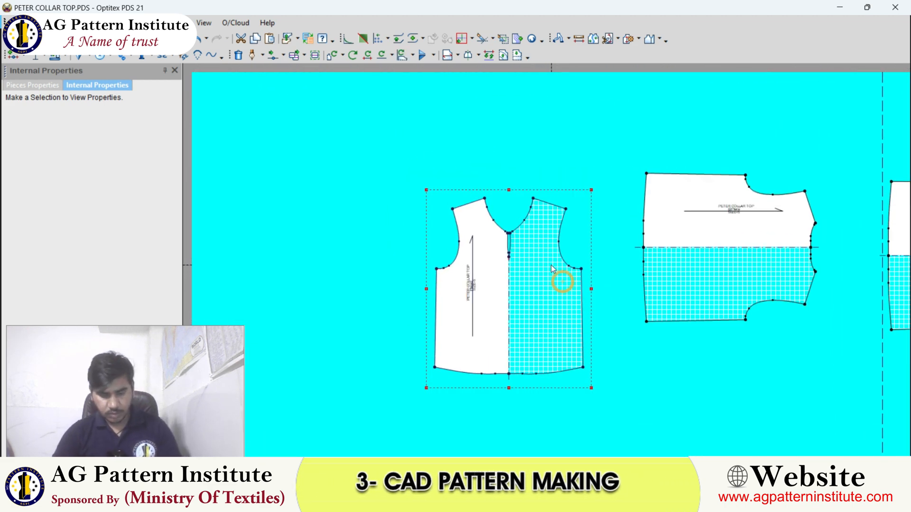
Move the front piece aside and rotate the back piece upright beside it
scroll(563, 266, up, 1)
key(bracketleft)
drag(499, 259, 424, 291)
scroll(477, 268, down, 2)
drag(575, 257, 498, 271)
scroll(555, 265, up, 1)
key(bracketleft)
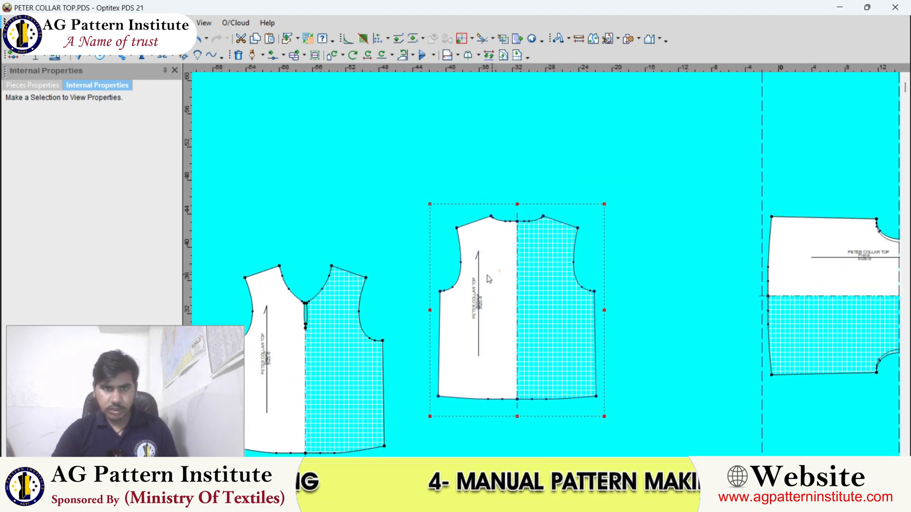
Overlay the front piece on the back piece, matching the shoulder neck points and centre lines
scroll(303, 285, up, 3)
scroll(706, 213, down, 1)
scroll(622, 233, up, 1)
drag(632, 199, 623, 220)
scroll(623, 220, up, 2)
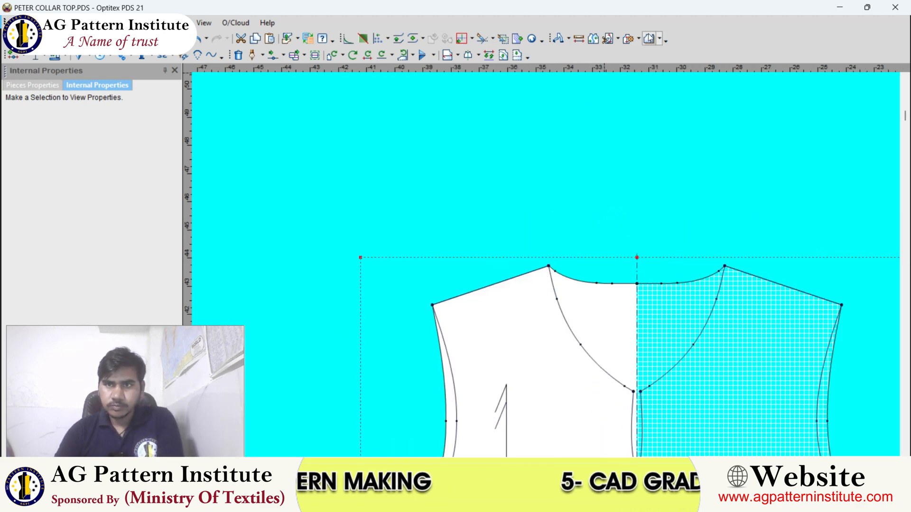
Try flipping the overlaid front piece vertically, and undo the flip
click(439, 56)
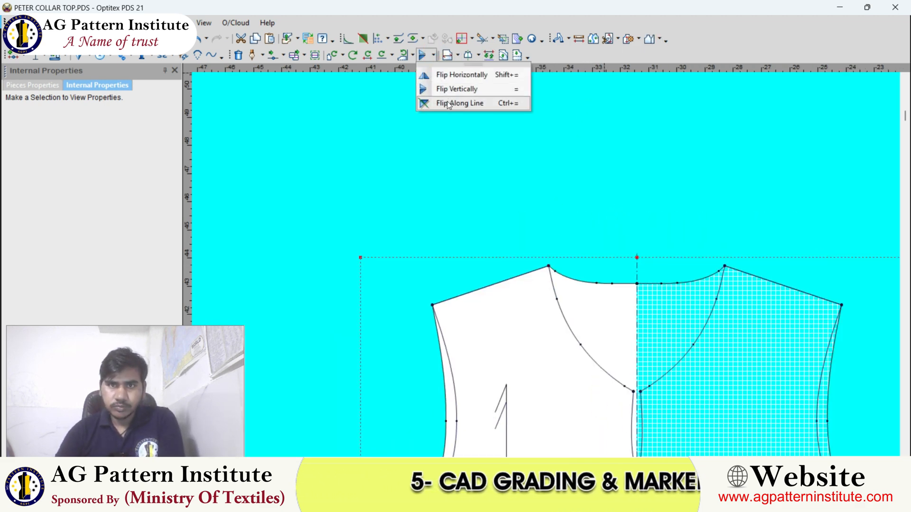
click(446, 100)
scroll(545, 274, up, 2)
click(423, 53)
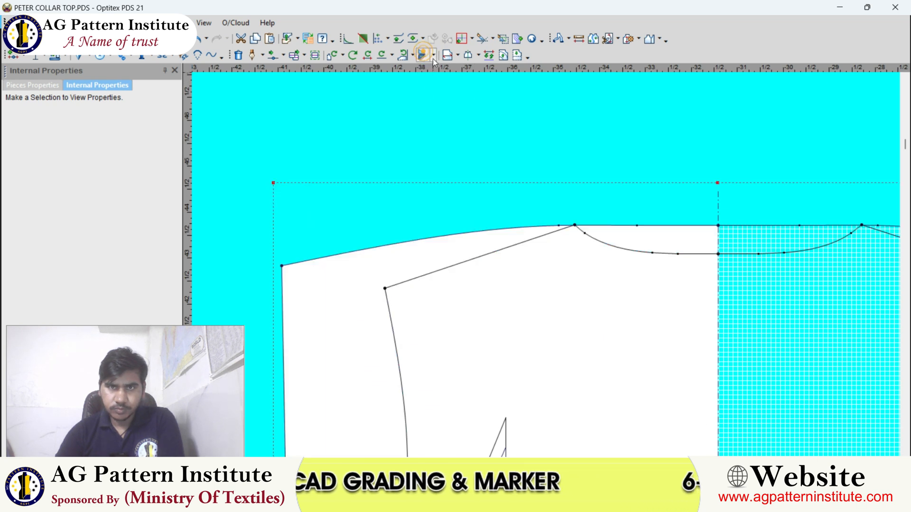
click(433, 55)
click(273, 111)
click(199, 40)
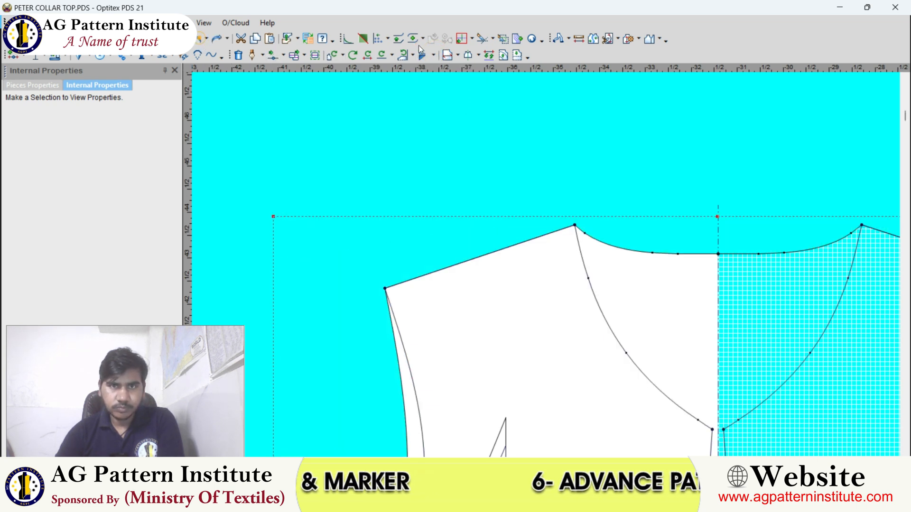
Flip the front piece along the shoulder line so front and back join at the shoulder seam
click(435, 55)
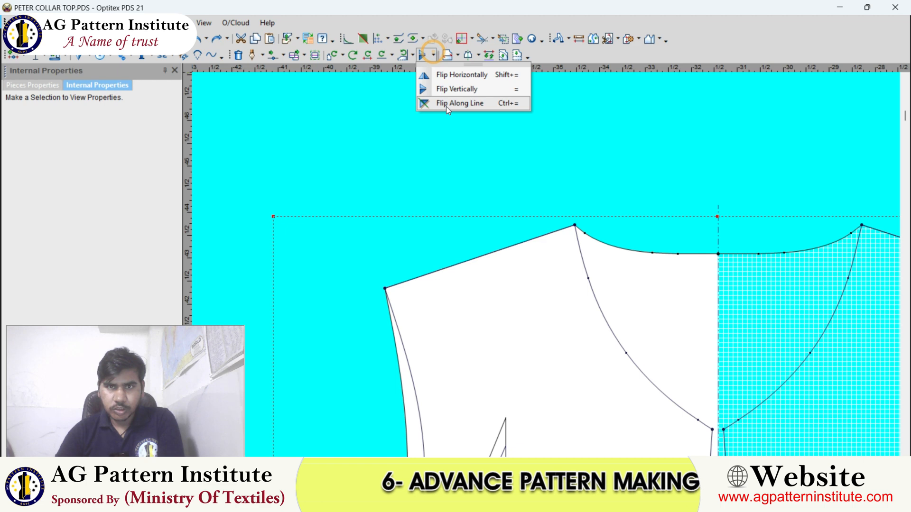
click(446, 102)
click(516, 247)
click(531, 286)
scroll(532, 285, down, 4)
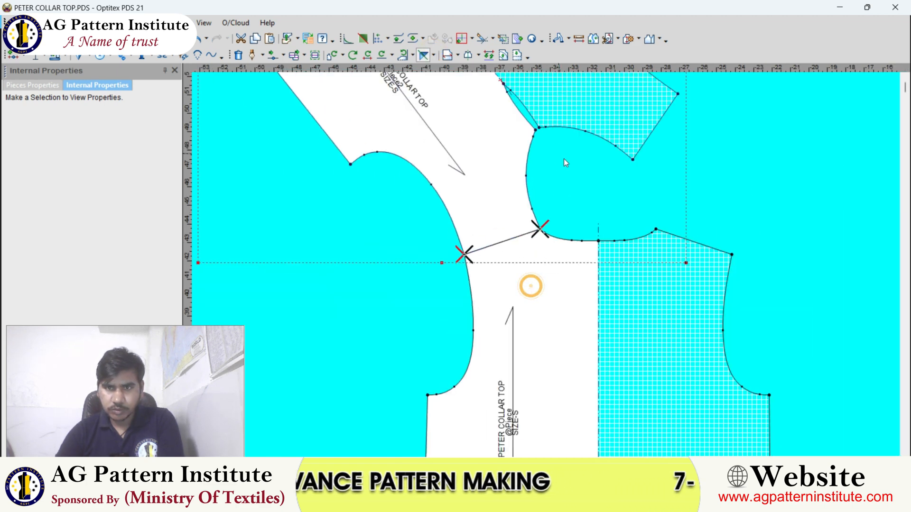
Add a curve point on the back armhole just below the shoulder and shift it slightly to smooth the joined curve
click(572, 168)
scroll(545, 266, up, 4)
click(526, 248)
scroll(536, 258, down, 2)
scroll(536, 263, up, 5)
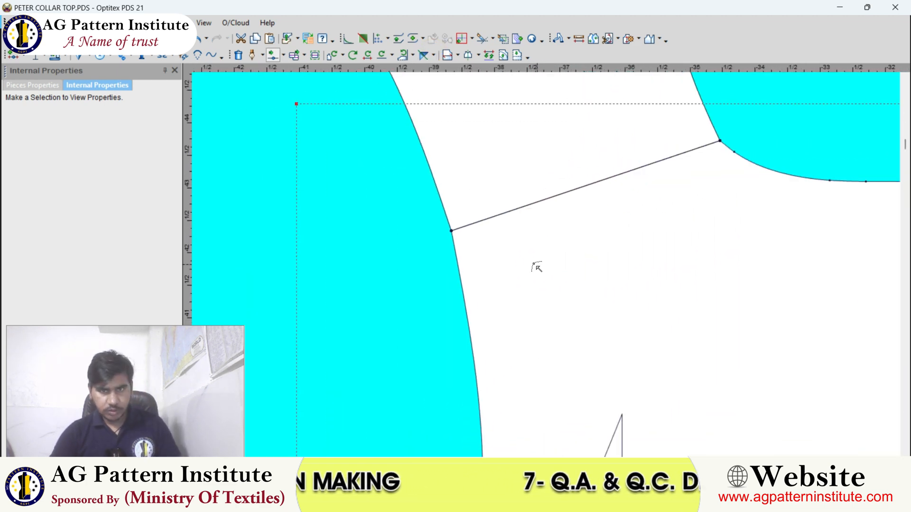
click(505, 241)
click(505, 239)
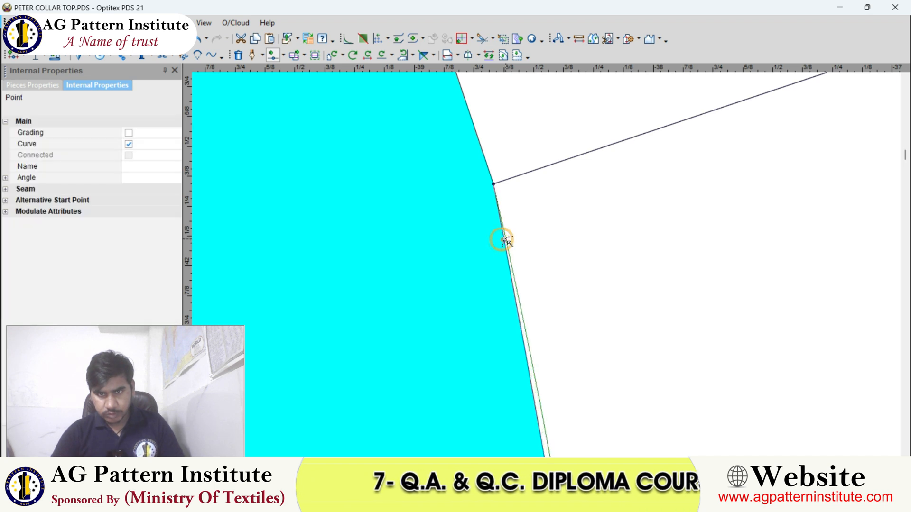
key(Return)
Add a curve point on the front armhole near the shoulder and move it by X 0.02, Y -0.01
scroll(545, 265, down, 3)
scroll(545, 265, down, 3)
scroll(541, 237, up, 3)
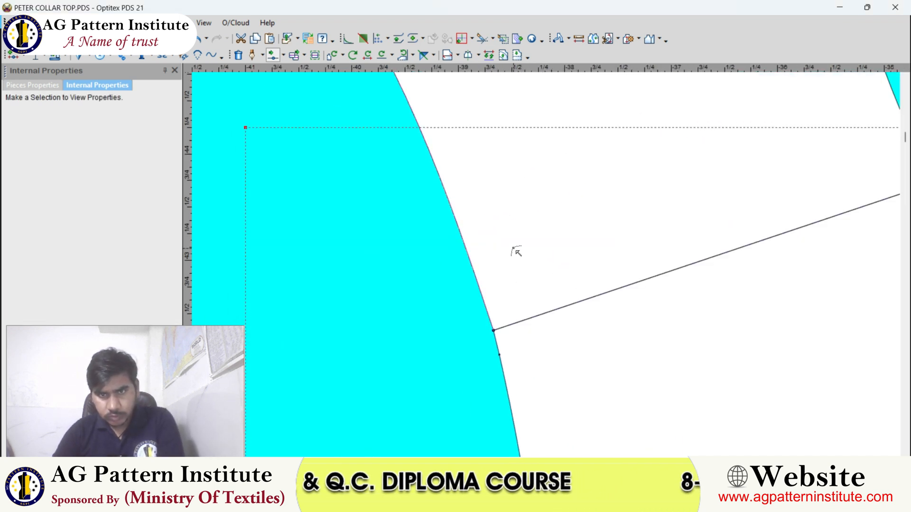
click(513, 248)
scroll(546, 266, up, 3)
click(555, 295)
click(555, 294)
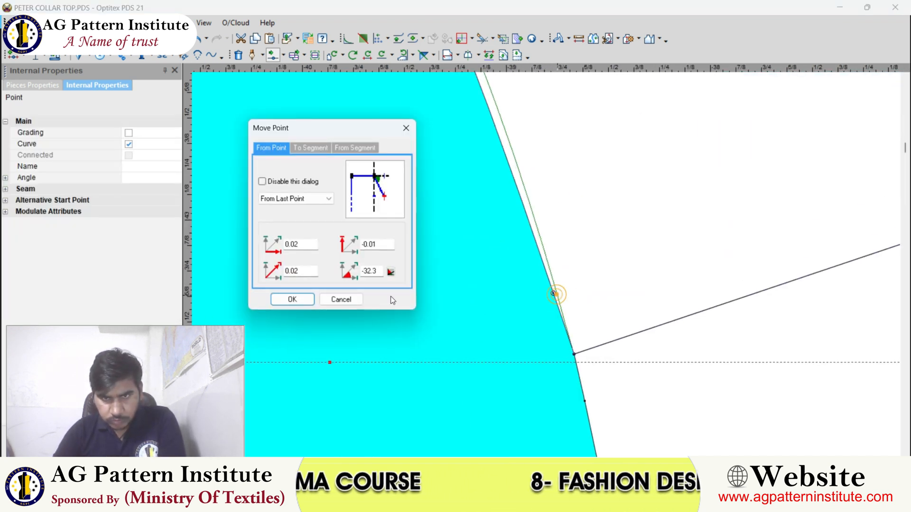
click(294, 299)
Fine-tune the front armhole curve point near the shoulder by a distance of 0.01
scroll(552, 271, down, 2)
scroll(551, 271, down, 2)
click(596, 274)
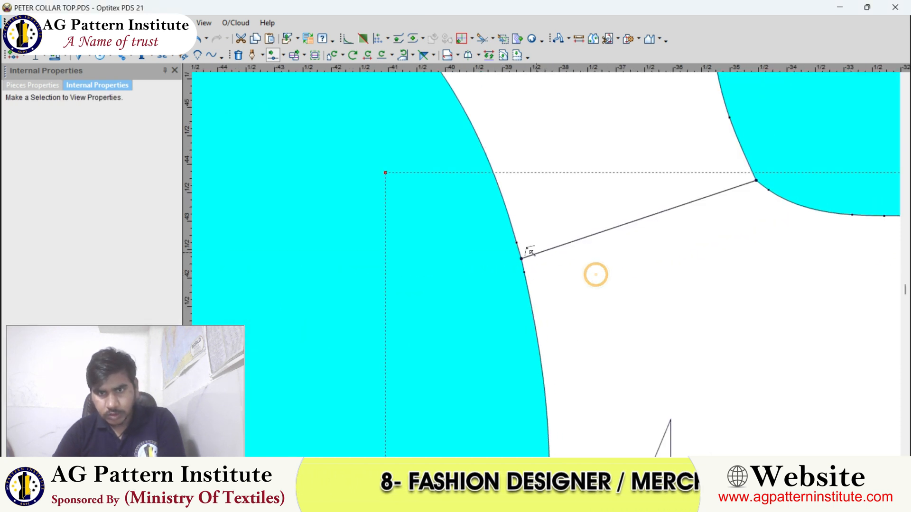
scroll(553, 264, up, 4)
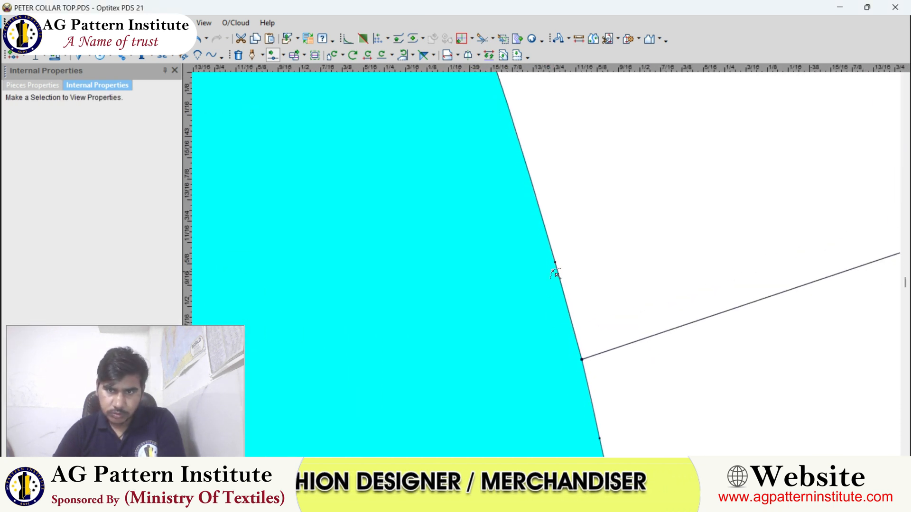
click(554, 262)
click(554, 262)
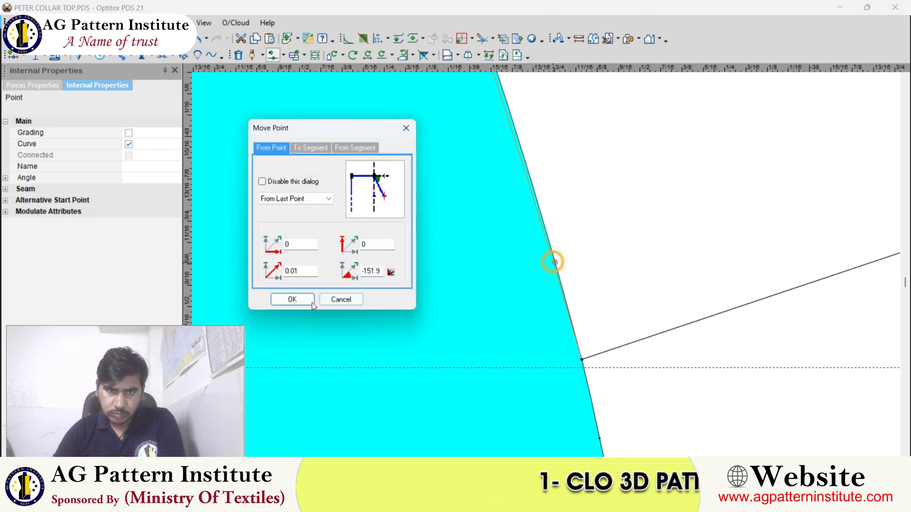
click(292, 299)
Move the back neckline curve point near the shoulder by X -0.15, Y 0.06 to smooth the joined neckline
scroll(553, 265, down, 3)
scroll(552, 262, up, 3)
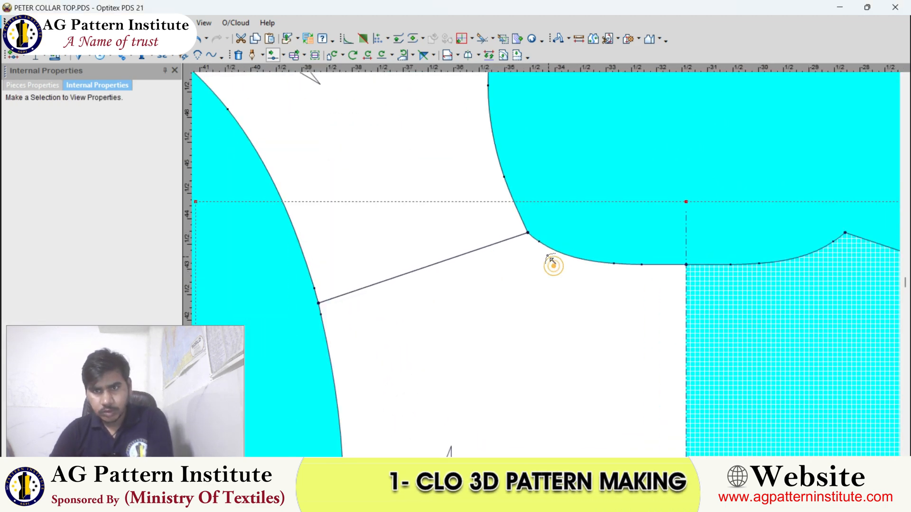
scroll(552, 261, up, 2)
scroll(548, 268, up, 2)
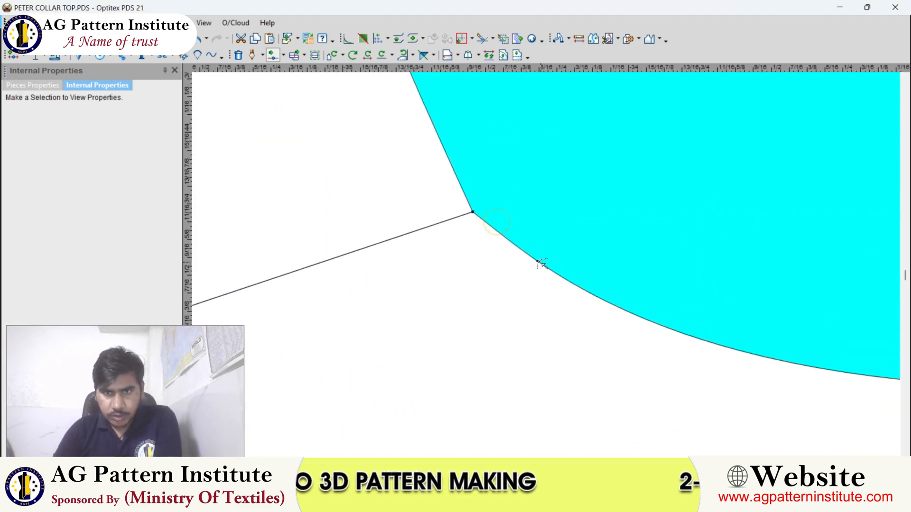
click(538, 261)
click(496, 244)
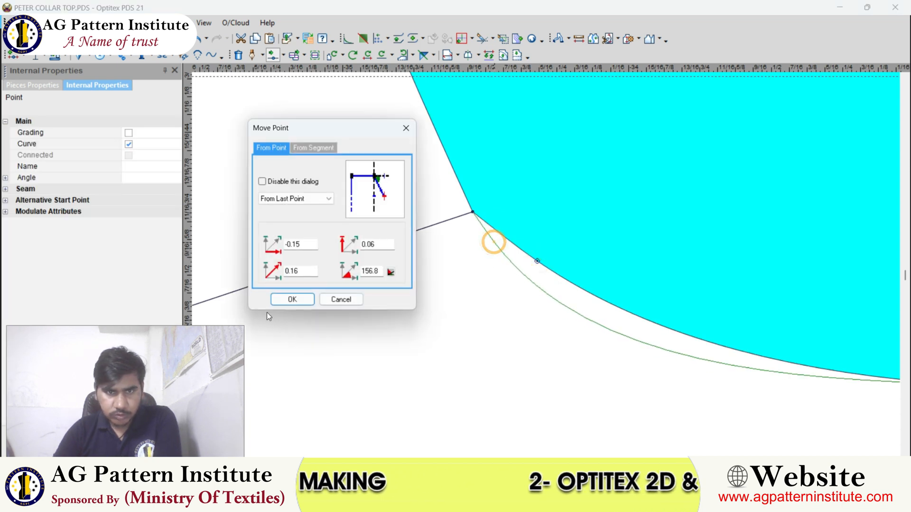
click(294, 303)
scroll(560, 227, down, 2)
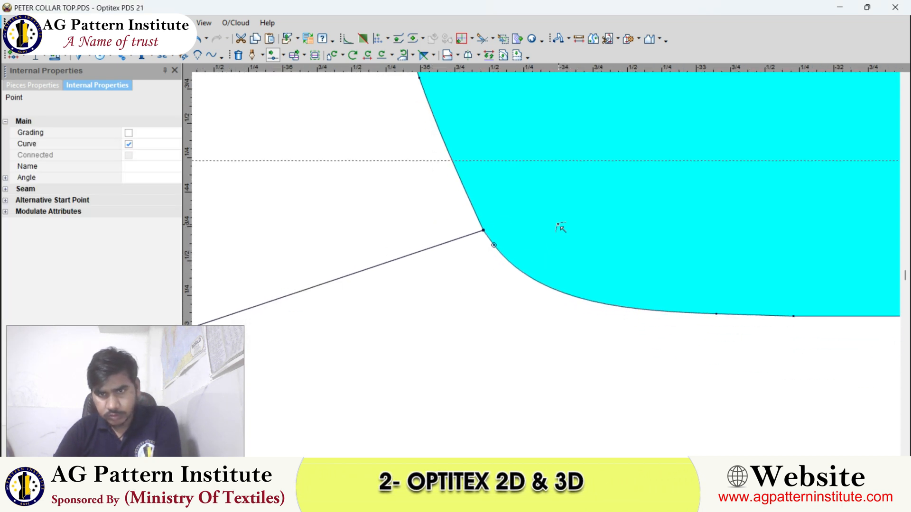
click(560, 227)
scroll(550, 257, down, 1)
scroll(548, 260, up, 1)
scroll(548, 269, down, 3)
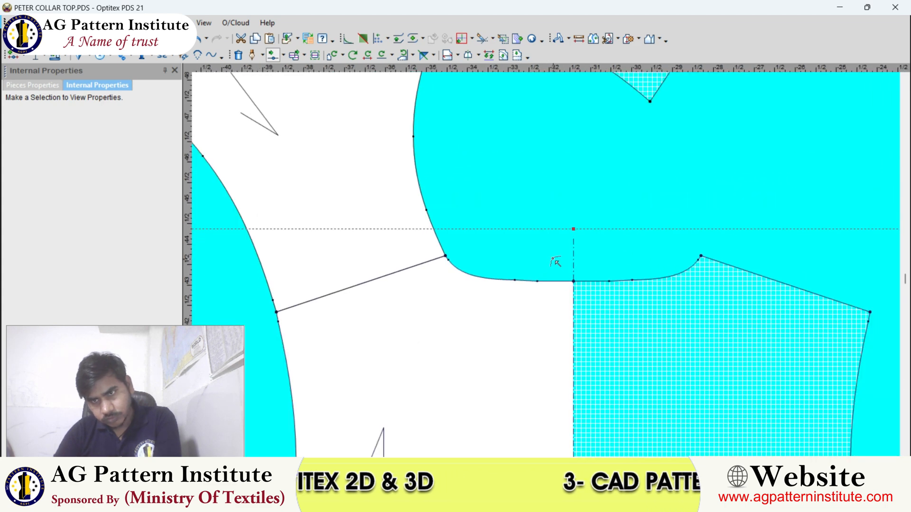
Add a curve point on the bend of the back neckline and shift it by a distance of 0.01
scroll(536, 249, up, 4)
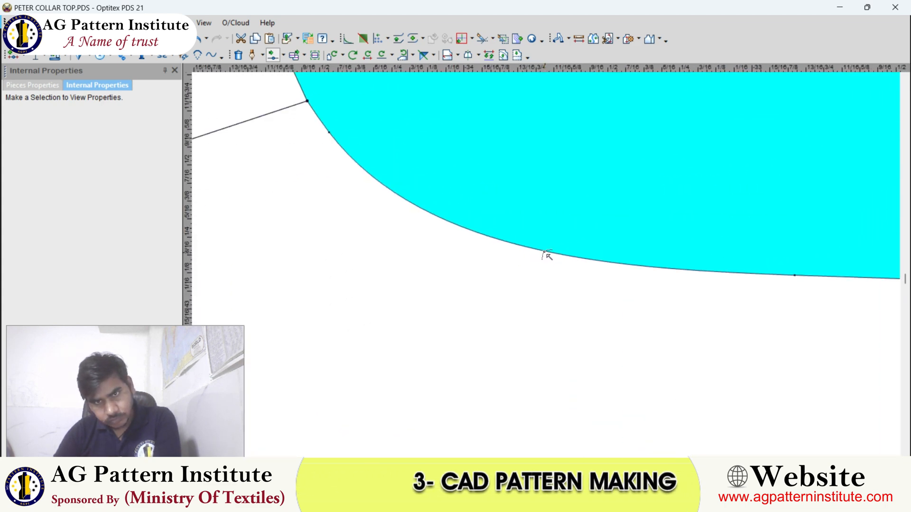
click(545, 251)
double_click(546, 251)
click(292, 302)
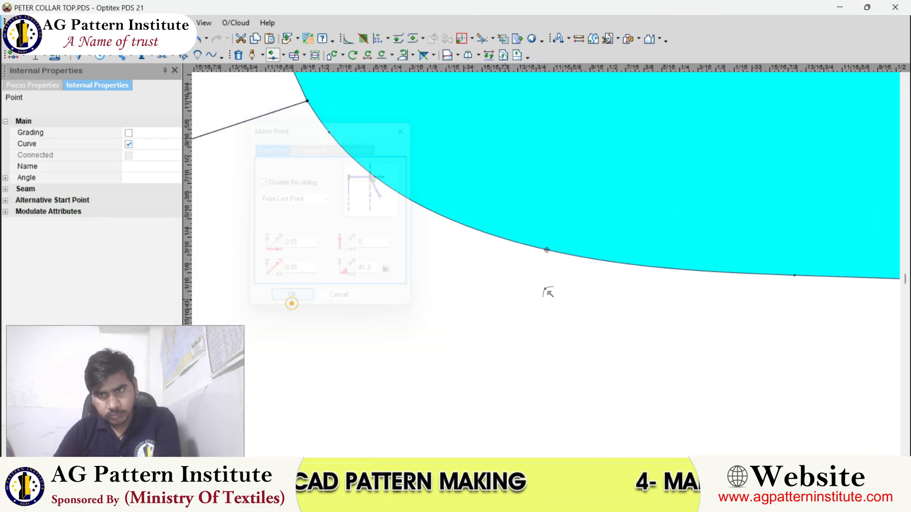
Adjust another curve point farther along the back neckline toward centre back to smooth the curve
scroll(552, 264, up, 2)
click(551, 256)
double_click(550, 252)
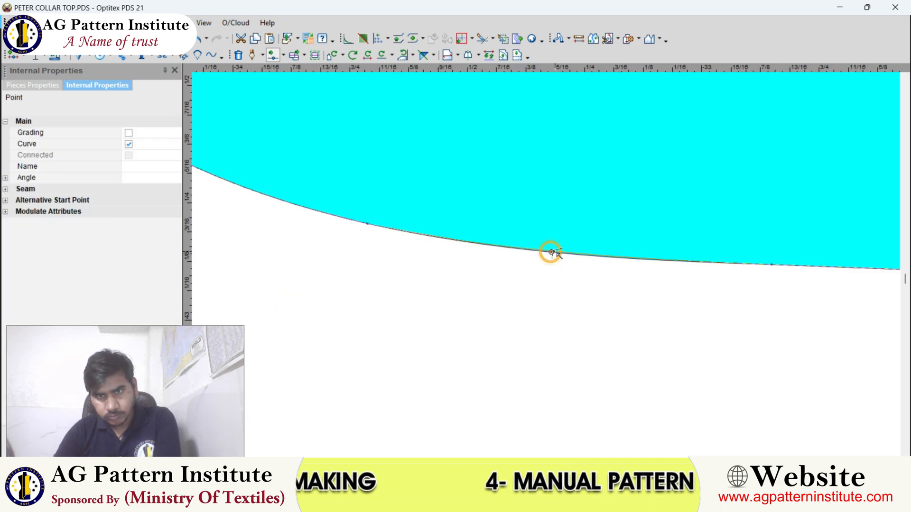
click(299, 304)
scroll(546, 264, down, 8)
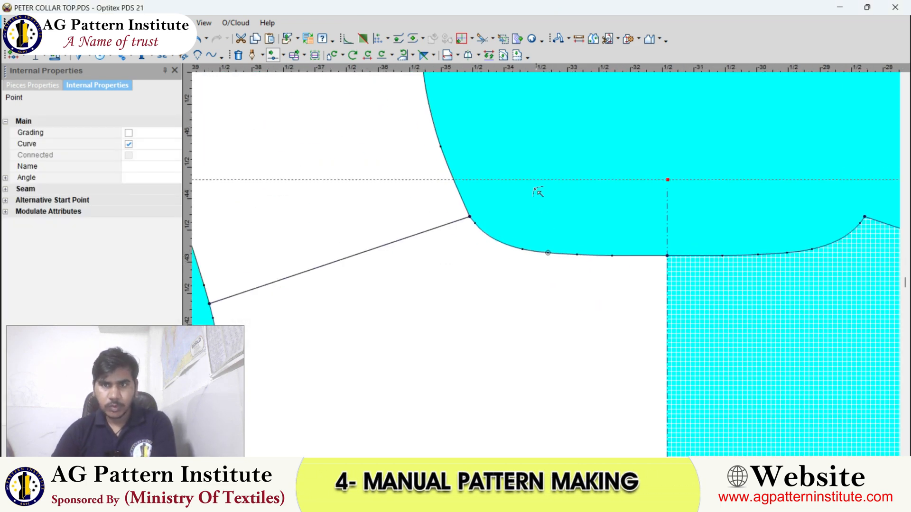
Move the front piece away from the back piece so their shoulder seams are separated
scroll(544, 267, down, 2)
scroll(537, 236, up, 2)
scroll(546, 264, down, 4)
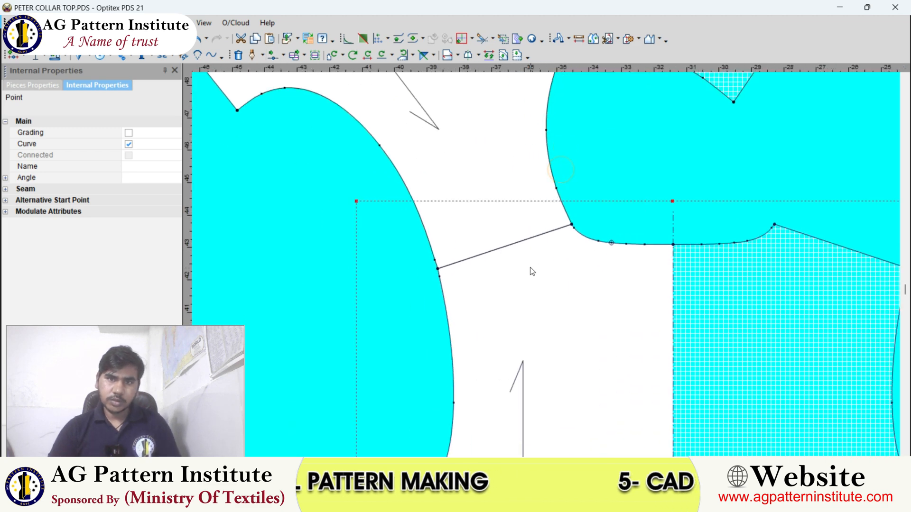
click(508, 183)
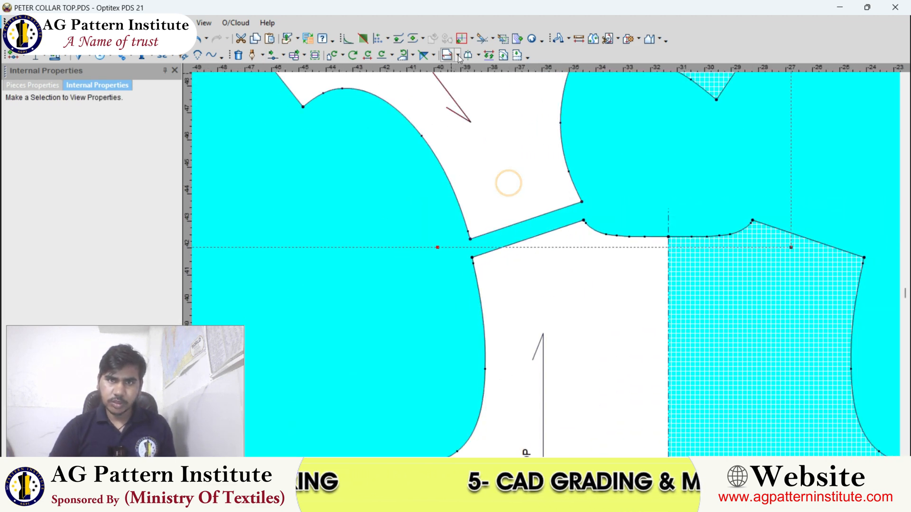
Draw a line parallel to the front shoulder seam and cut the shoulder strip off the front piece along it
click(581, 202)
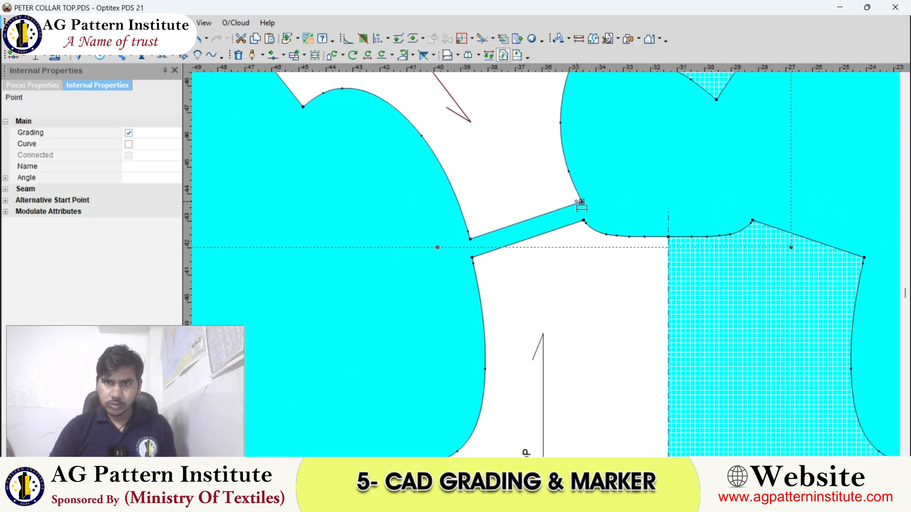
click(472, 239)
text(3)
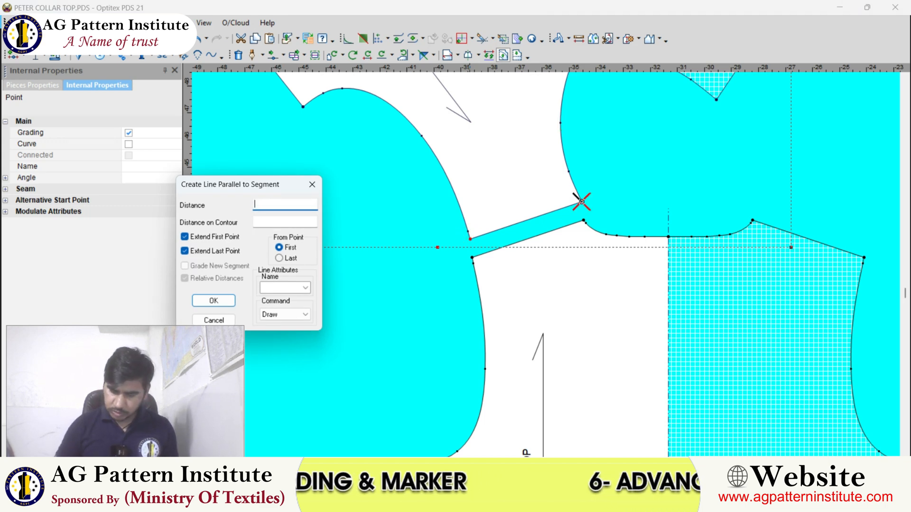
key(Return)
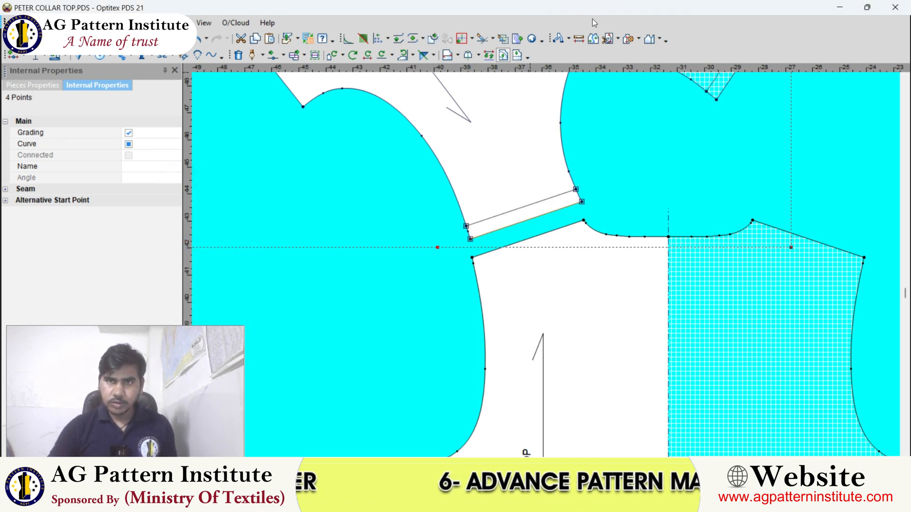
click(504, 211)
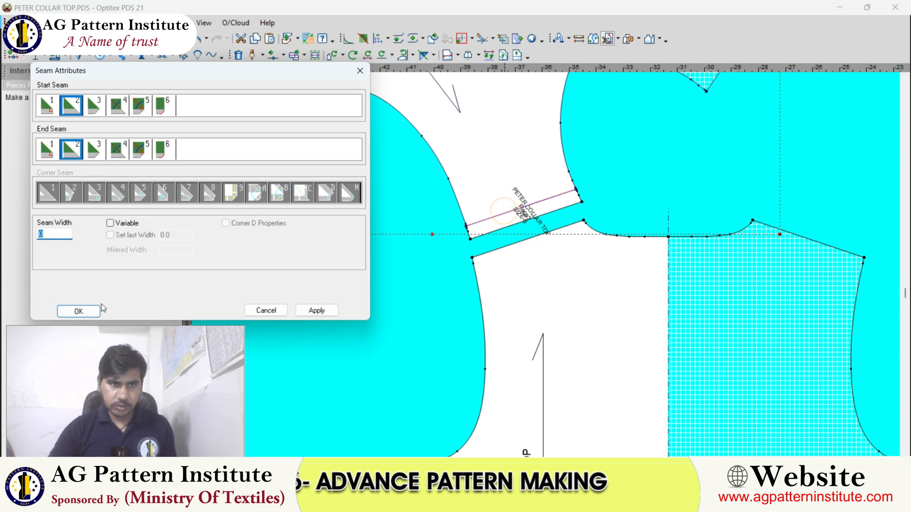
click(87, 308)
Move the front and back pieces apart so the cut shoulder strip stands free between them
scroll(546, 228, down, 3)
right_click(568, 202)
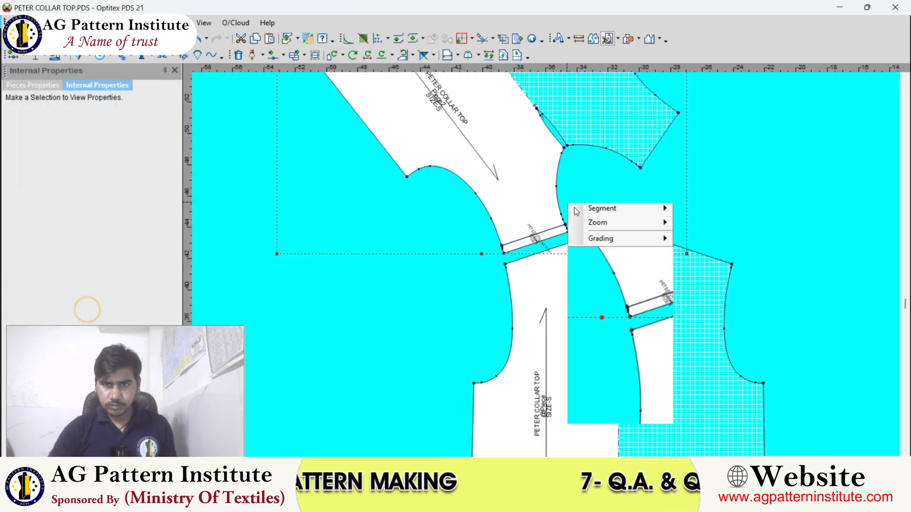
click(575, 206)
key(space)
click(588, 294)
key(space)
click(532, 152)
Position the strip above the back shoulder and join it to the back piece along the shoulder seam
scroll(559, 242, up, 3)
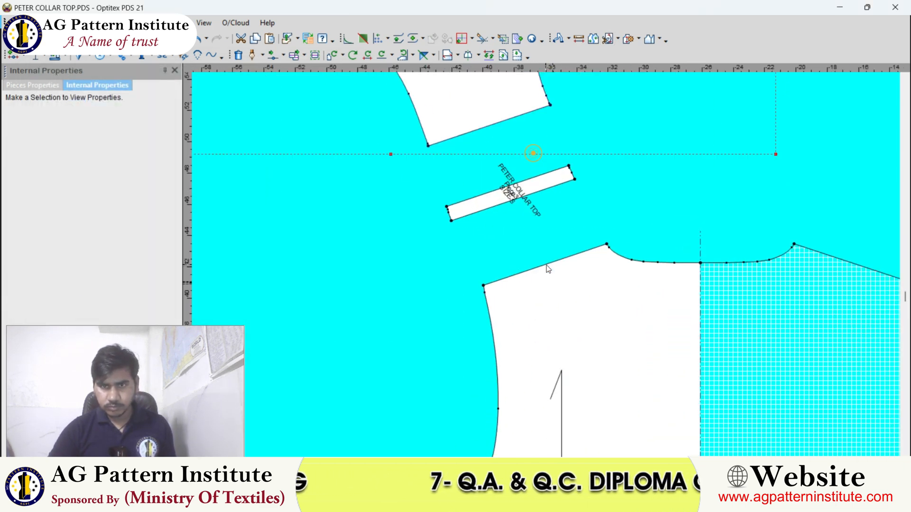
key(space)
click(548, 205)
scroll(552, 256, up, 2)
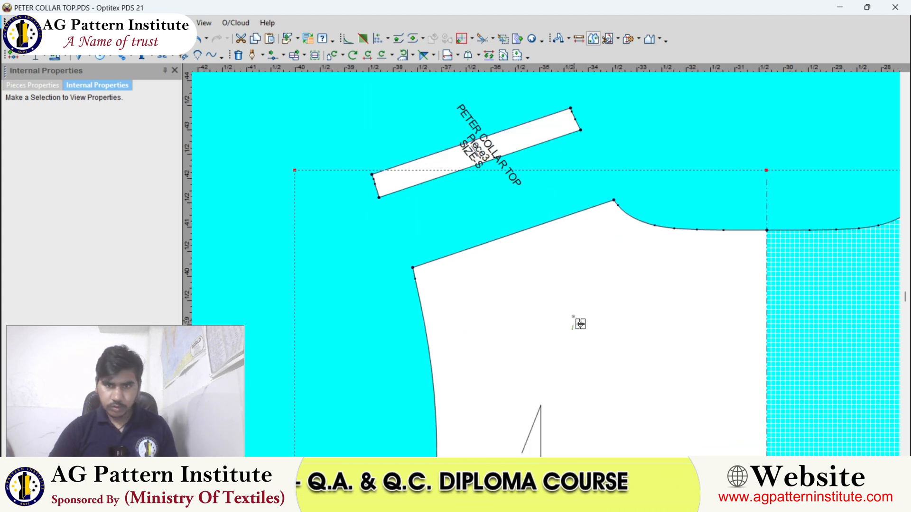
click(572, 325)
click(144, 199)
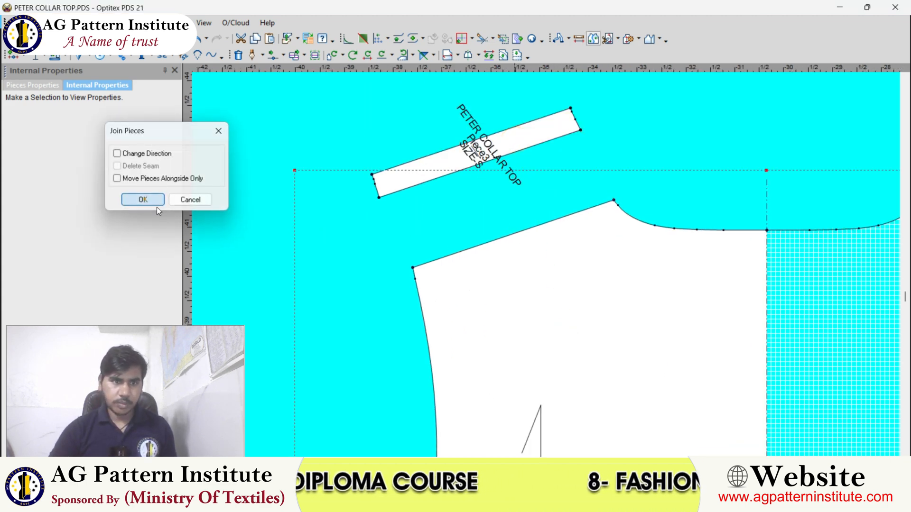
Turn the old shoulder corner on the back neckline into a curve point
scroll(545, 237, up, 2)
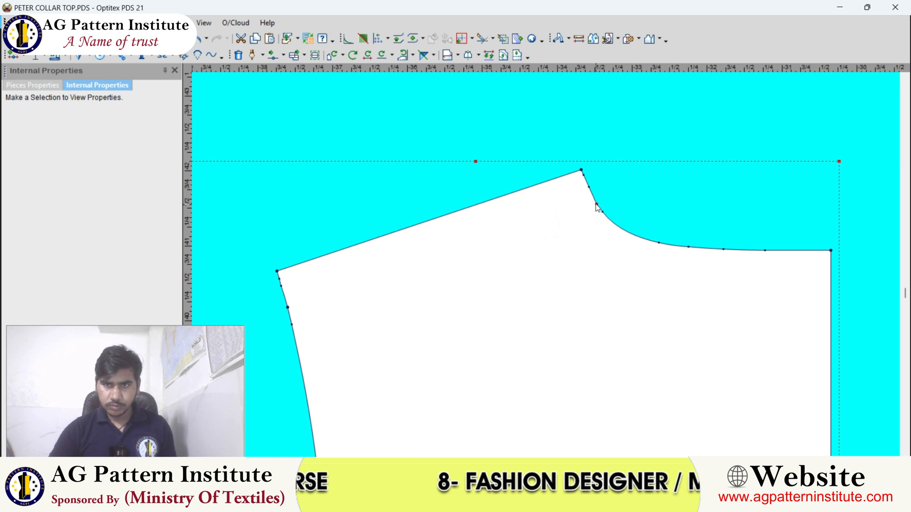
click(596, 205)
click(570, 247)
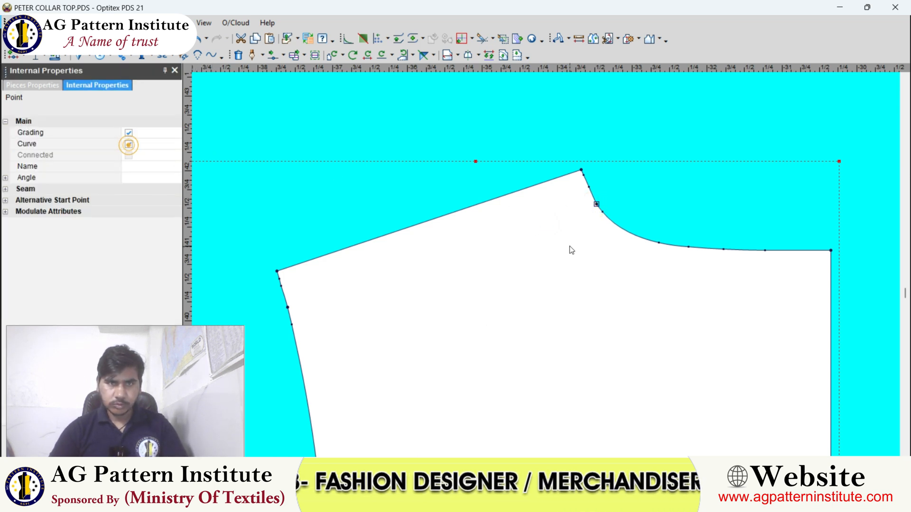
Delete the two extra points on the back neckline between the new shoulder tip and the old shoulder point
scroll(548, 269, up, 2)
click(525, 257)
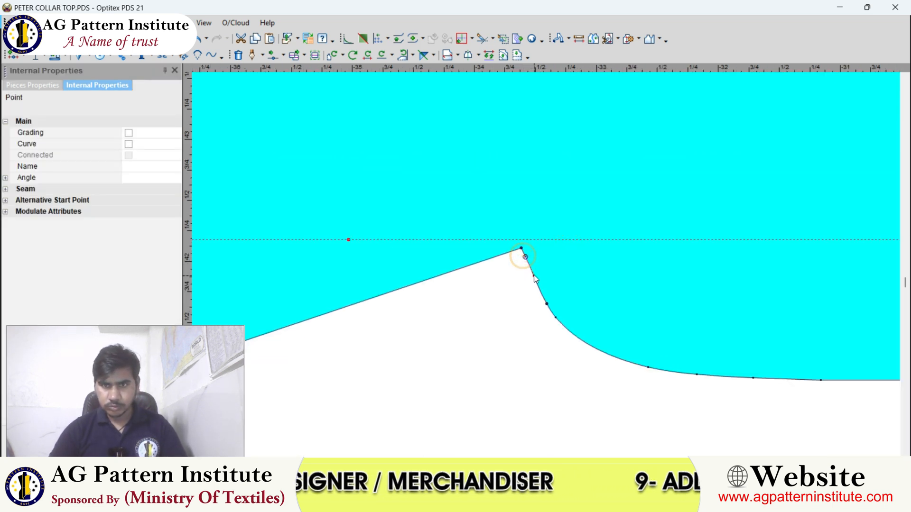
shift+click(533, 276)
key(Delete)
scroll(531, 290, down, 5)
scroll(532, 263, up, 2)
click(545, 265)
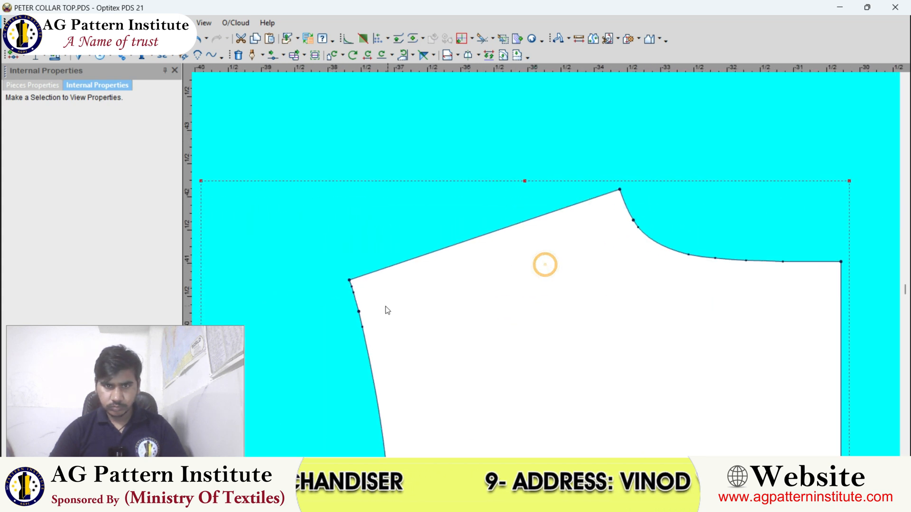
Turn the old shoulder corner on the back armhole into a curve point
click(359, 311)
click(127, 146)
click(455, 176)
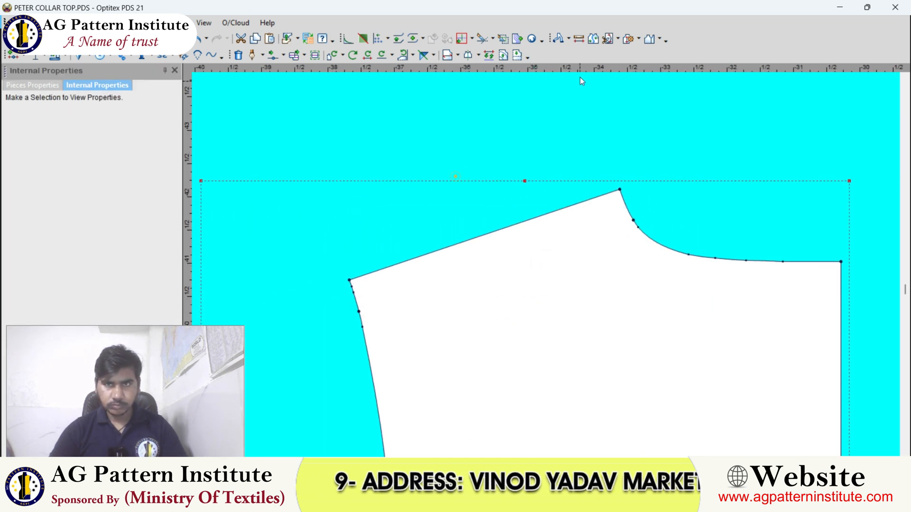
Draw a line parallel to the new back shoulder seam at a distance of 0.50
click(349, 281)
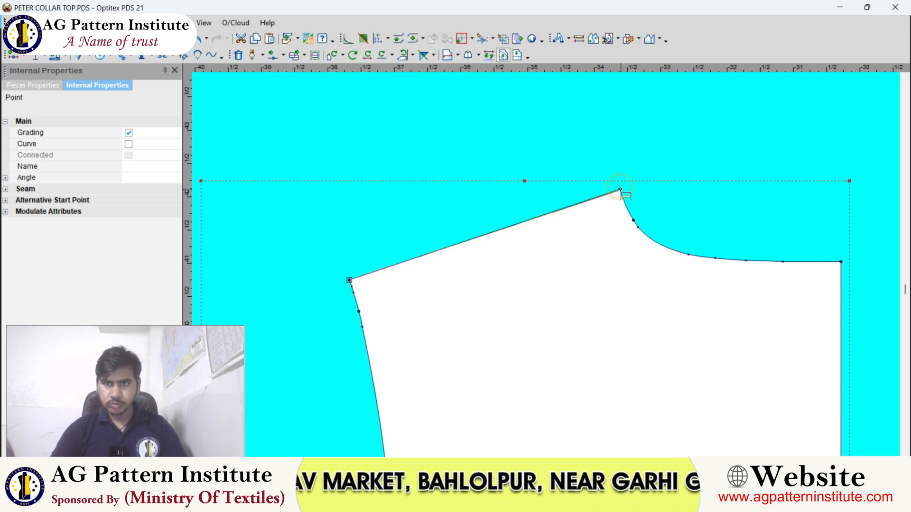
click(620, 190)
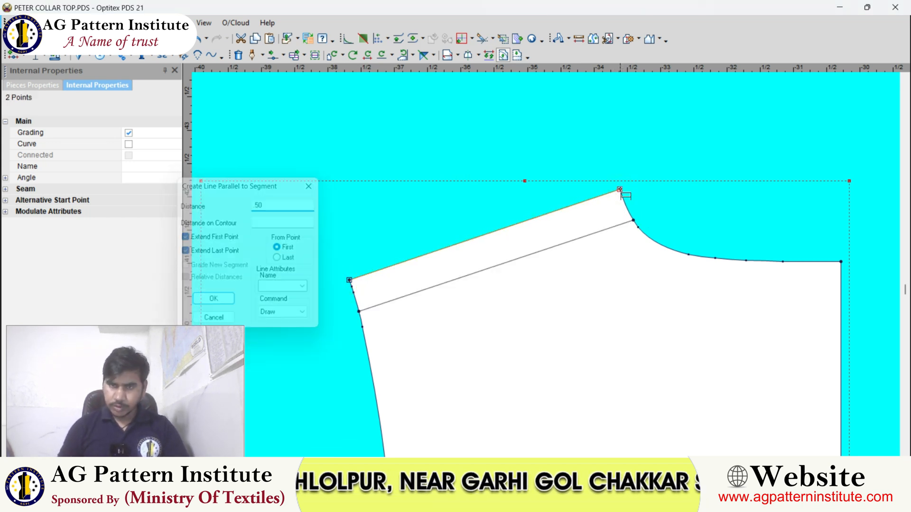
key(Return)
scroll(545, 269, down, 3)
scroll(546, 268, down, 2)
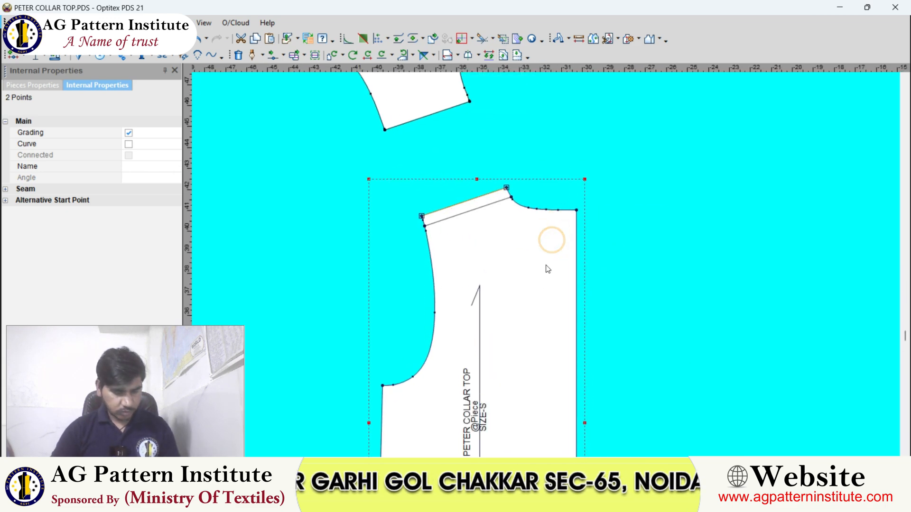
Mirror the back piece across its centre back line from neckline to hem
click(577, 210)
scroll(577, 211, down, 2)
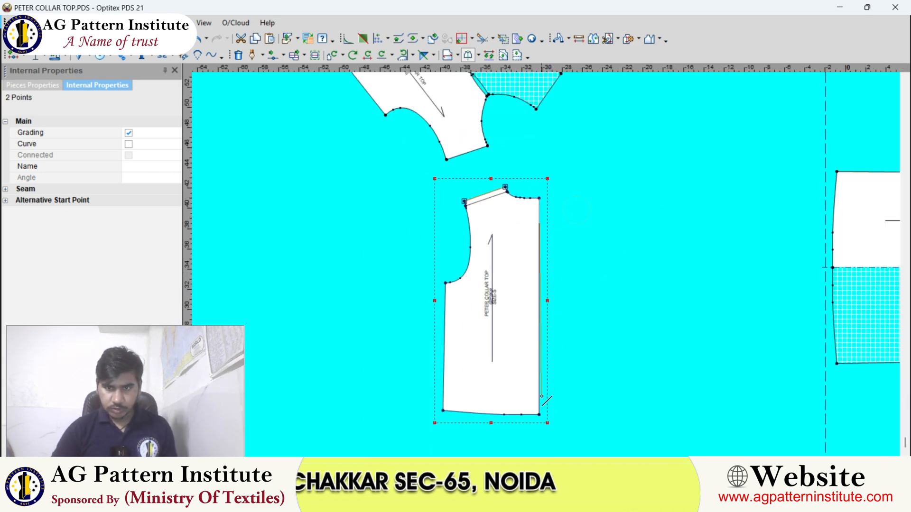
click(539, 414)
scroll(539, 412, down, 2)
scroll(496, 191, down, 2)
scroll(558, 227, up, 2)
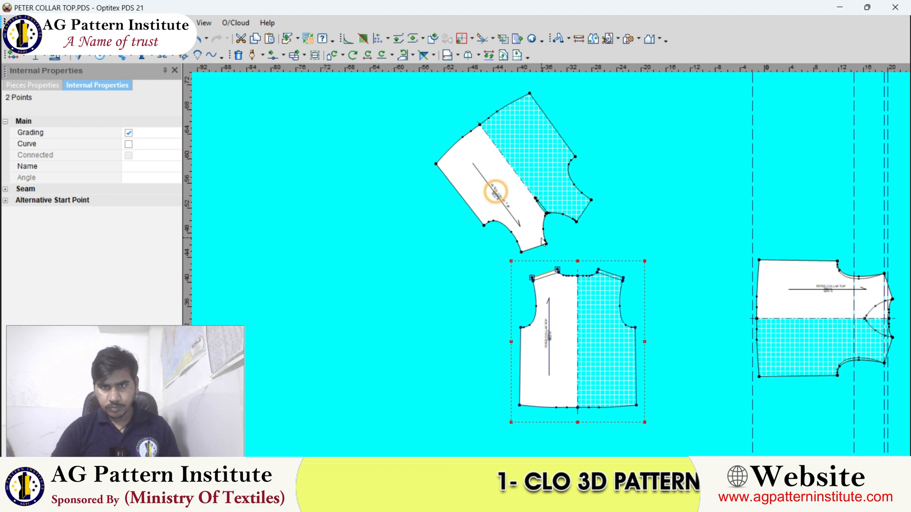
Straighten the tilted front piece so its grainline lies horizontally
scroll(541, 238, up, 2)
click(532, 157)
scroll(531, 158, up, 1)
key(equal)
scroll(545, 265, down, 2)
scroll(545, 264, up, 4)
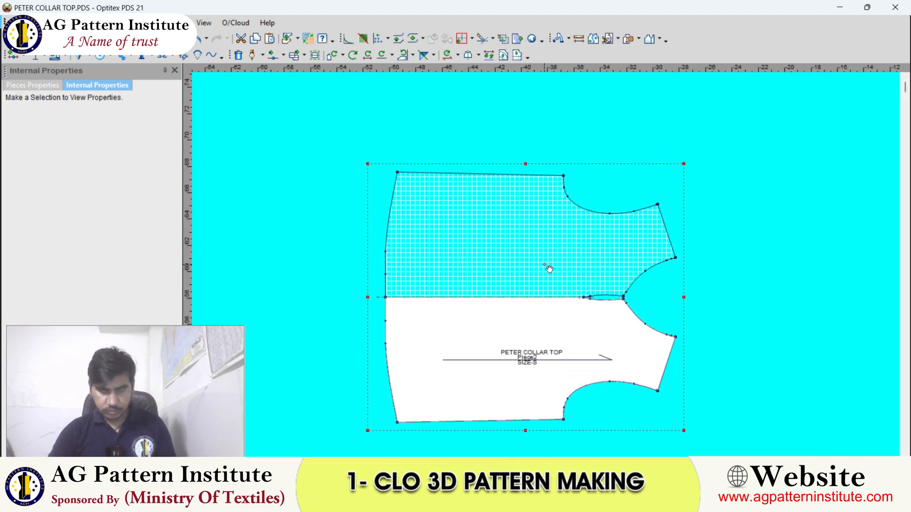
scroll(545, 265, down, 2)
Rotate and flip the front piece upright with its neckline above the hem, and place it in the workspace
click(546, 265)
key(bracketleft)
key(v)
key(bracketright)
key(bracketright)
key(space)
click(453, 298)
Add a curve point on the front hem toward the side seam and adjust the neighbouring point to smooth the hem
scroll(458, 366, up, 3)
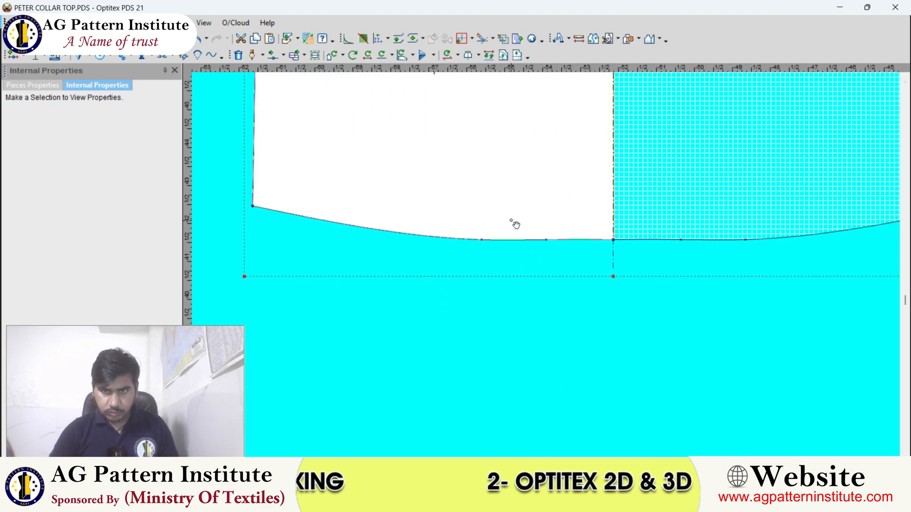
scroll(437, 241, up, 1)
scroll(484, 263, up, 1)
key(m)
click(430, 228)
click(429, 229)
key(Return)
scroll(429, 229, down, 1)
scroll(565, 265, up, 3)
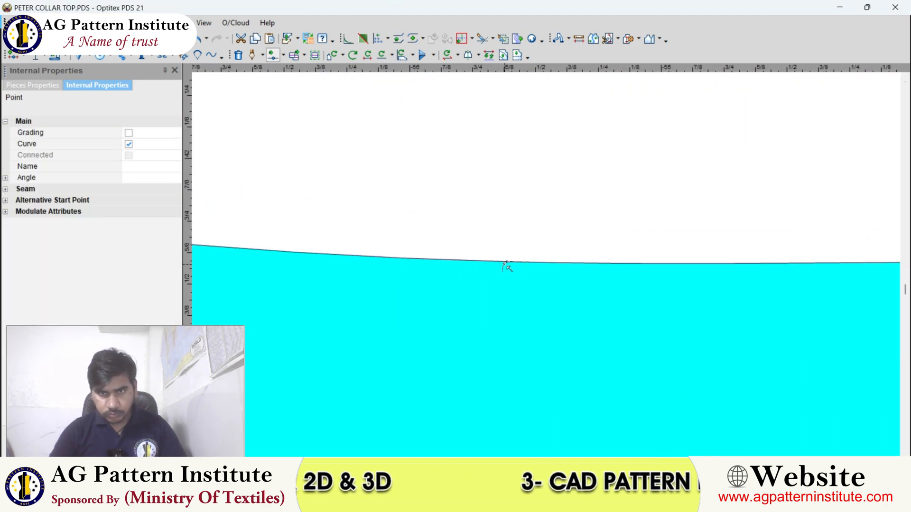
scroll(557, 258, down, 4)
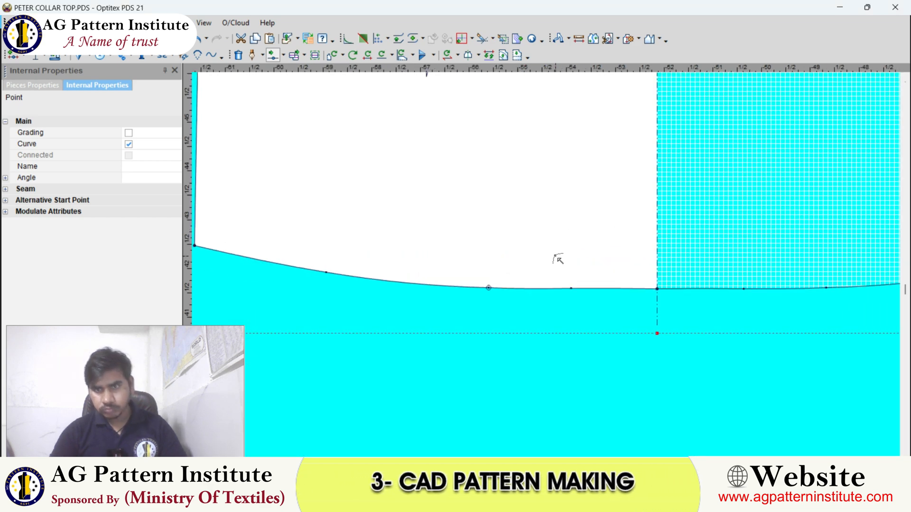
Delete the notch mark just below the slit opening on the front centre line
scroll(555, 265, up, 5)
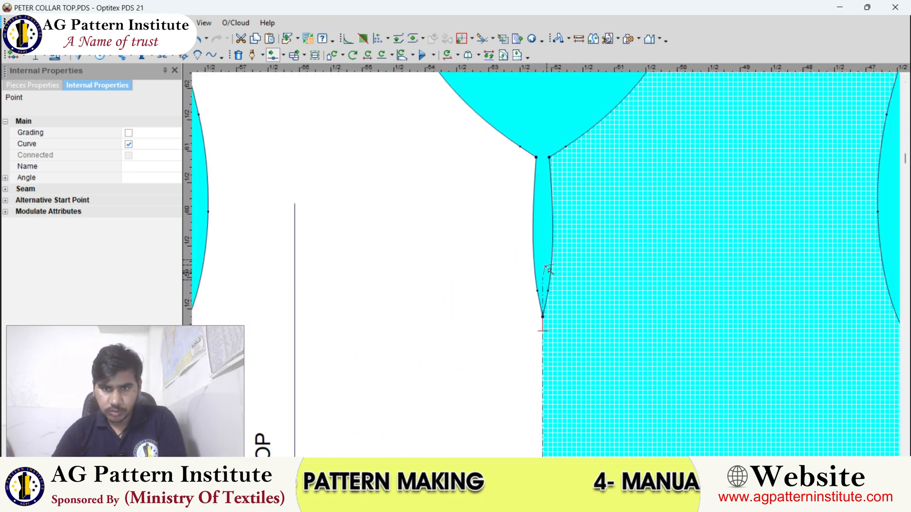
scroll(545, 271, up, 3)
scroll(547, 268, down, 2)
scroll(548, 269, up, 2)
scroll(545, 268, down, 3)
scroll(555, 261, down, 3)
scroll(549, 266, up, 4)
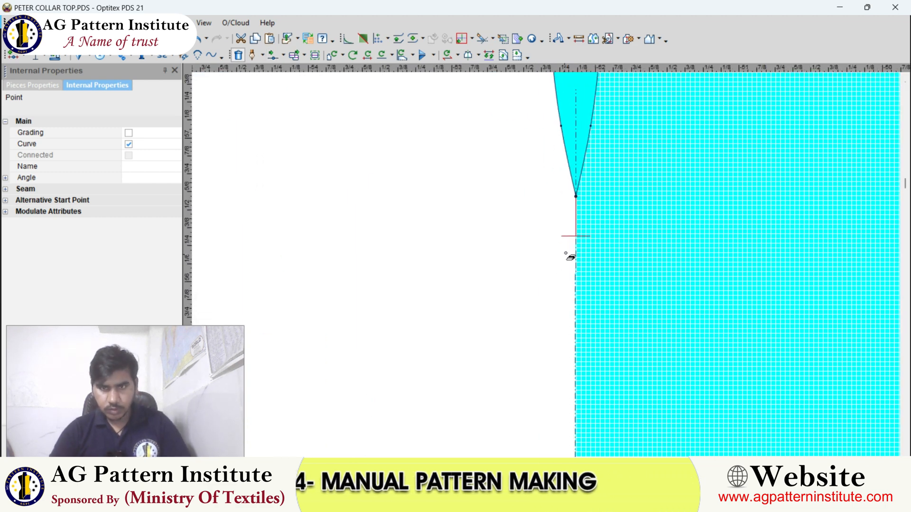
click(576, 239)
scroll(576, 239, down, 4)
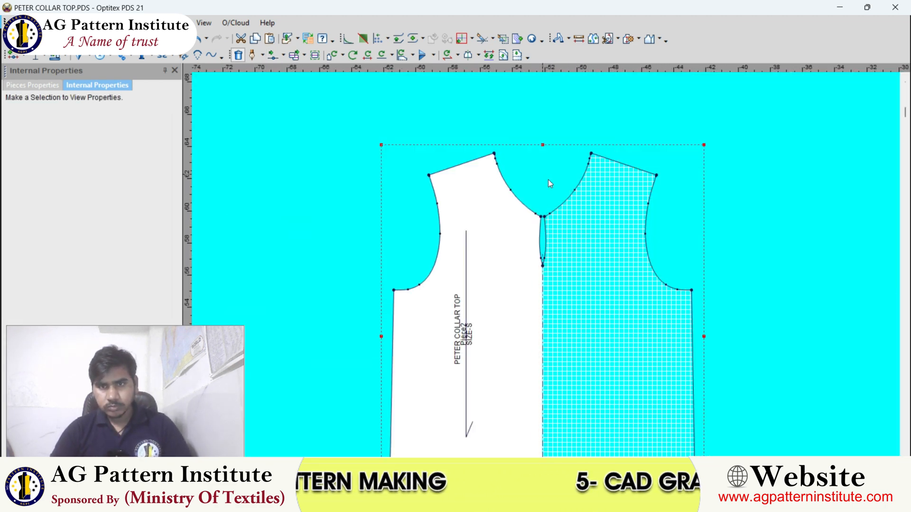
Rotate the front piece by 90 degrees so its centre line lies horizontally
click(549, 179)
scroll(545, 266, up, 1)
scroll(545, 266, up, 2)
scroll(546, 265, down, 3)
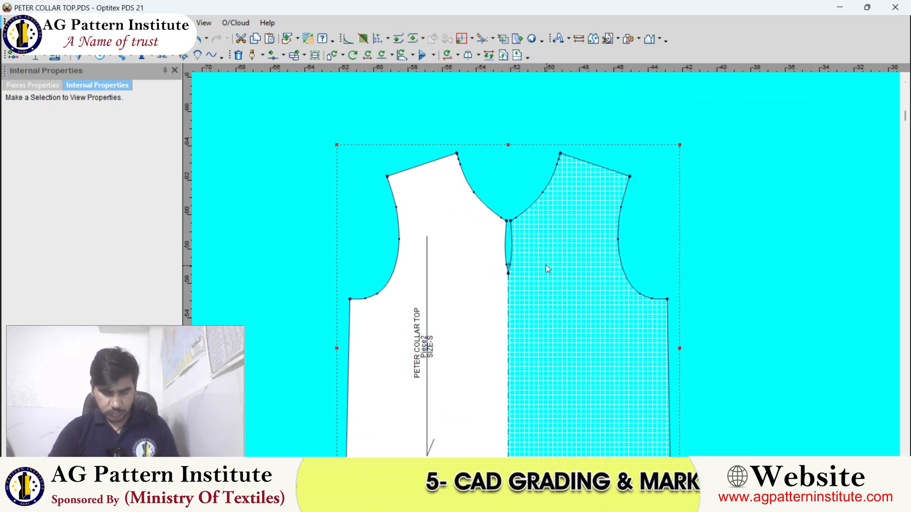
key(bracketright)
Add a curve point on the front slit's edge, on the neckline side of the vertical guideline
scroll(546, 265, up, 5)
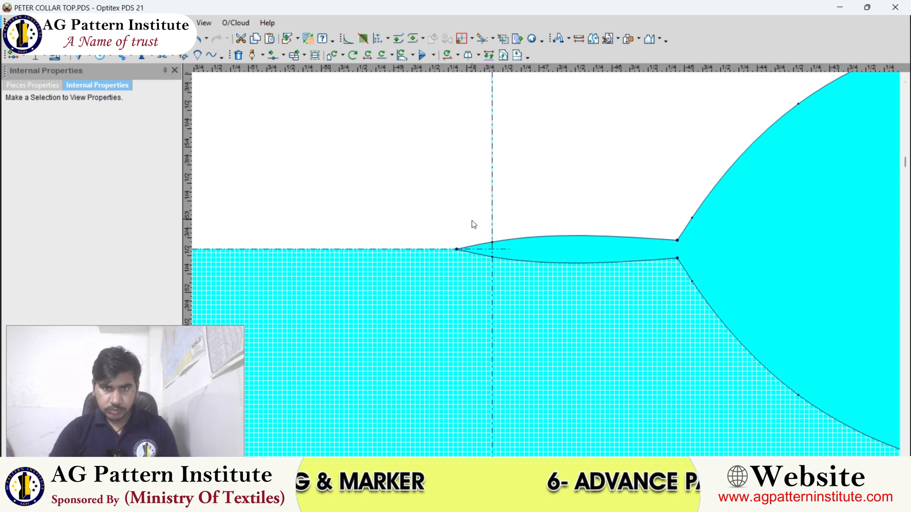
scroll(473, 224, up, 2)
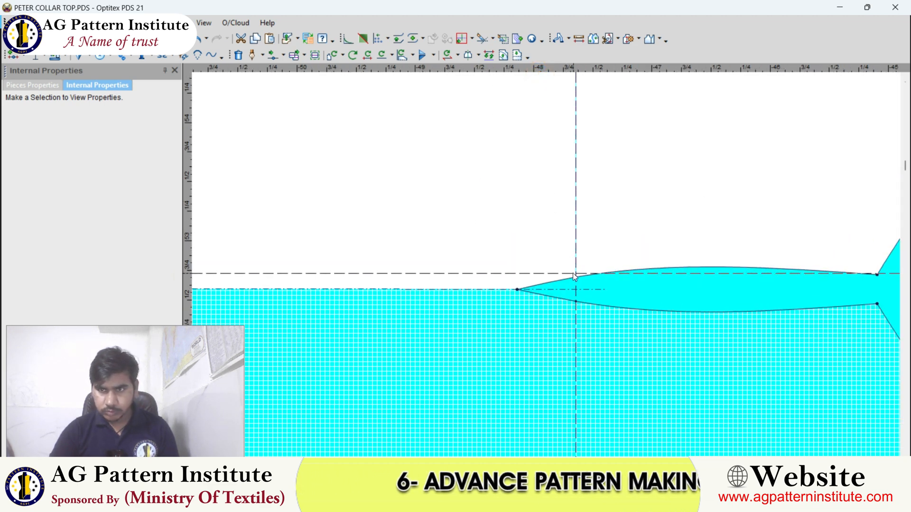
scroll(545, 264, up, 2)
scroll(547, 266, up, 3)
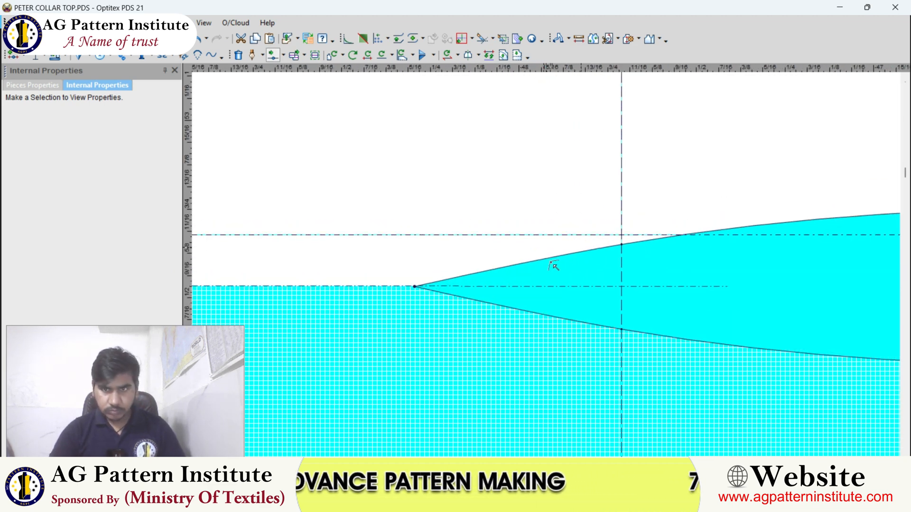
click(718, 229)
click(718, 229)
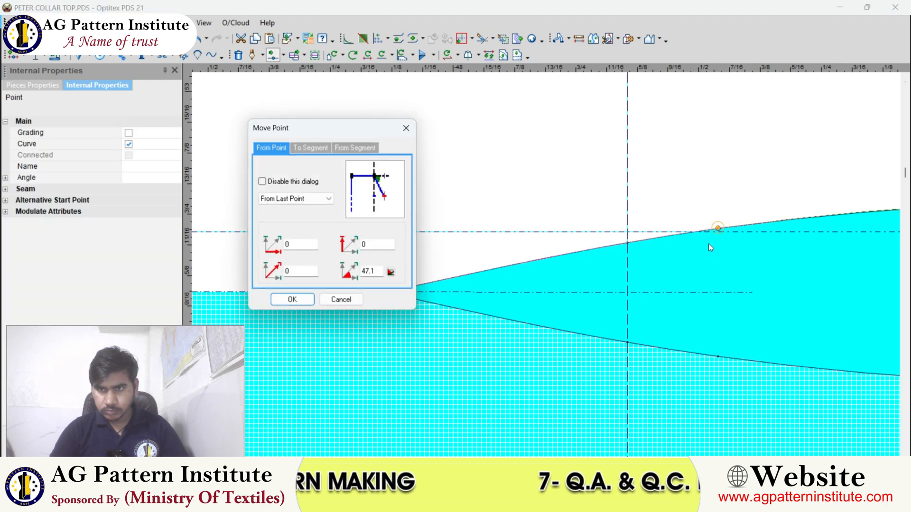
key(Return)
Add a curve point between the slit's tip and the vertical guideline, and move it outward close to the tip
scroll(718, 229, down, 1)
scroll(543, 264, up, 1)
scroll(589, 236, down, 1)
click(482, 266)
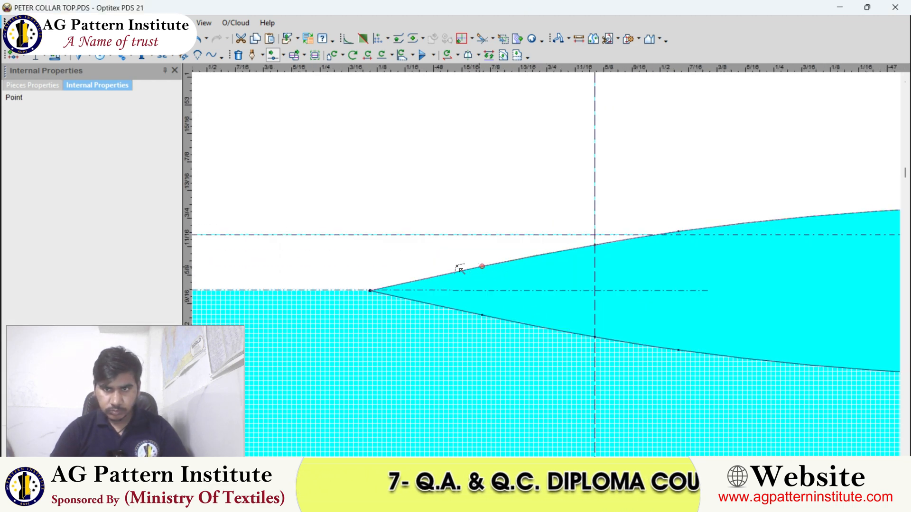
click(374, 274)
Add a curve point right beside the slit's tip and shift it and its neighbouring point outward to round the end
scroll(545, 266, up, 5)
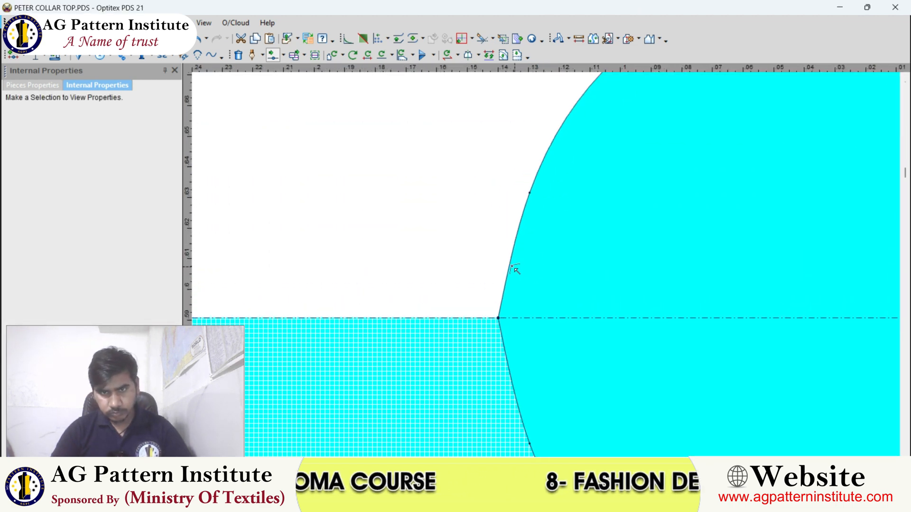
click(510, 260)
click(510, 260)
key(Return)
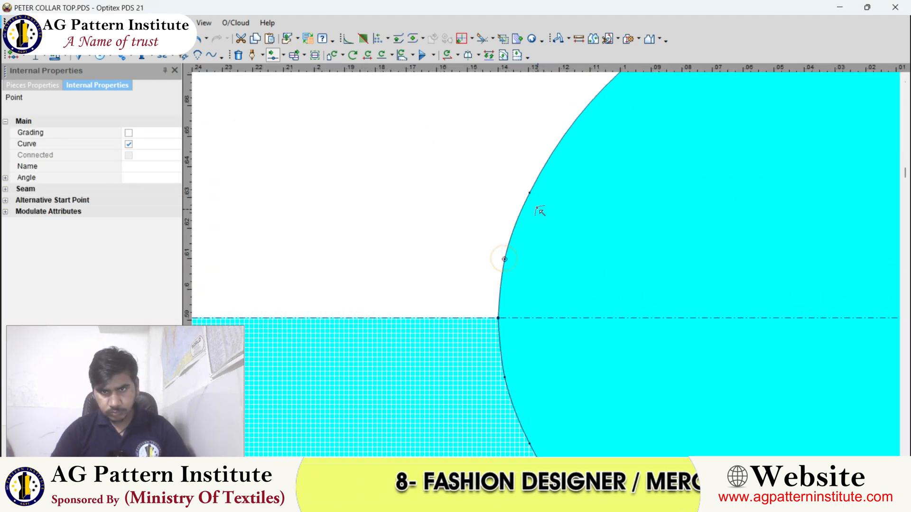
click(519, 194)
key(Return)
Add a curve point on the bulge between the slit's rounded end and the vertical guideline, and move it inward
scroll(518, 194, down, 8)
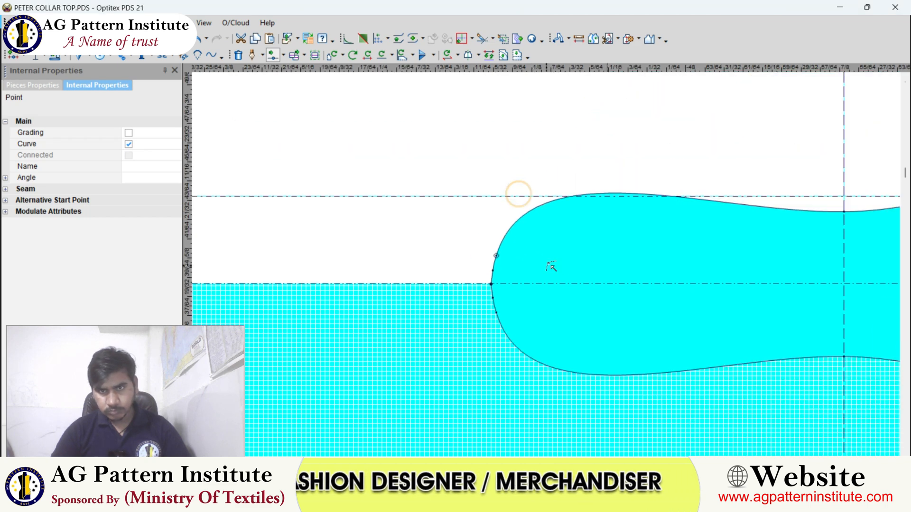
scroll(582, 253, up, 1)
scroll(544, 261, up, 2)
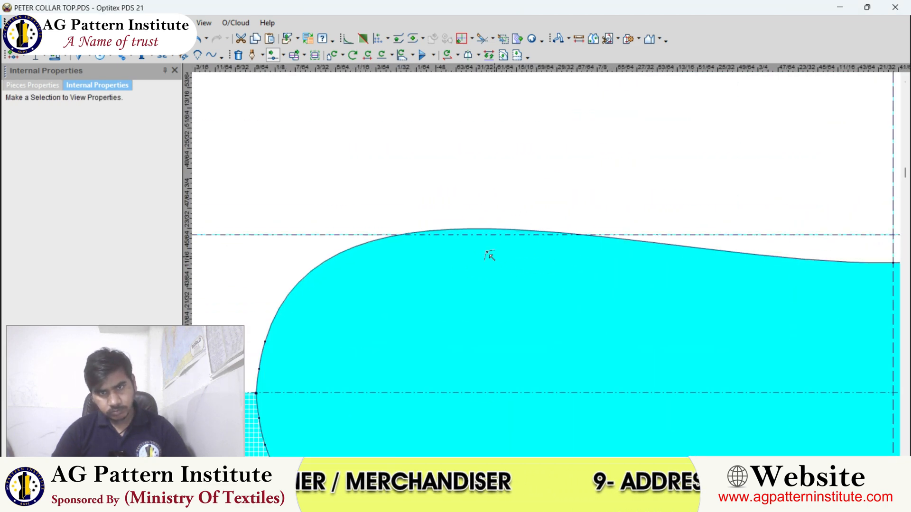
click(476, 230)
click(493, 252)
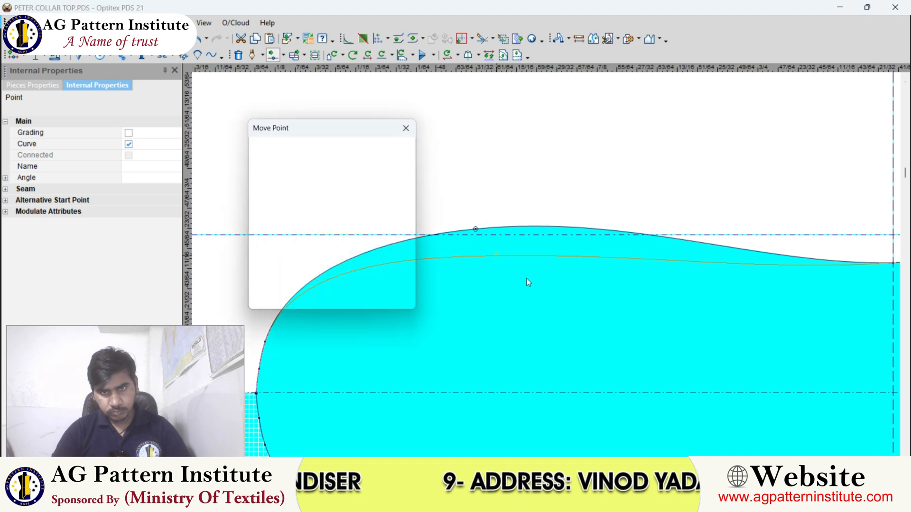
key(Return)
Move the slit edge point on the neckline side of the vertical guideline inward to flatten the curve
scroll(531, 279, down, 2)
scroll(687, 266, down, 1)
click(583, 255)
scroll(585, 258, up, 2)
click(571, 259)
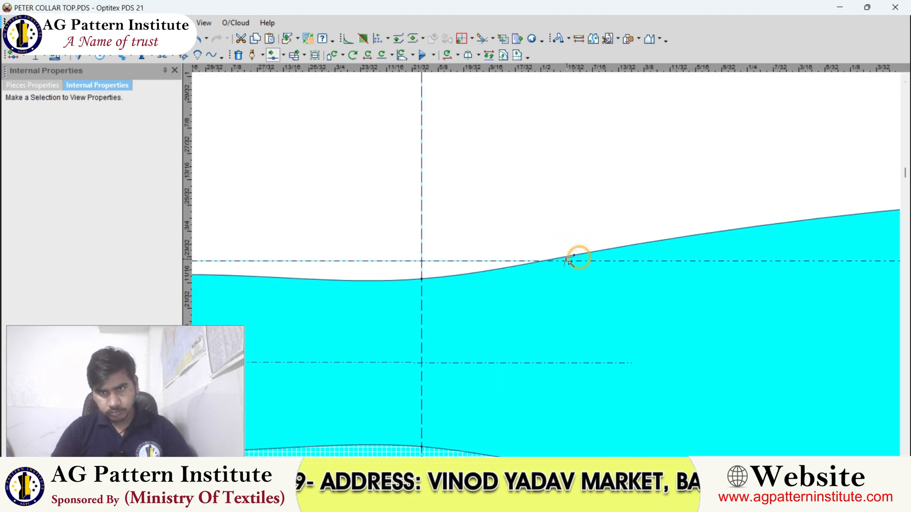
drag(575, 257, 615, 267)
scroll(549, 266, down, 3)
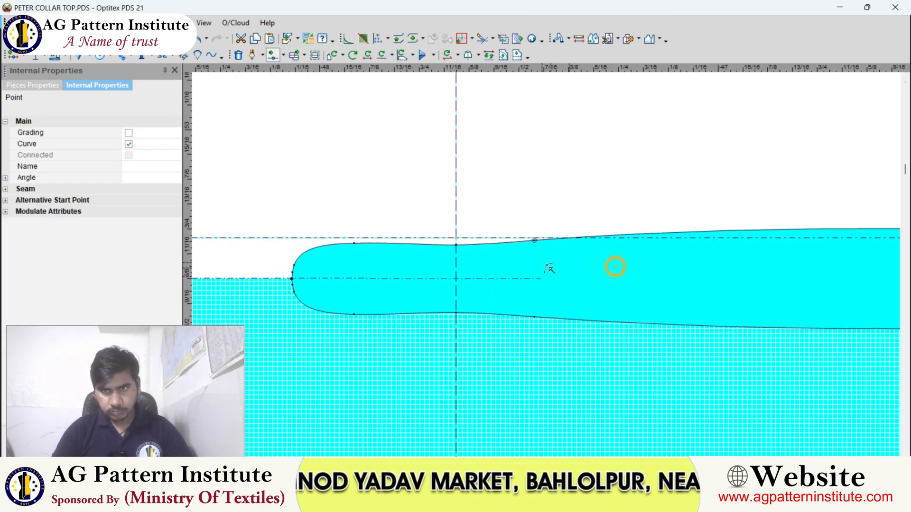
Move the slit edge point at the vertical guideline outward to straighten the dip in the edge
scroll(519, 248, up, 3)
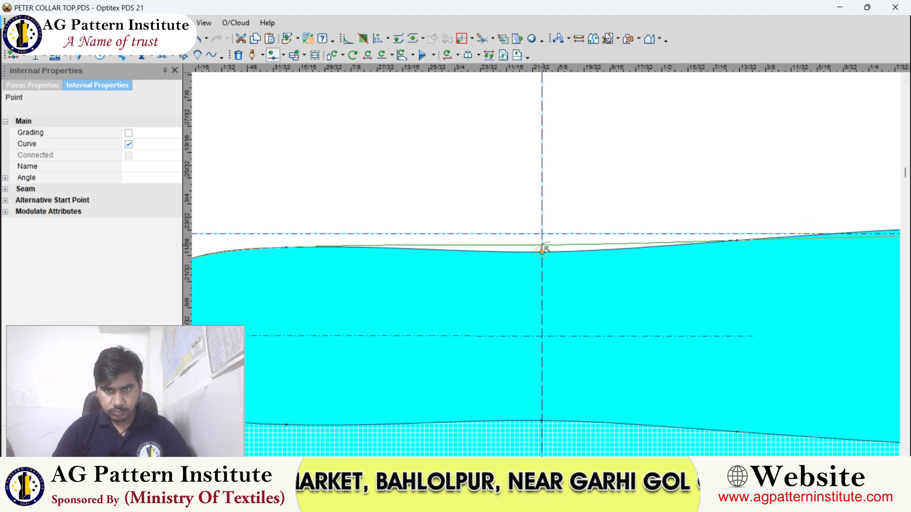
click(543, 241)
key(Return)
scroll(545, 265, down, 4)
scroll(546, 266, up, 1)
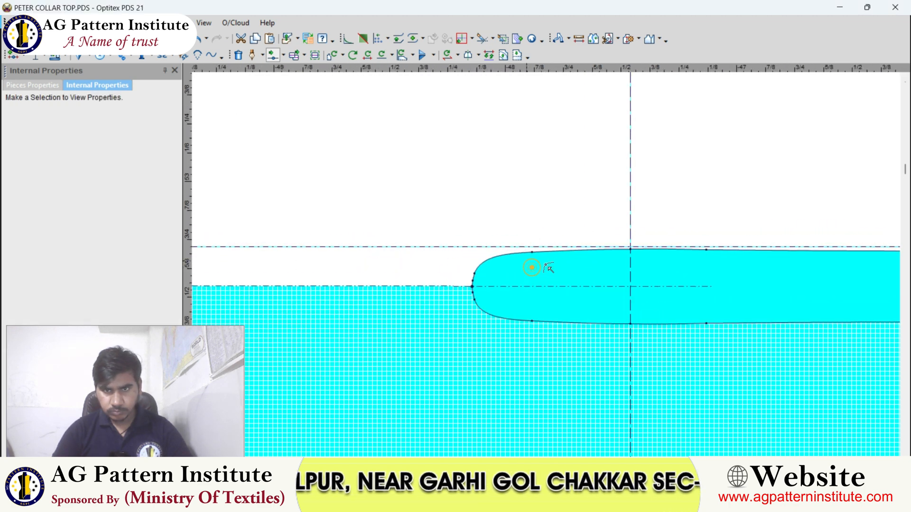
Move the curve point beside the slit's rounded end outward toward the horizontal guideline
scroll(549, 268, up, 4)
click(528, 243)
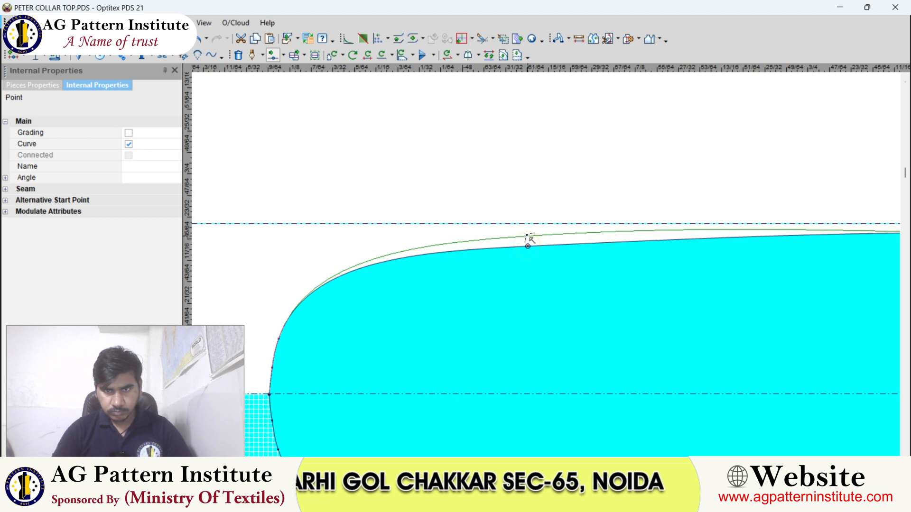
click(529, 239)
scroll(553, 263, down, 5)
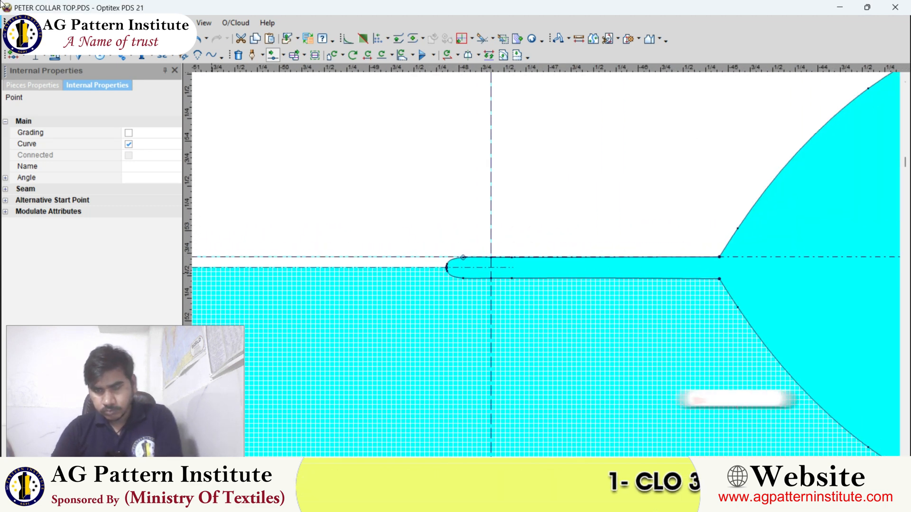
Try to move the slit edge point at the vertical guideline out to the horizontal guideline, and undo the move
scroll(560, 266, up, 5)
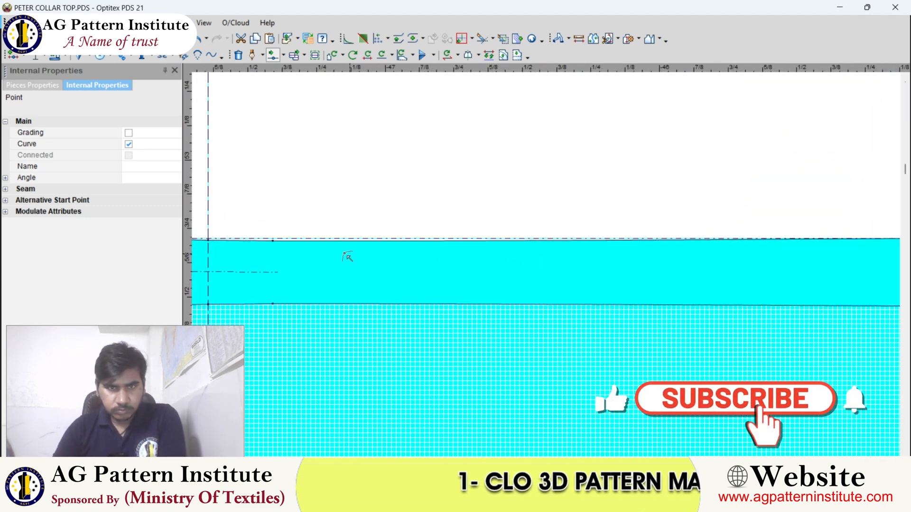
scroll(545, 266, down, 4)
scroll(559, 260, up, 6)
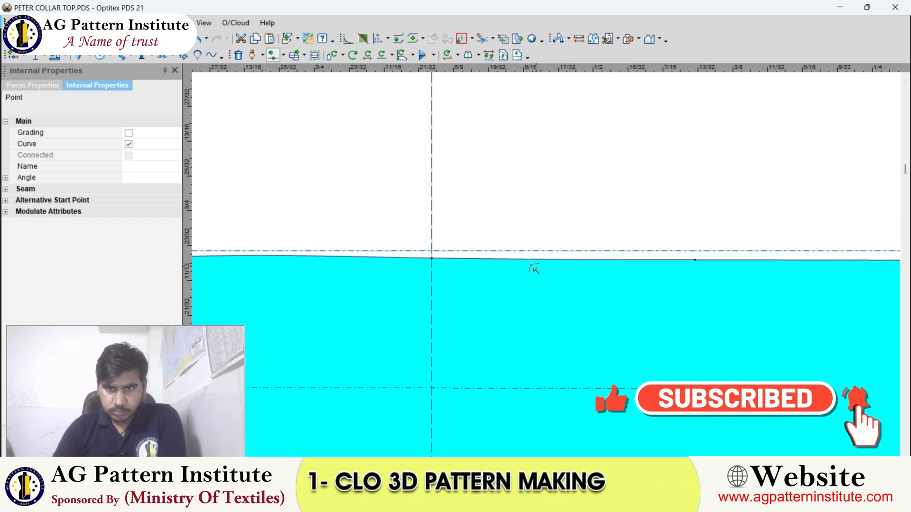
scroll(536, 268, up, 2)
drag(524, 257, 523, 246)
click(305, 299)
scroll(553, 264, down, 3)
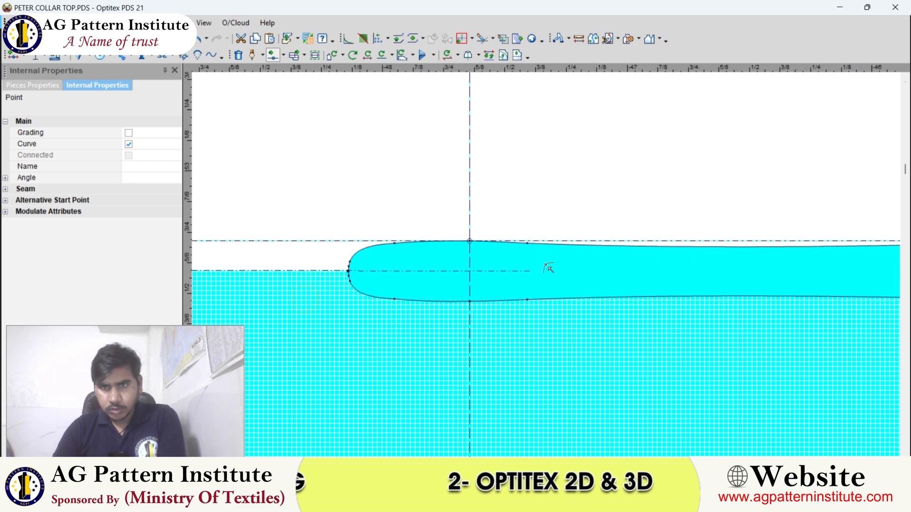
click(545, 264)
scroll(532, 253, up, 2)
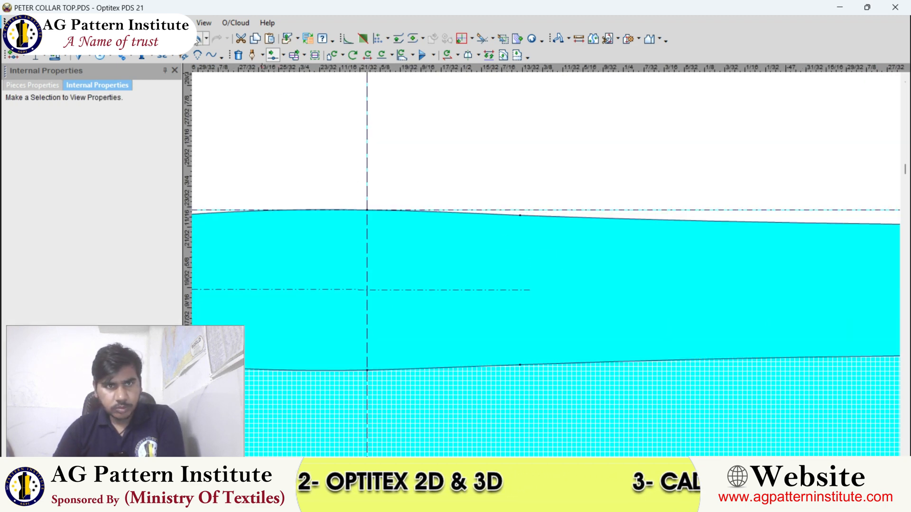
click(196, 40)
Remove the guidelines around the slit from the workspace
scroll(545, 265, down, 4)
right_click(500, 203)
click(512, 212)
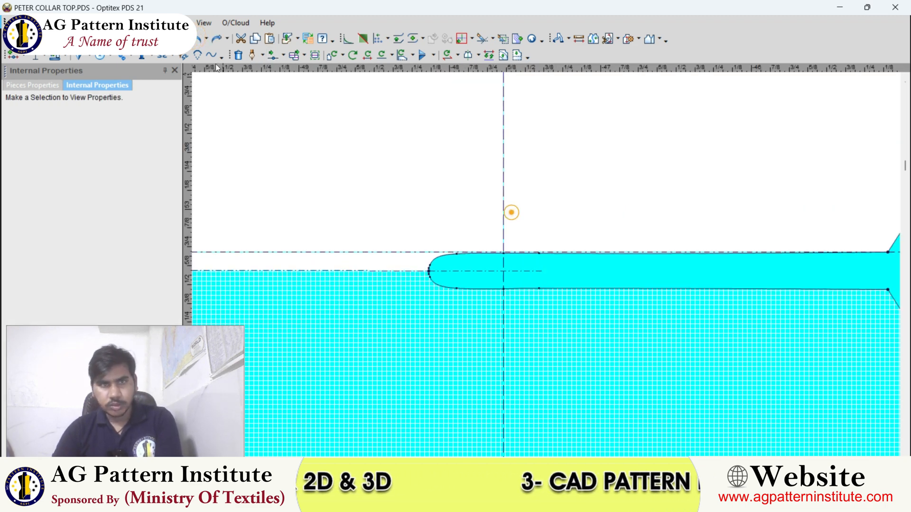
click(203, 22)
click(249, 235)
Rotate the front piece upright so its neckline is above the hem, and place it in the workspace
scroll(503, 269, down, 2)
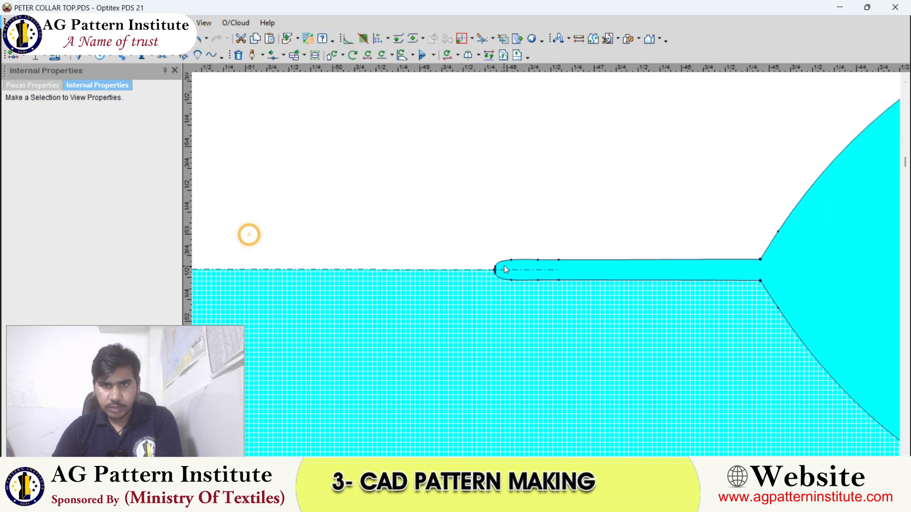
scroll(503, 268, down, 2)
scroll(545, 265, down, 4)
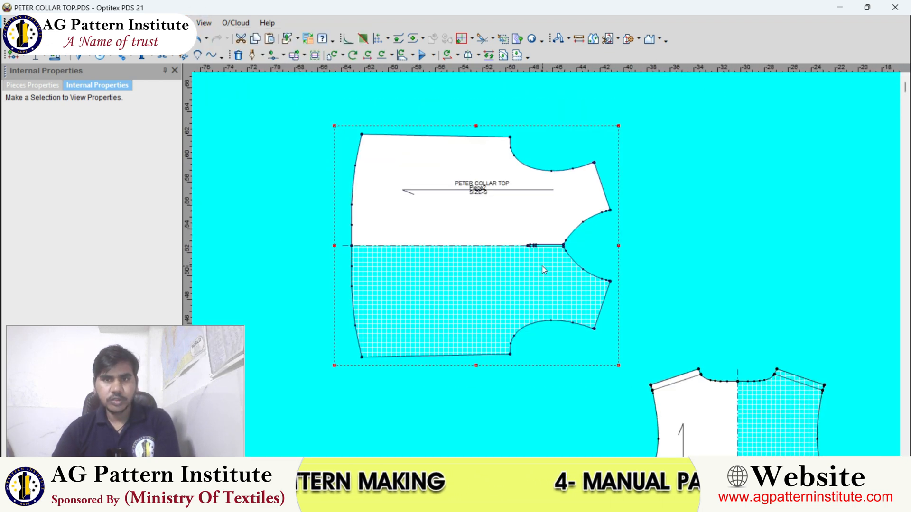
scroll(546, 265, up, 2)
scroll(545, 264, down, 2)
drag(464, 186, 450, 227)
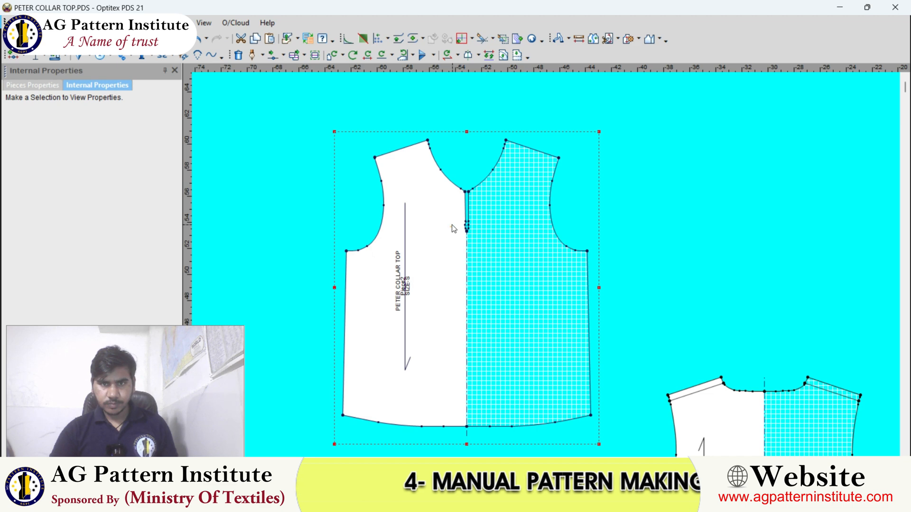
Check the slit on the front piece, and switch to the Photos viewer to examine the blouse's front collar and neck tie
scroll(451, 227, up, 3)
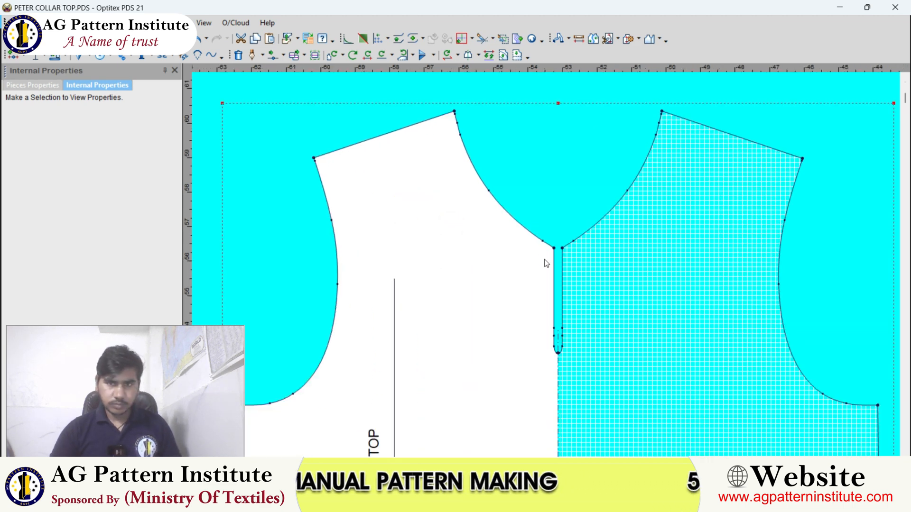
scroll(545, 264, down, 2)
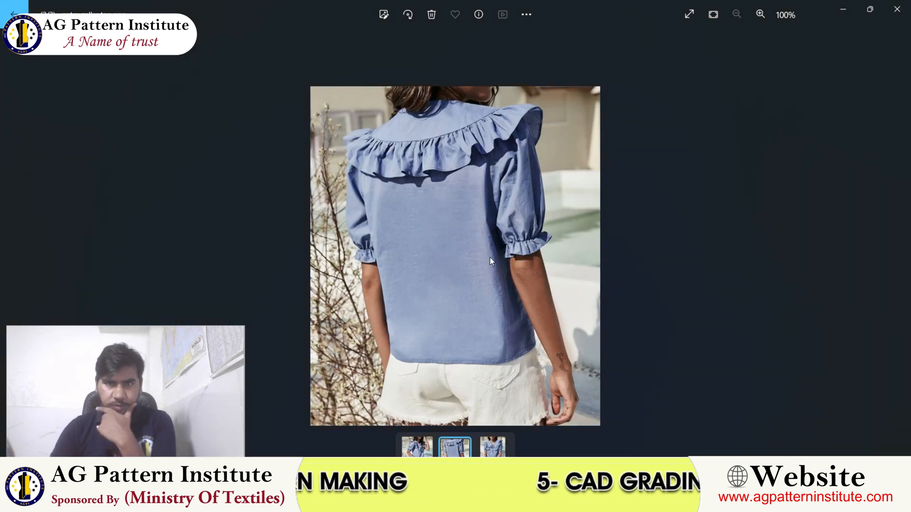
click(497, 450)
scroll(385, 369, up, 5)
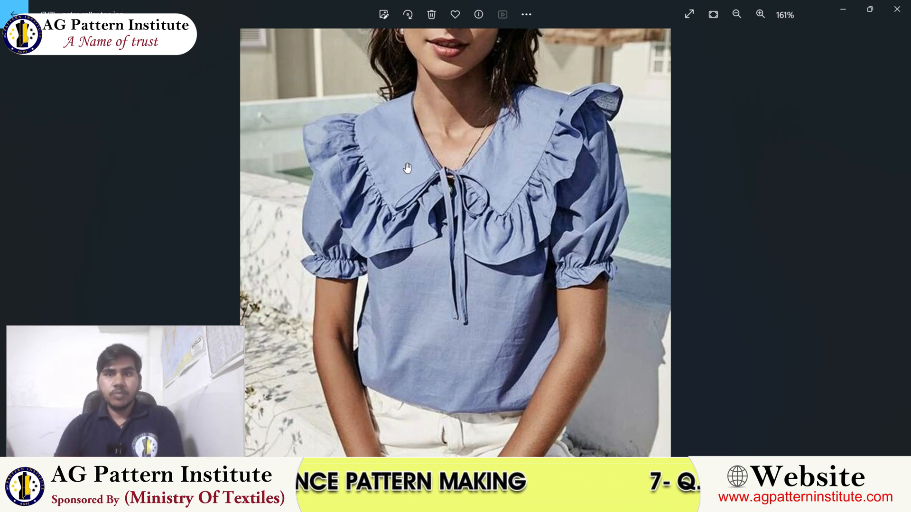
scroll(470, 150, up, 5)
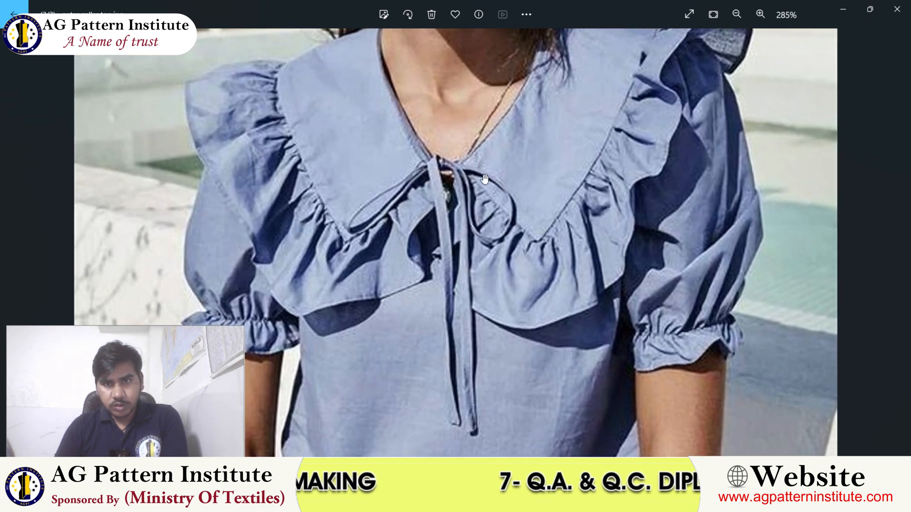
scroll(505, 203, down, 4)
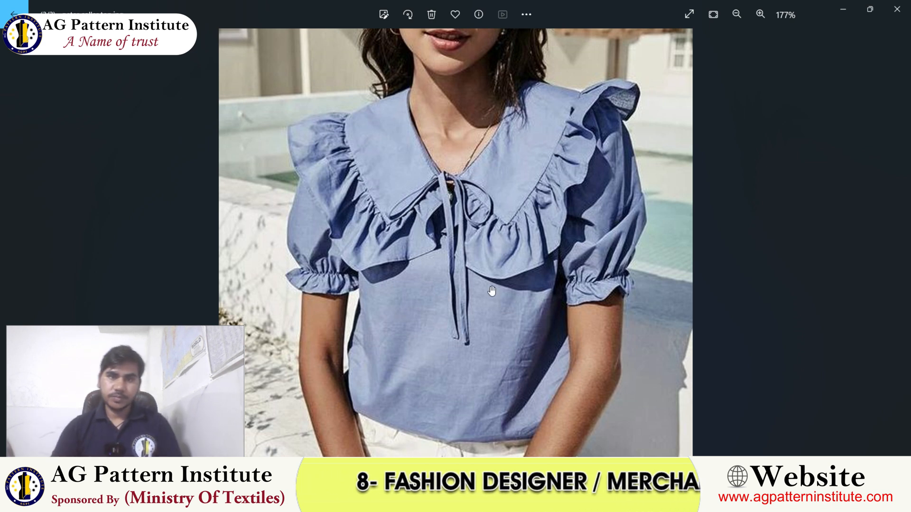
Switch back to Optitex PDS and move the back piece slightly away from the front piece's hem
key(alt+Tab)
scroll(545, 256, down, 3)
scroll(545, 265, up, 1)
scroll(547, 267, down, 1)
scroll(536, 263, up, 1)
scroll(522, 252, down, 2)
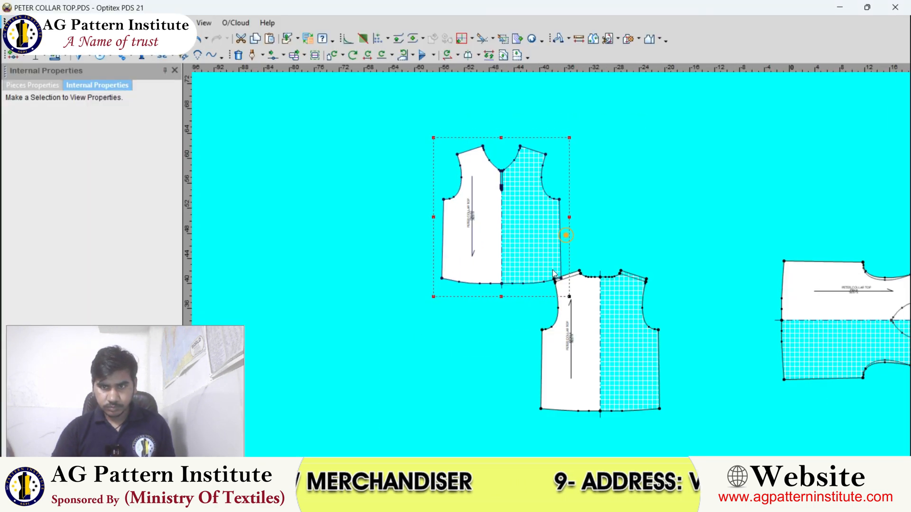
scroll(567, 280, up, 3)
drag(586, 306, 601, 307)
Create a line parallel to the back neckline, from the shoulder neck point to the centre back, at a distance of 3
click(502, 56)
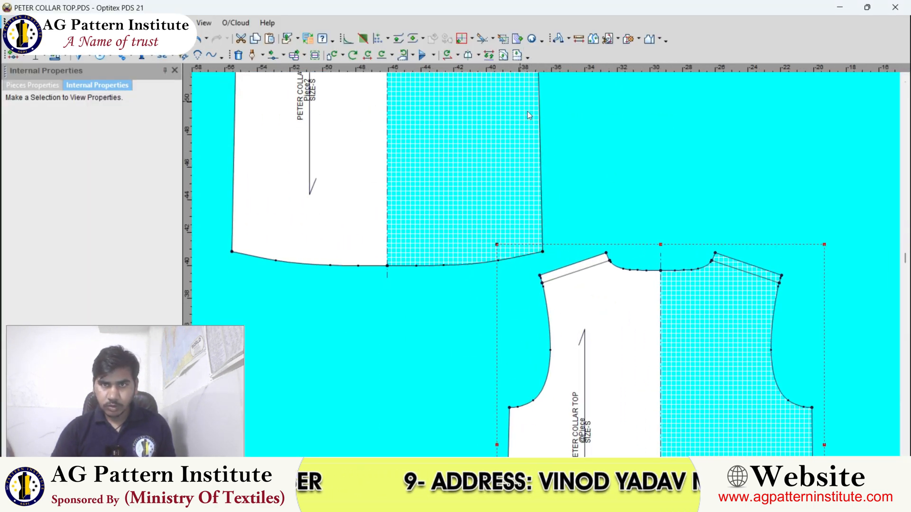
scroll(518, 267, up, 2)
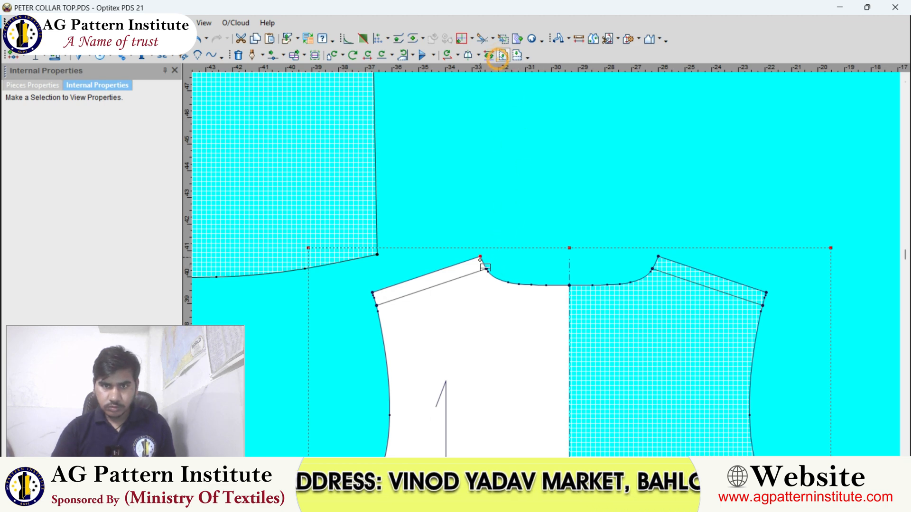
click(480, 257)
scroll(529, 267, up, 2)
click(527, 266)
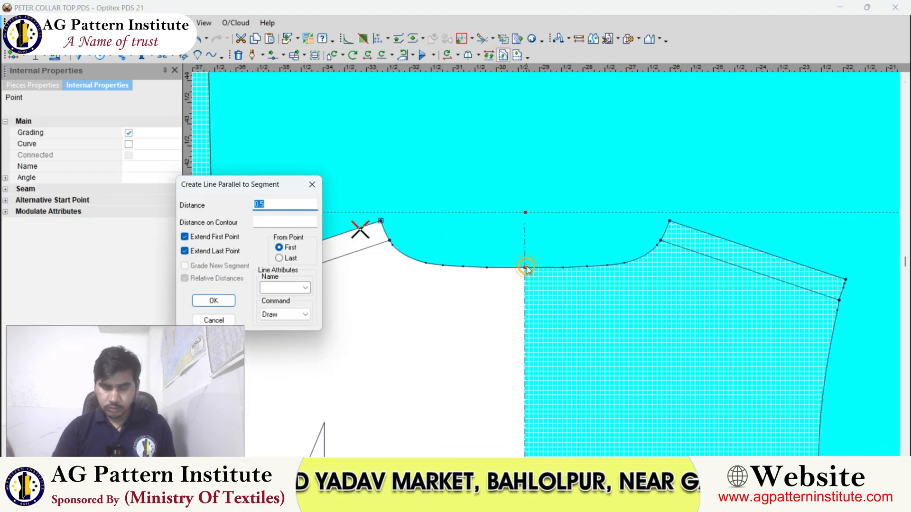
text(3)
key(Return)
scroll(526, 267, down, 5)
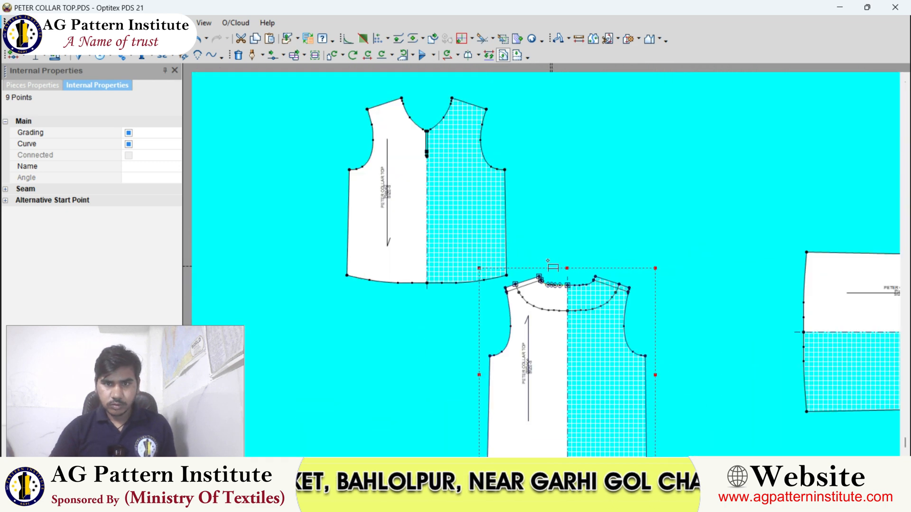
scroll(546, 267, up, 3)
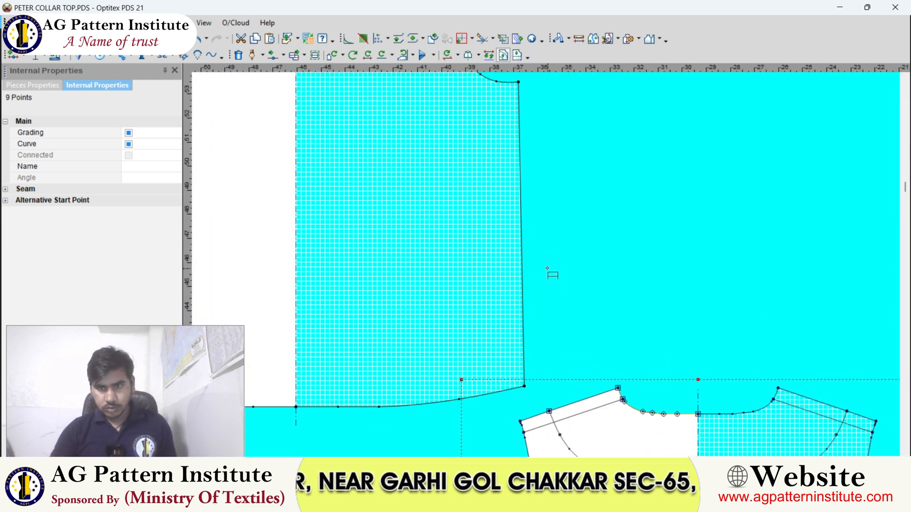
Create a line parallel to the front neckline, from the shoulder neck point to the slit's top corner, at a distance of 3
scroll(549, 270, down, 3)
scroll(545, 267, up, 1)
scroll(546, 267, up, 3)
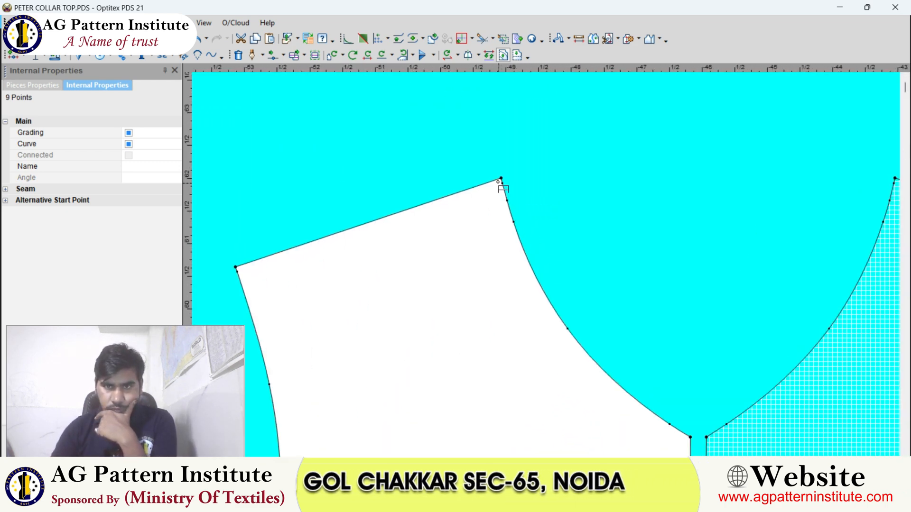
click(500, 178)
scroll(522, 207, down, 1)
click(565, 303)
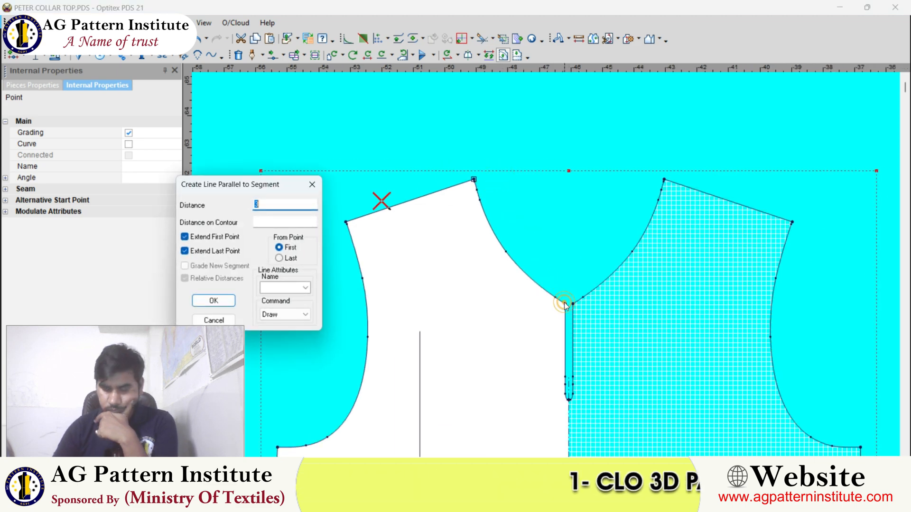
key(Return)
scroll(545, 264, down, 4)
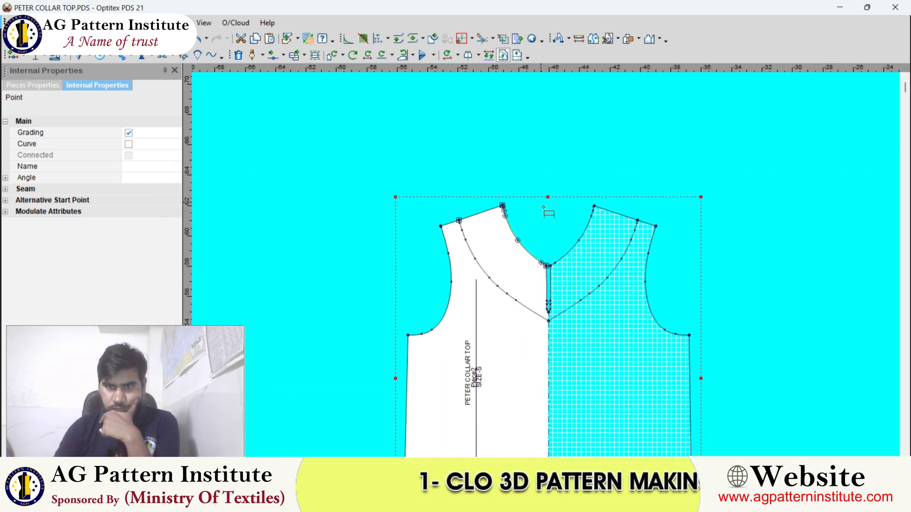
key(Escape)
Turn the front piece upside down and place it above the back piece, with its neckline facing the back neckline
scroll(546, 264, down, 6)
scroll(555, 273, up, 3)
scroll(490, 228, down, 3)
key(=)
drag(551, 270, 645, 217)
scroll(608, 260, up, 2)
scroll(551, 267, up, 2)
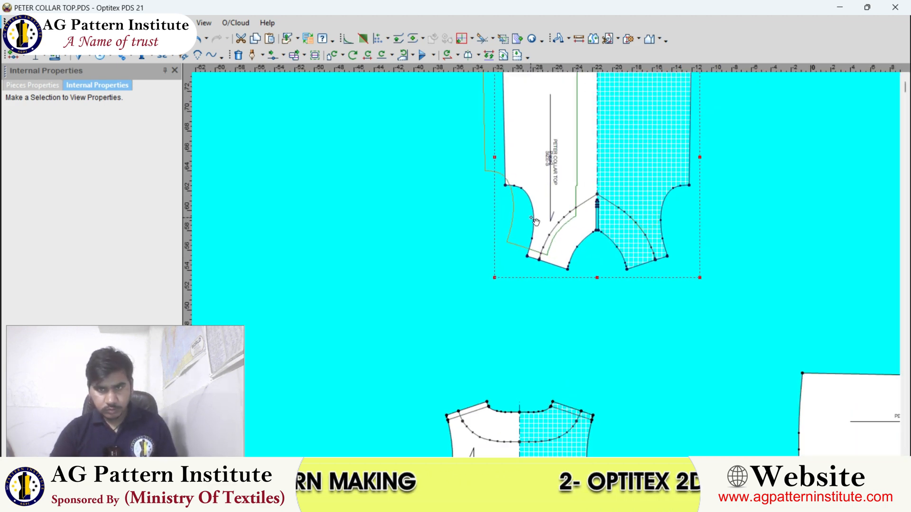
Walk the front piece onto the back piece so the shoulder seams meet at the neck point, and keep the walked position
scroll(545, 264, down, 2)
scroll(546, 265, up, 2)
scroll(546, 265, up, 6)
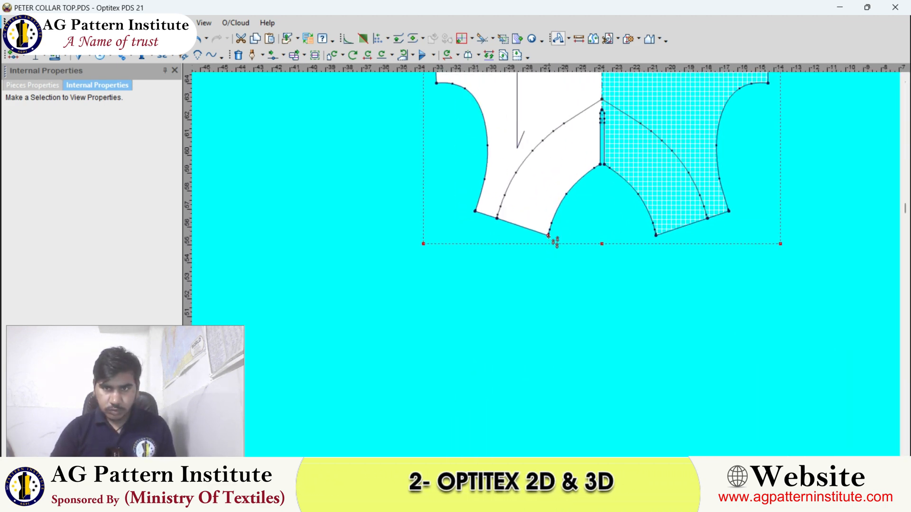
scroll(542, 280, down, 4)
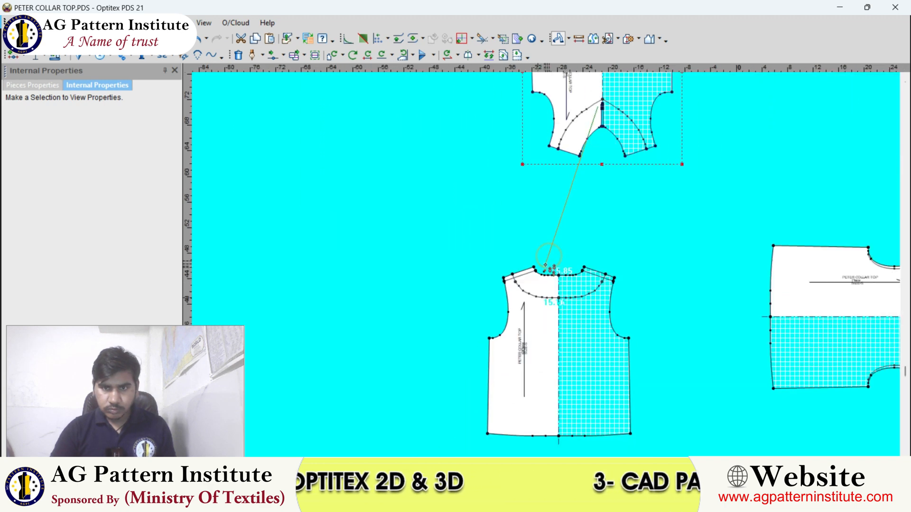
scroll(544, 267, up, 4)
click(537, 273)
click(524, 277)
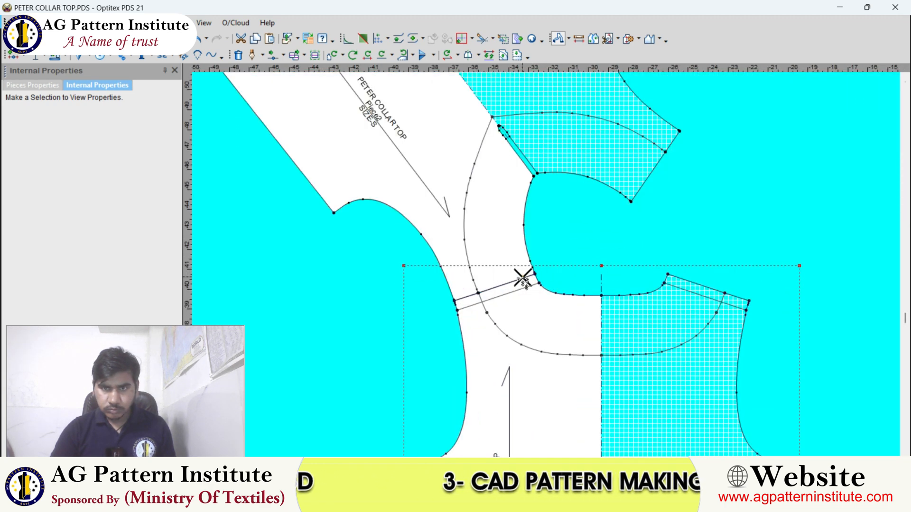
scroll(523, 277, up, 6)
right_click(651, 148)
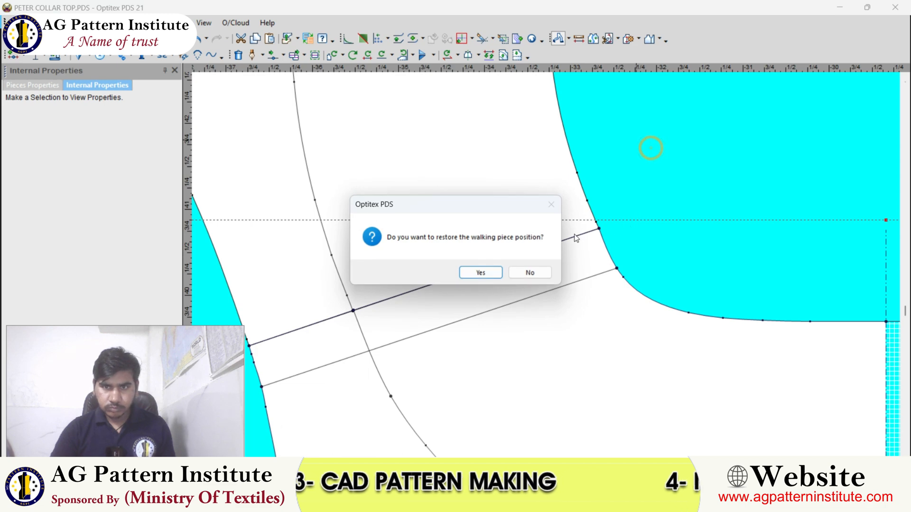
click(530, 273)
Examine how the front and back necklines and collar lines run into each other at the joined shoulder seam
scroll(533, 266, down, 4)
scroll(547, 264, up, 5)
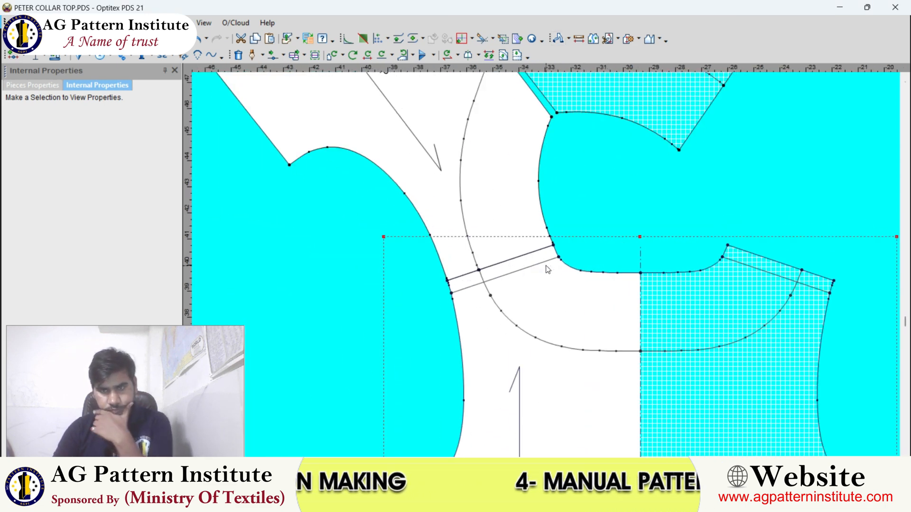
scroll(548, 262, down, 4)
scroll(547, 266, up, 2)
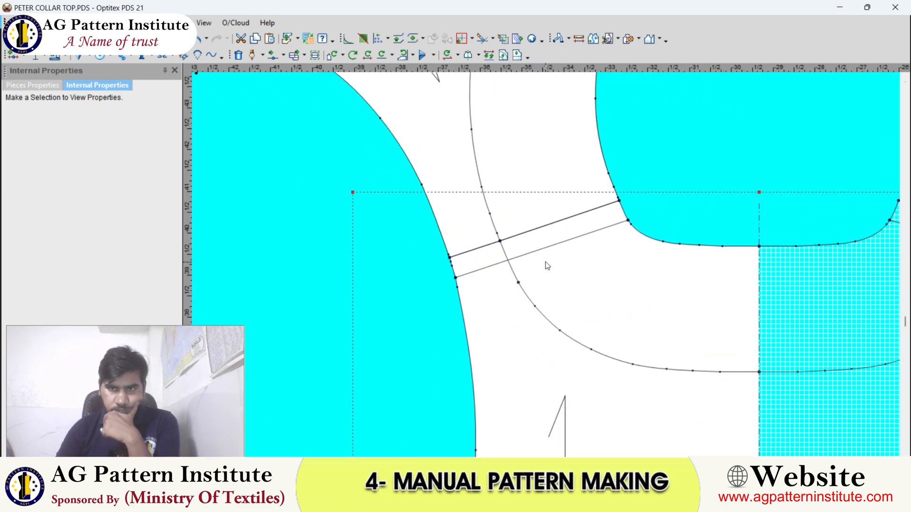
scroll(551, 251, up, 3)
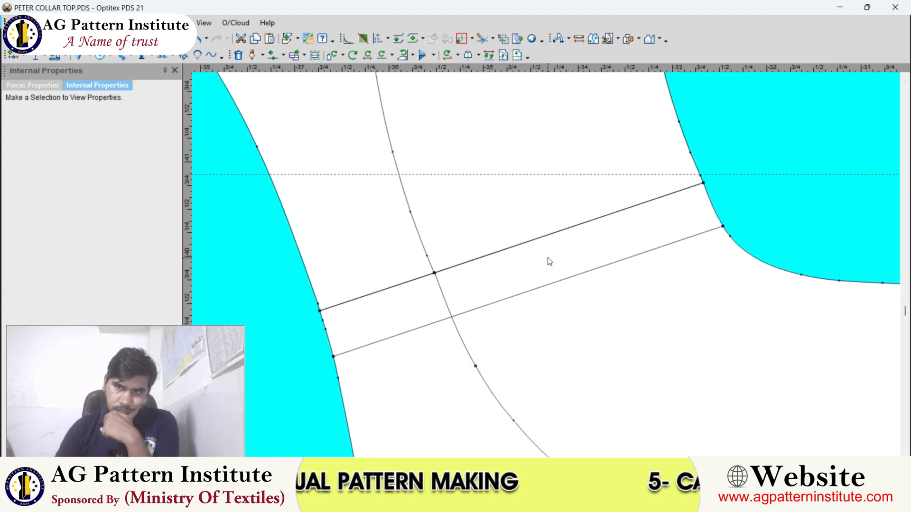
scroll(545, 266, up, 2)
scroll(545, 266, down, 1)
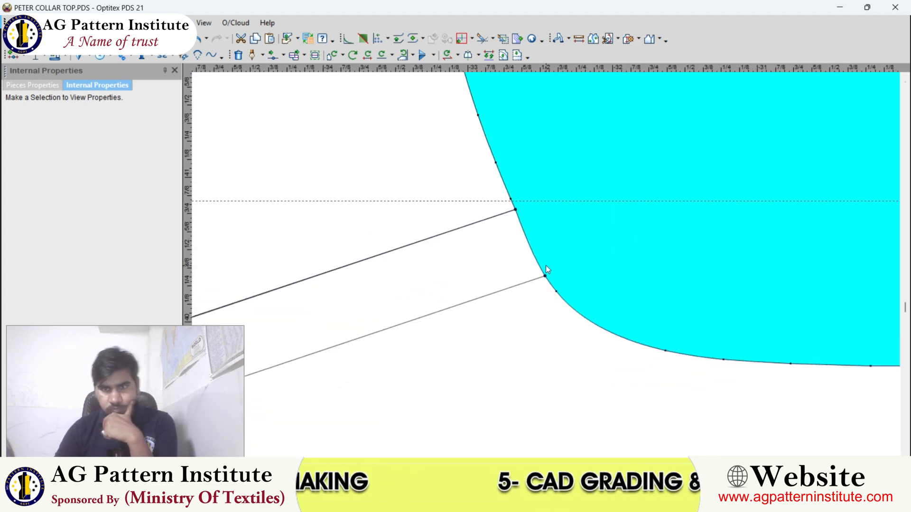
scroll(545, 265, up, 3)
scroll(537, 259, up, 2)
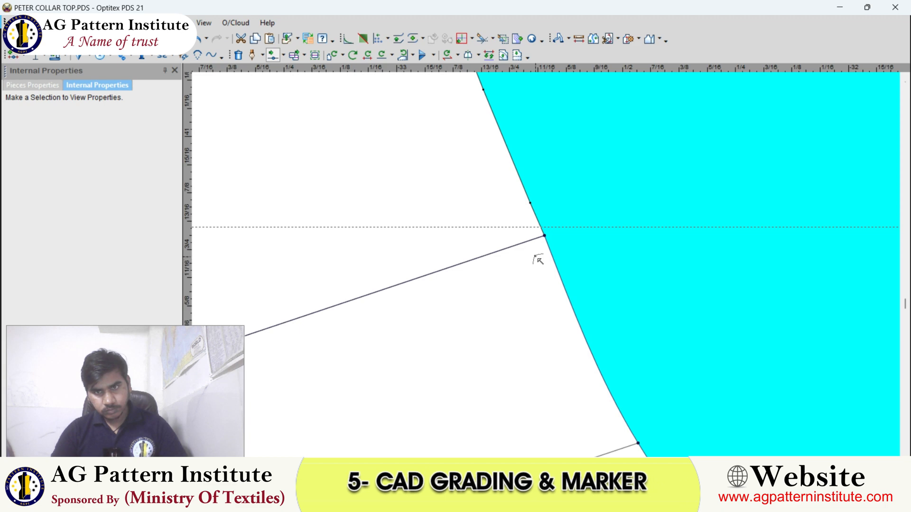
scroll(553, 274, down, 3)
scroll(545, 263, up, 2)
scroll(545, 265, down, 3)
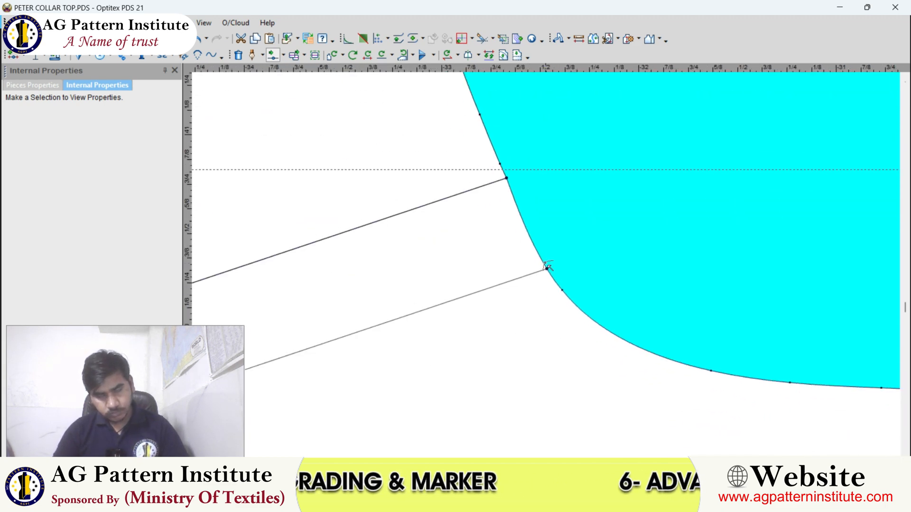
scroll(547, 272, up, 2)
click(544, 272)
scroll(545, 271, down, 3)
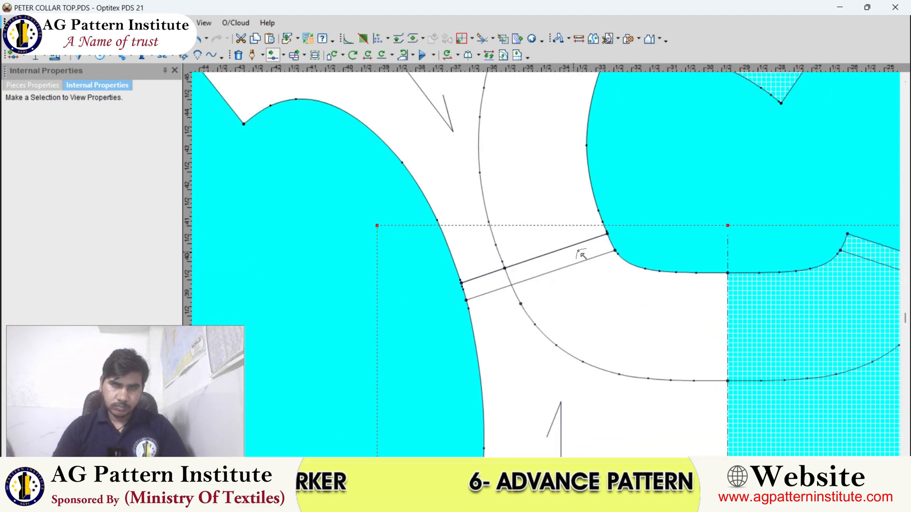
scroll(547, 269, up, 1)
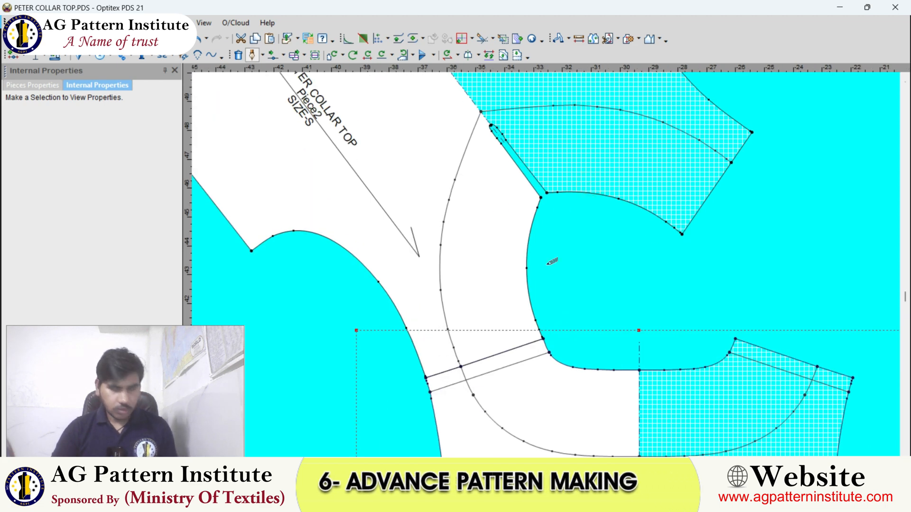
Check the collar point in the Photos viewer, and draw the collar's front edge from the parallel line to the slit's top corner
click(621, 501)
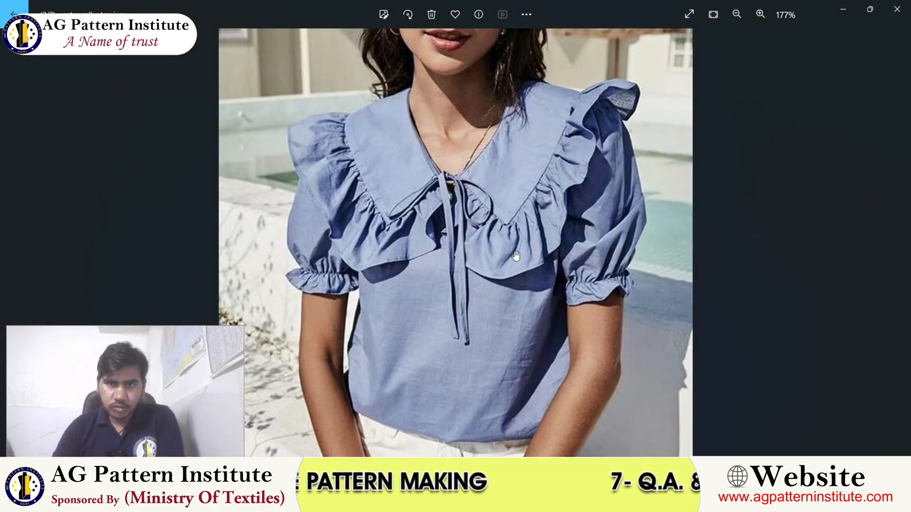
click(560, 500)
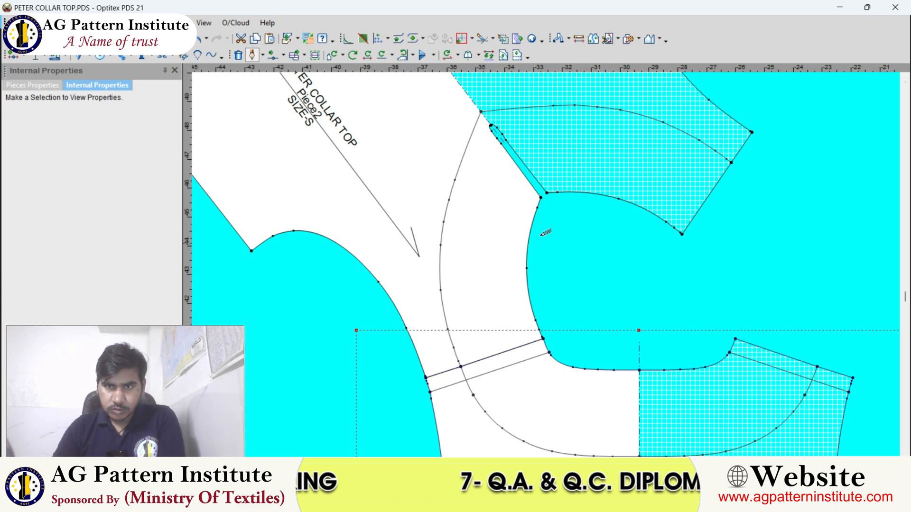
scroll(492, 187, up, 1)
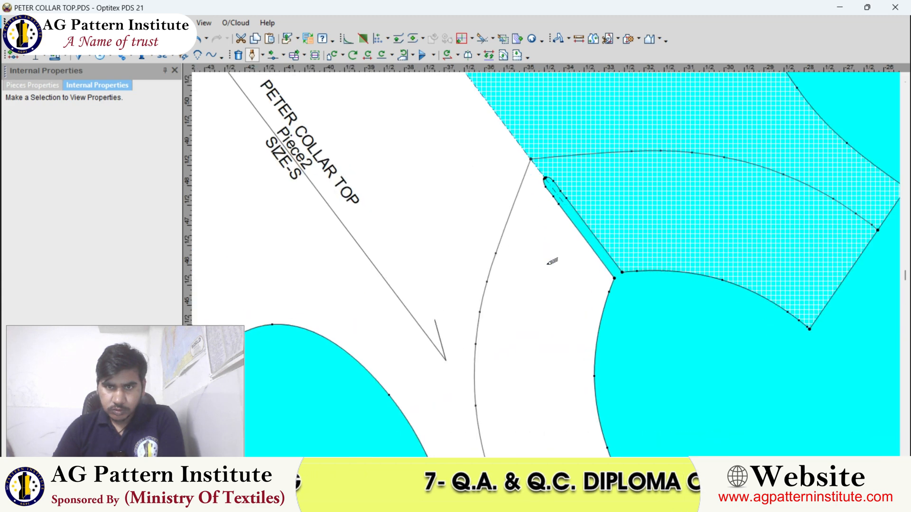
click(495, 253)
click(423, 324)
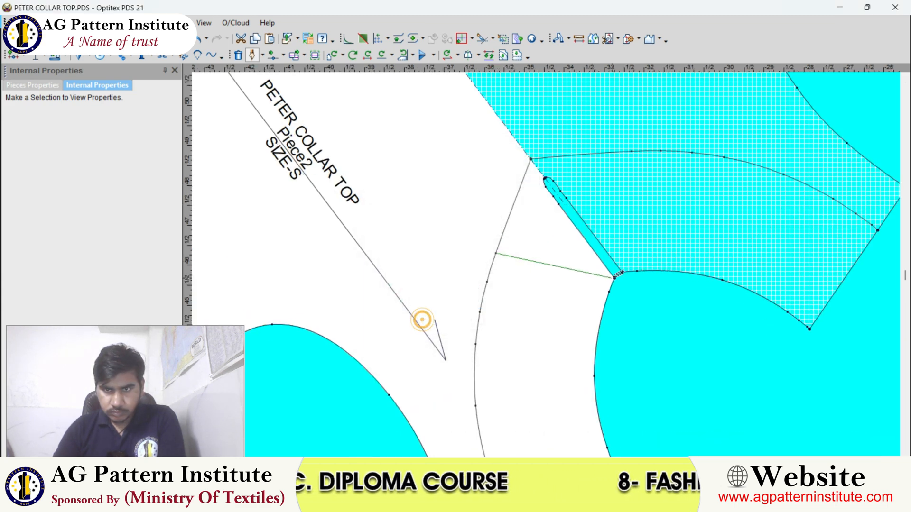
click(614, 277)
click(300, 299)
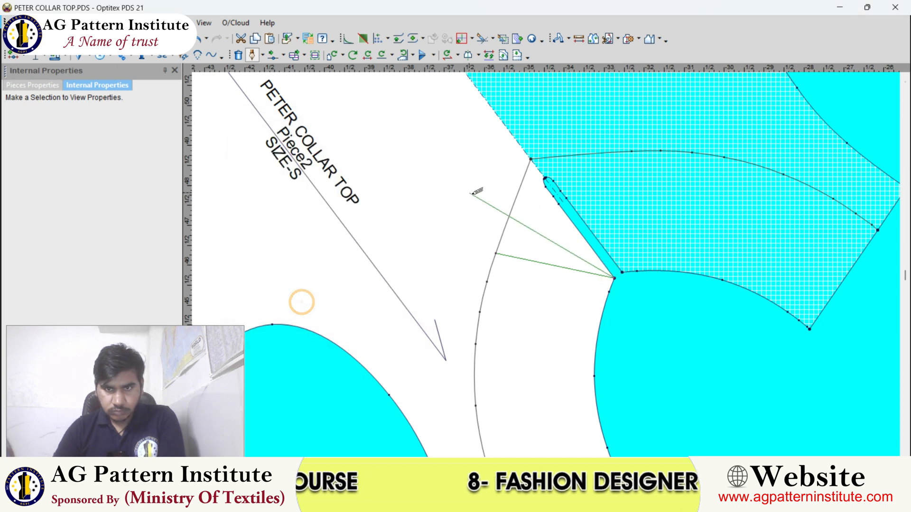
right_click(481, 202)
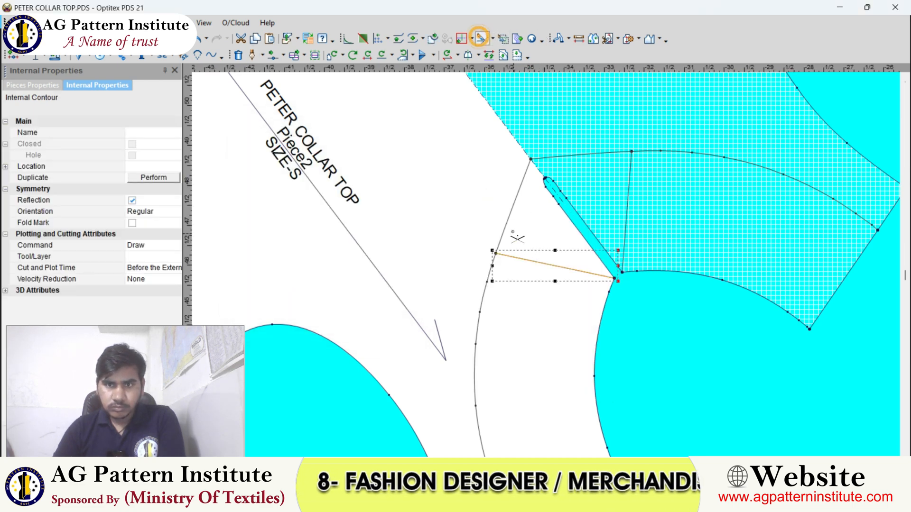
Trim off the front collar line between the collar point and the centre front
right_click(490, 175)
key(Escape)
scroll(560, 284, down, 4)
scroll(567, 311, up, 1)
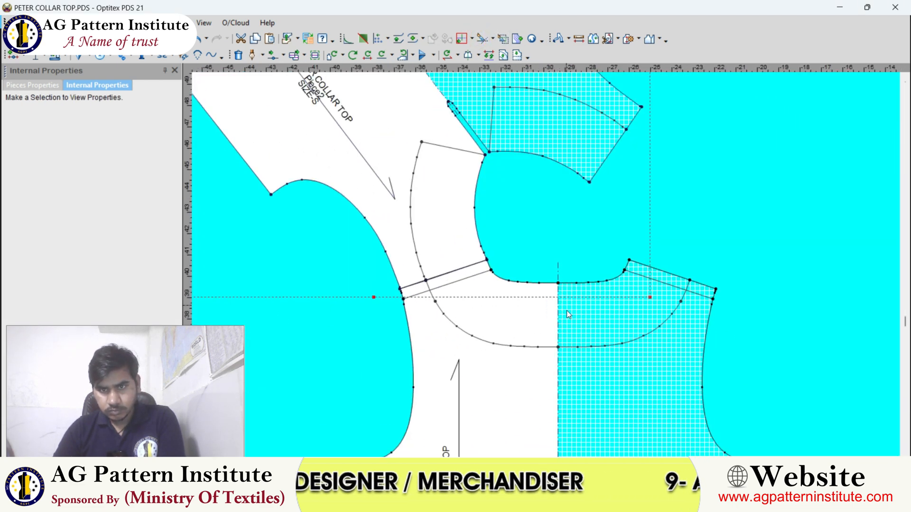
Examine the blouse's collar shape and ruffle in the Photos viewer, comparing it with the collar outline in Optitex PDS
key(alt+Tab)
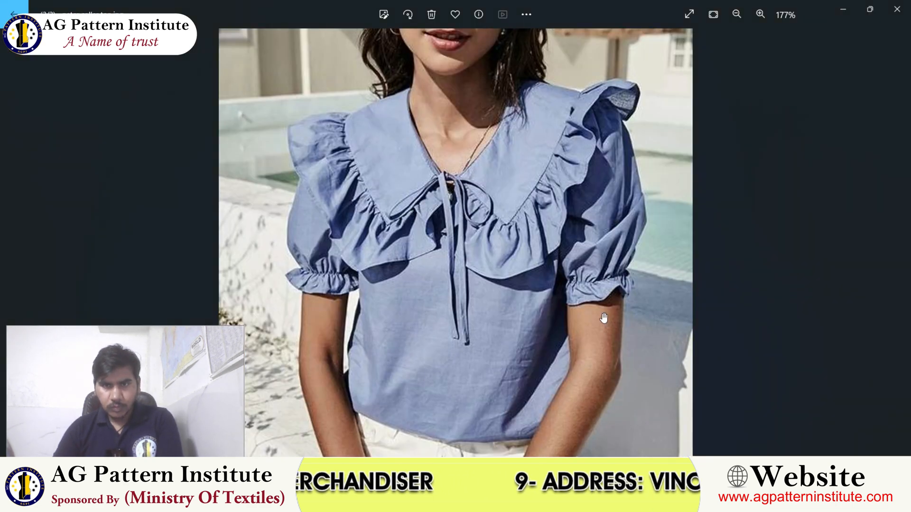
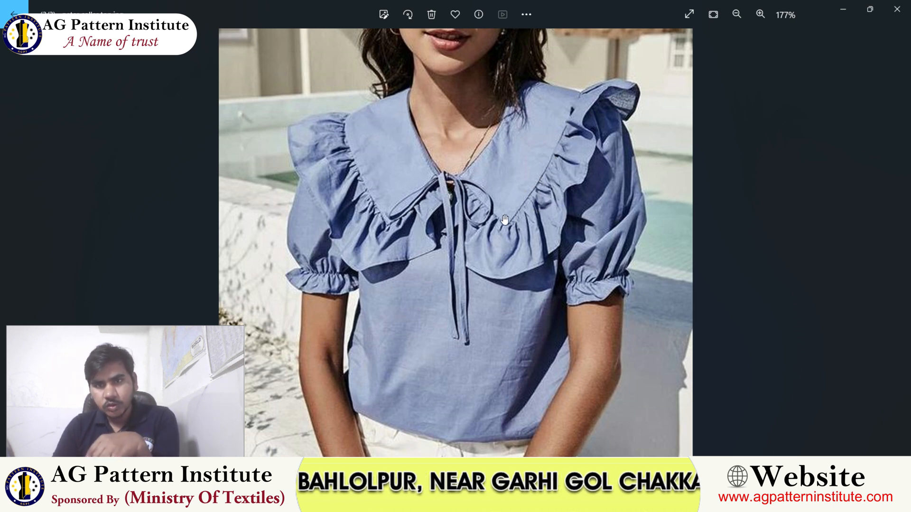
click(638, 499)
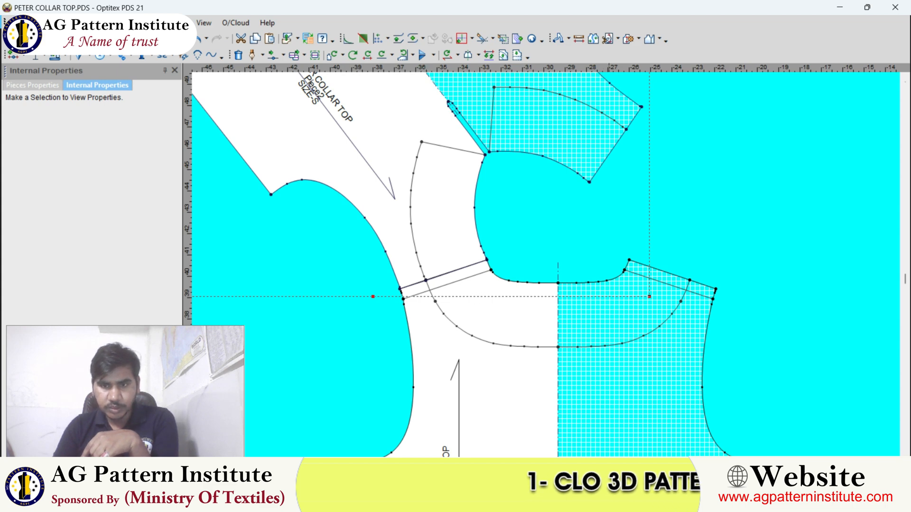
click(638, 500)
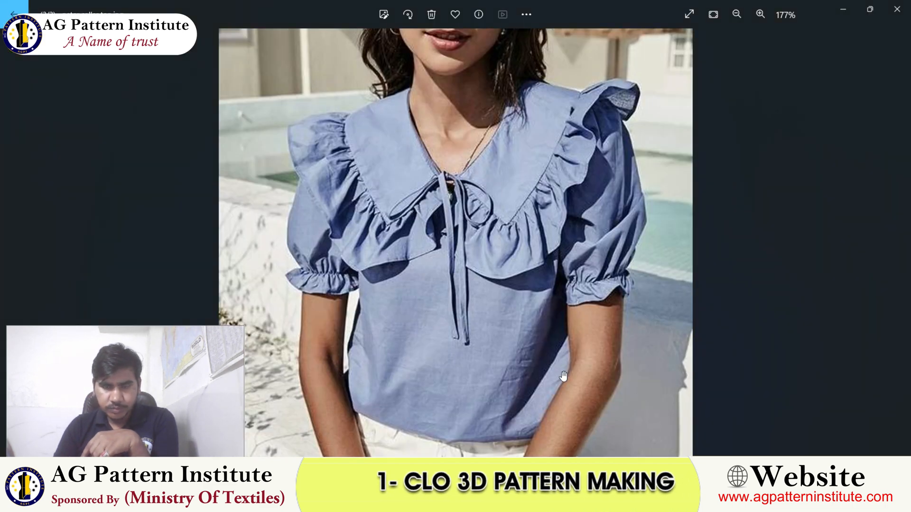
click(638, 499)
scroll(578, 308, down, 2)
scroll(546, 266, up, 1)
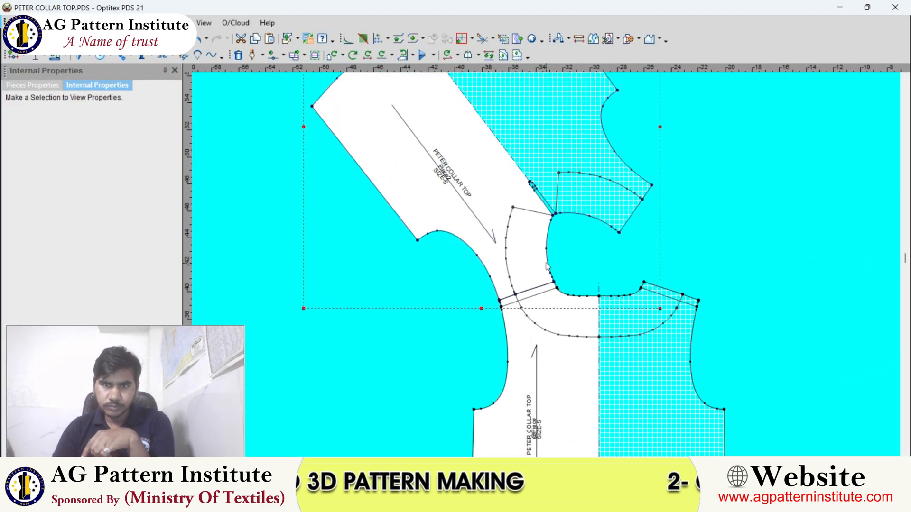
Rotate the front piece out of its walked position so it stands upright with the neckline up, and place it beside the back piece
key(ctrl+z)
scroll(500, 151, down, 1)
scroll(546, 264, up, 1)
key(ctrl+z)
scroll(546, 265, down, 1)
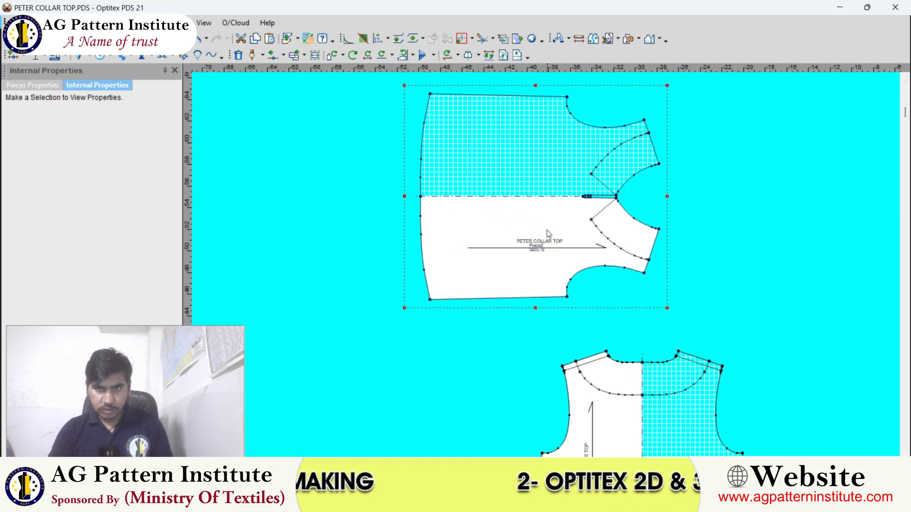
scroll(547, 228, down, 2)
scroll(550, 265, down, 1)
key(r)
key(v)
key(r)
key(r)
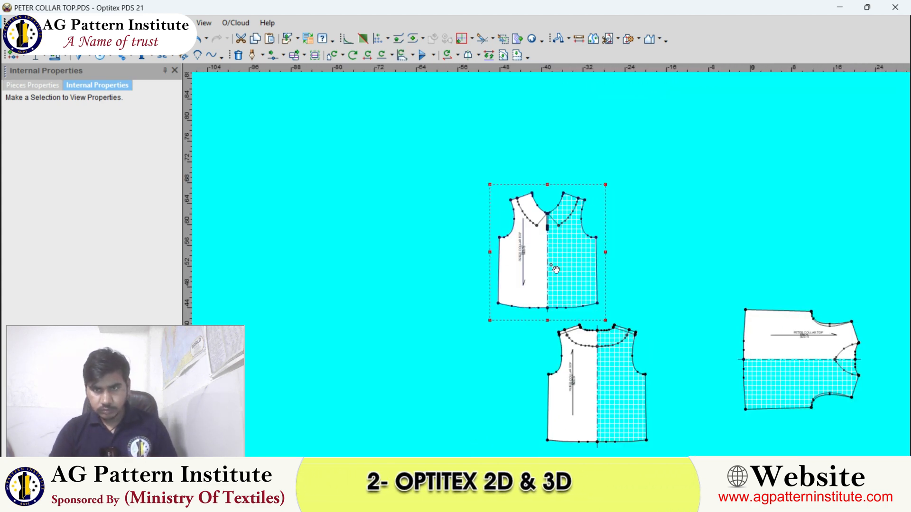
drag(550, 264, 457, 341)
Build a new piece from the front collar area enclosed by the neckline, shoulder, parallel line and collar front edge
scroll(547, 269, up, 3)
scroll(546, 265, up, 2)
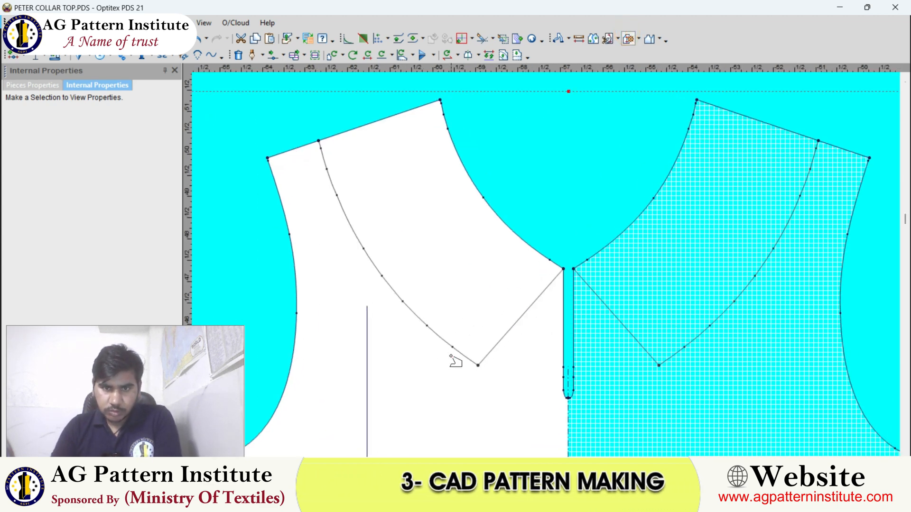
click(510, 331)
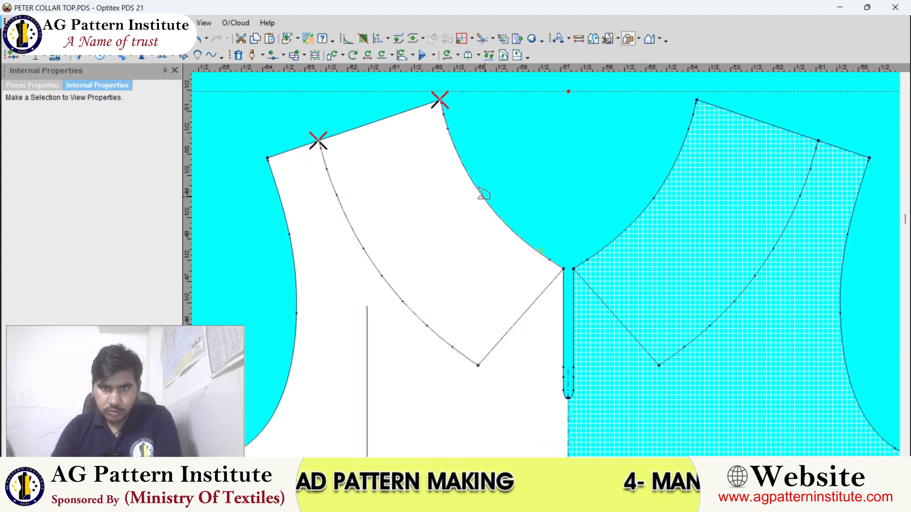
click(342, 211)
click(422, 278)
scroll(518, 403, down, 3)
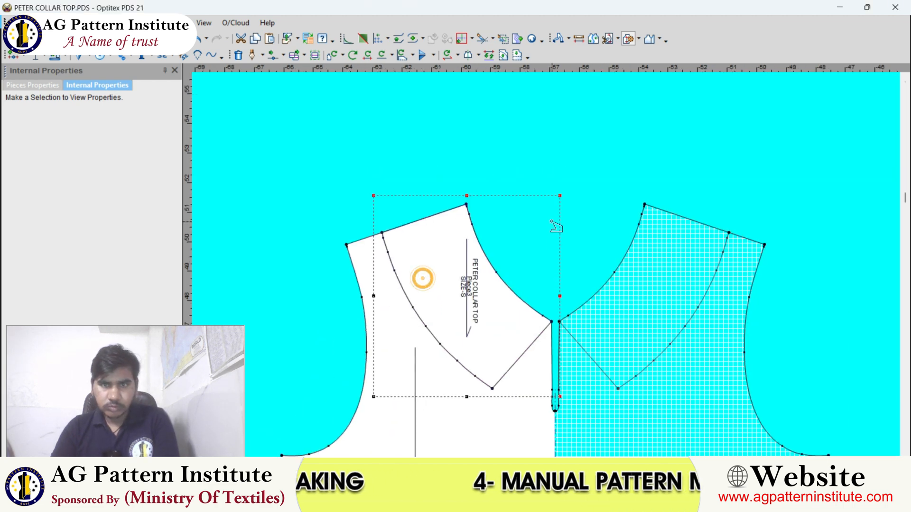
Move the new front collar piece off the bodice into the empty space above the pieces
middle_drag(506, 317, 546, 265)
key(space)
scroll(588, 242, down, 4)
click(645, 196)
Build a new piece from the back bodice's collar area enclosed by the centre back, neckline, shoulder and collar outline
scroll(617, 246, up, 3)
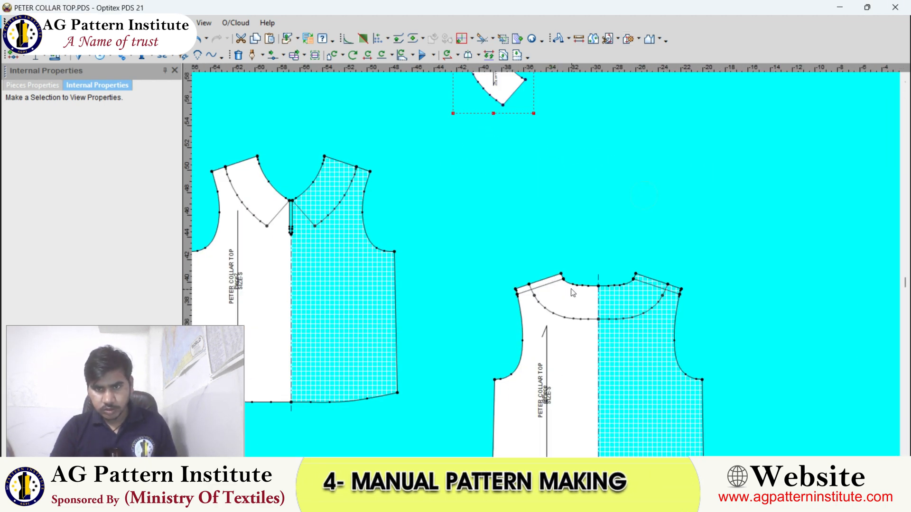
scroll(741, 292, up, 3)
click(633, 38)
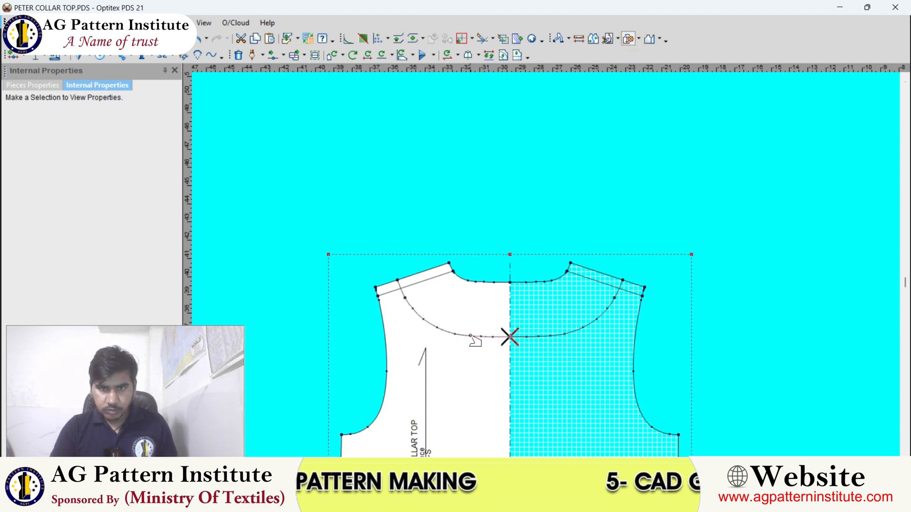
click(509, 316)
scroll(500, 283, up, 4)
click(549, 268)
scroll(430, 237, up, 3)
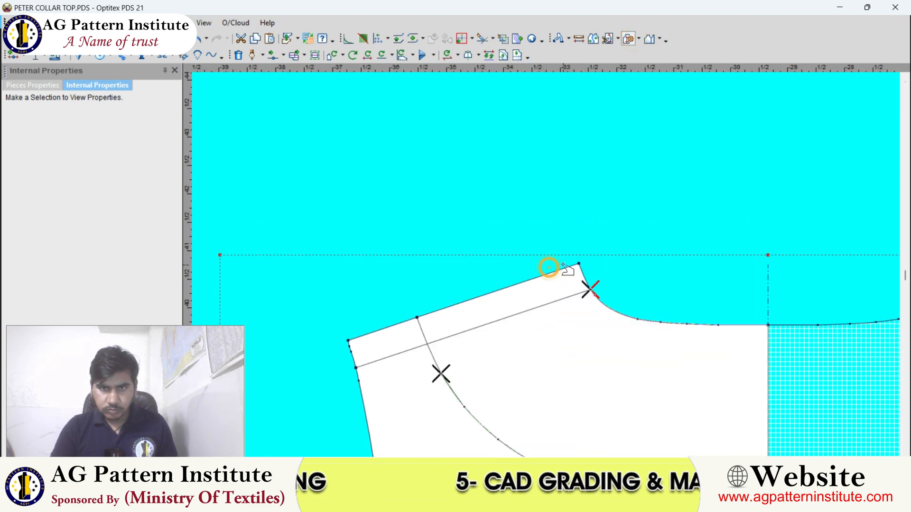
click(424, 337)
click(409, 272)
scroll(612, 271, down, 2)
right_click(550, 209)
click(565, 218)
Move the new back collar piece off the bodice into the empty space beside the front collar piece
scroll(536, 254, down, 5)
scroll(548, 237, down, 3)
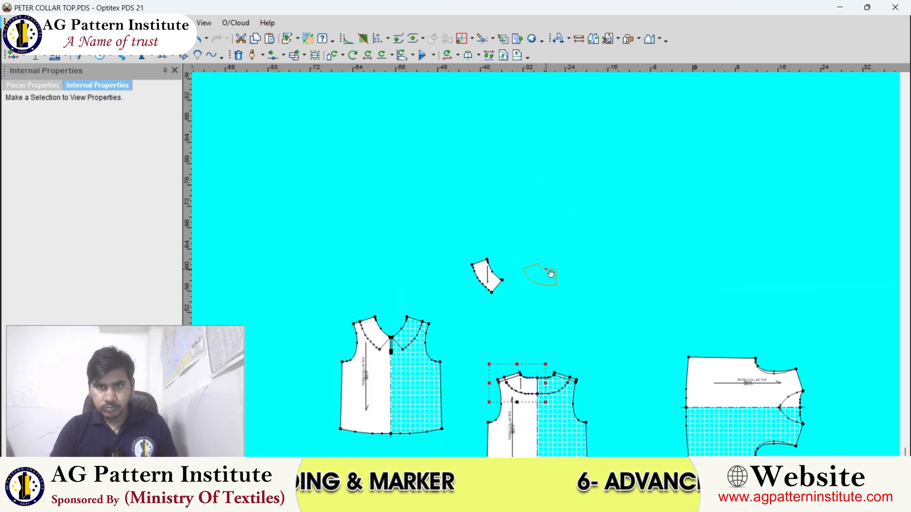
scroll(547, 267, up, 1)
click(499, 193)
Flip the back collar piece vertically and place it directly above the front collar piece, with their shoulder edges facing
scroll(503, 208, up, 3)
key(v)
scroll(545, 264, up, 2)
drag(544, 261, 543, 229)
scroll(490, 296, down, 3)
Join the front collar piece to the back collar piece along their shoulder edges
click(517, 298)
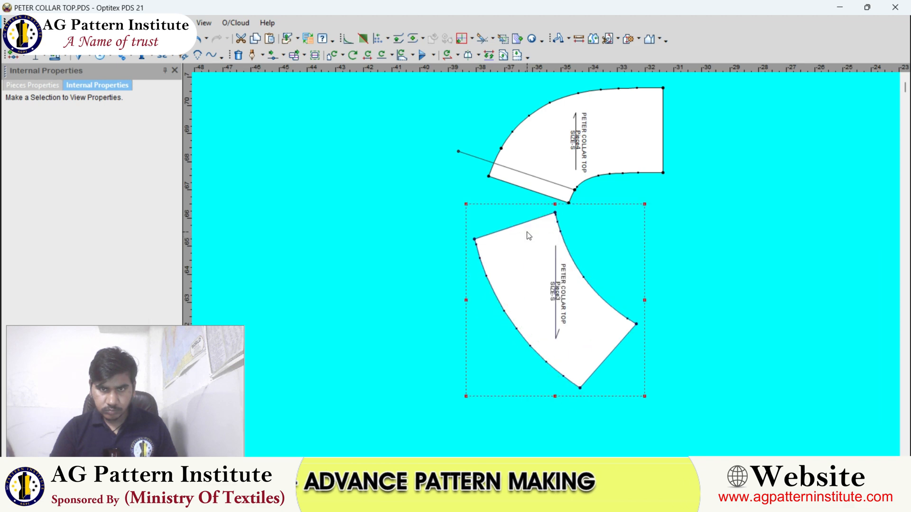
scroll(525, 236, up, 2)
click(560, 283)
key(Return)
scroll(469, 199, down, 2)
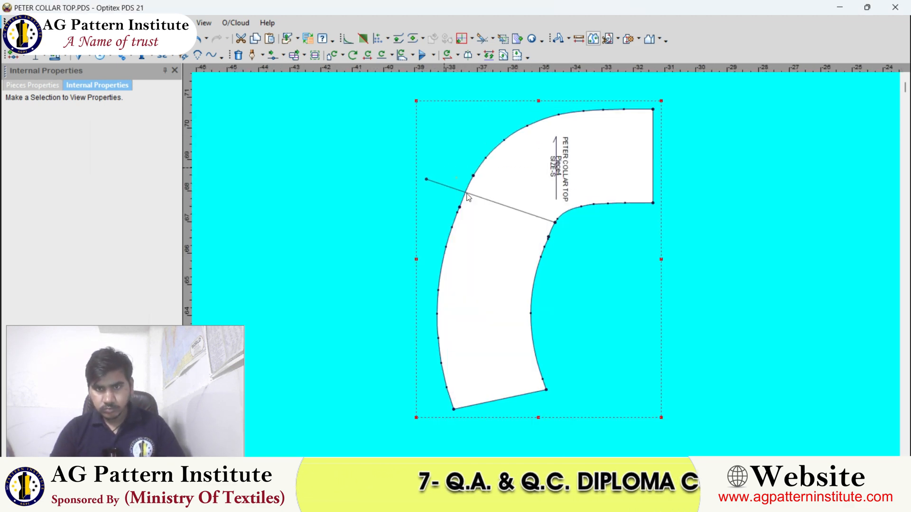
Mirror the joined collar piece about its centre back edge to form the full collar
scroll(593, 200, up, 1)
scroll(551, 264, down, 2)
key(h)
scroll(601, 228, up, 2)
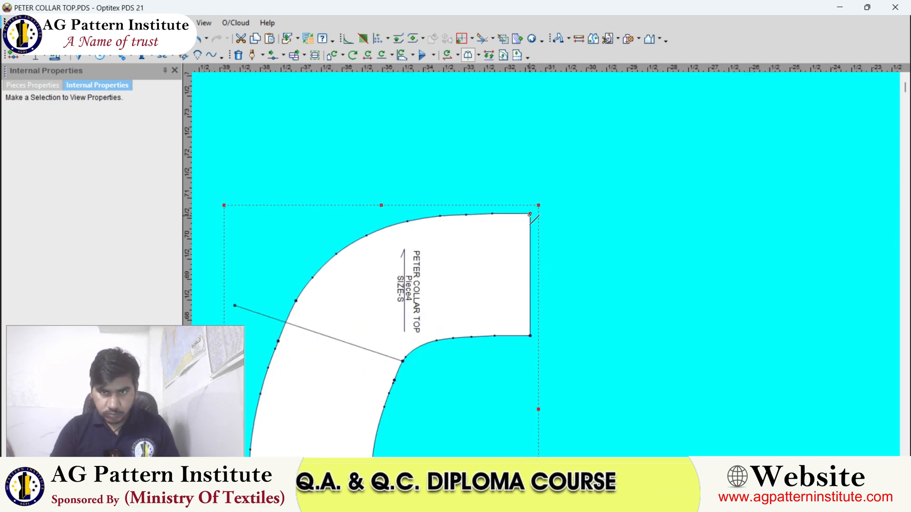
click(530, 334)
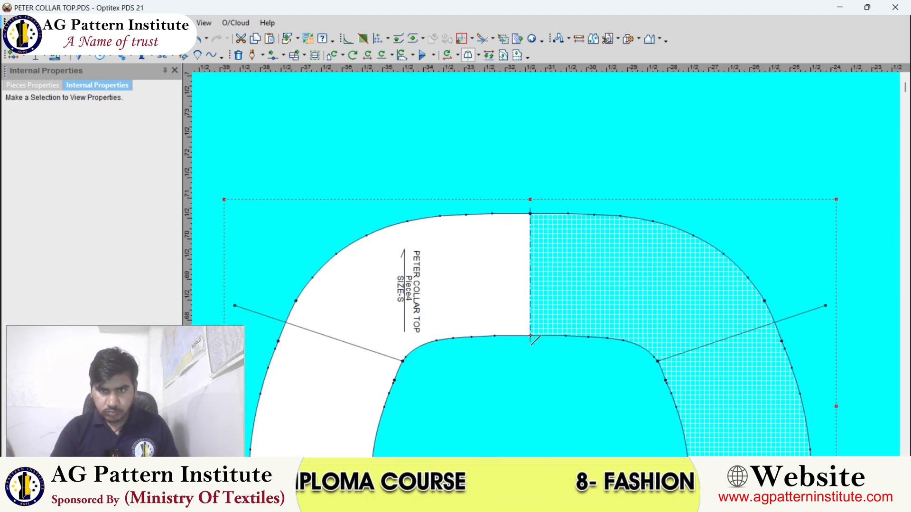
Trim the internal shoulder line so it ends at the collar's outer edge
scroll(530, 333, down, 2)
scroll(515, 183, up, 2)
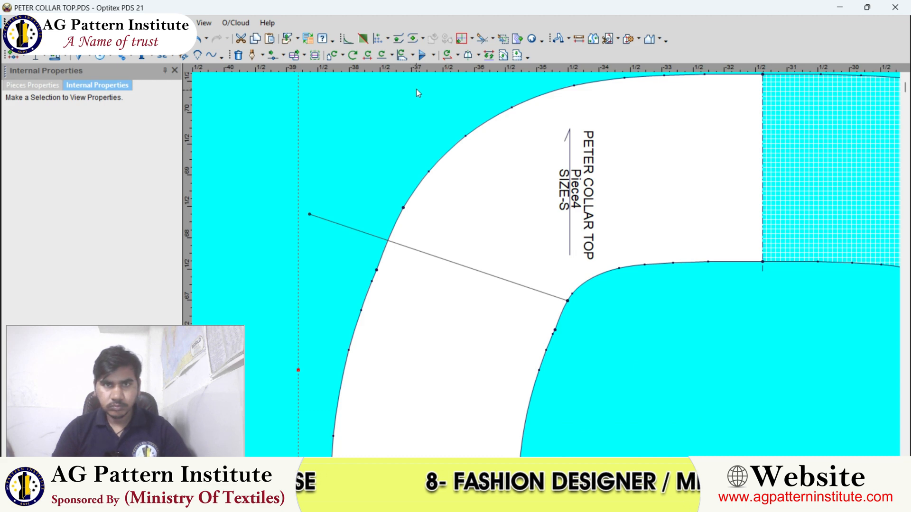
click(482, 38)
scroll(549, 264, up, 2)
click(506, 275)
scroll(508, 276, down, 1)
click(535, 209)
scroll(616, 253, down, 3)
Delete the leftover join points on the collar's neckline and outer edge next to the shoulder line
scroll(617, 321, up, 2)
scroll(550, 269, up, 1)
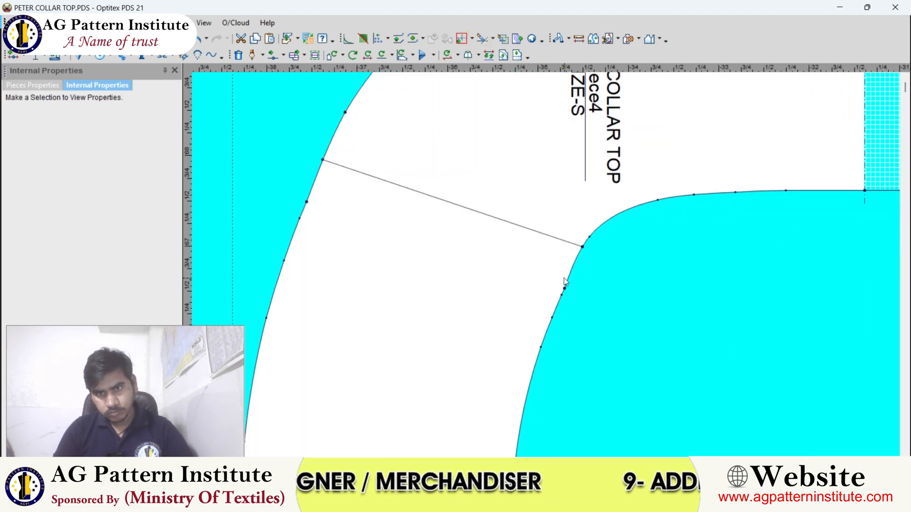
click(564, 289)
click(306, 202)
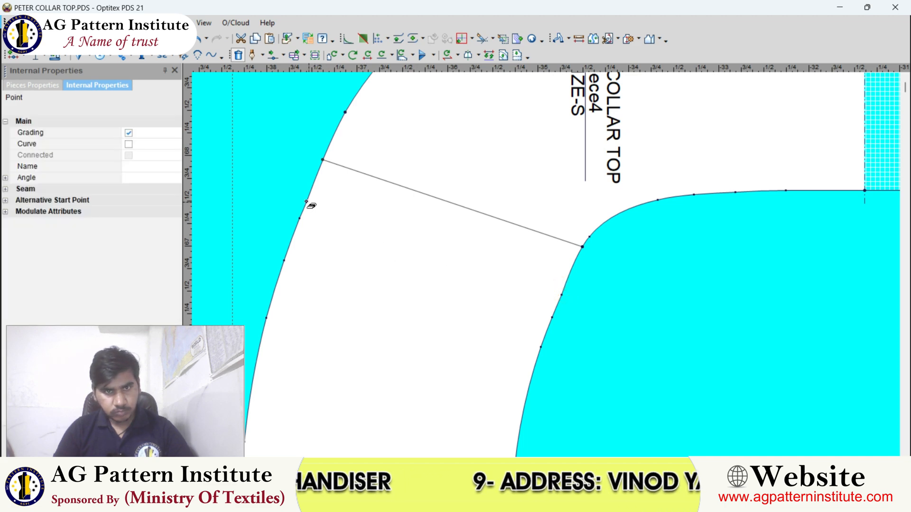
scroll(557, 265, down, 2)
scroll(559, 265, up, 2)
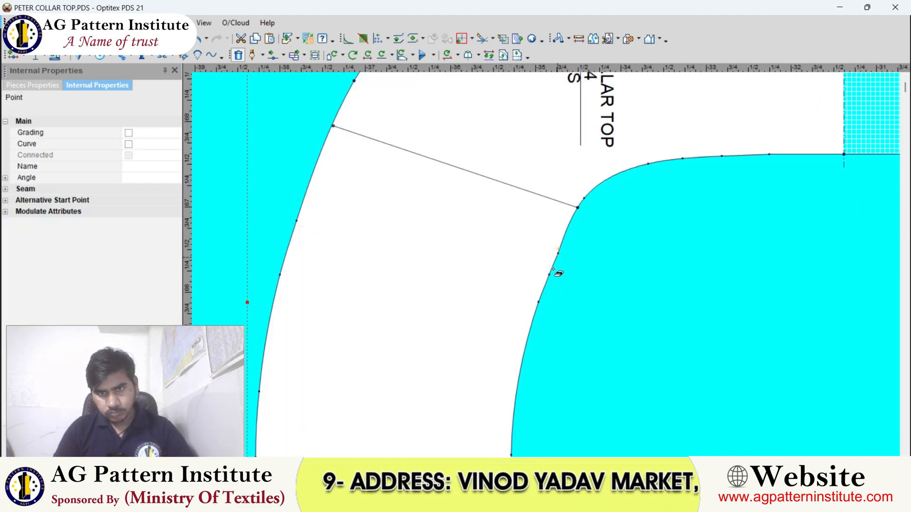
scroll(555, 272, down, 4)
click(476, 172)
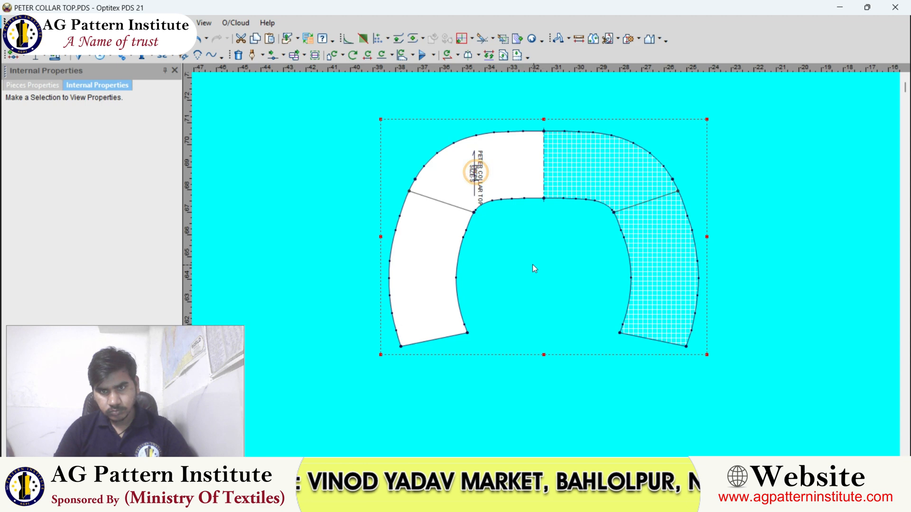
Rotate the collar piece 90 degrees counterclockwise and delete the surplus neckline curve point nearest the shoulder line on the front part
scroll(546, 265, down, 4)
key(bracketleft)
scroll(550, 269, up, 3)
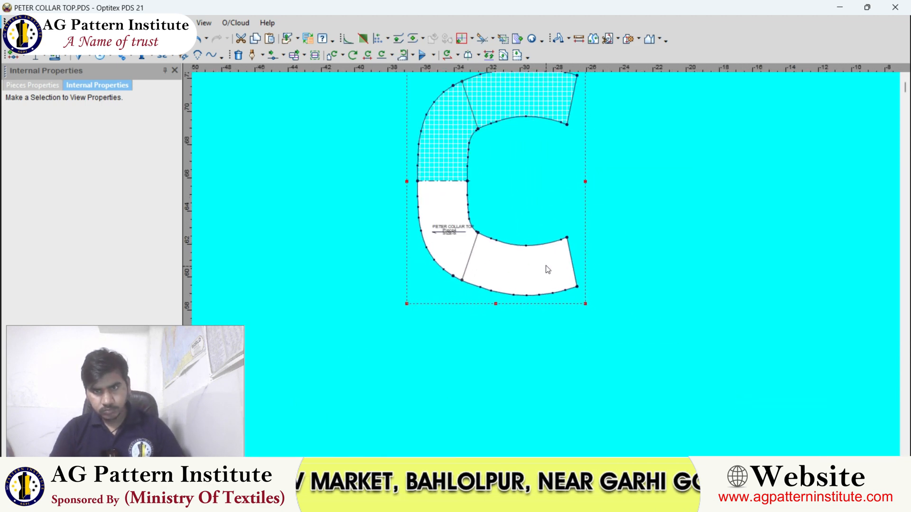
scroll(527, 273, up, 2)
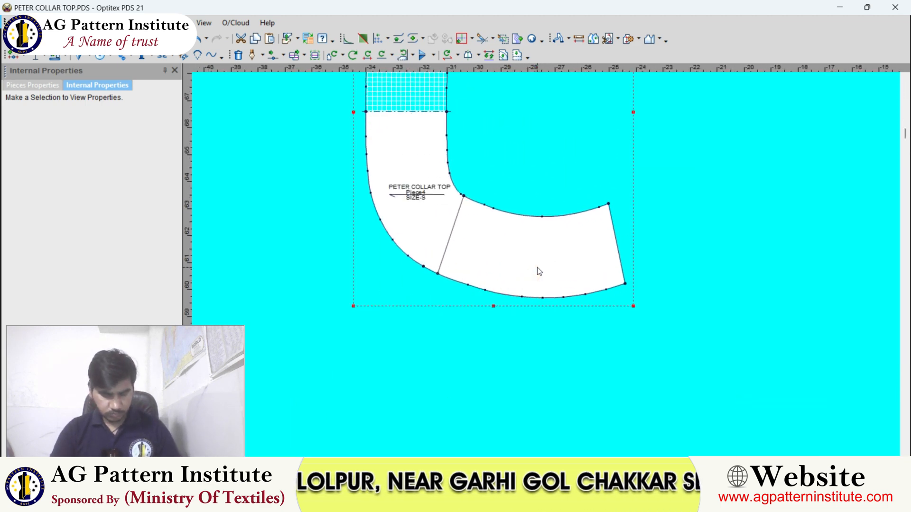
scroll(541, 270, down, 2)
scroll(548, 269, up, 5)
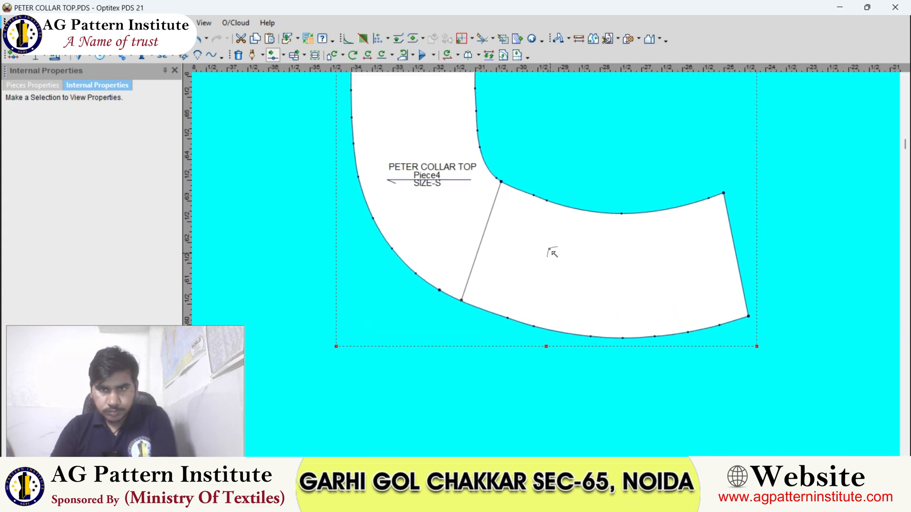
scroll(545, 261, down, 2)
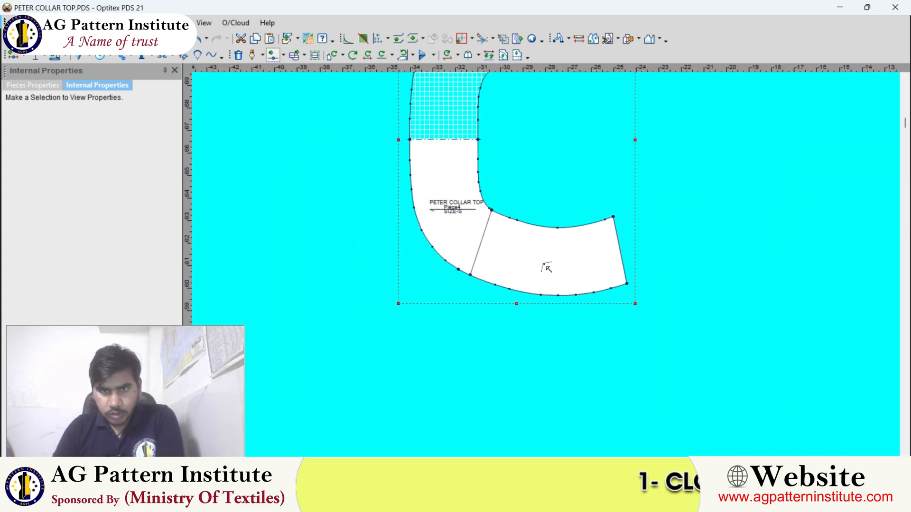
scroll(546, 264, up, 4)
scroll(546, 263, down, 2)
scroll(546, 265, up, 4)
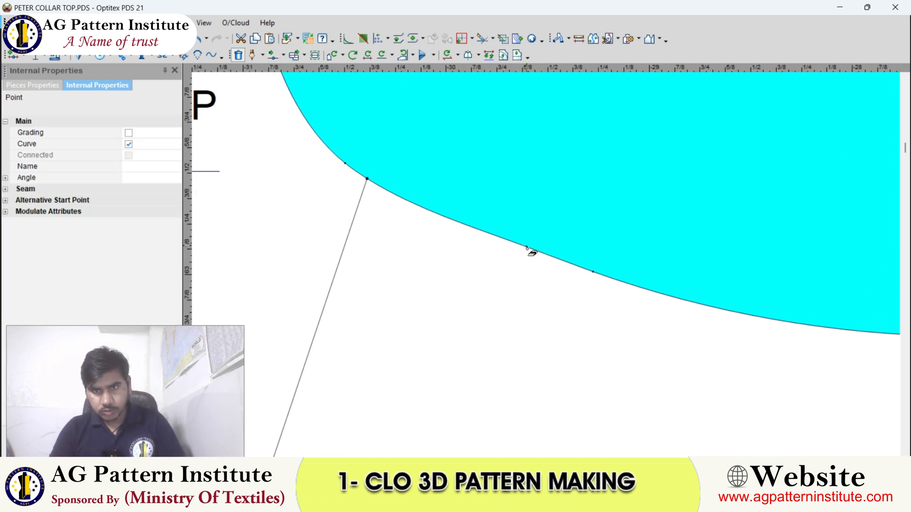
click(524, 247)
scroll(546, 264, down, 5)
Delete the surplus curve point on the collar's outer edge just in front of the shoulder line
click(559, 286)
scroll(545, 266, up, 1)
scroll(546, 266, up, 2)
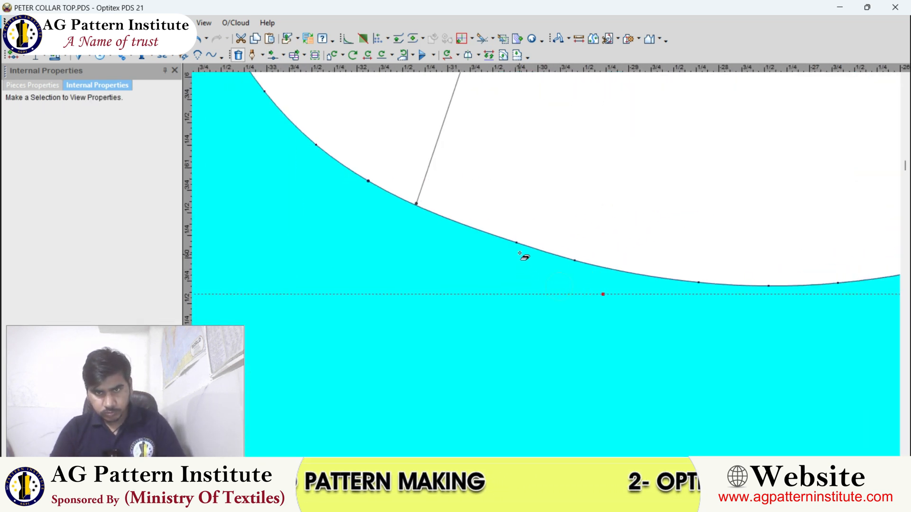
click(516, 240)
scroll(576, 261, down, 2)
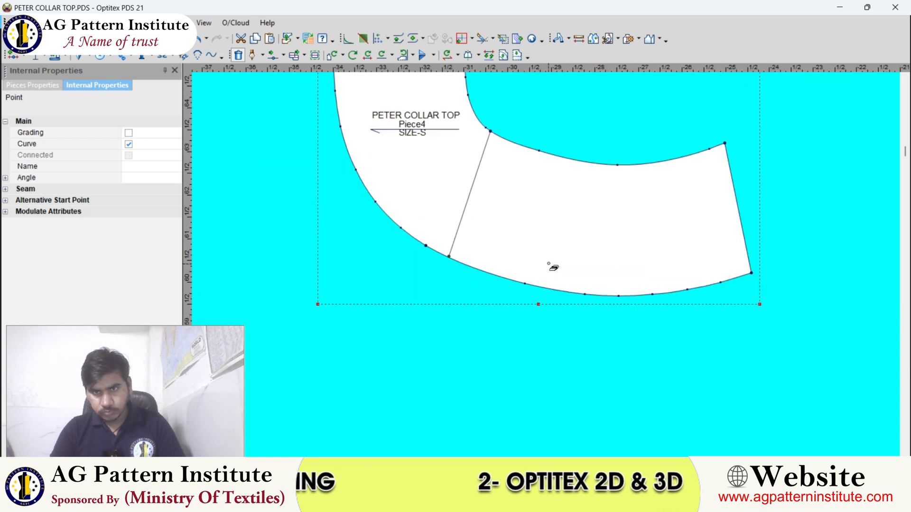
Adjust the outer-edge point at the end of the shoulder line, and rotate the collar piece back with its centre back upward
scroll(561, 265, up, 2)
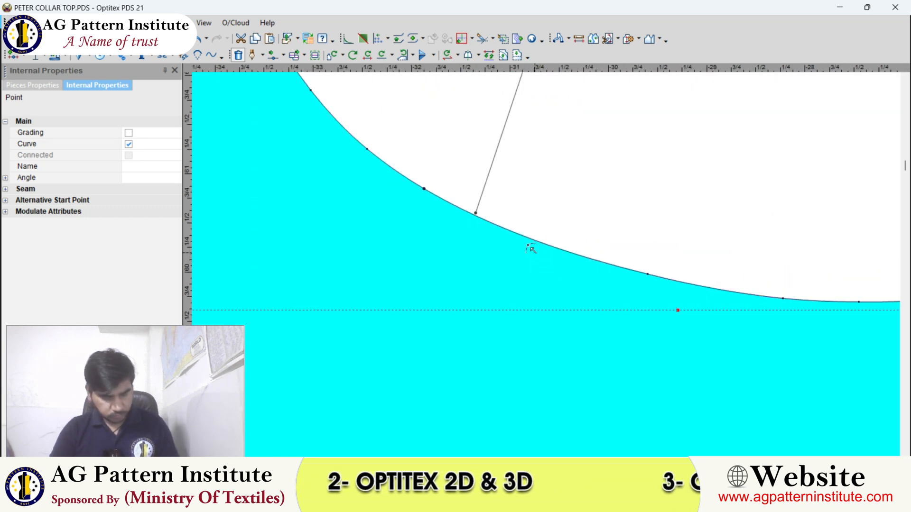
scroll(531, 249, up, 3)
click(442, 207)
click(443, 207)
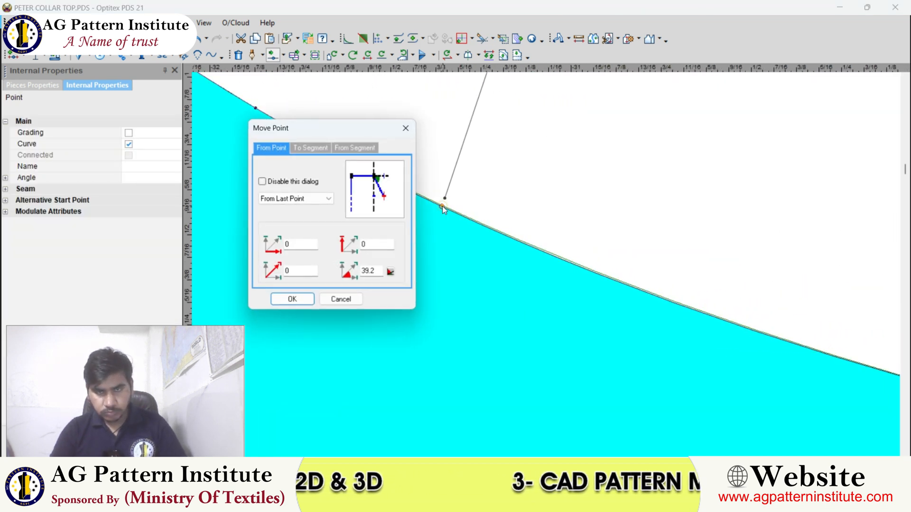
key(Return)
scroll(556, 262, down, 2)
scroll(546, 264, down, 2)
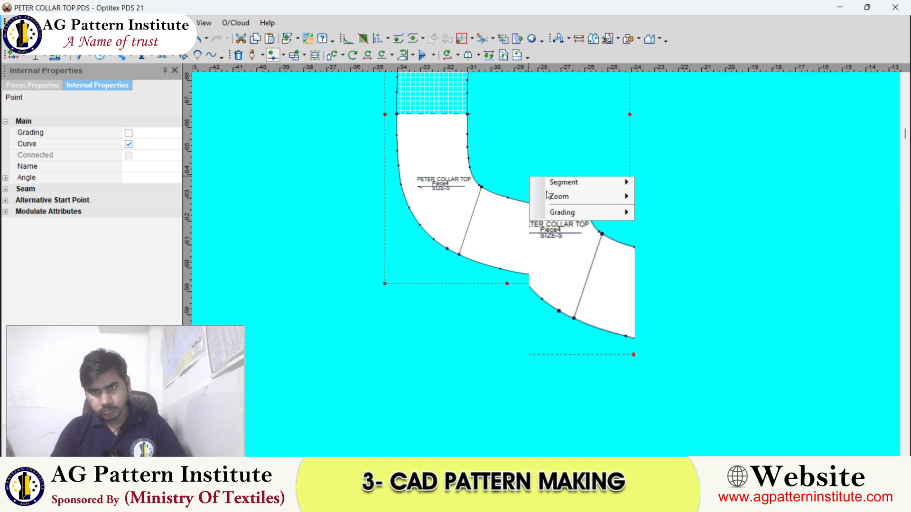
scroll(550, 270, down, 3)
scroll(550, 271, up, 4)
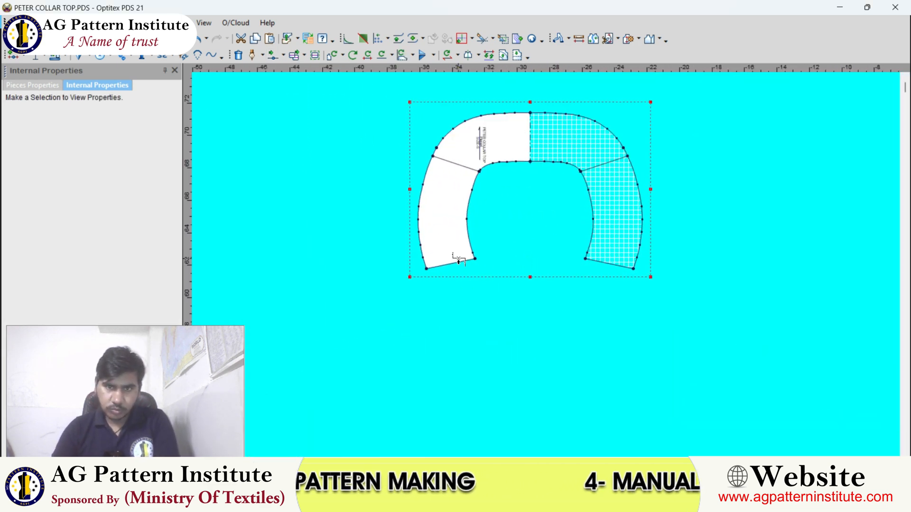
Compare the front bodice's collar outline and neck opening with the blouse photo in the Photos viewer
scroll(546, 270, down, 4)
scroll(364, 269, up, 2)
scroll(364, 270, up, 2)
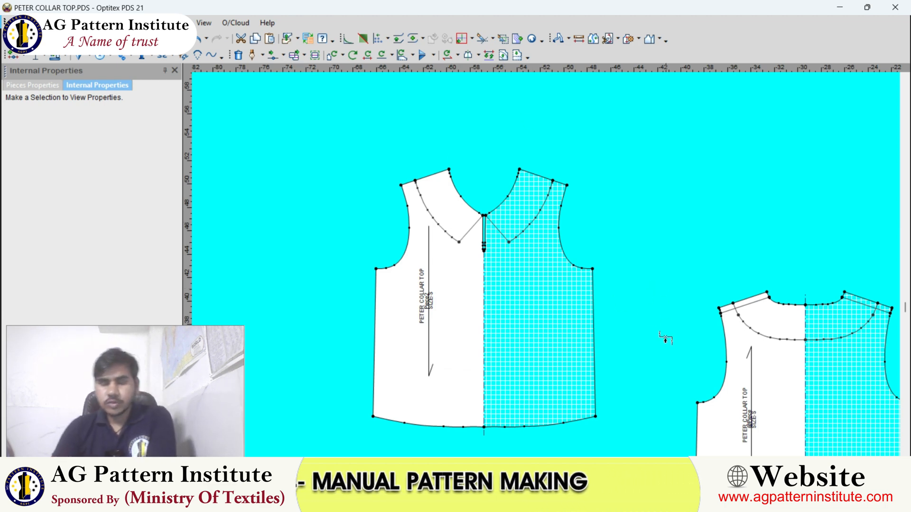
key(alt+Tab)
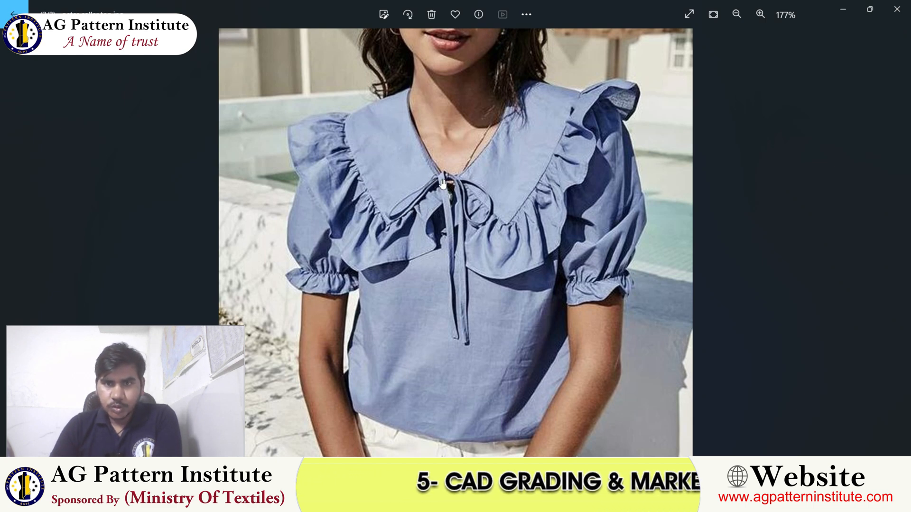
key(alt+Tab)
scroll(603, 342, up, 1)
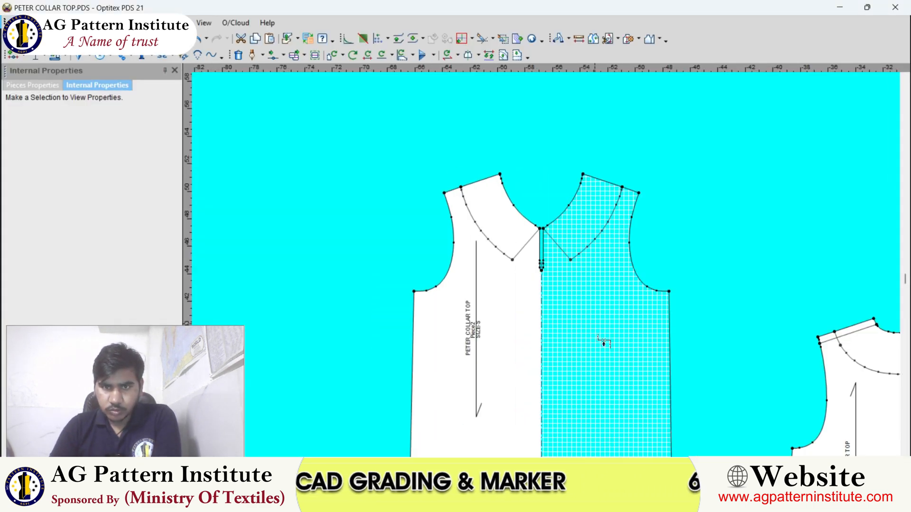
click(549, 425)
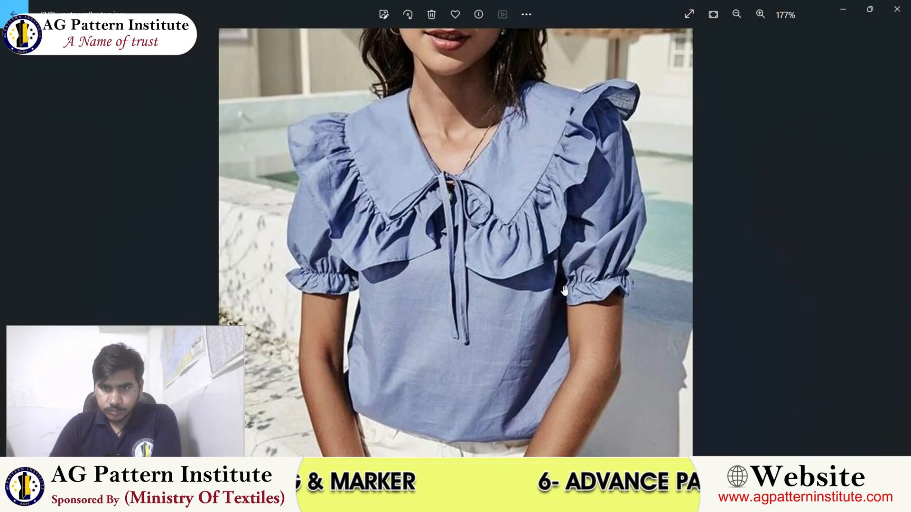
key(alt+Tab)
scroll(550, 265, up, 1)
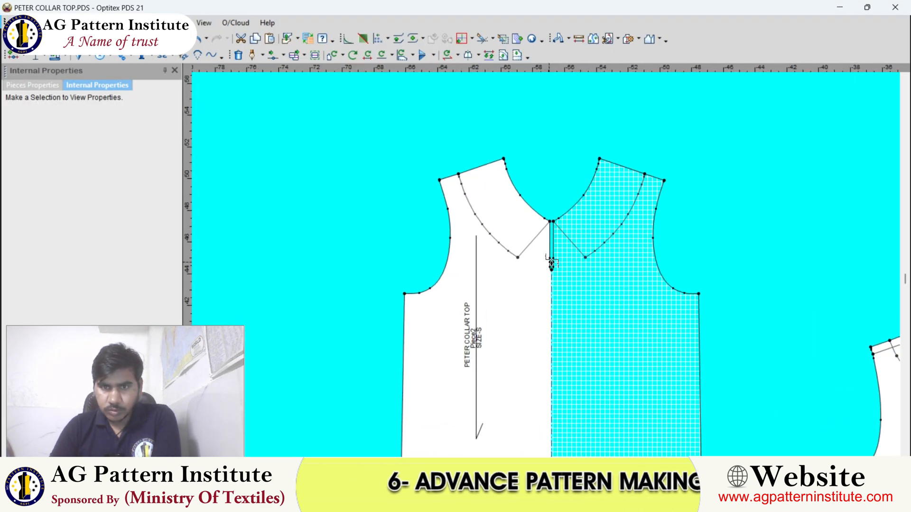
Move the collar's outer front corner point down and inward to make the collar tip more pointed
scroll(548, 262, down, 6)
scroll(547, 265, up, 4)
scroll(546, 266, up, 5)
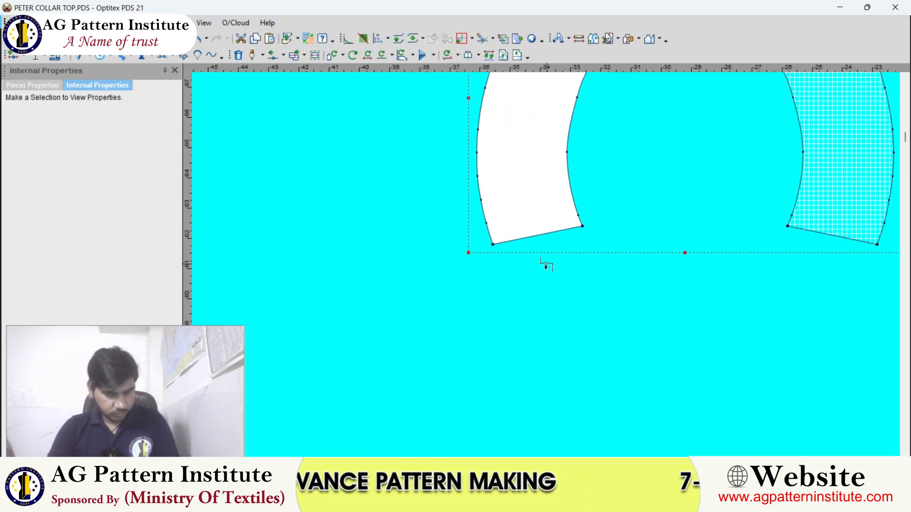
scroll(474, 240, up, 2)
drag(473, 224, 487, 252)
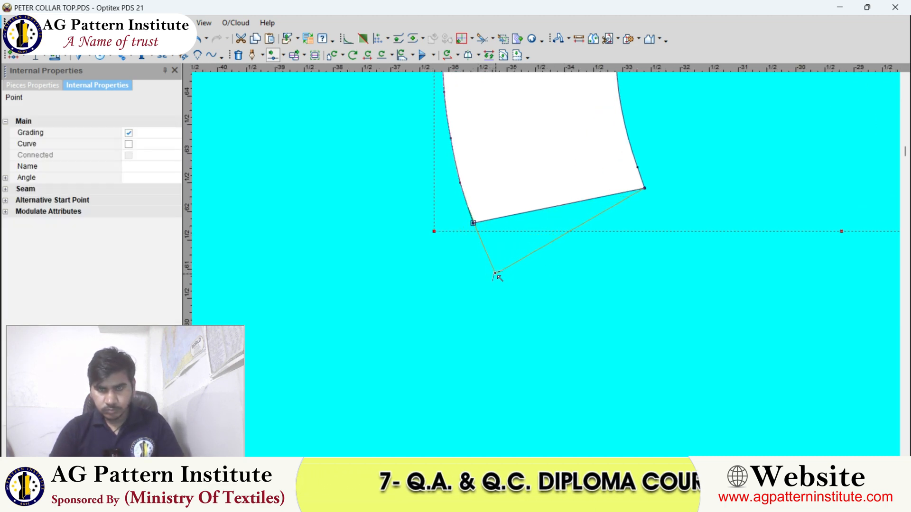
click(495, 273)
key(Return)
scroll(552, 265, down, 8)
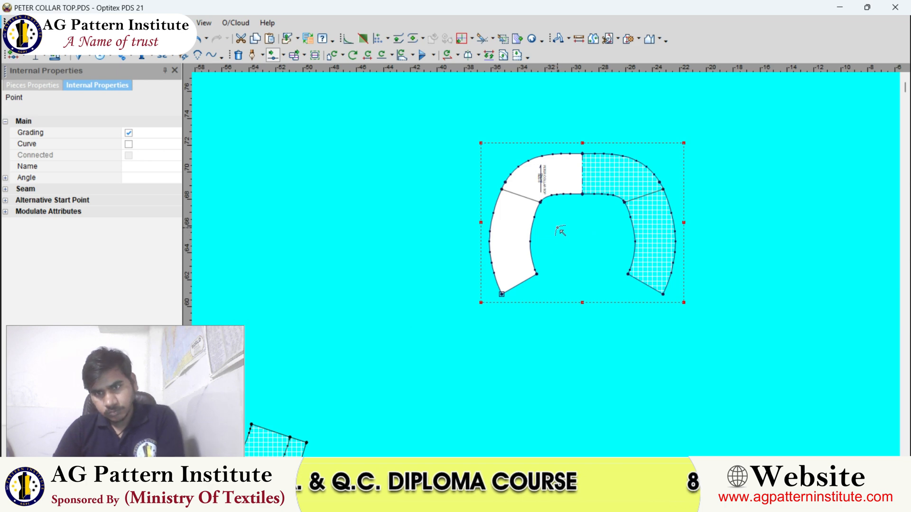
Rotate the full collar piece 90 degrees clockwise so its front ends face left
right_click(561, 232)
click(573, 245)
scroll(503, 218, up, 4)
click(521, 250)
scroll(546, 265, down, 3)
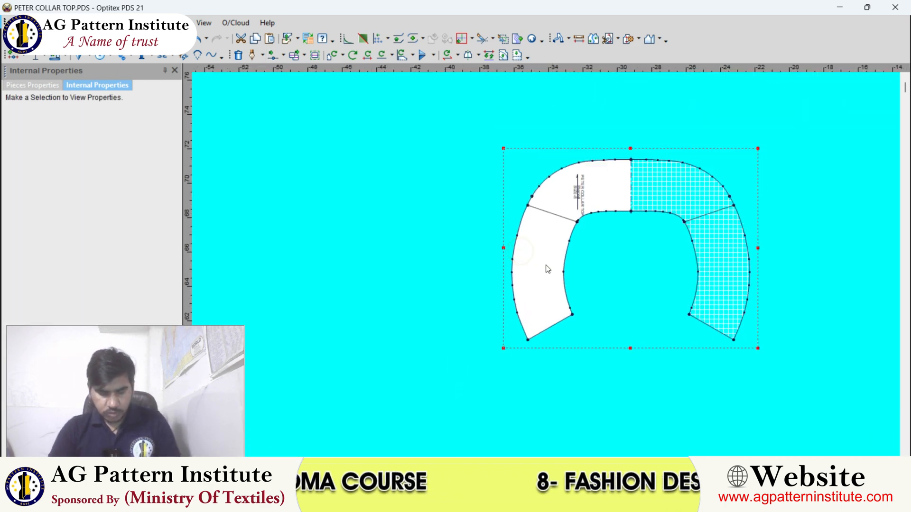
key(slash)
scroll(545, 266, up, 3)
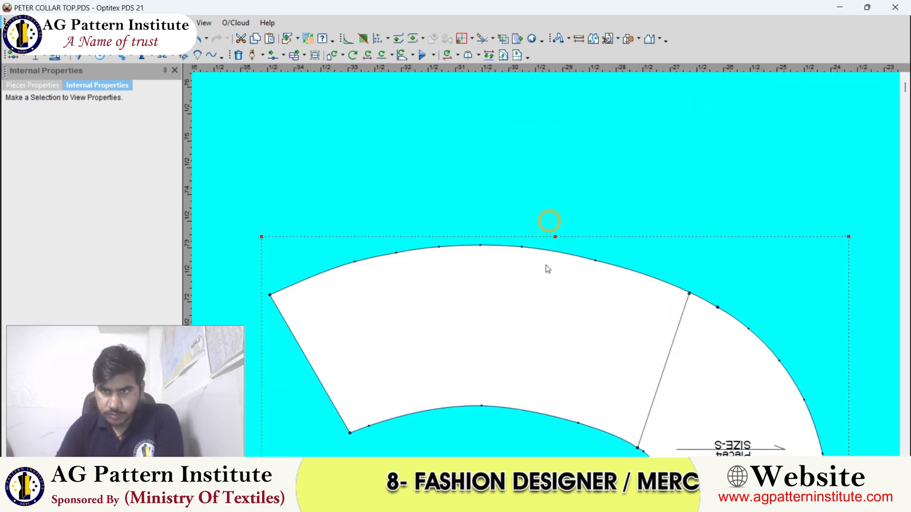
scroll(545, 266, up, 3)
scroll(544, 270, down, 3)
scroll(543, 268, up, 3)
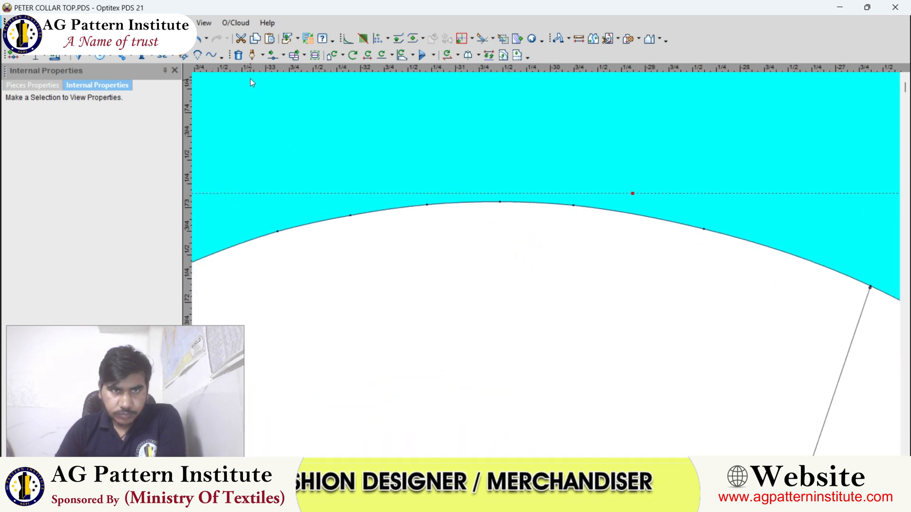
Move the collar's outer front edge points proportionally by 0.01 horizontally and -0.02 vertically to smooth the curve
click(283, 57)
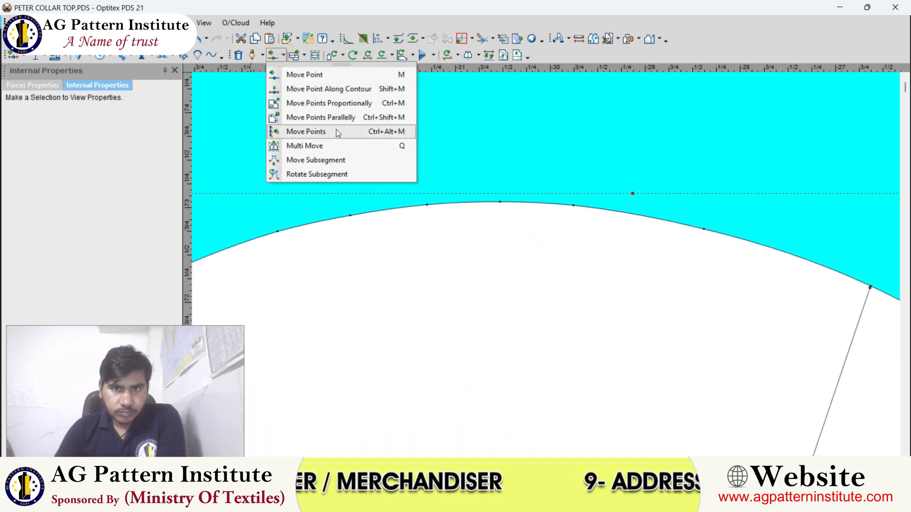
click(316, 101)
scroll(546, 265, down, 1)
click(506, 242)
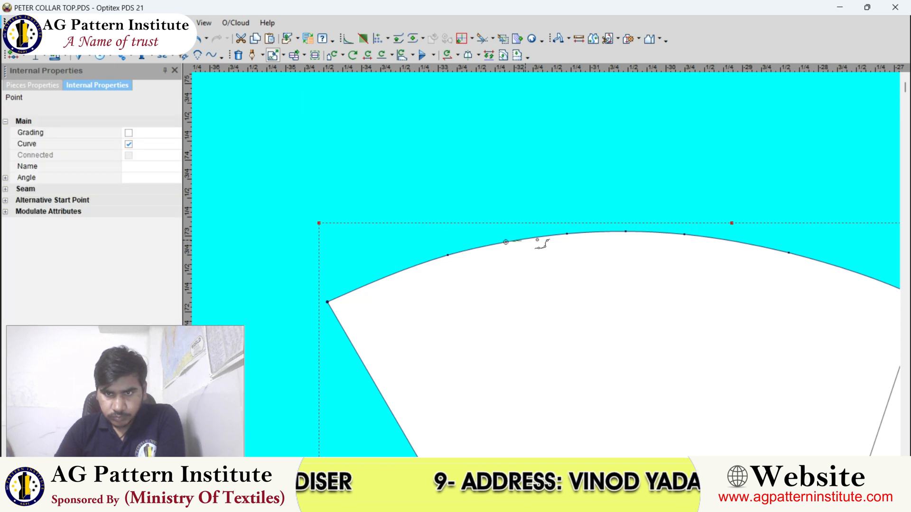
click(684, 235)
scroll(544, 264, up, 3)
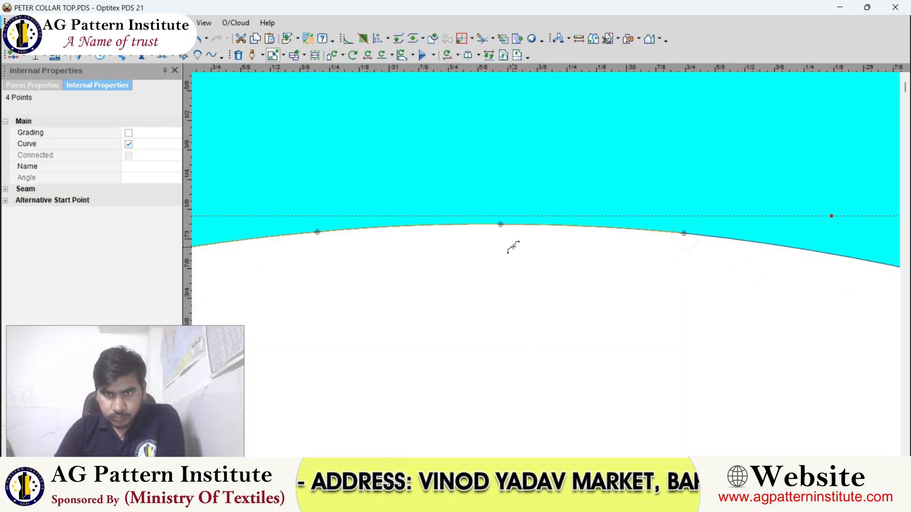
drag(502, 223, 499, 246)
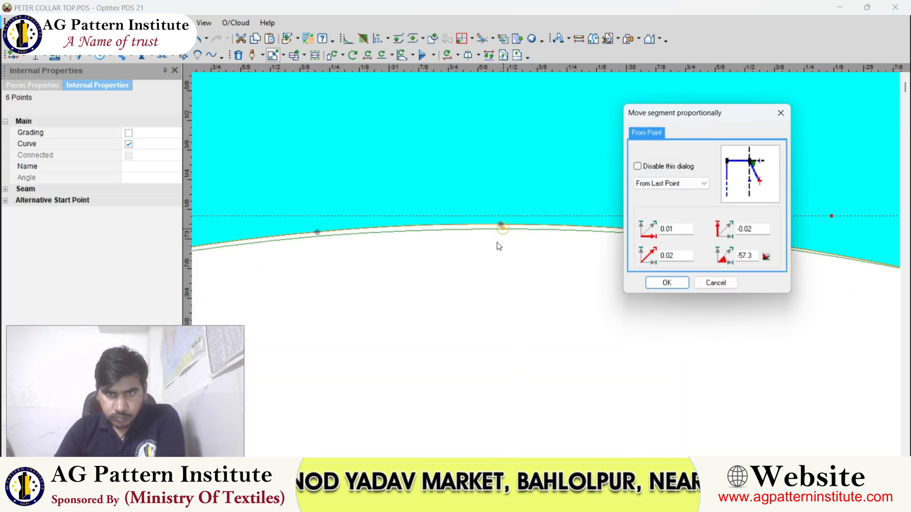
click(667, 283)
scroll(548, 266, down, 3)
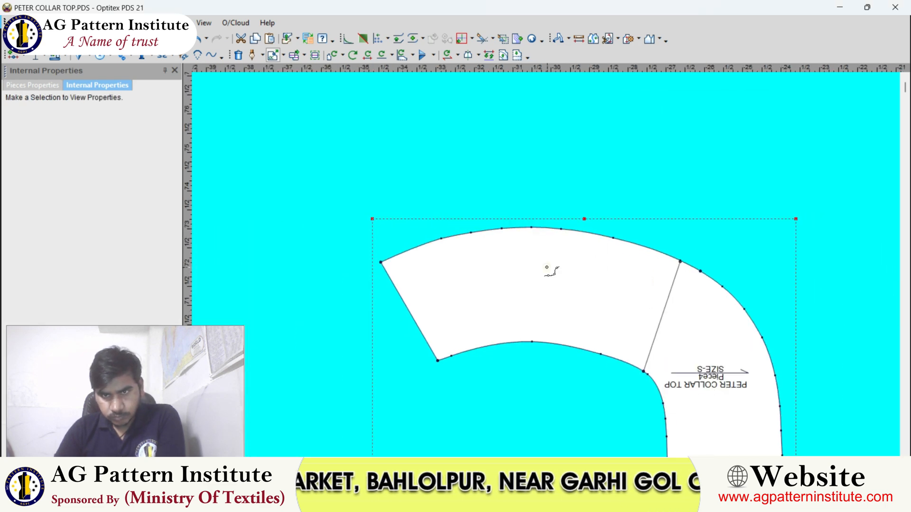
Refine the collar's inner neck curve by moving the curve point just in front of the shoulder line
scroll(545, 267, up, 5)
right_click(486, 161)
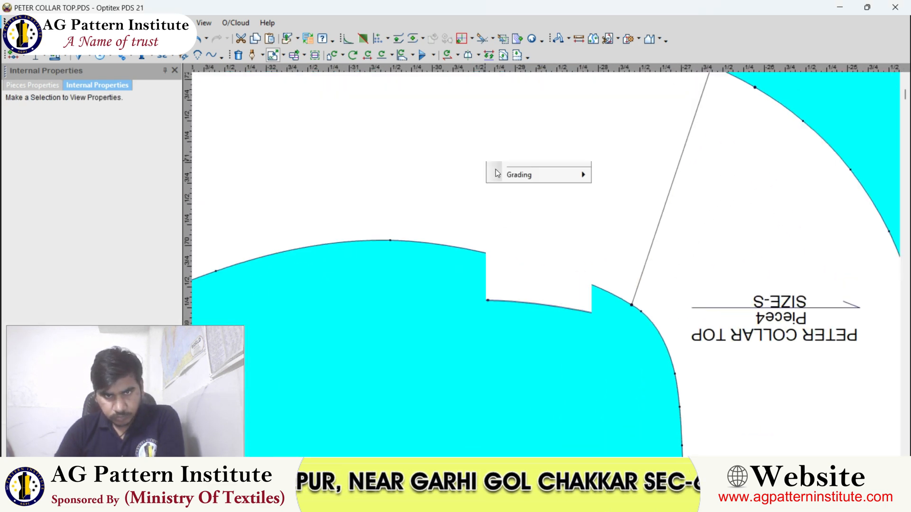
click(495, 169)
scroll(546, 266, down, 3)
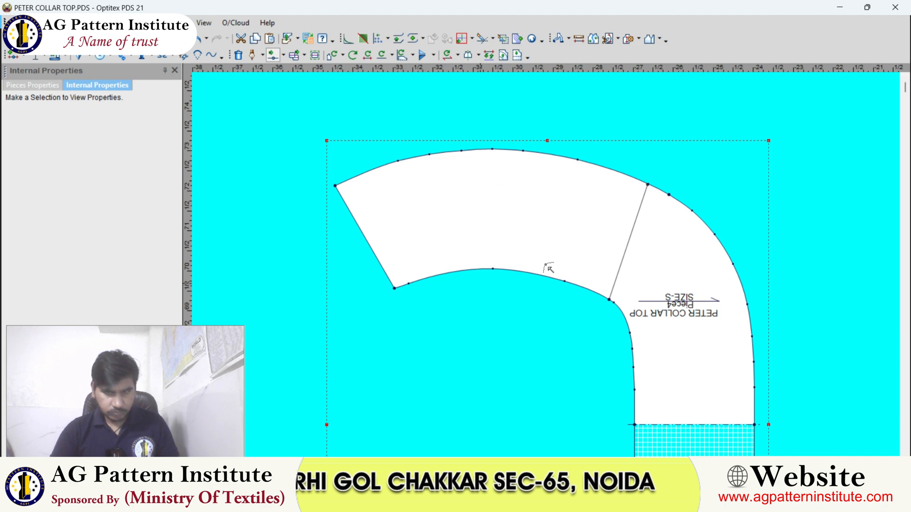
scroll(542, 258, up, 5)
scroll(555, 270, down, 2)
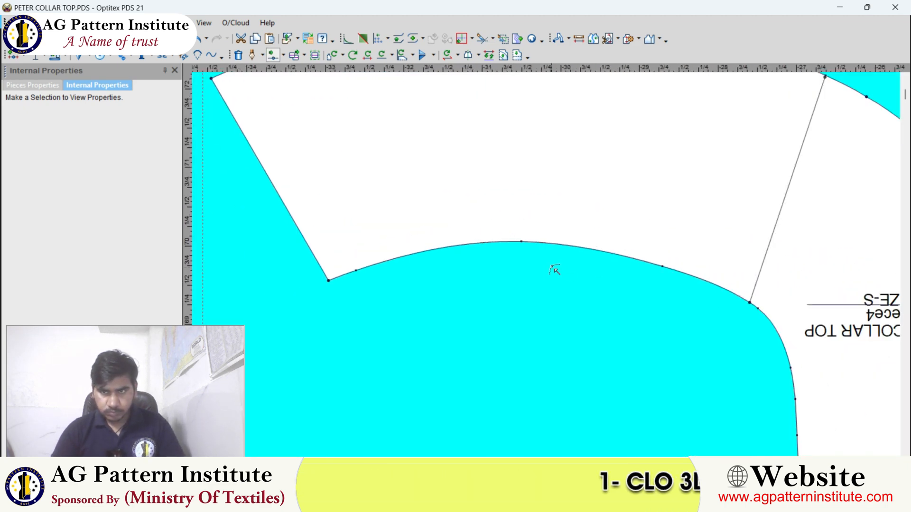
scroll(605, 278, up, 3)
click(647, 292)
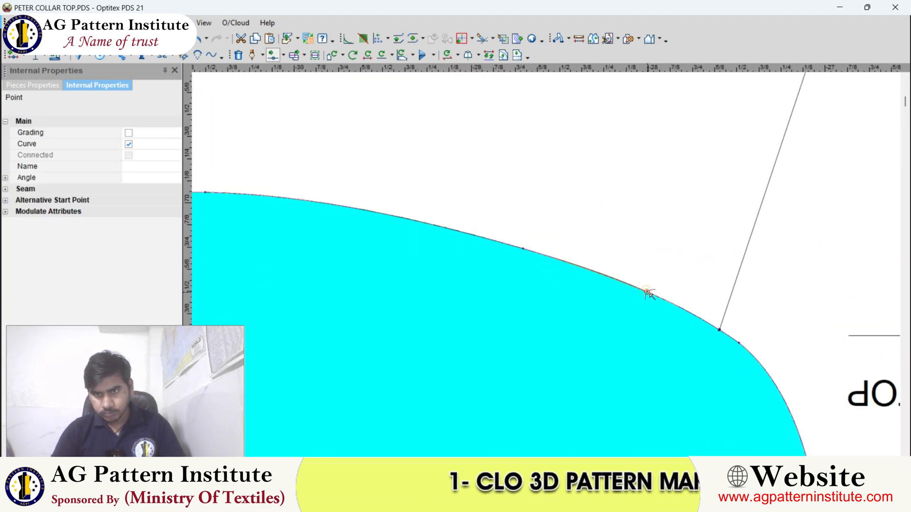
scroll(543, 264, up, 2)
click(457, 209)
scroll(546, 268, down, 5)
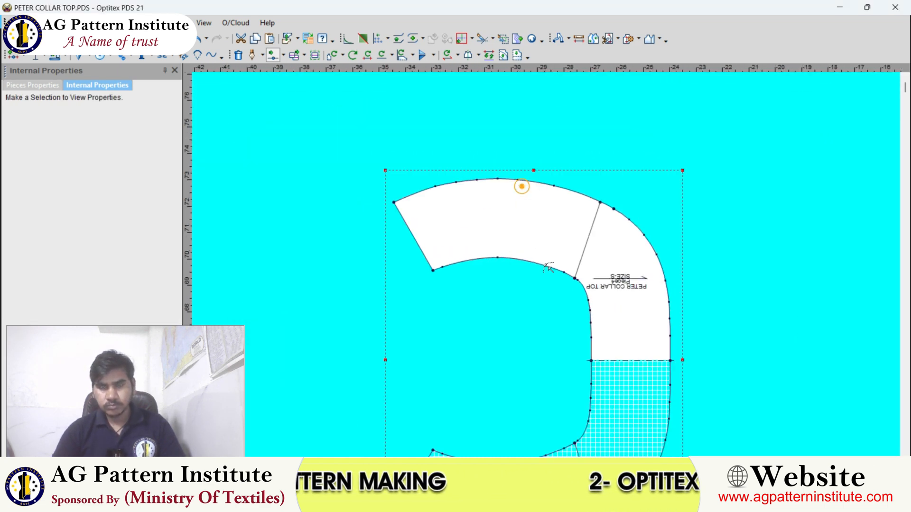
scroll(546, 265, down, 3)
right_click(581, 214)
click(589, 214)
scroll(575, 226, up, 3)
scroll(476, 240, down, 3)
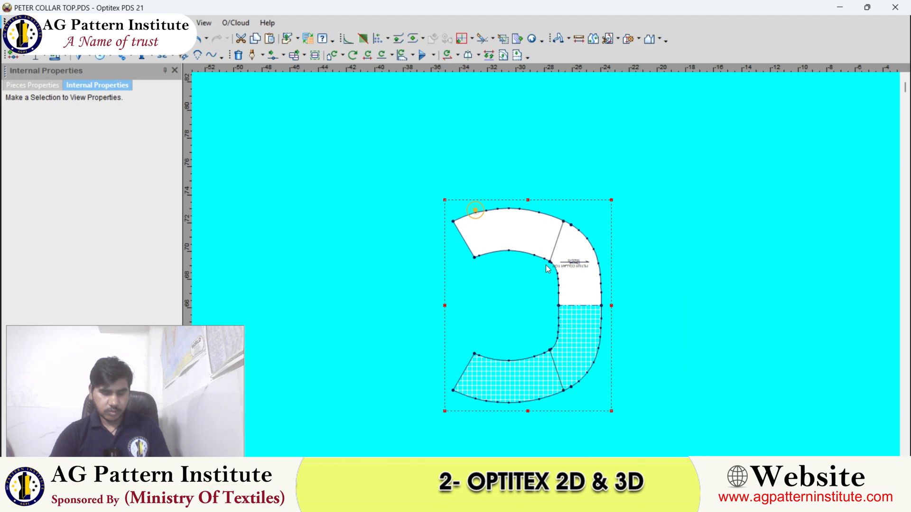
Rotate the collar so its front ends point down and place it beside the front bodice's neckline
key(bracketleft)
key(space)
scroll(560, 266, down, 5)
scroll(474, 304, up, 3)
click(457, 152)
scroll(493, 260, up, 3)
scroll(479, 278, down, 4)
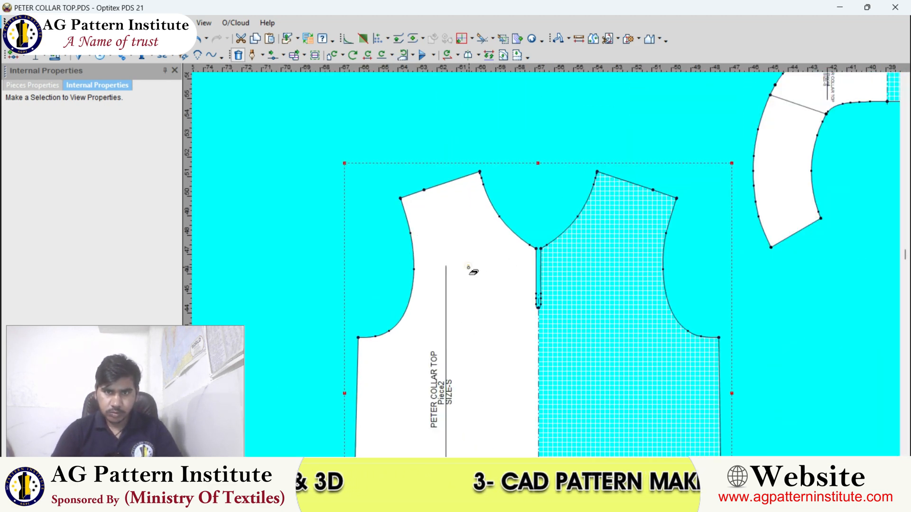
scroll(562, 240, up, 3)
scroll(562, 241, up, 3)
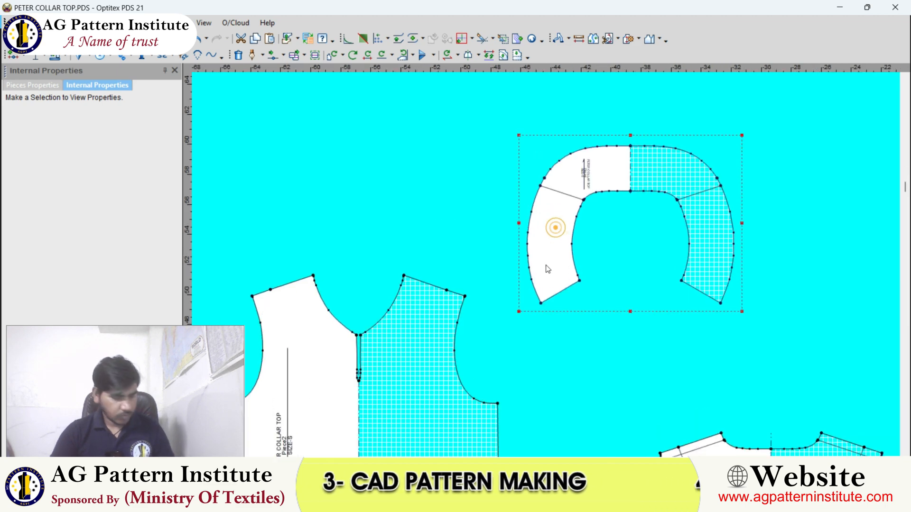
Walk the collar's neck edge along the front bodice neckline to check the fit, and restore the collar's original position
click(589, 299)
scroll(545, 268, down, 2)
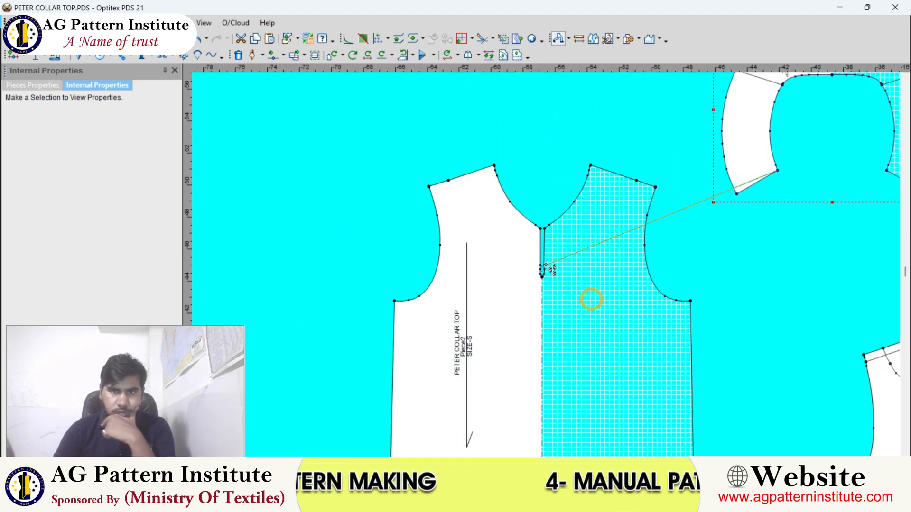
click(539, 228)
click(525, 217)
scroll(519, 218, up, 2)
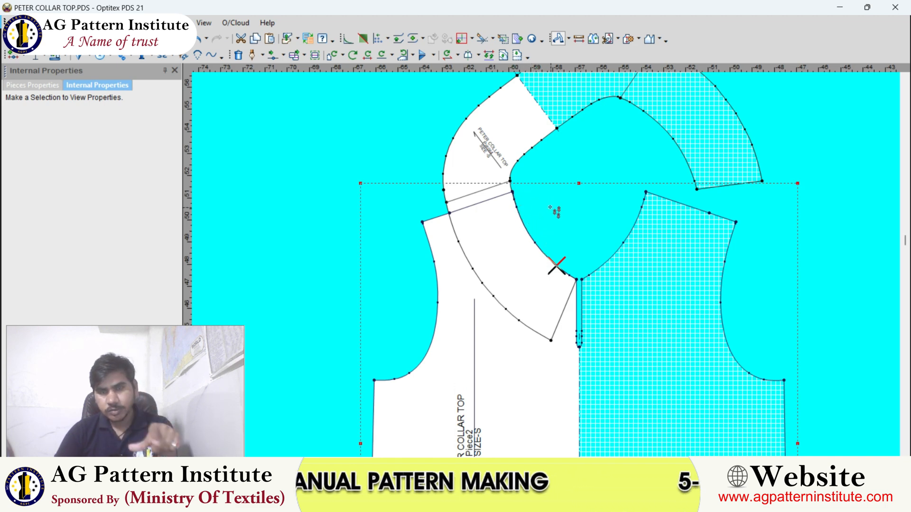
scroll(570, 224, down, 3)
right_click(650, 155)
click(663, 171)
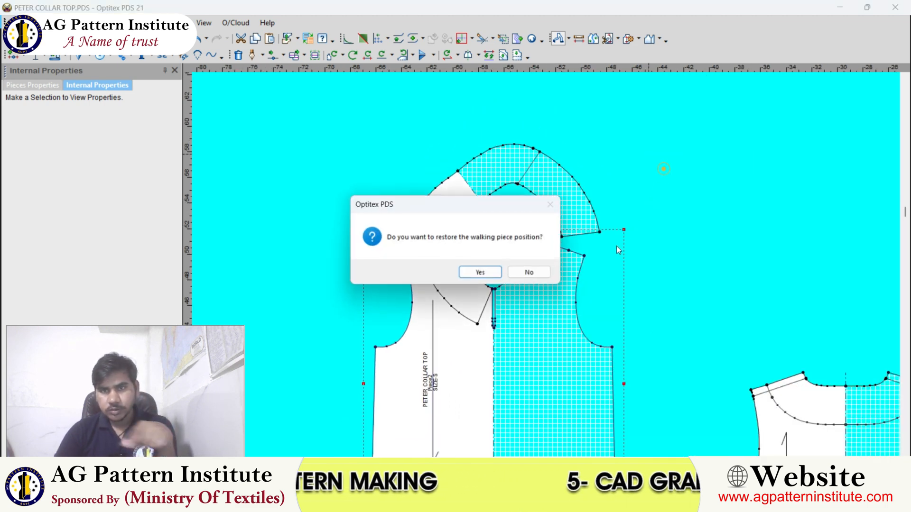
click(486, 273)
Rotate the collar so its front ends face left, and name the piece COLLER
scroll(534, 232, up, 2)
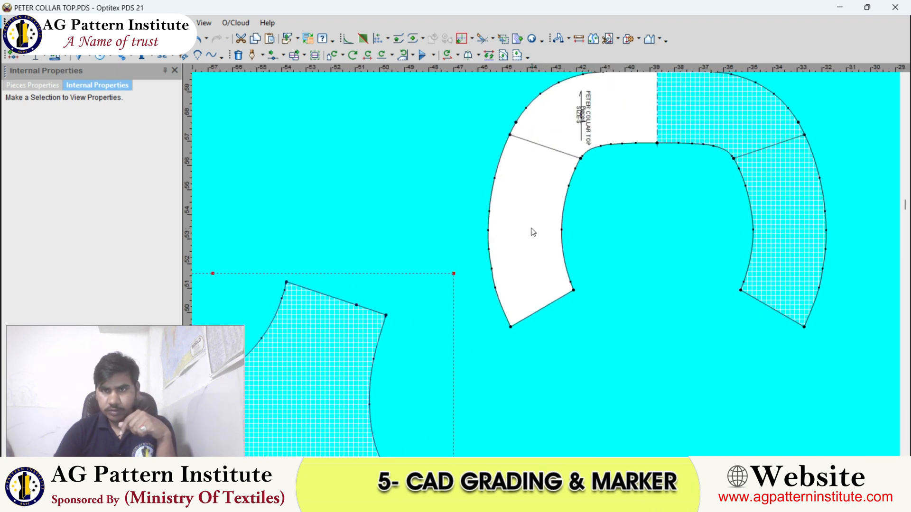
scroll(553, 257, down, 2)
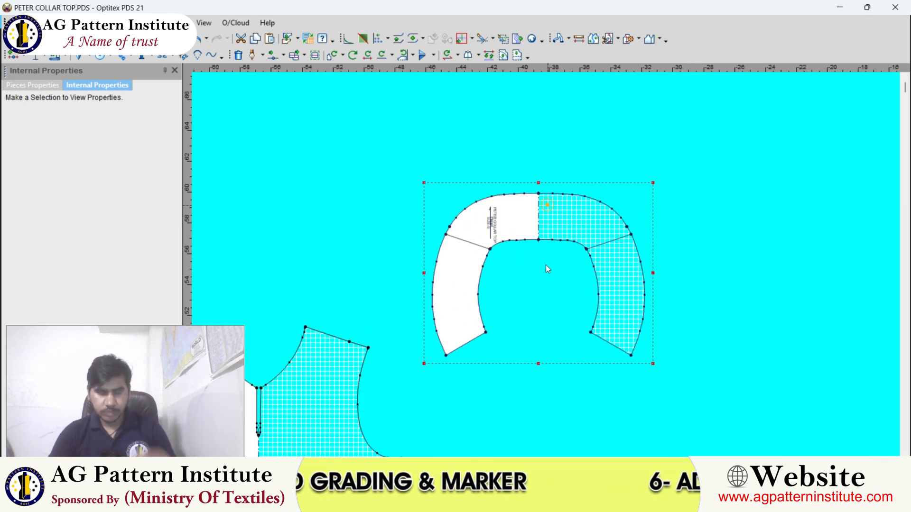
scroll(546, 237, down, 2)
key(ctrl+r)
scroll(546, 264, up, 2)
click(546, 263)
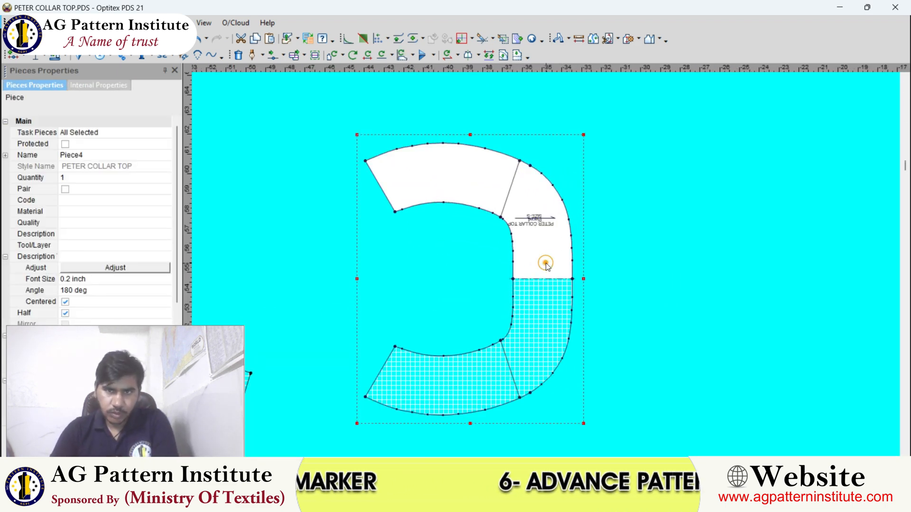
click(86, 154)
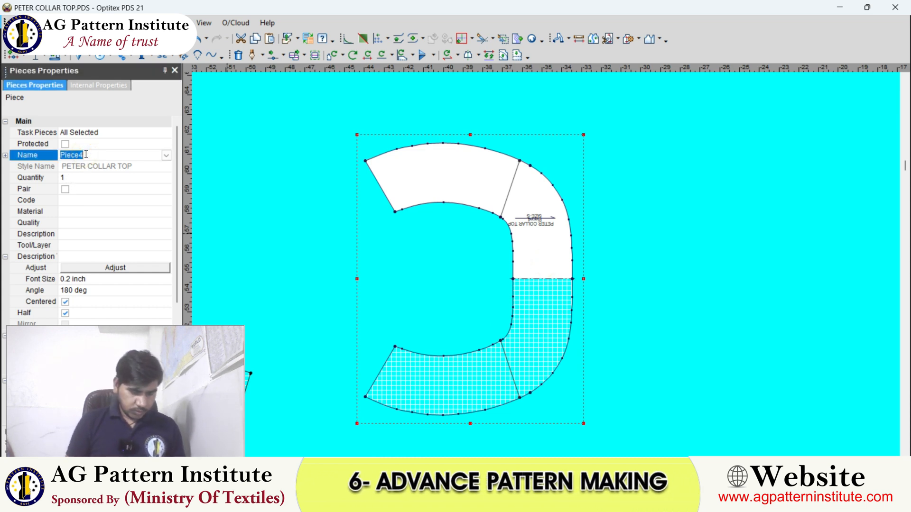
text(COLLER)
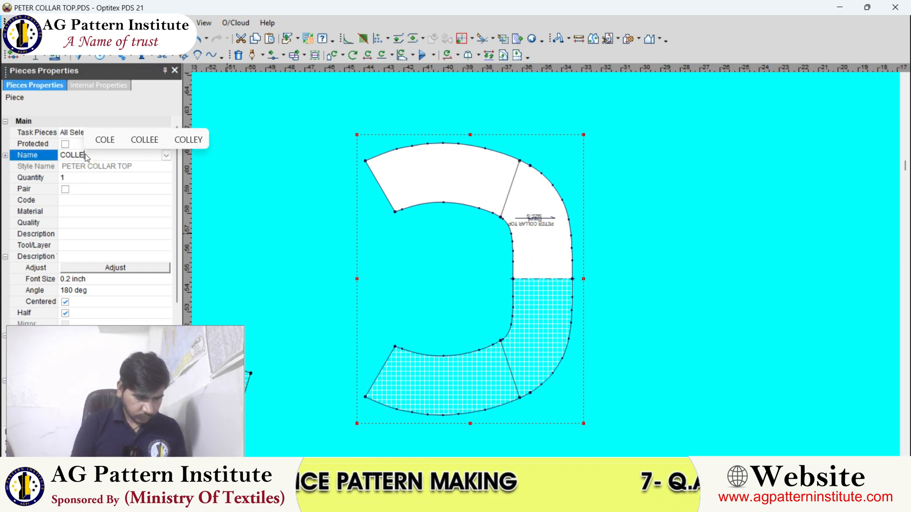
key(Return)
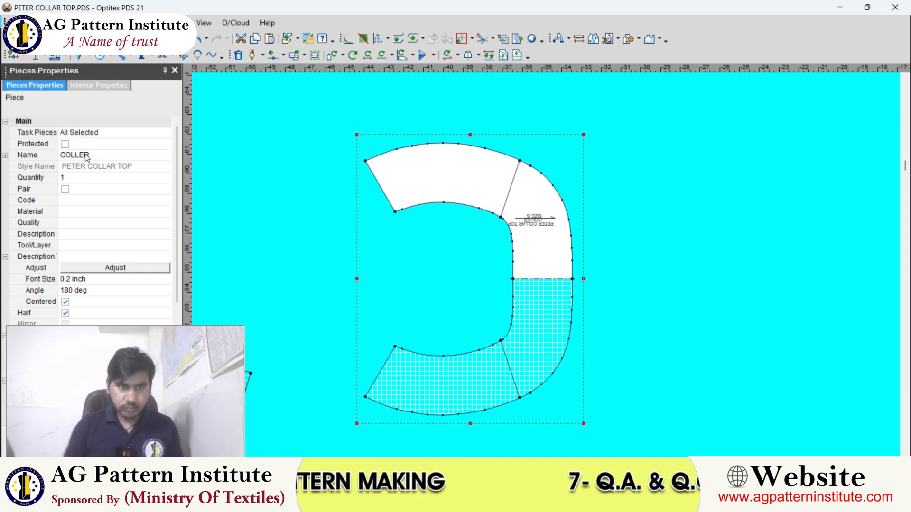
Set the collar piece's code to CUT-2 and mark it as a pair
click(72, 200)
text(CUT)
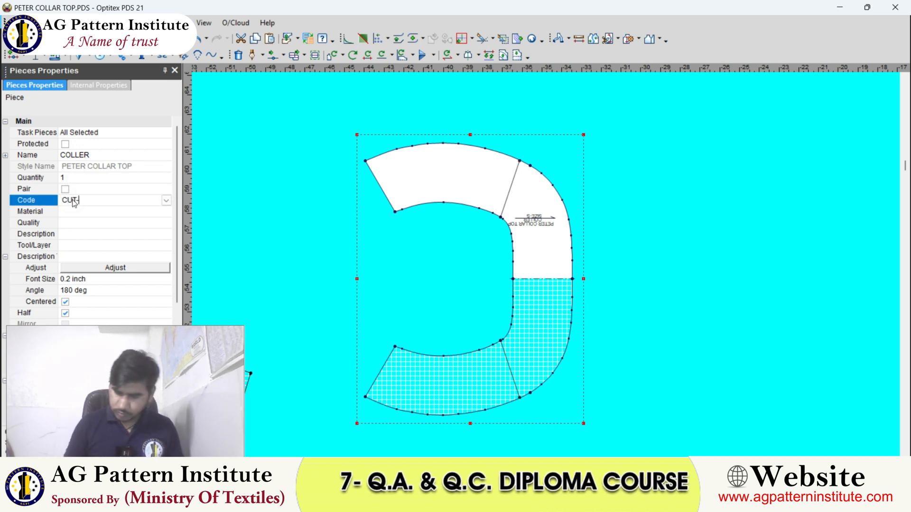
key(Return)
click(65, 189)
Examine the collar line on the back bodice and compare it with the collar piece's centre back
scroll(546, 267, down, 5)
scroll(555, 217, up, 2)
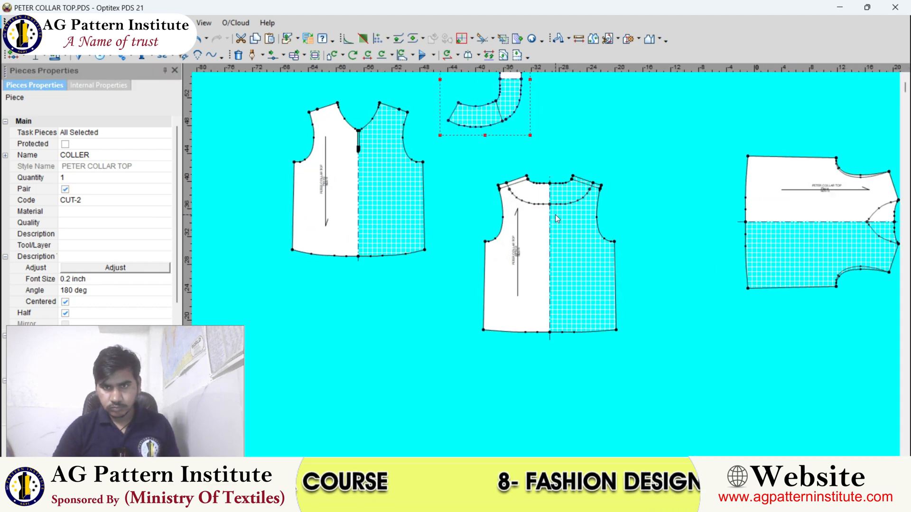
scroll(556, 216, up, 3)
click(554, 259)
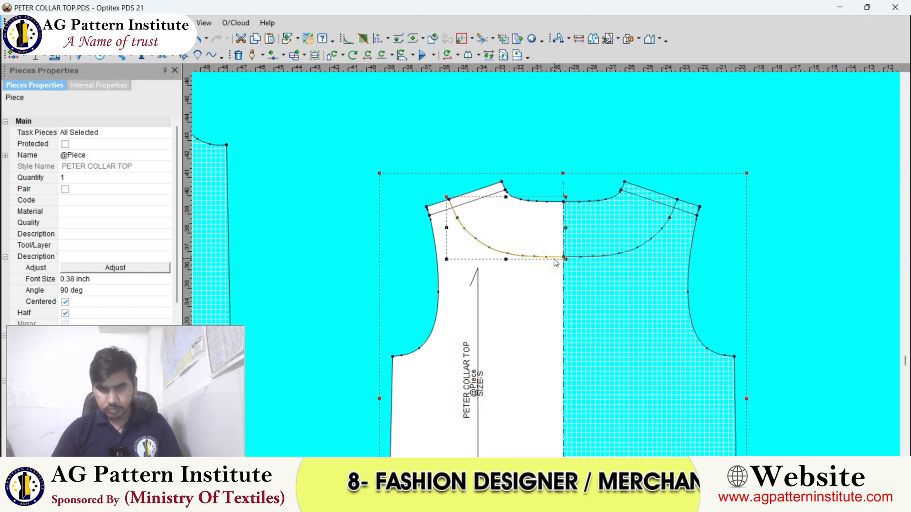
scroll(553, 263, down, 4)
scroll(552, 263, up, 6)
click(558, 262)
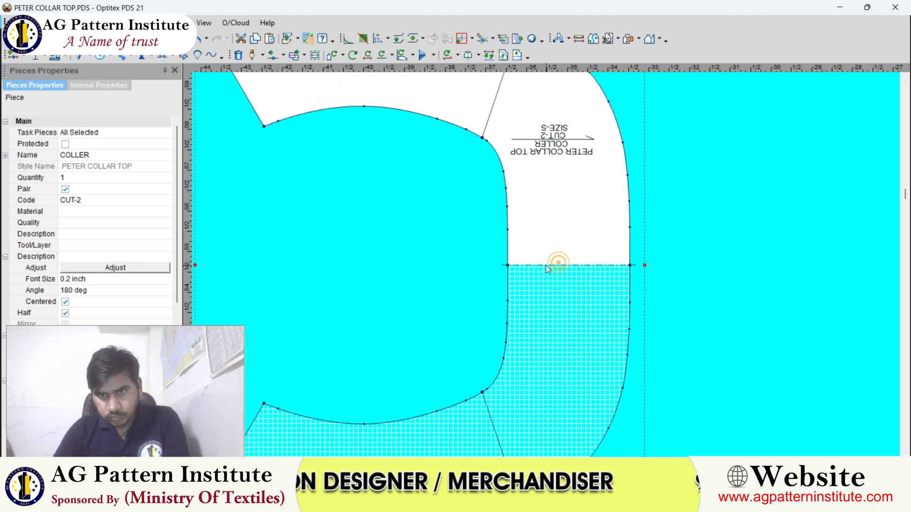
Rotate the collar piece 90 degrees counter-clockwise so its front ends point down
scroll(546, 265, up, 3)
key(m)
scroll(549, 264, down, 5)
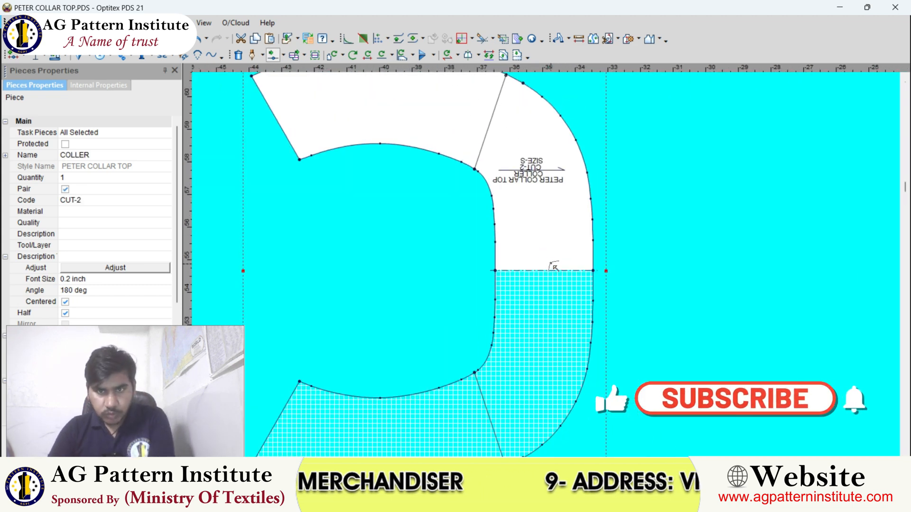
scroll(554, 267, up, 5)
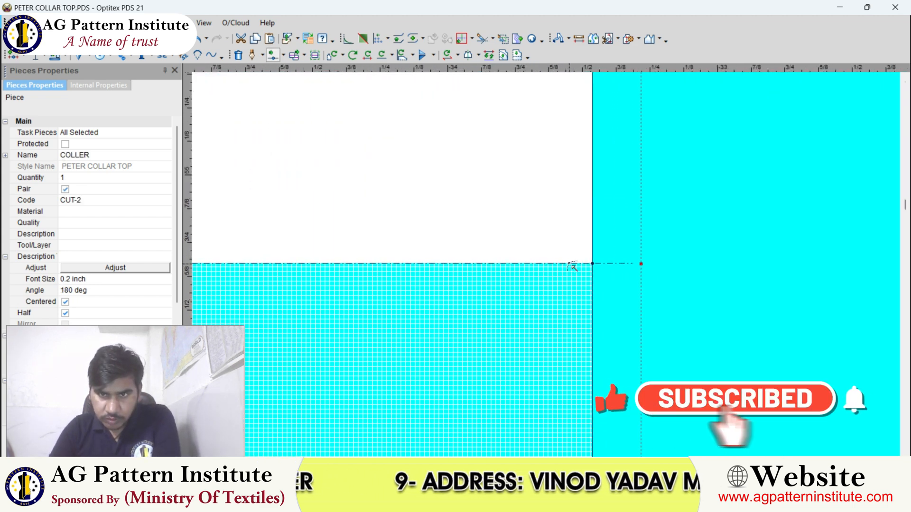
scroll(570, 264, down, 8)
key(bracketleft)
scroll(542, 269, up, 1)
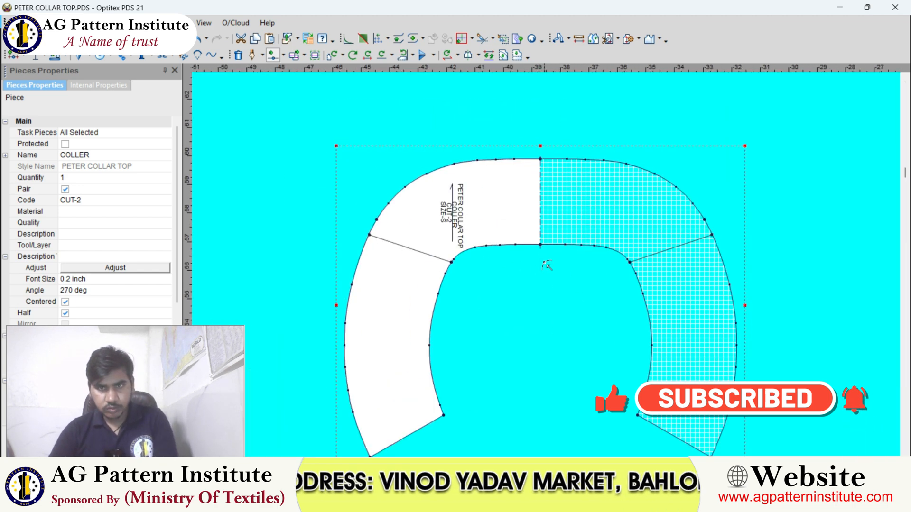
Try to move the collar's outer centre-back point 0.08 horizontally and 0 vertically
scroll(547, 266, up, 3)
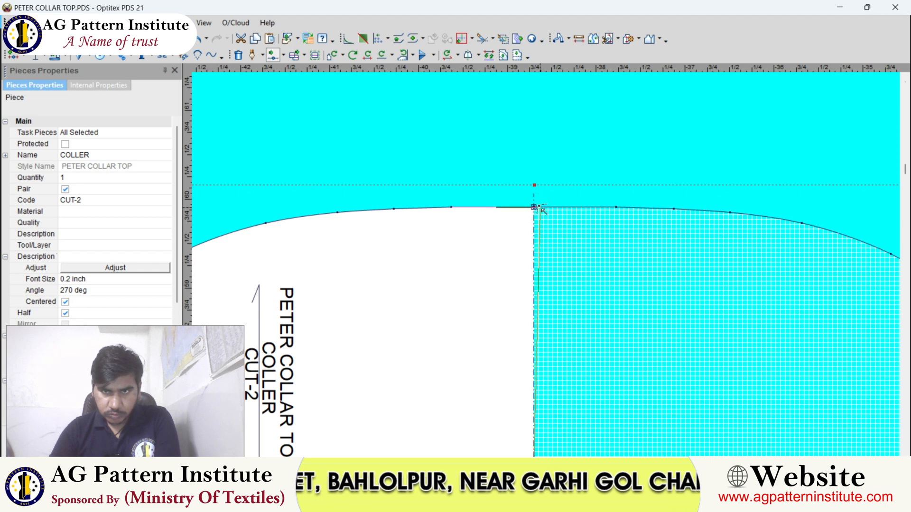
click(540, 207)
click(317, 201)
click(292, 213)
click(298, 299)
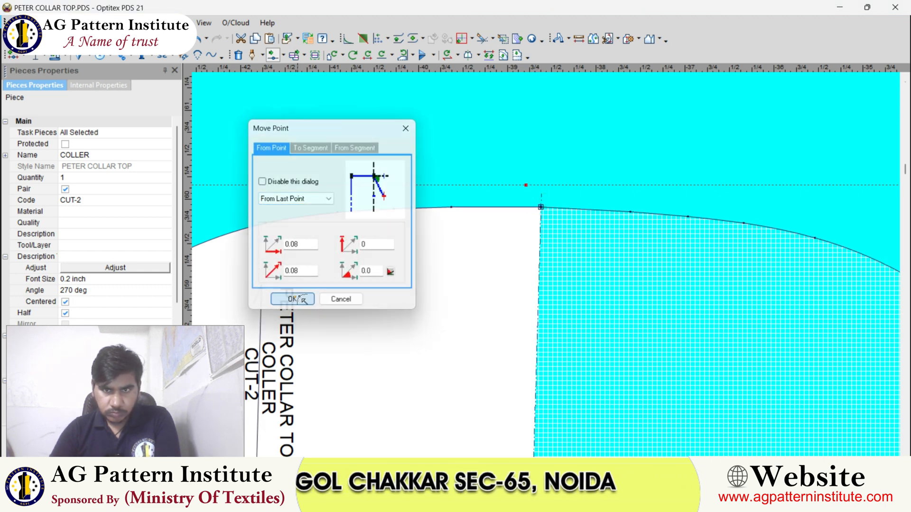
scroll(548, 271, down, 4)
scroll(546, 266, up, 4)
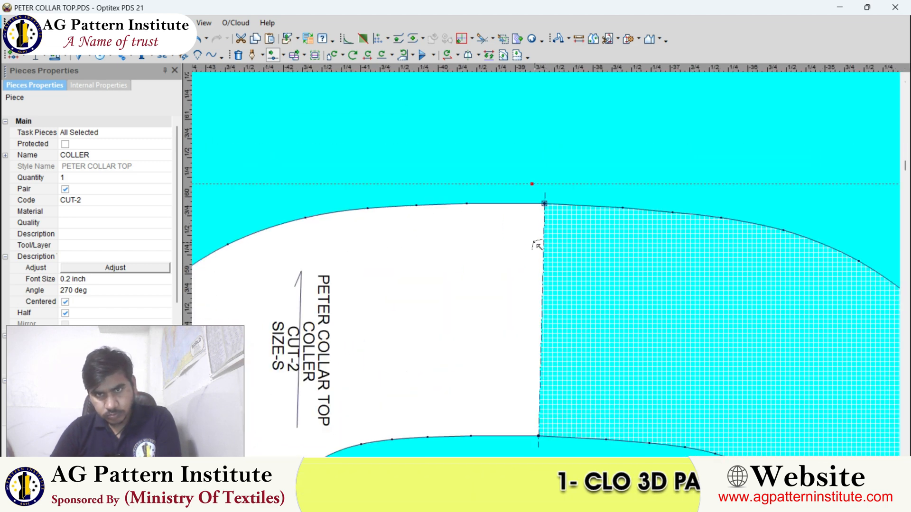
scroll(534, 247, up, 5)
scroll(532, 263, down, 6)
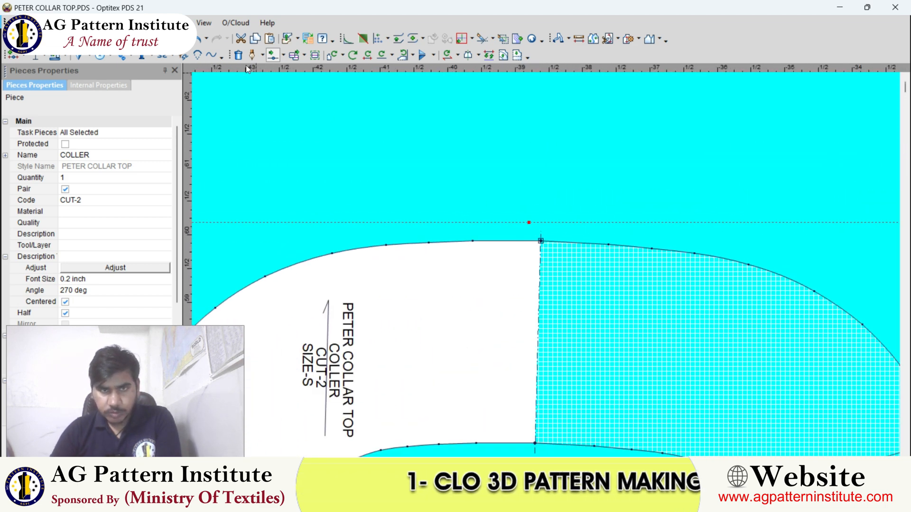
Undo the last move of the collar's outer centre-back point
click(198, 40)
scroll(549, 265, down, 3)
scroll(549, 268, up, 2)
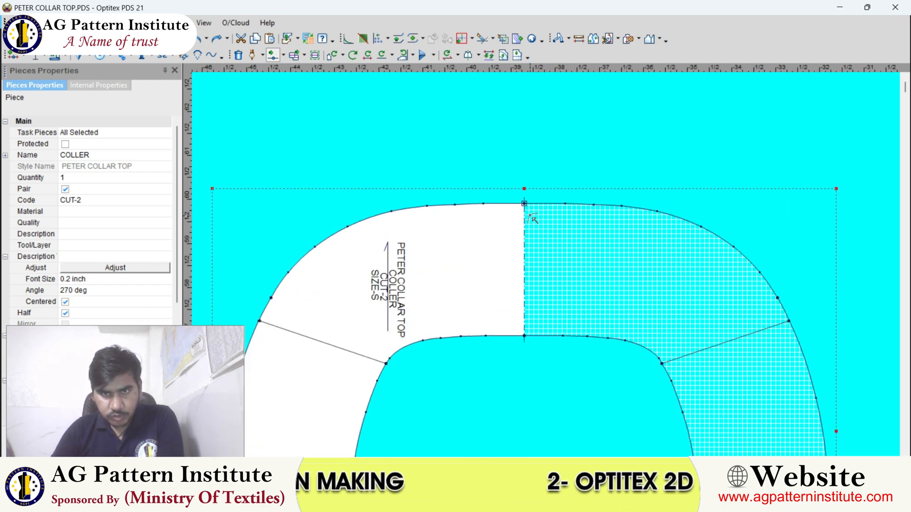
scroll(535, 220, up, 5)
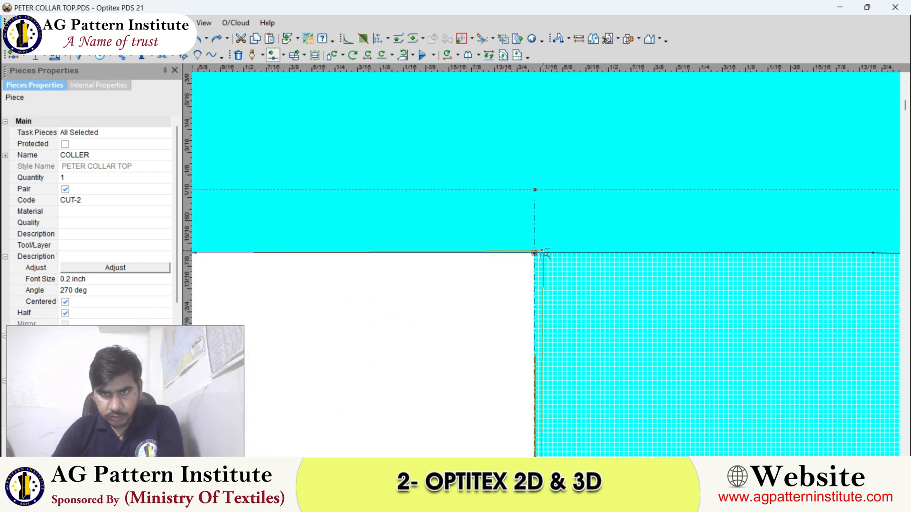
click(544, 250)
key(BackSpace)
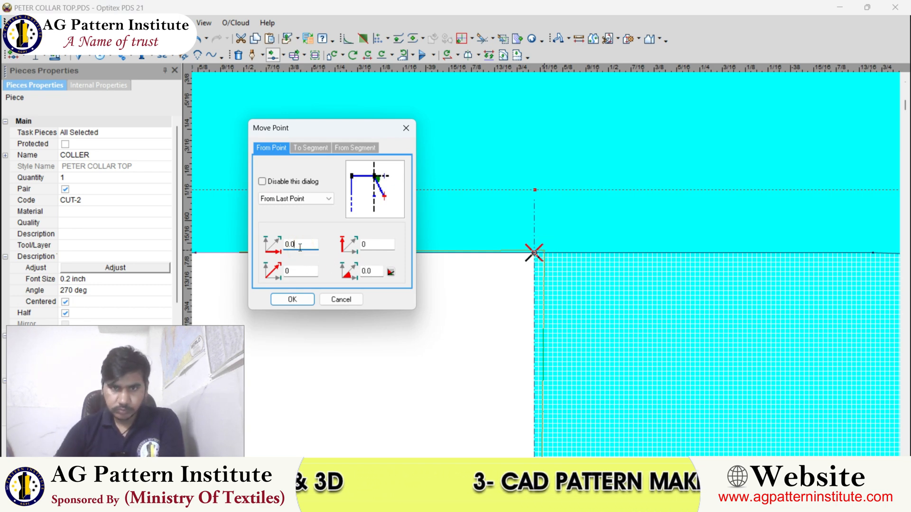
click(342, 299)
click(539, 151)
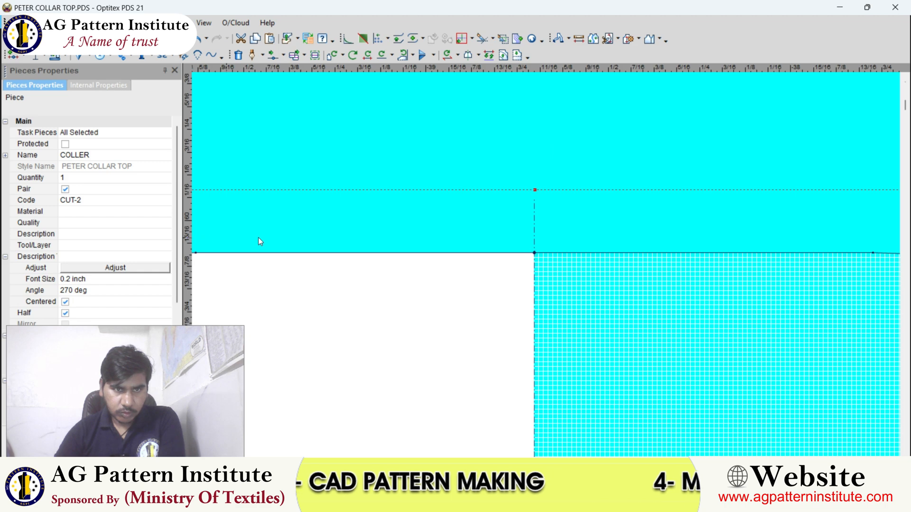
Move the collar's outer centre-back point 0.06 horizontally and 0 vertically
scroll(536, 272, down, 6)
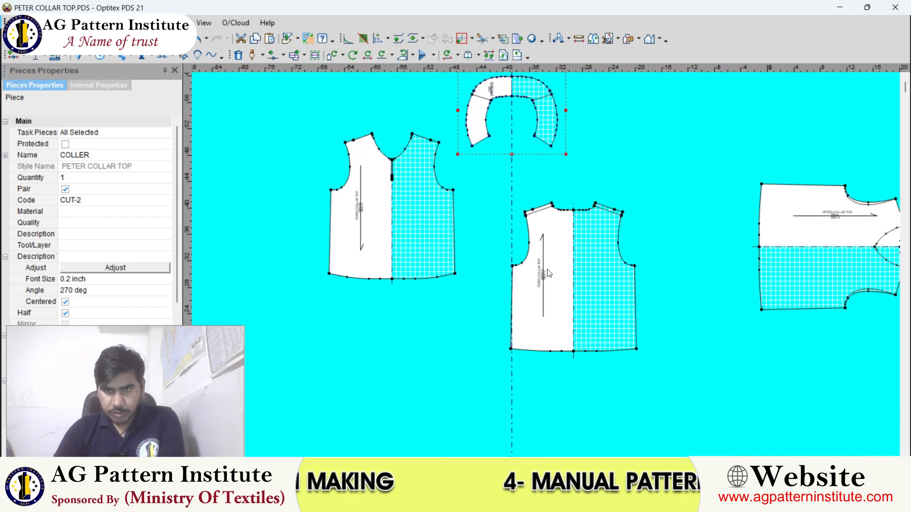
scroll(548, 274, up, 3)
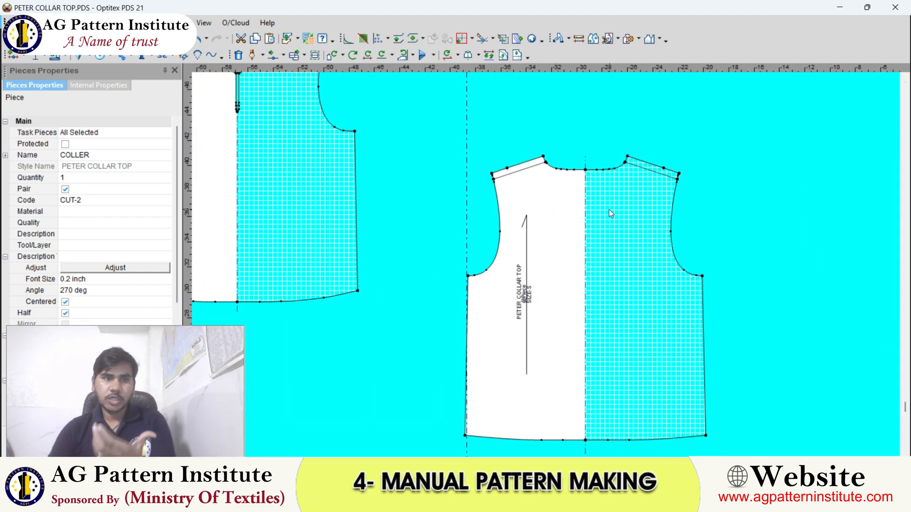
scroll(545, 264, down, 3)
scroll(545, 263, up, 5)
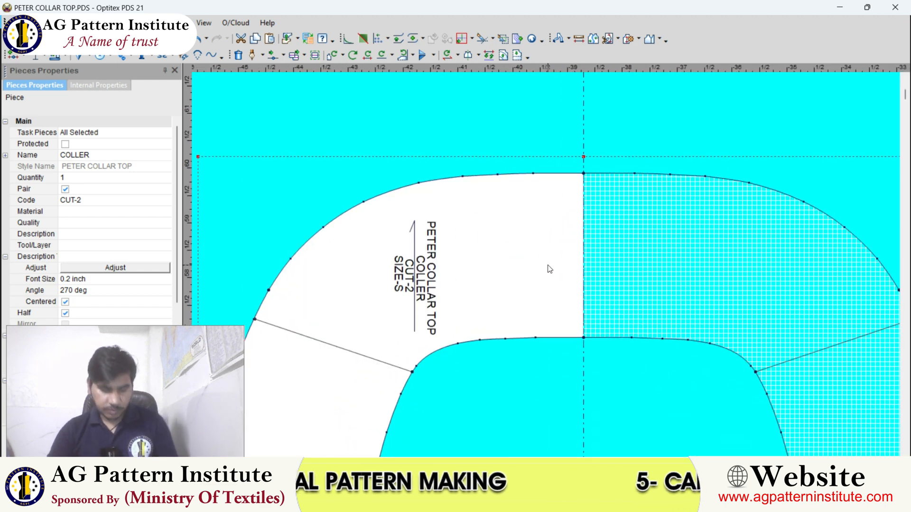
scroll(549, 269, up, 2)
scroll(583, 187, up, 3)
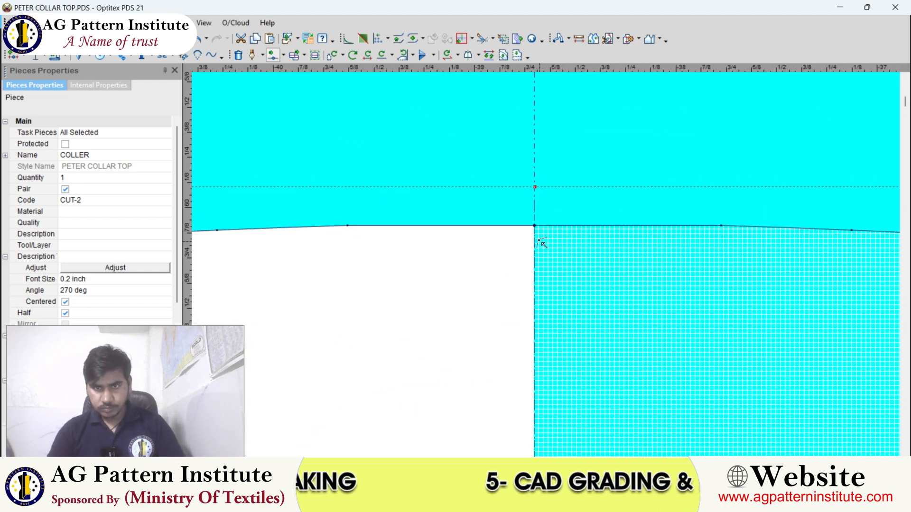
click(542, 249)
click(547, 249)
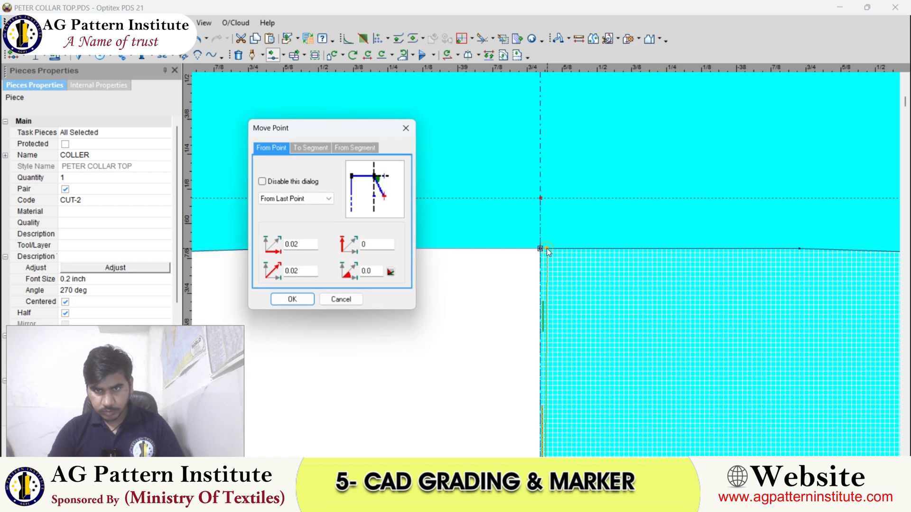
click(306, 245)
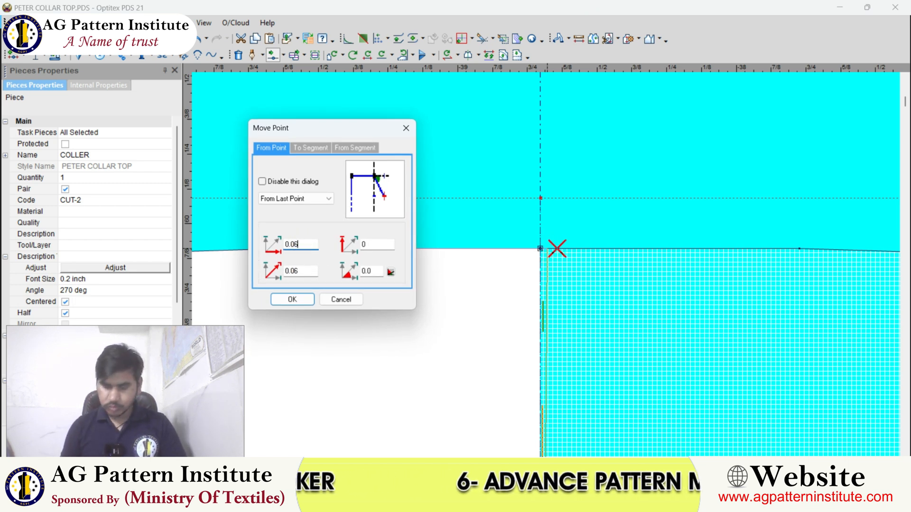
key(Return)
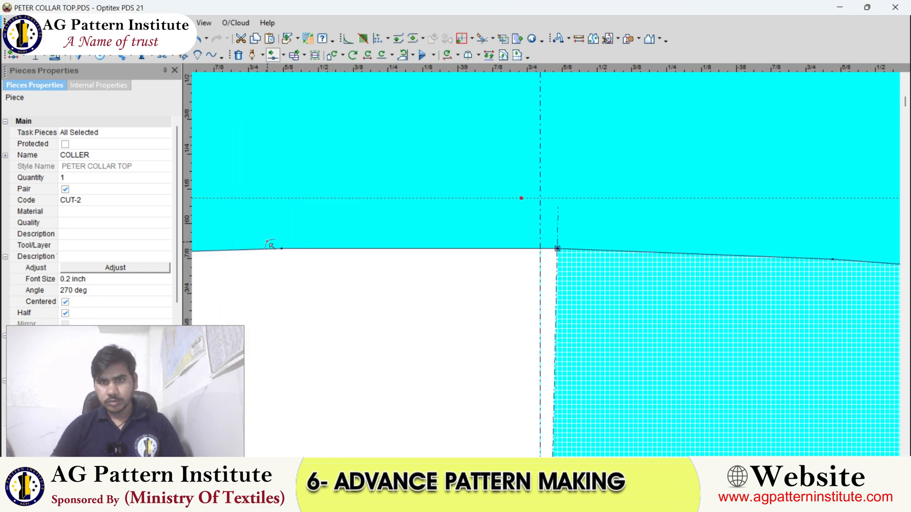
Straighten the collar piece to its centre-back line and rotate it 90 degrees clockwise so the front ends point down
scroll(546, 261, down, 3)
scroll(553, 266, up, 1)
key(Escape)
click(382, 54)
scroll(550, 280, up, 1)
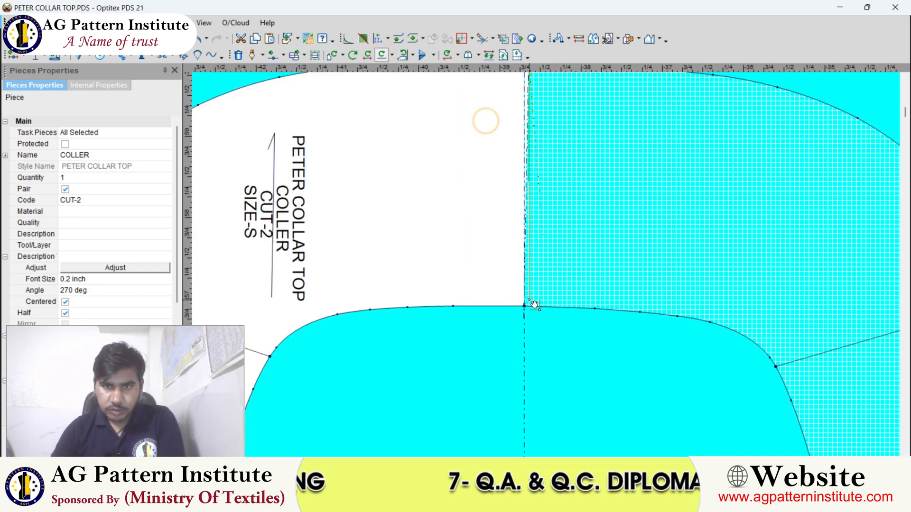
click(524, 306)
scroll(534, 306, down, 3)
right_click(480, 154)
click(506, 173)
scroll(544, 264, down, 1)
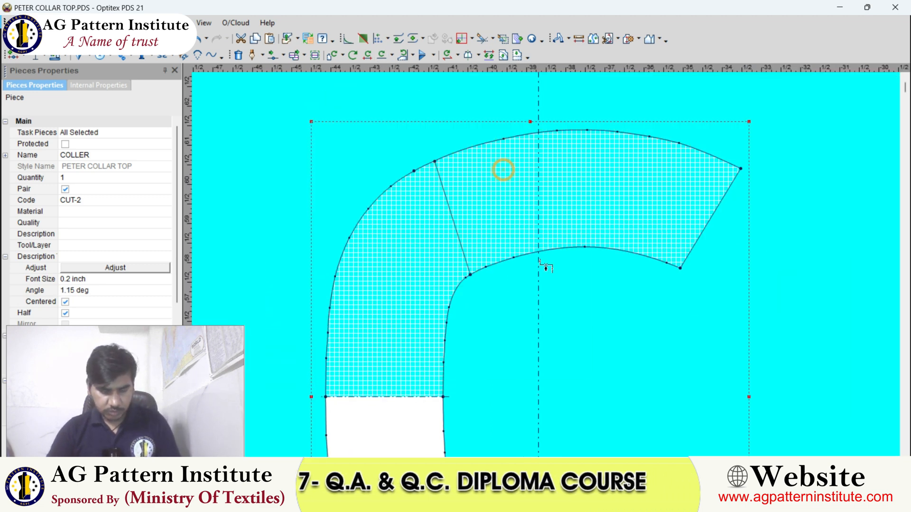
key(bracketright)
scroll(528, 216, up, 2)
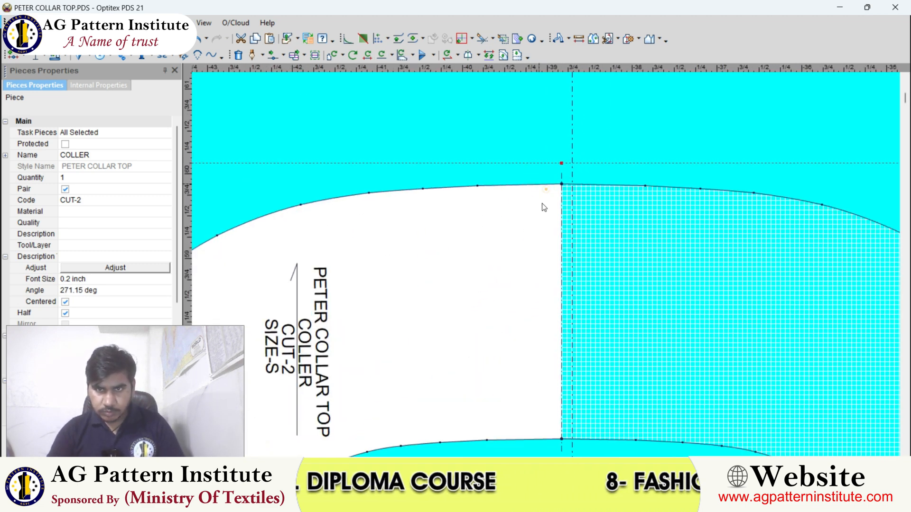
Nudge the collar's outer centre-back point slightly straight down to flatten the outer edge
scroll(546, 237, up, 2)
scroll(548, 267, up, 3)
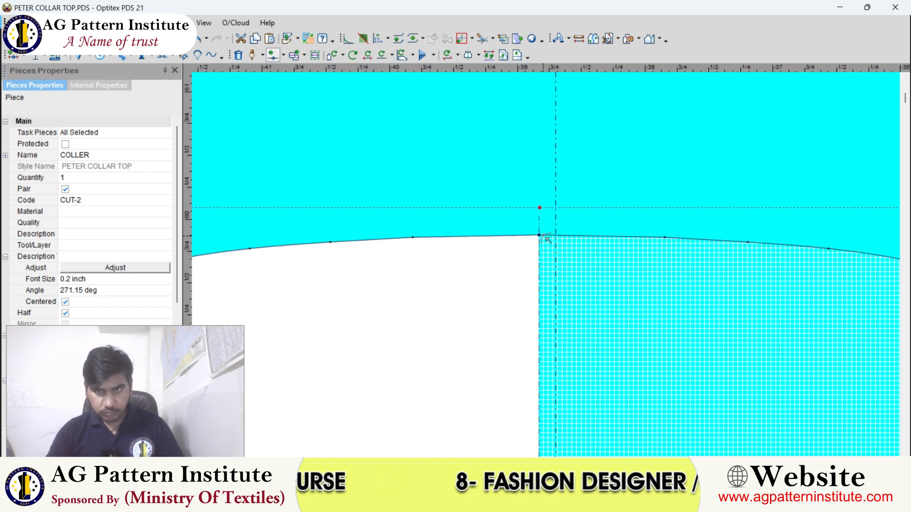
click(545, 244)
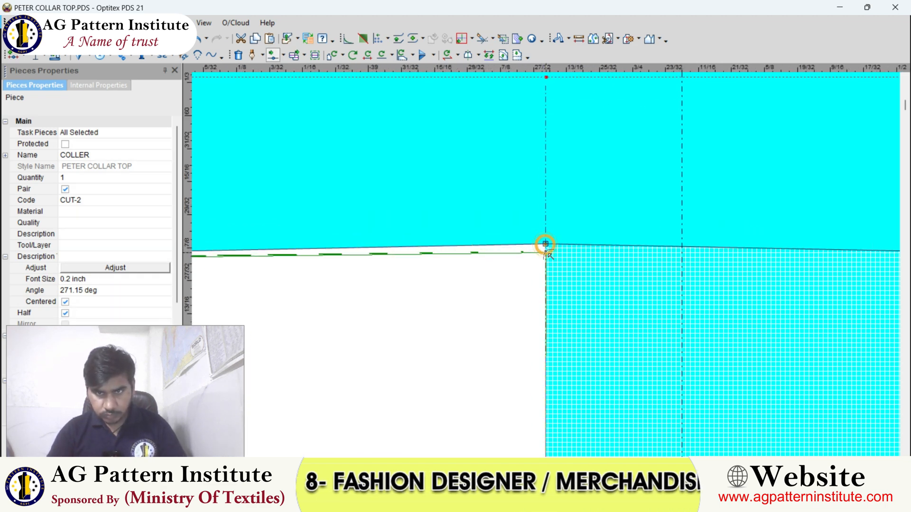
click(545, 249)
key(Return)
scroll(530, 281, down, 2)
scroll(545, 268, down, 3)
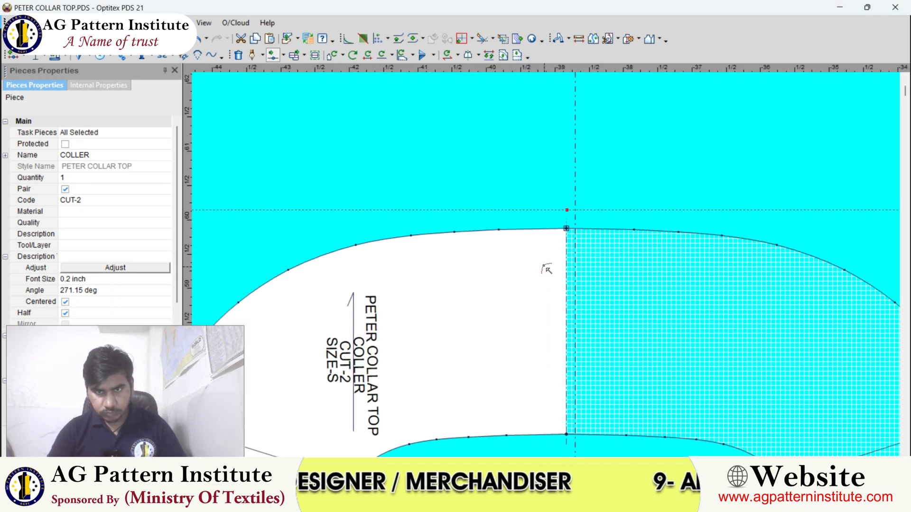
Nudge the collar's inner centre-back point slightly straight down to flatten the neckline edge
scroll(551, 270, up, 4)
scroll(545, 265, up, 3)
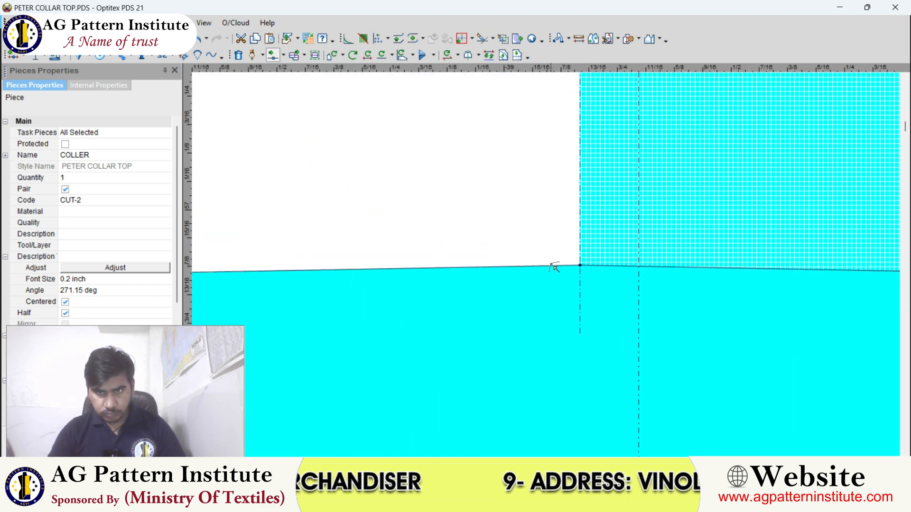
click(577, 261)
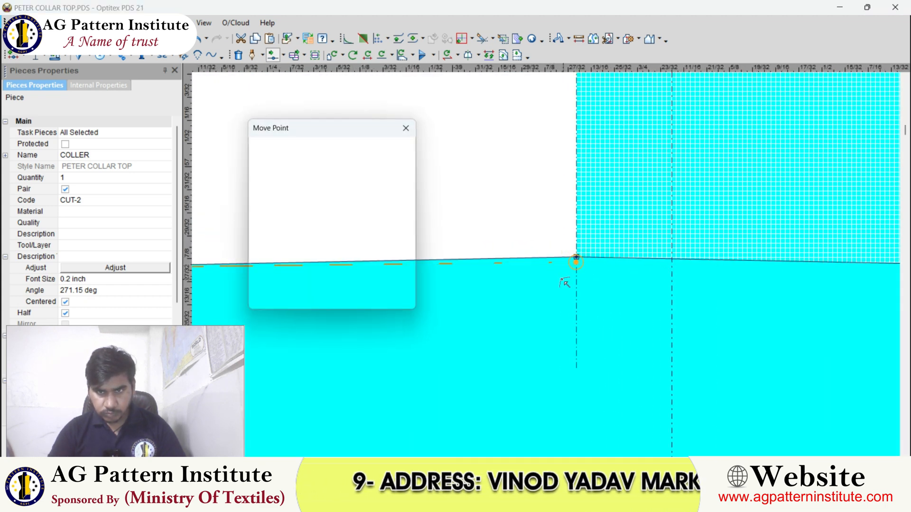
key(Return)
scroll(562, 279, down, 3)
Move the collar's inner centre-back point a further 0 horizontally and -0.01 vertically
scroll(552, 259, up, 3)
scroll(551, 253, up, 3)
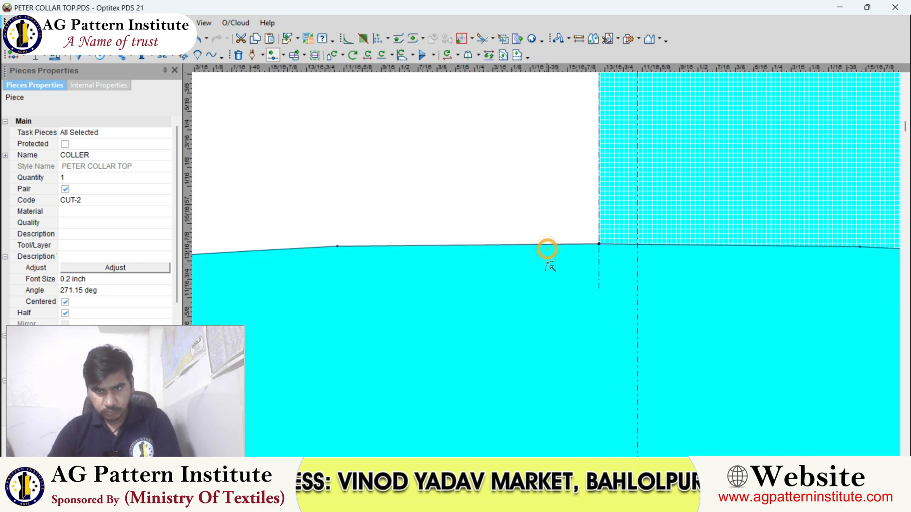
click(581, 265)
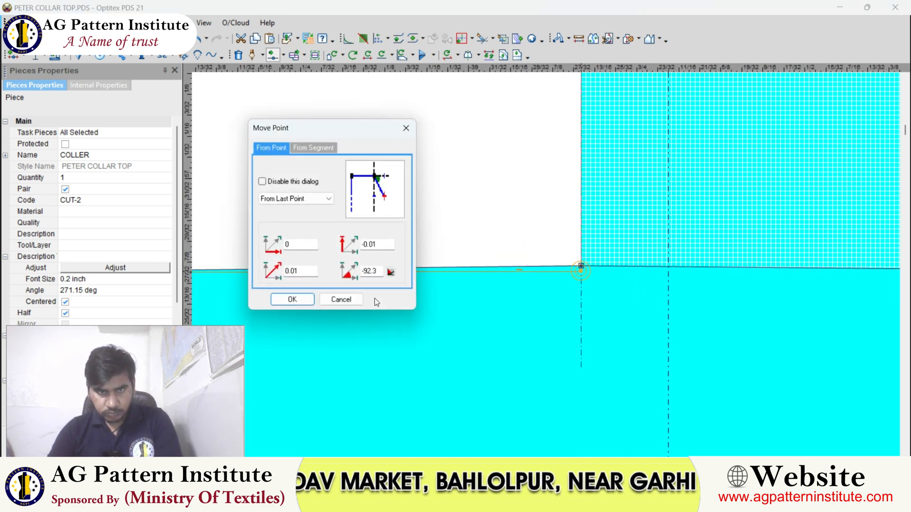
click(302, 299)
scroll(550, 263, down, 3)
scroll(549, 267, down, 3)
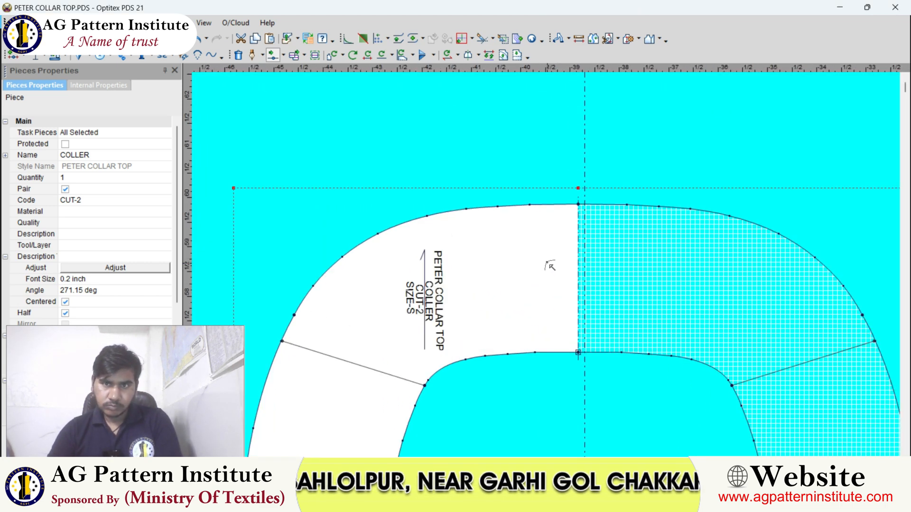
Rotate the collar piece 180 degrees counter-clockwise so its front ends point up
scroll(549, 264, up, 2)
scroll(549, 230, down, 2)
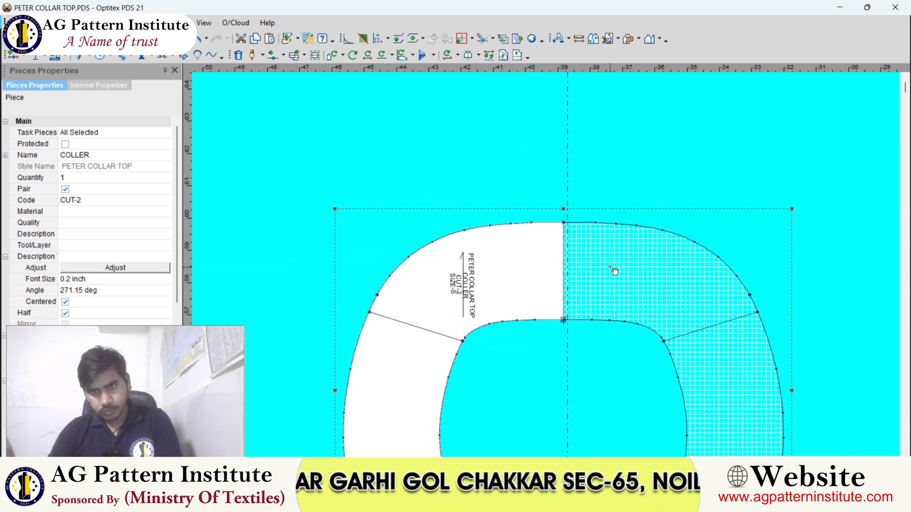
middle_drag(610, 267, 546, 265)
scroll(546, 265, up, 1)
scroll(545, 265, down, 4)
key(bracketleft)
key(bracketleft)
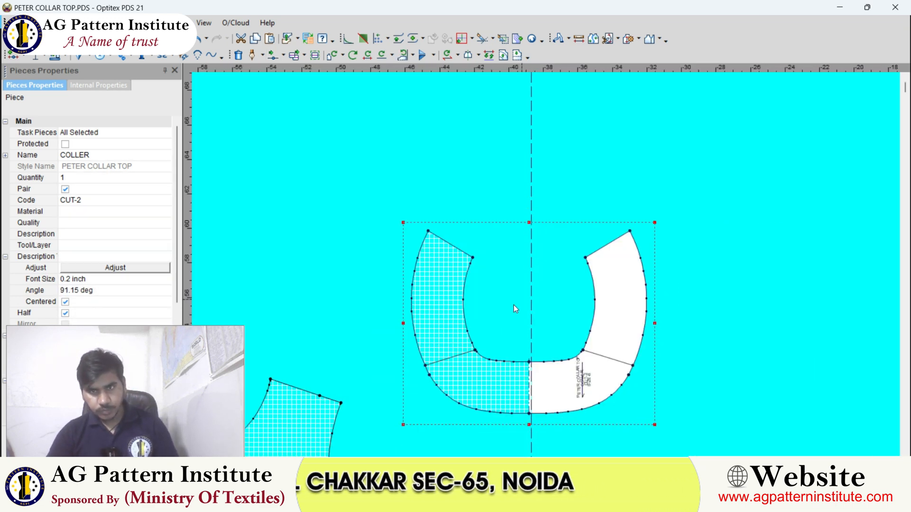
Place a horizontal guideline through the collar's inner centre-back point to check the neckline edge against it
scroll(515, 308, up, 5)
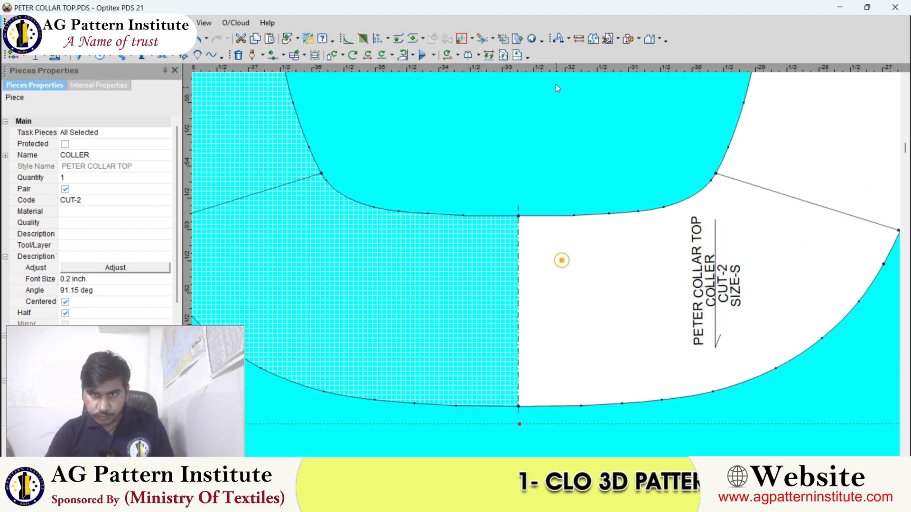
scroll(541, 269, up, 3)
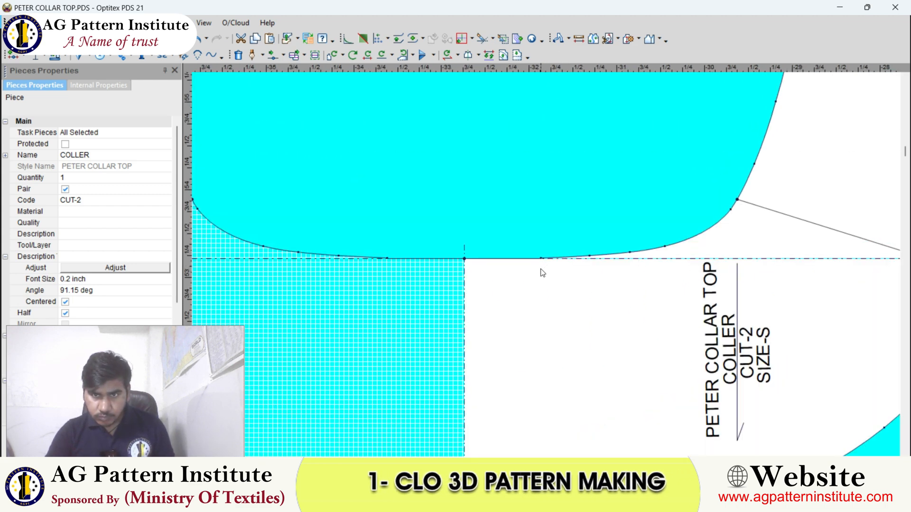
scroll(548, 269, down, 4)
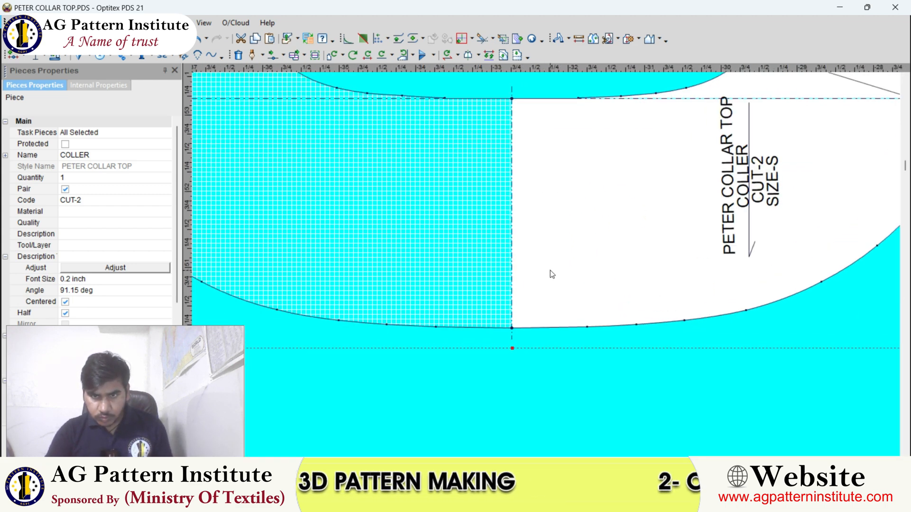
Bring the outer-edge point beside the centre back level with the centre-back point and delete the next point along the edge
scroll(547, 267, up, 8)
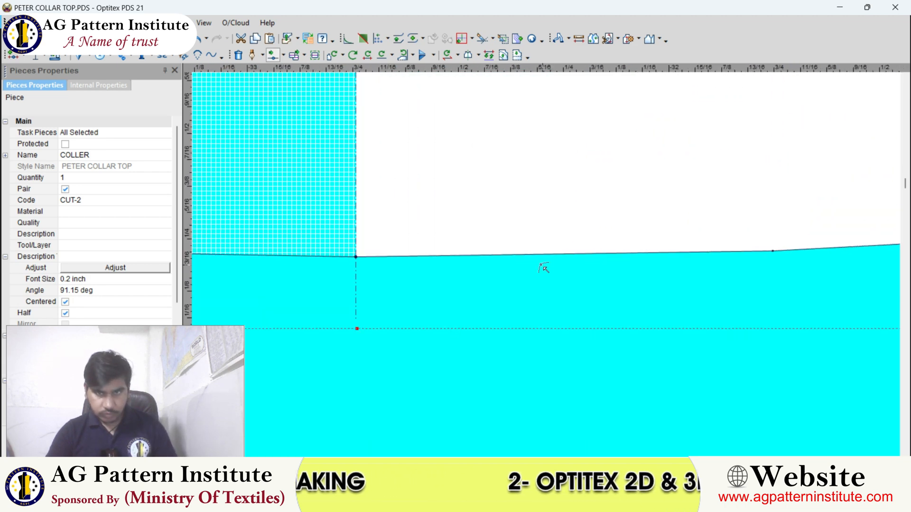
scroll(546, 246, down, 3)
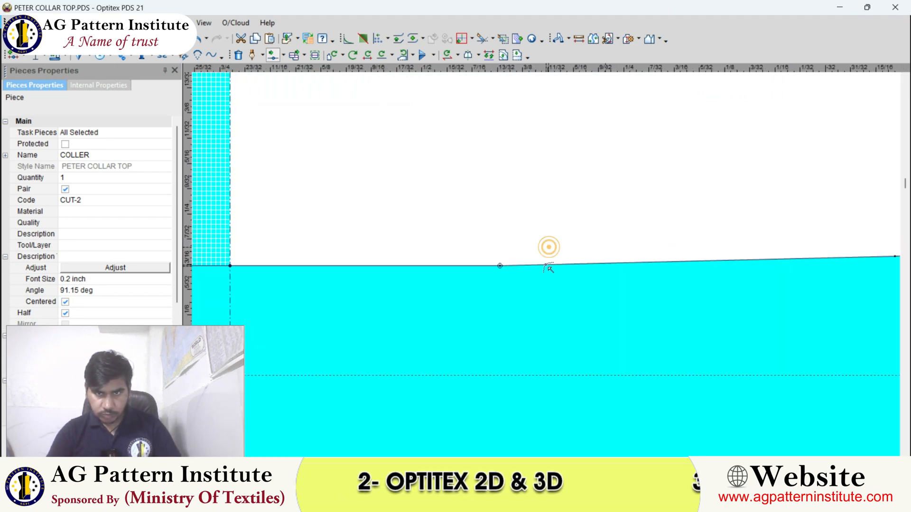
click(553, 234)
scroll(548, 265, down, 1)
key(Delete)
click(550, 254)
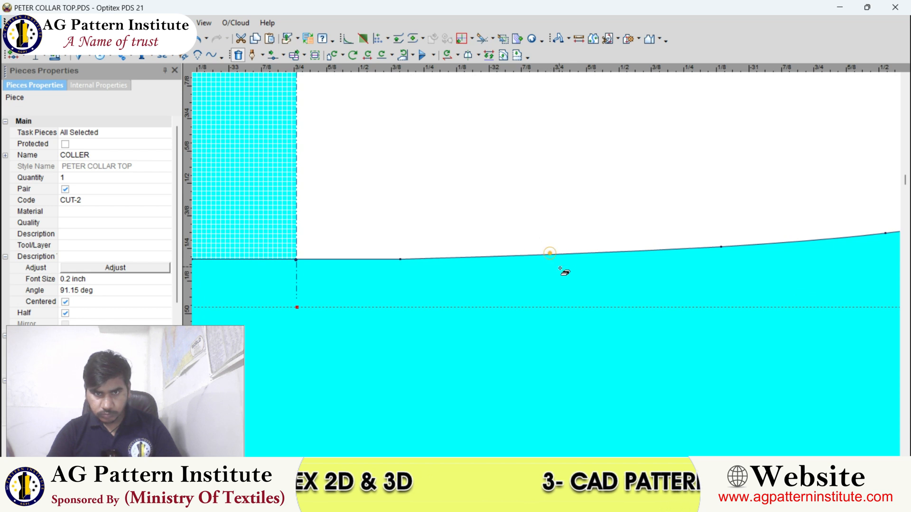
scroll(546, 265, down, 2)
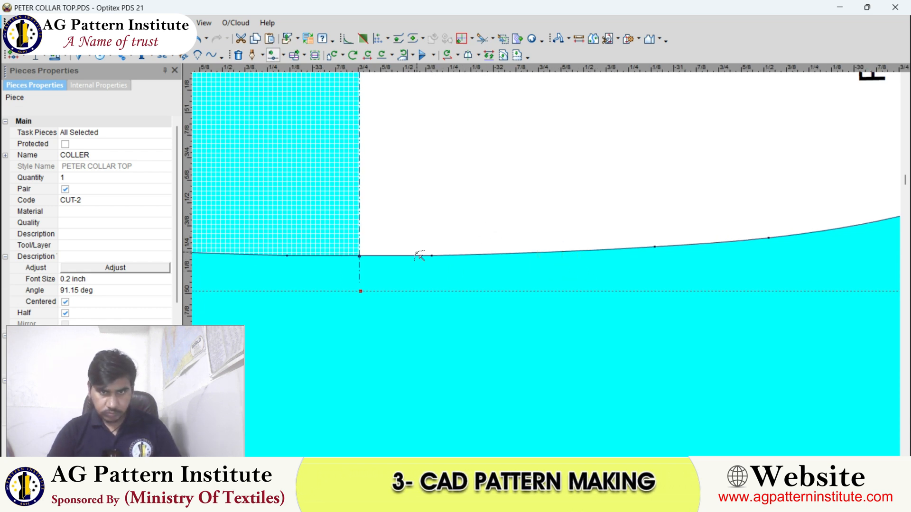
Nudge the second outer-edge point from the centre back slightly outward to smooth the curve
scroll(548, 262, up, 4)
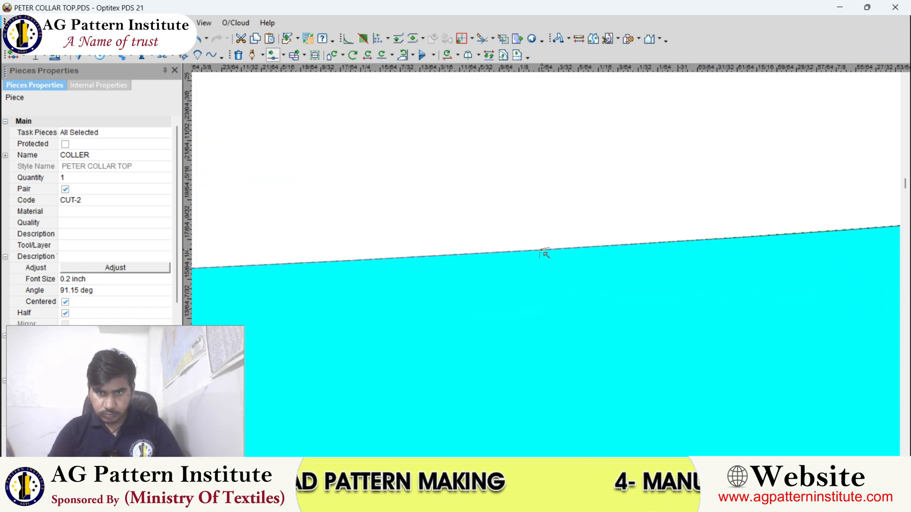
click(543, 260)
key(Return)
scroll(546, 263, down, 5)
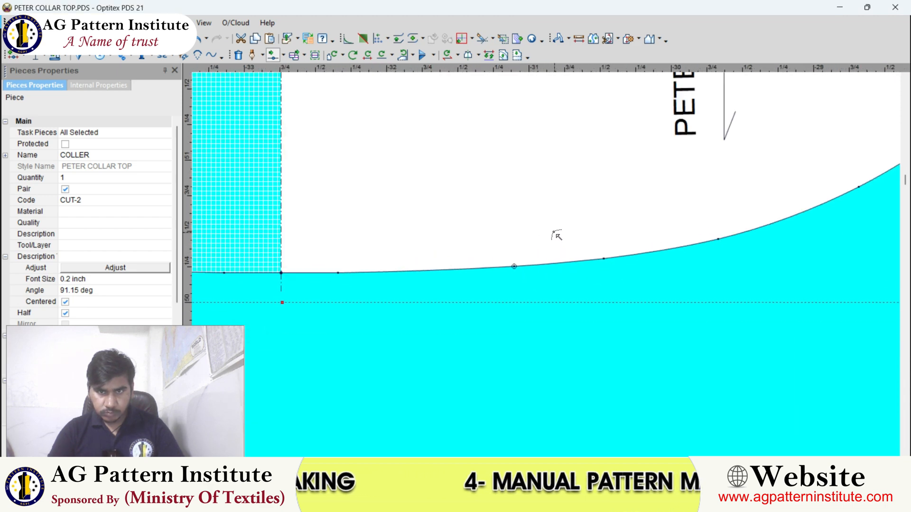
Reposition the curve point on the collar's outer edge beside the fold line
scroll(528, 272, up, 4)
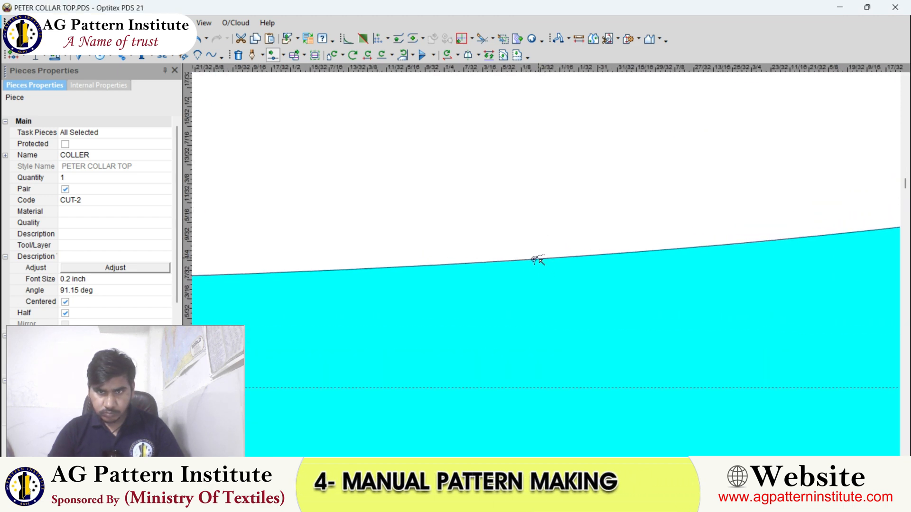
click(535, 264)
key(Return)
scroll(565, 265, down, 4)
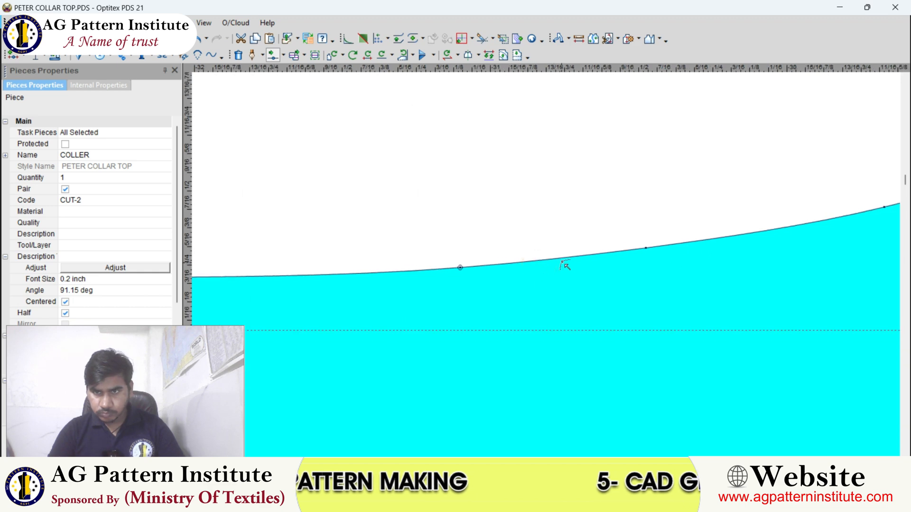
scroll(549, 264, down, 5)
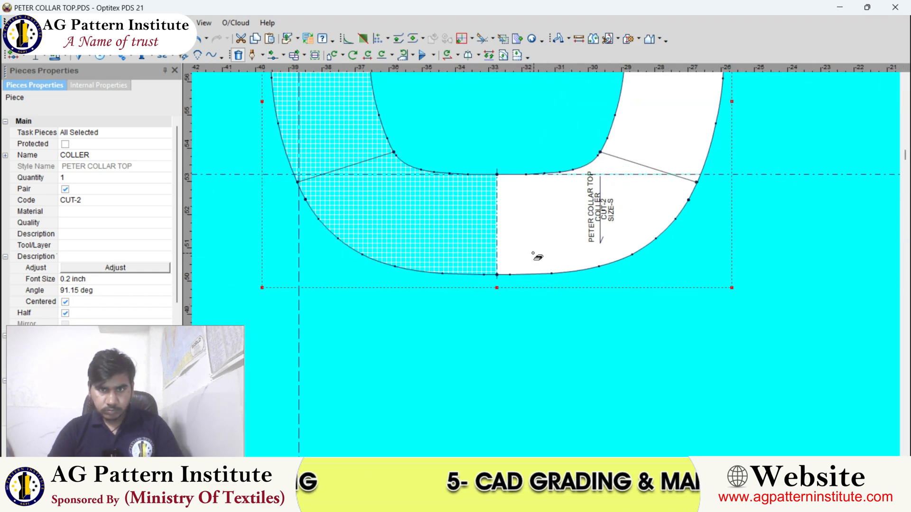
Rotate the collar piece by 180 degrees and place it above the back bodice piece
scroll(546, 265, down, 4)
key(bracketleft)
key(bracketleft)
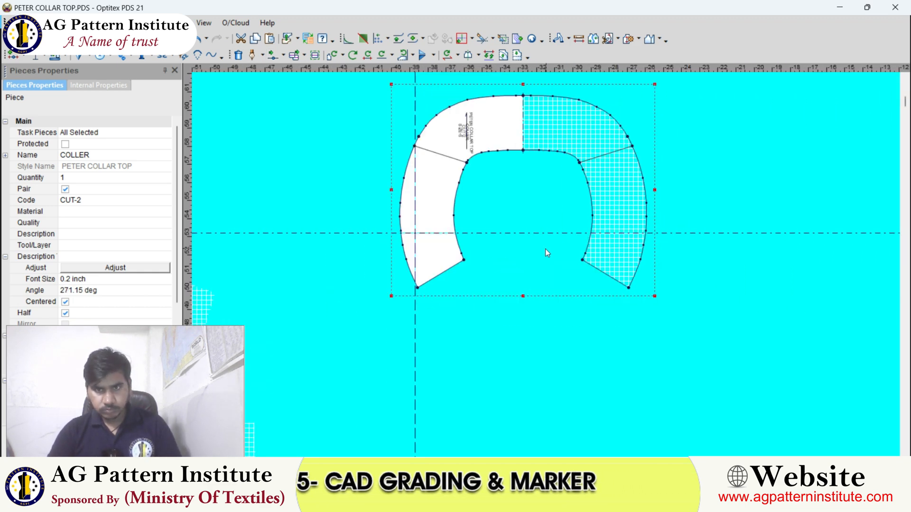
scroll(545, 249, down, 2)
scroll(543, 238, up, 4)
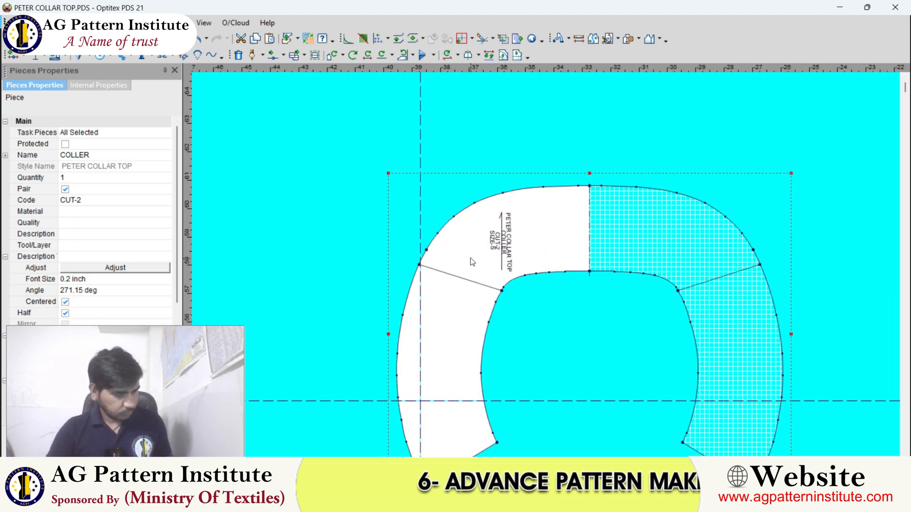
scroll(545, 264, down, 4)
scroll(545, 265, up, 1)
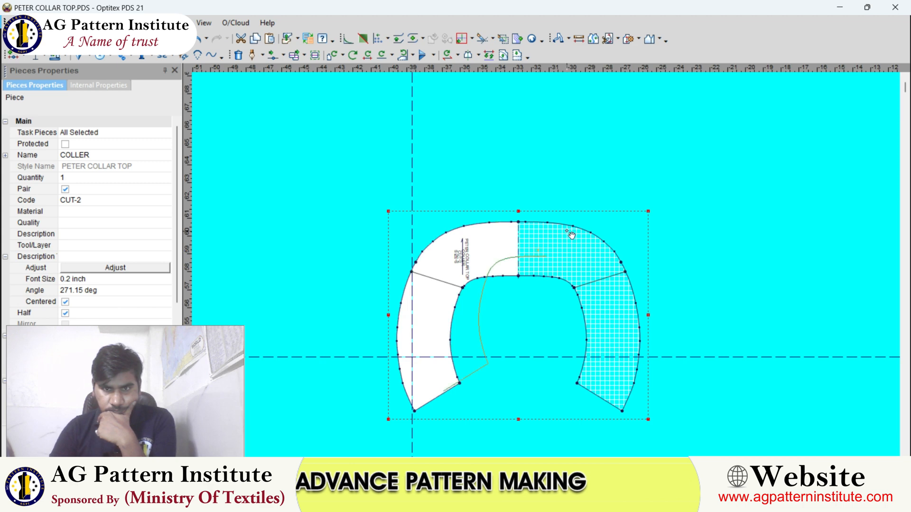
scroll(546, 269, down, 4)
scroll(546, 303, up, 3)
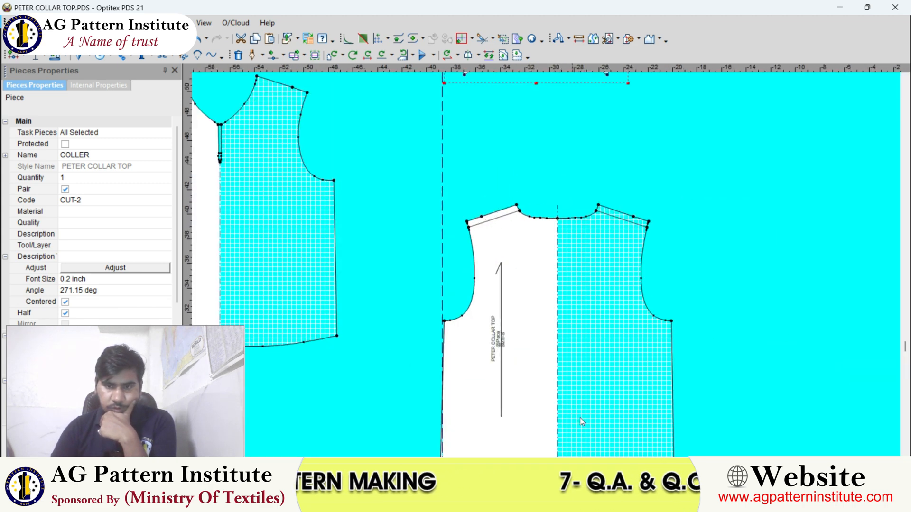
Switch to the blouse reference photo and examine the ruffled collar up close
click(636, 501)
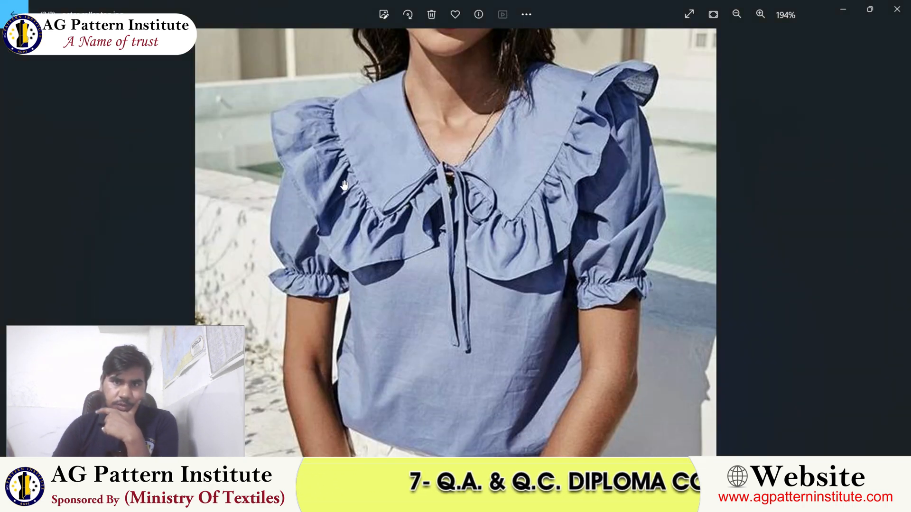
scroll(348, 166, up, 4)
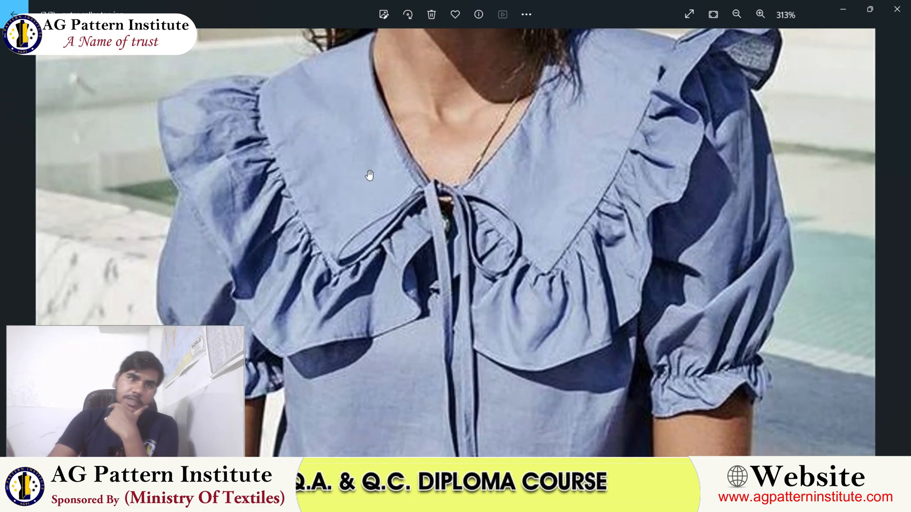
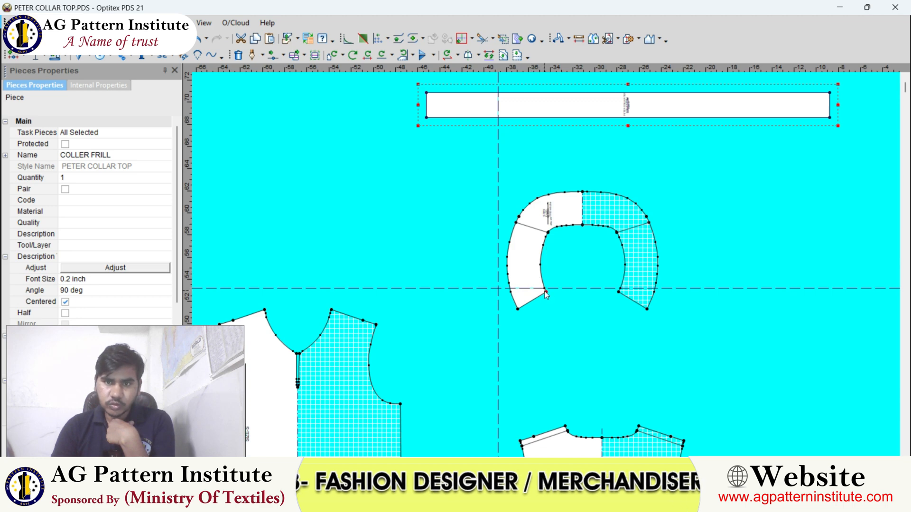
Set the code of the collar frill piece to CUT-2
scroll(545, 265, up, 4)
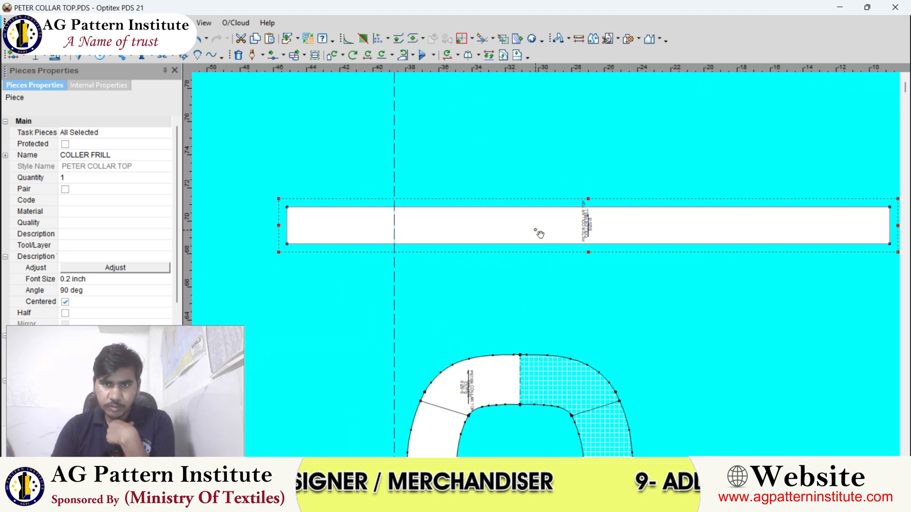
scroll(545, 266, down, 2)
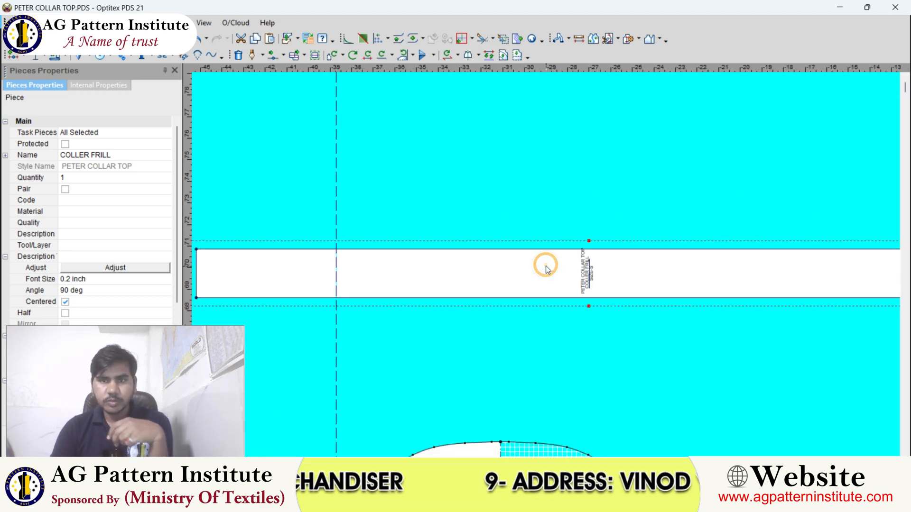
click(47, 200)
text(CUT-)
key(Return)
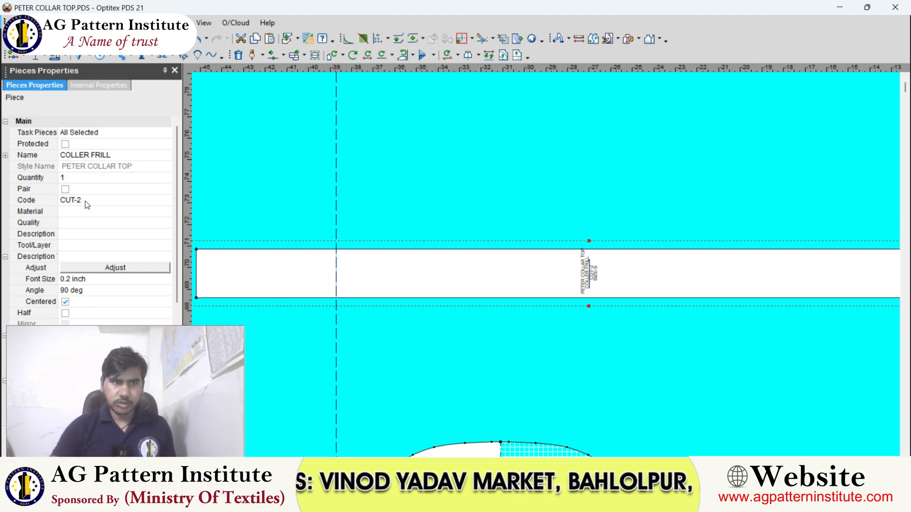
Lay out a wave line along the upper edge of the collar frill, from its left end to its right end
scroll(560, 263, down, 3)
scroll(545, 250, up, 3)
scroll(536, 266, down, 2)
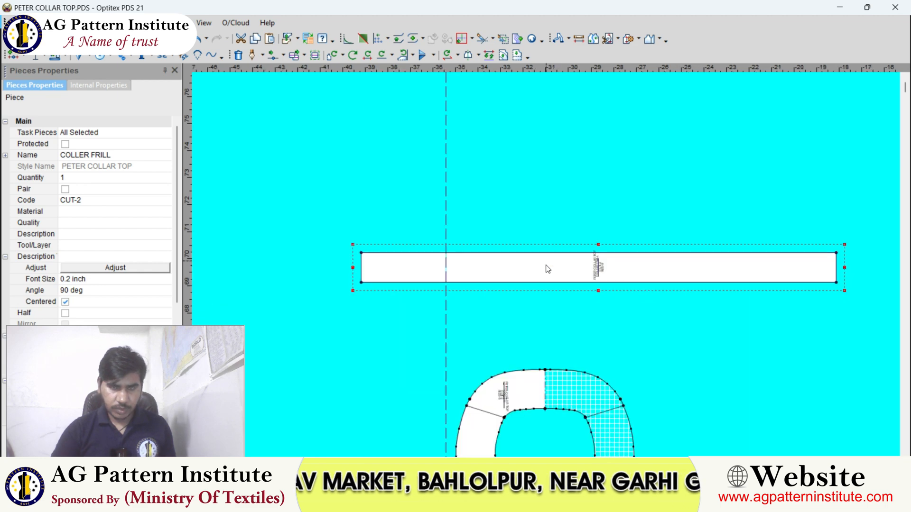
scroll(545, 265, up, 3)
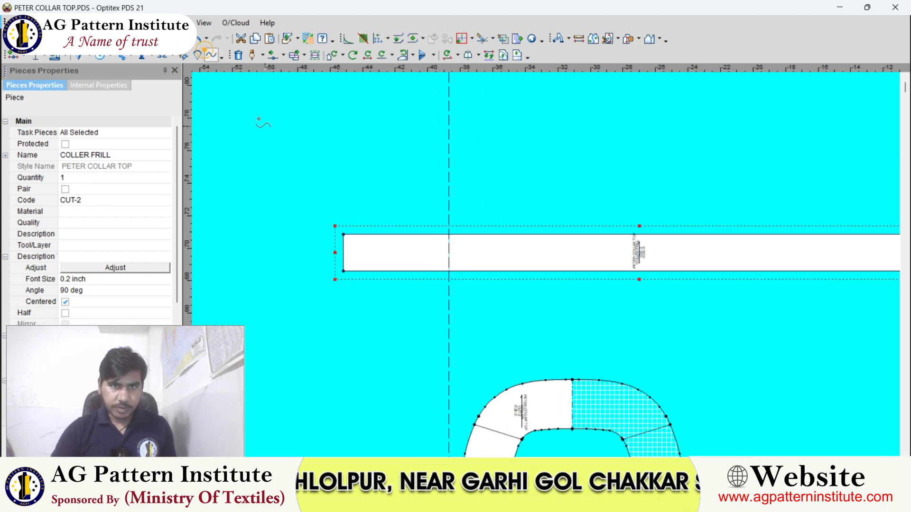
scroll(354, 255, up, 2)
click(539, 246)
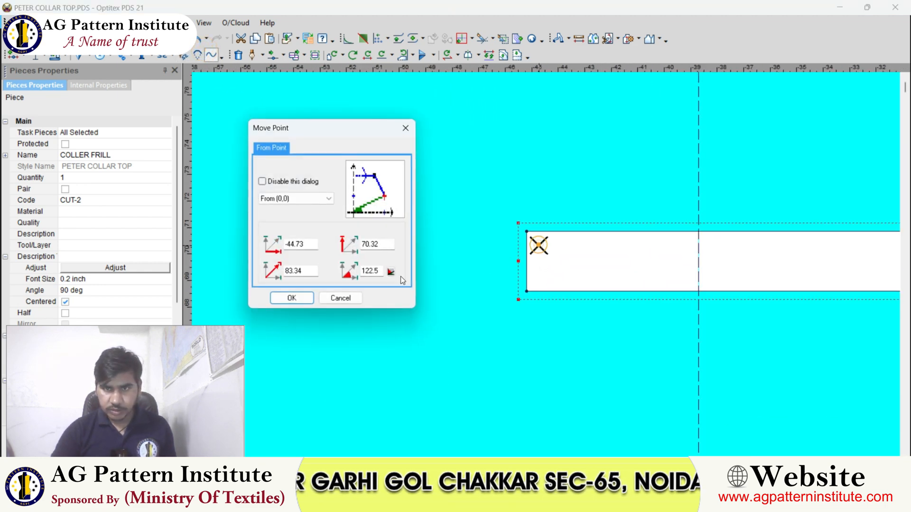
click(300, 297)
scroll(548, 264, down, 2)
scroll(550, 265, up, 2)
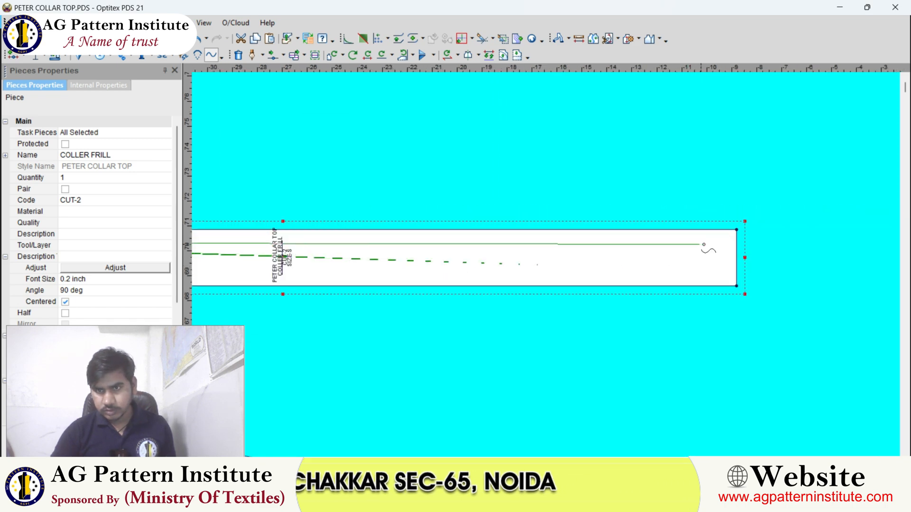
click(727, 244)
click(289, 302)
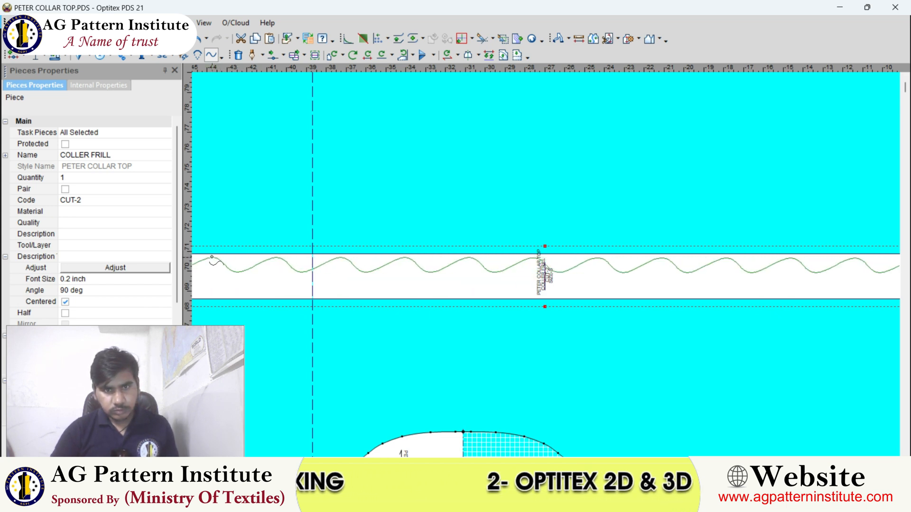
Create the gathering line on the frill with 23 waves, 3 internal points per wave and a height of 0.31
click(207, 253)
click(157, 249)
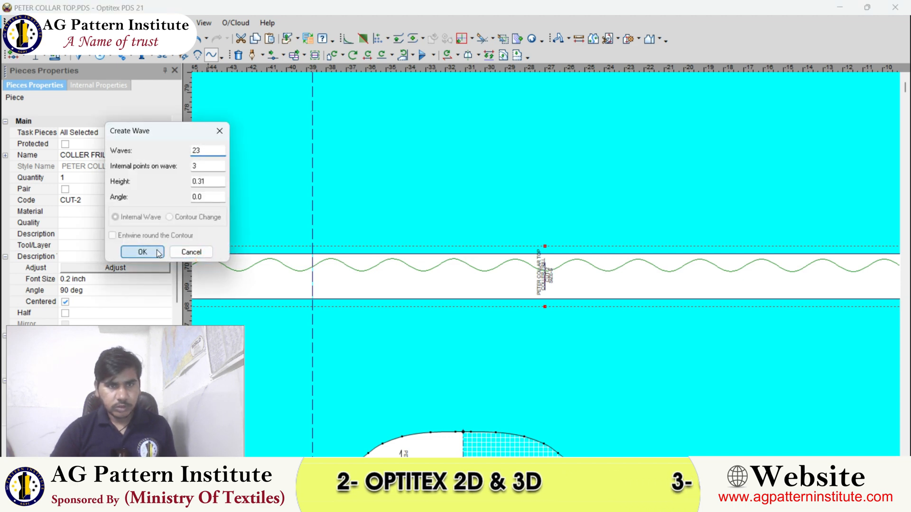
scroll(476, 256, down, 2)
right_click(513, 203)
click(522, 209)
Add the text note TOTAL READY GATHER 36.1/2" to the collar frill below the wave line
scroll(531, 214, up, 3)
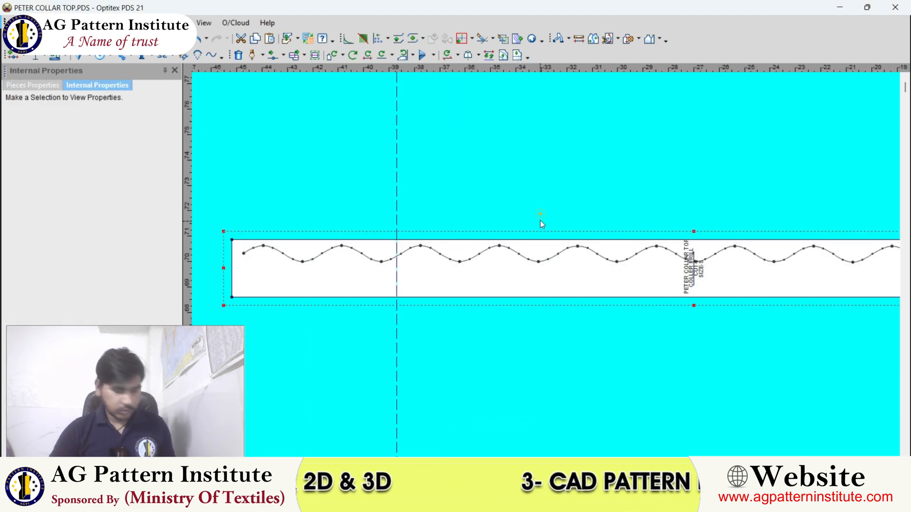
scroll(526, 279, up, 2)
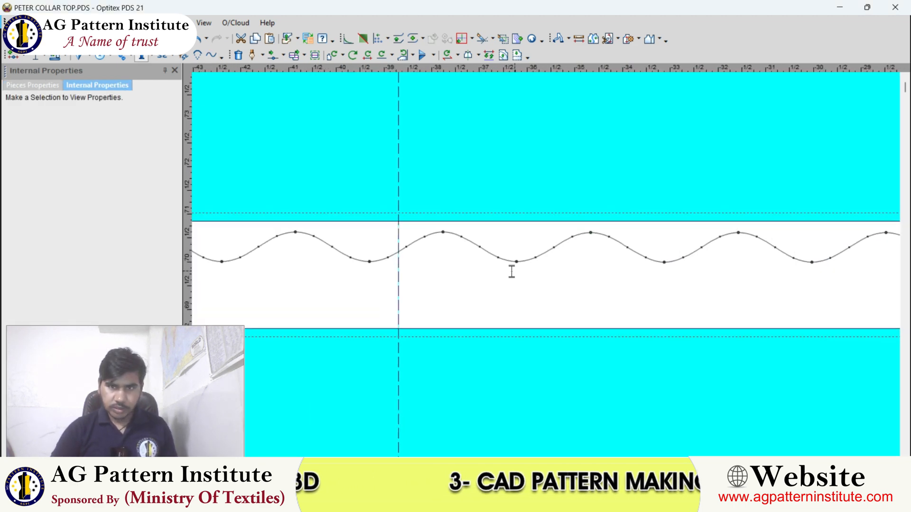
click(459, 266)
text(READT)
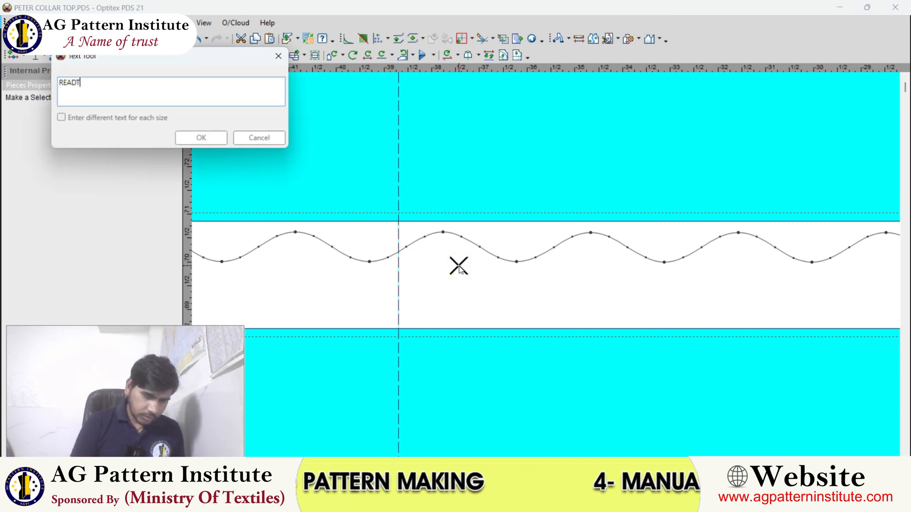
key(BackSpace)
text(Y GATHER 36.1/2")
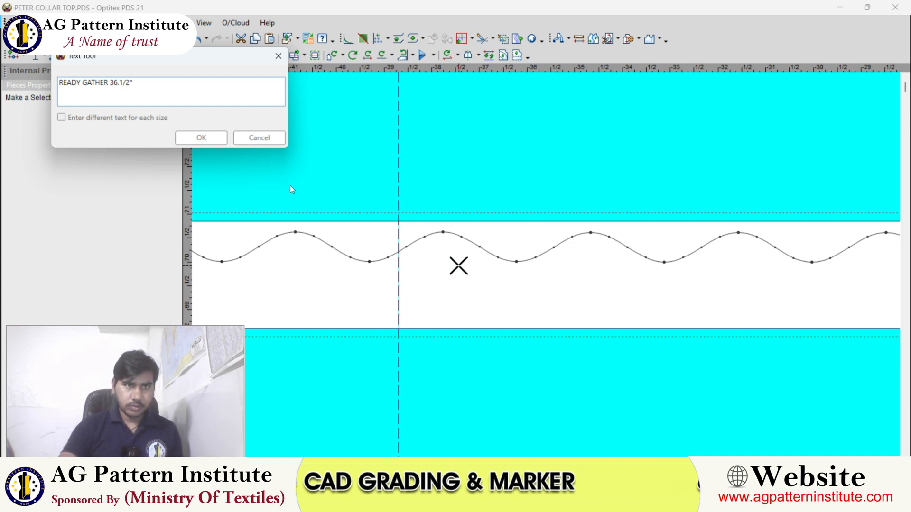
click(60, 82)
text(TOTAL)
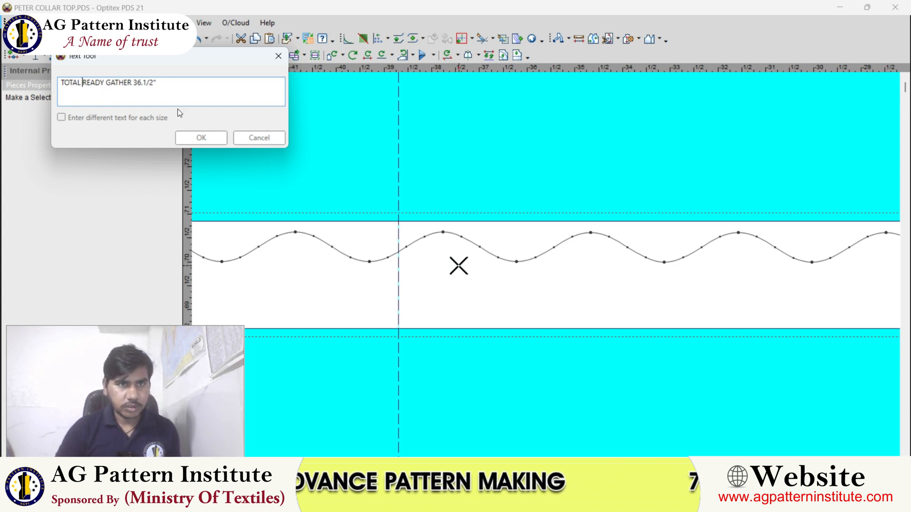
click(200, 138)
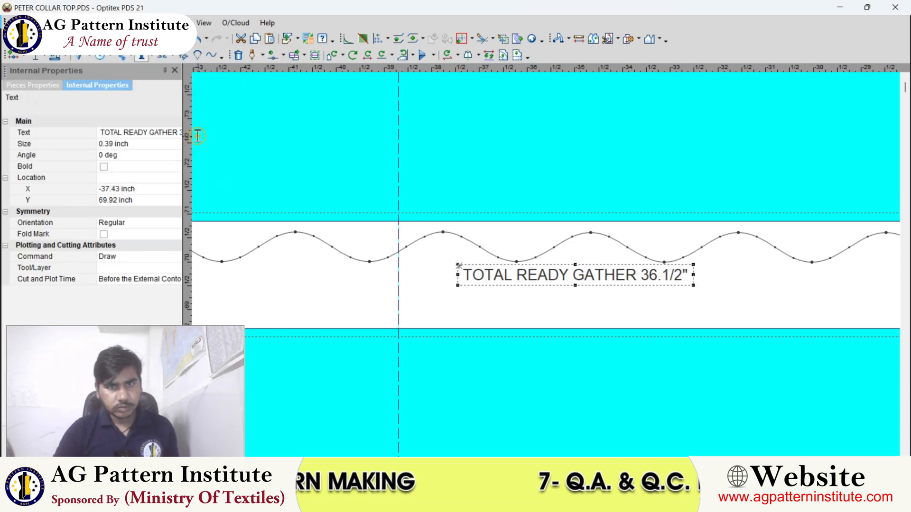
Move the gather note further left along the collar frill
scroll(546, 271, down, 3)
scroll(546, 269, up, 3)
drag(382, 255, 298, 254)
scroll(552, 237, down, 1)
click(575, 184)
Move the collar frill higher in the workspace and place the collar directly beneath it
scroll(577, 237, down, 3)
scroll(553, 253, up, 2)
scroll(546, 259, down, 2)
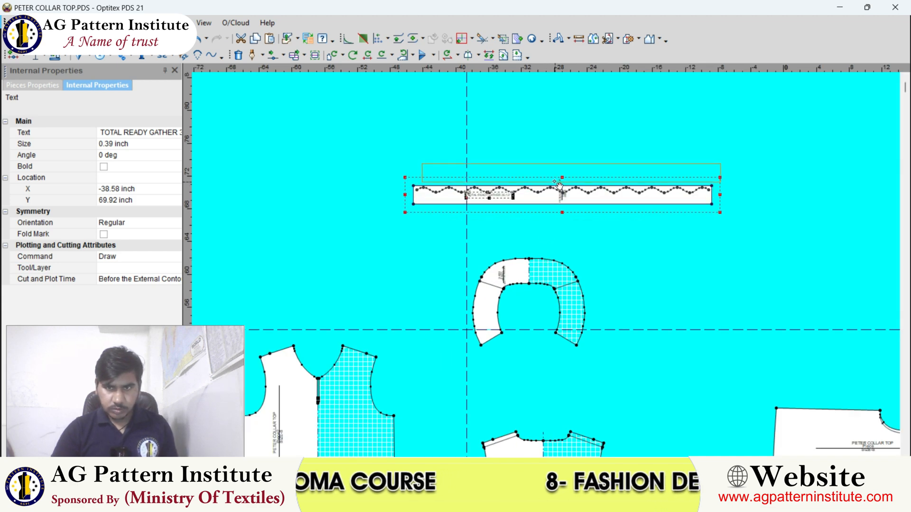
click(554, 180)
key(space)
click(574, 226)
scroll(551, 245, up, 5)
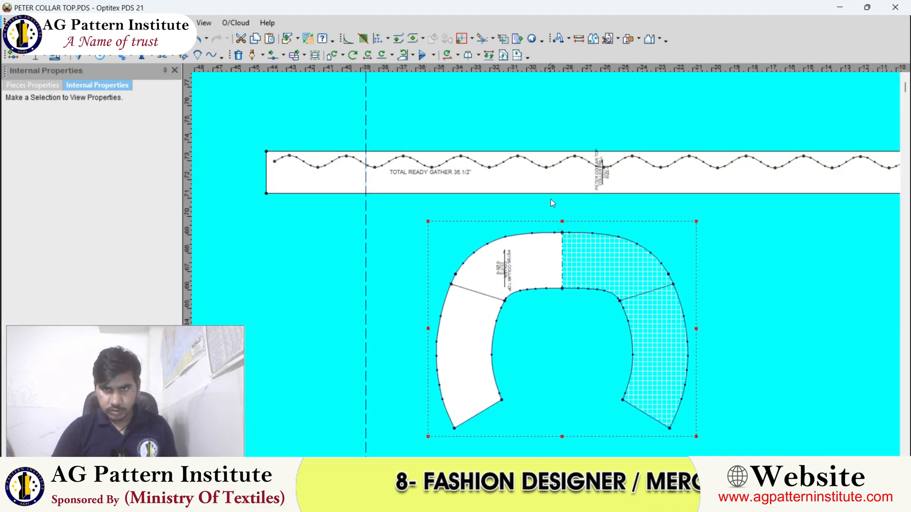
Bring the frill down to the collar's top edge and shift the collar up to overlap it
key(space)
click(561, 228)
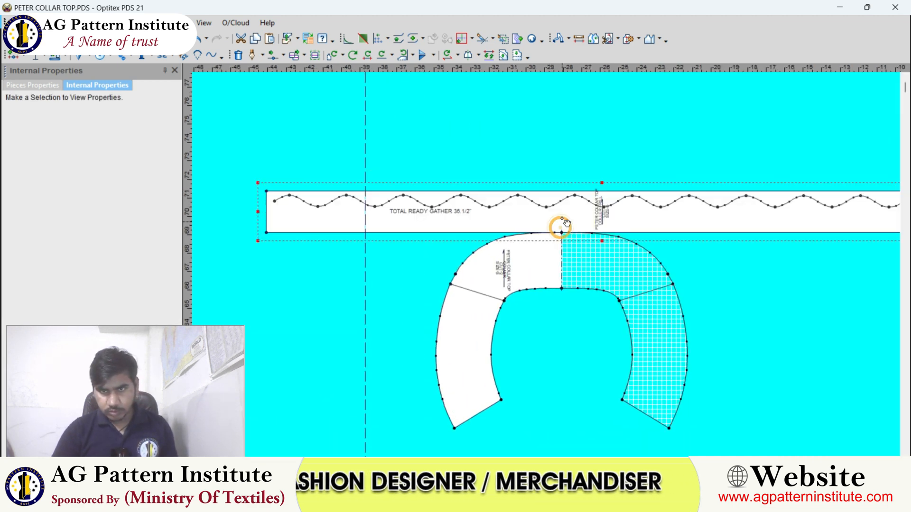
key(space)
click(561, 186)
scroll(545, 276, down, 1)
scroll(545, 275, down, 3)
Place the back bodice piece directly below the collar and the front bodice piece beside it on the left
key(space)
click(551, 233)
scroll(551, 270, down, 4)
scroll(551, 285, up, 3)
key(space)
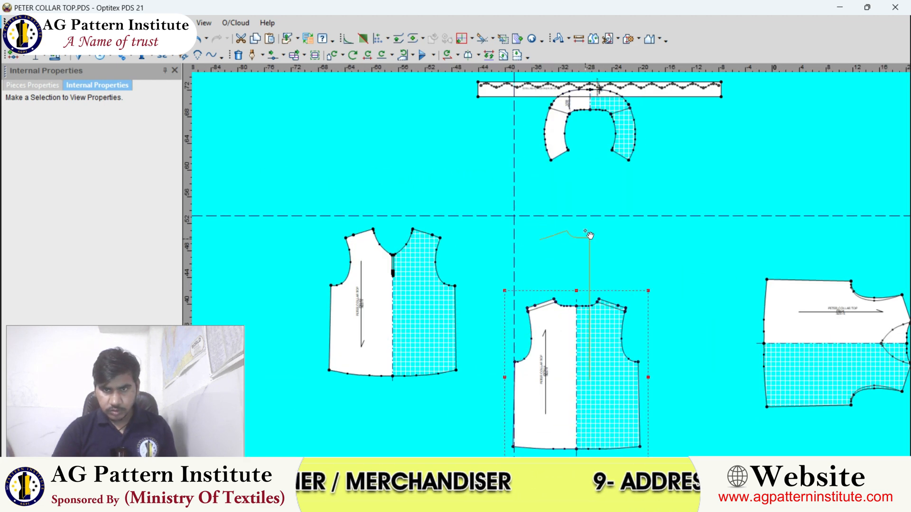
click(590, 201)
click(592, 232)
key(space)
click(440, 264)
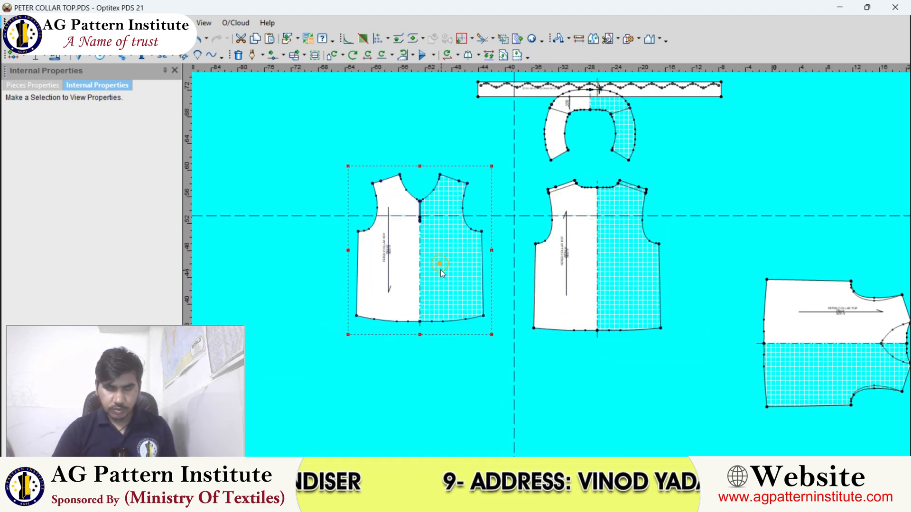
Examine the front bodice's neck slit and compare it with the tied opening in the blouse reference photo
scroll(546, 264, up, 3)
scroll(548, 267, up, 3)
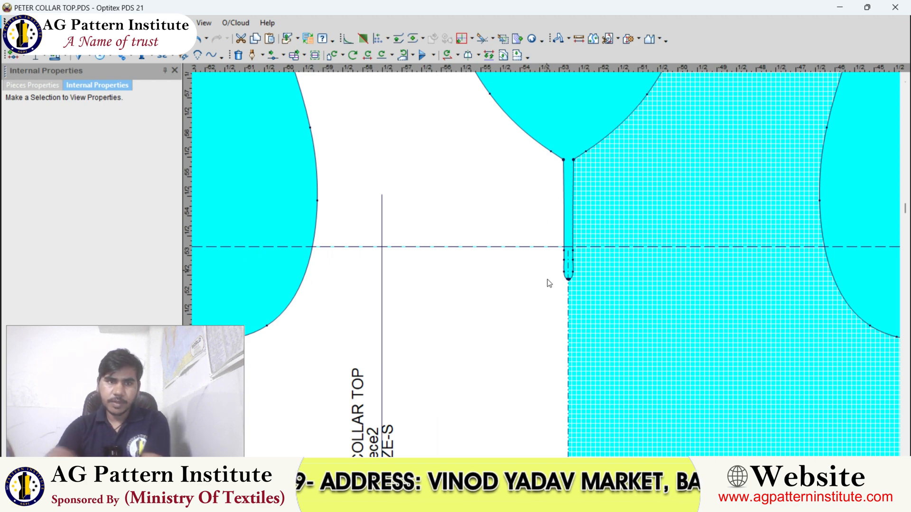
key(alt+Tab)
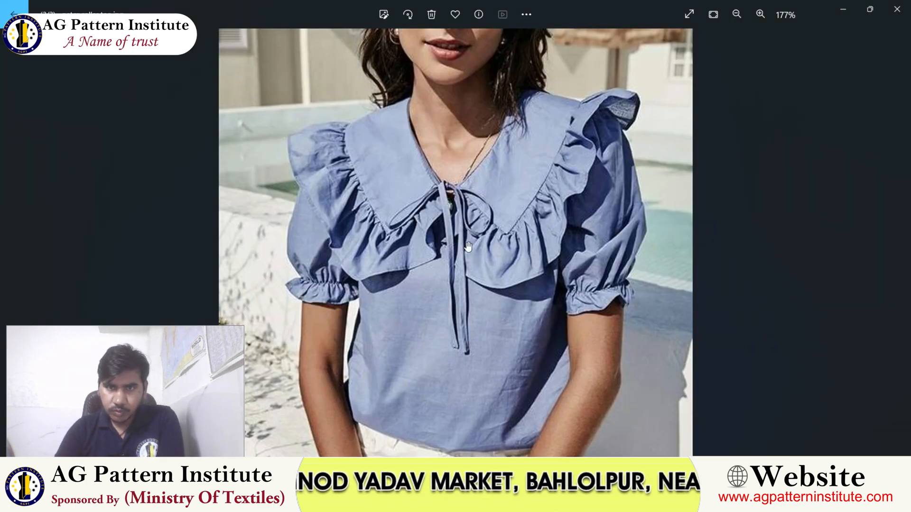
click(842, 9)
Measure the length of the front bodice's neck slit from its top corner to its bottom end
scroll(585, 263, down, 2)
right_click(506, 141)
click(506, 137)
click(578, 46)
click(560, 237)
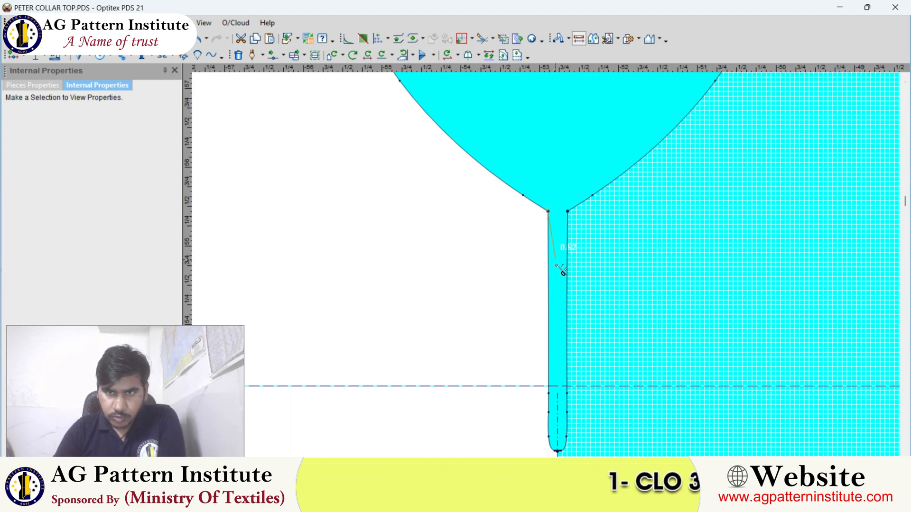
scroll(556, 266, down, 4)
scroll(571, 351, up, 3)
click(519, 237)
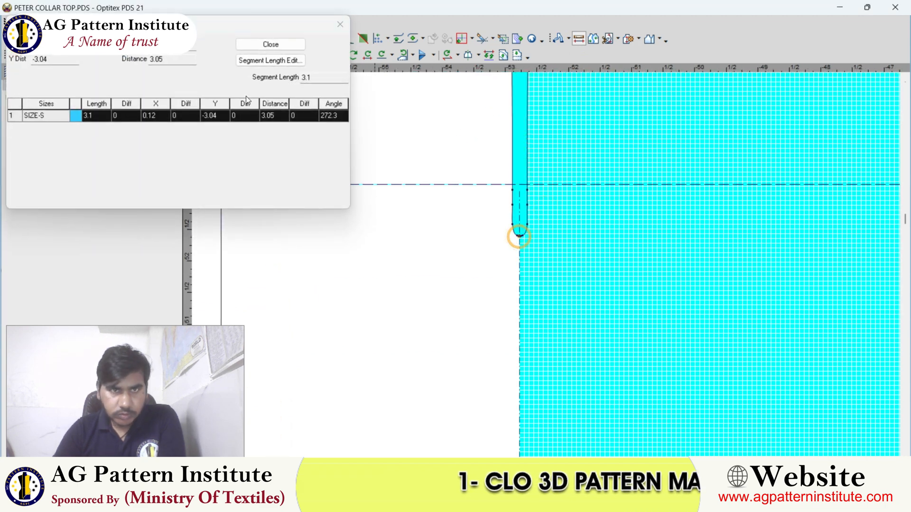
click(267, 45)
scroll(586, 189, down, 5)
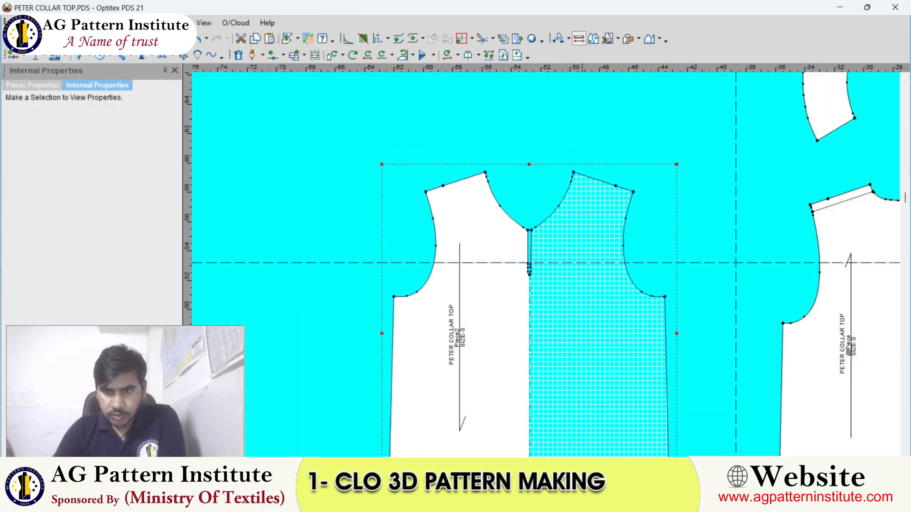
Return from the reference photo and define a new rectangular piece with length 22 and width 1.25
key(alt+Tab)
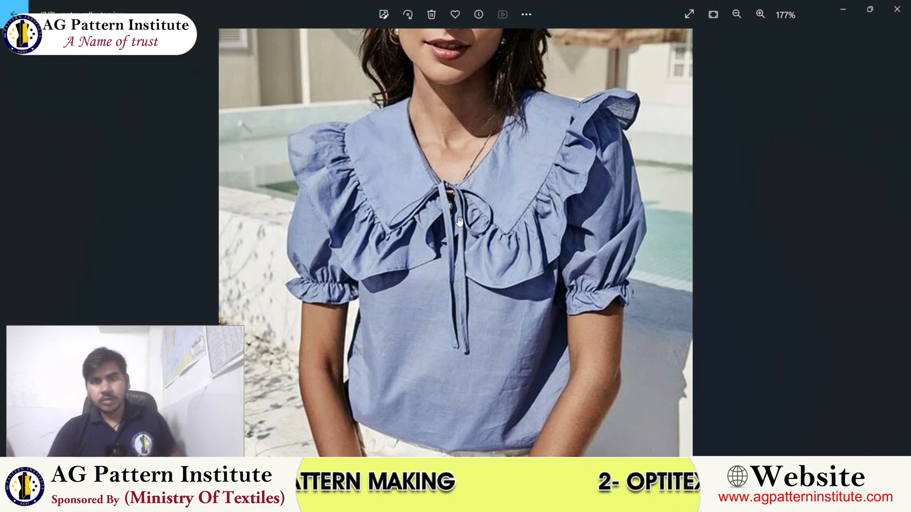
click(842, 11)
right_click(393, 276)
mouse_move(401, 240)
click(507, 243)
key(Tab)
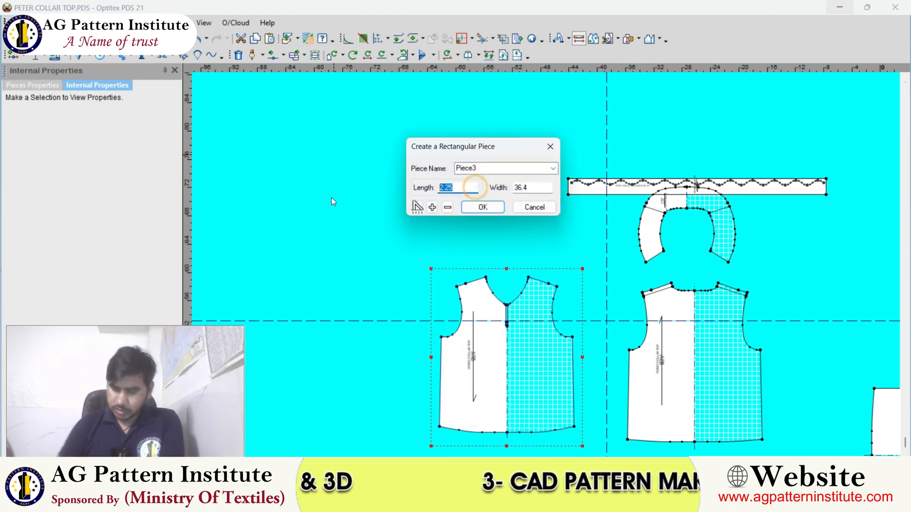
key(Tab)
text(1)
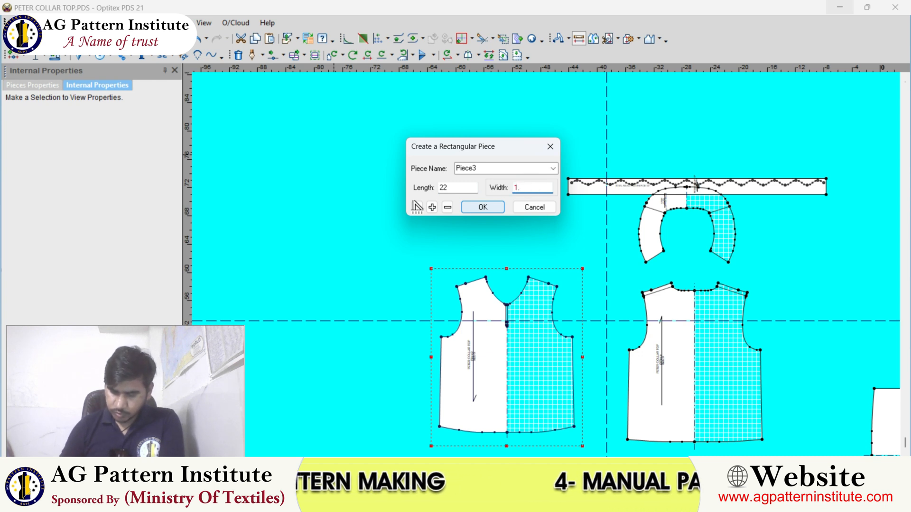
Name the rectangular piece NK KEYHOLE BINDING and create it
double_click(505, 170)
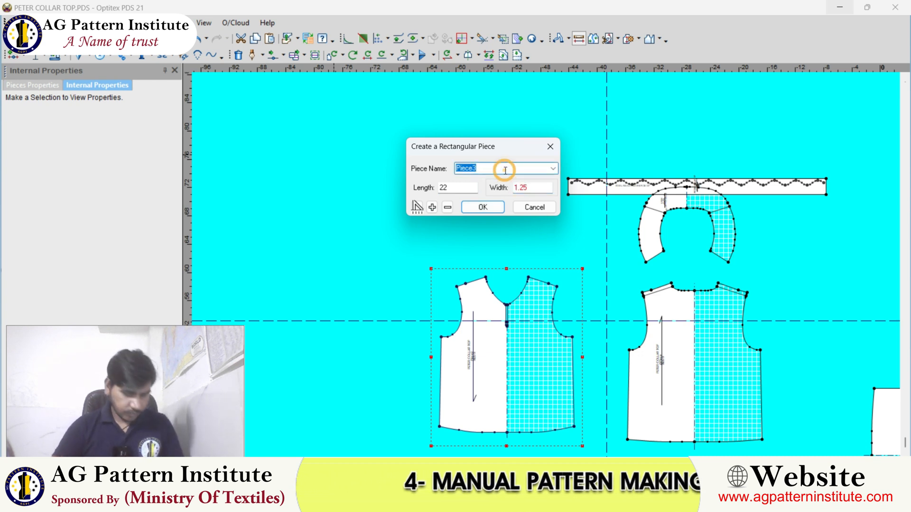
text(NK BIN)
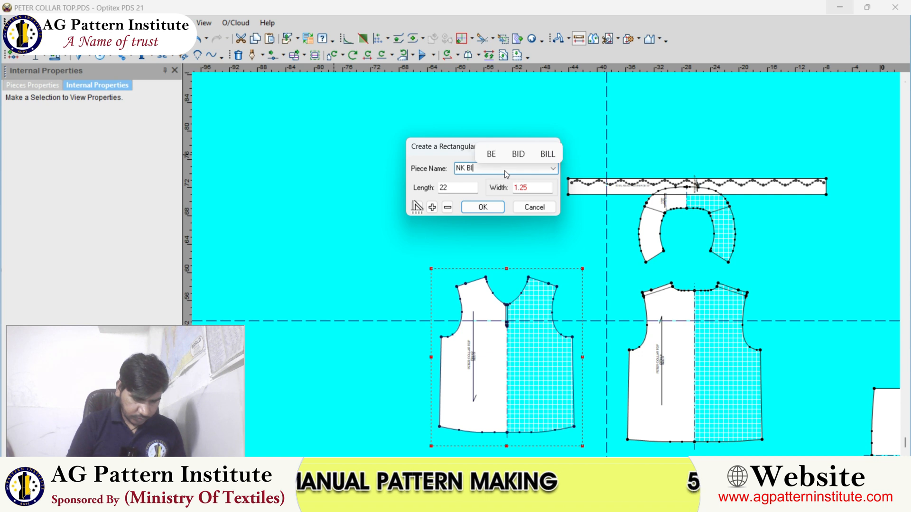
key(BackSpace)
key(BackSpace)
key(BackSpace)
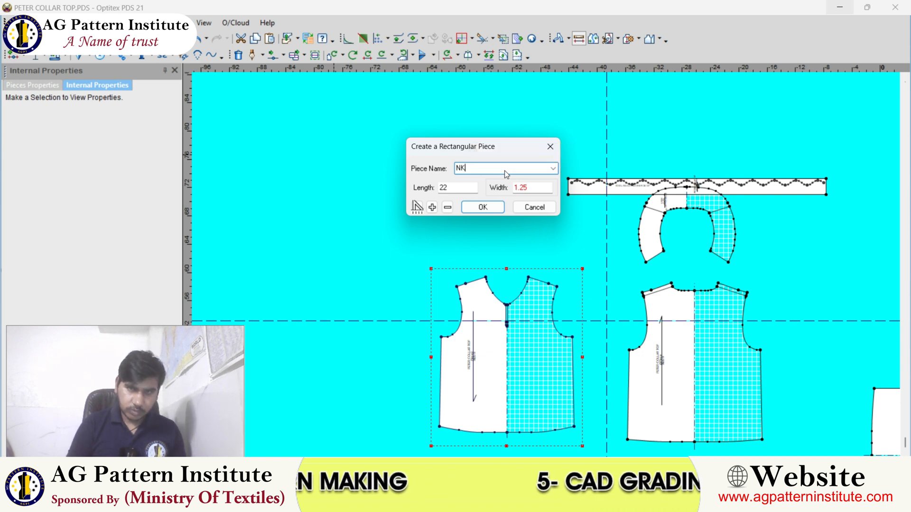
text(KEY)
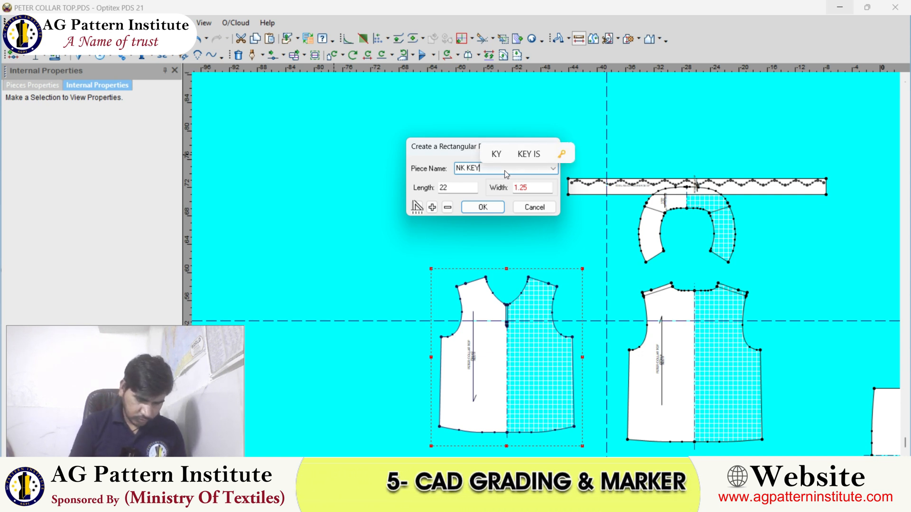
text(HOL)
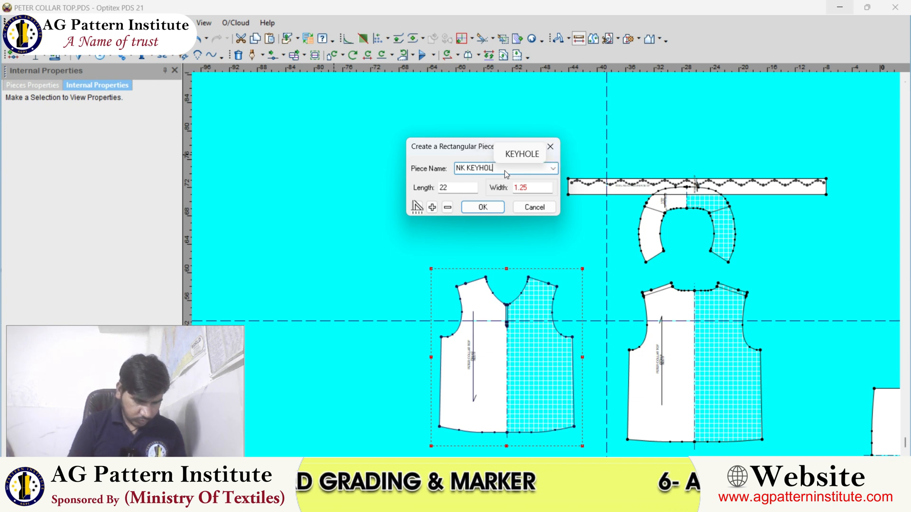
text(E BINDING)
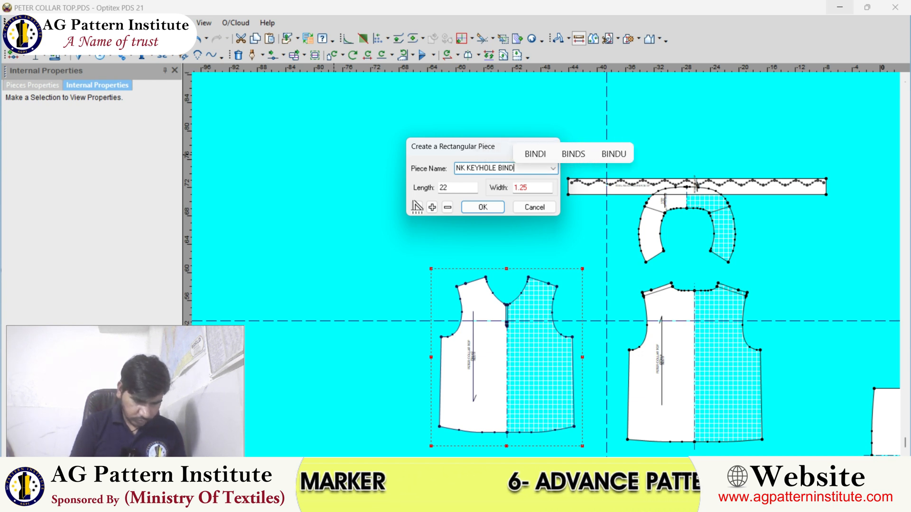
click(493, 207)
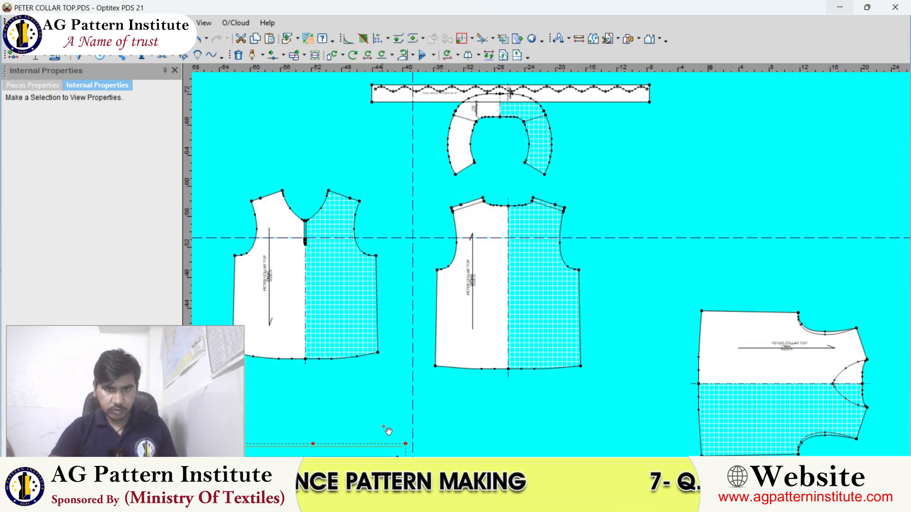
Rotate the keyhole binding's grain line to 45 degrees and centre it in the strip with the description aligned to it
scroll(529, 255, up, 6)
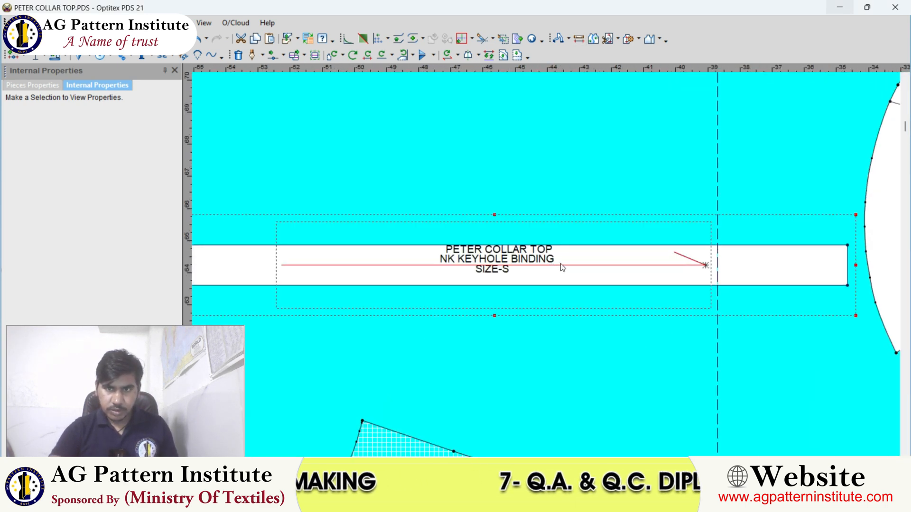
click(561, 267)
click(352, 55)
click(148, 192)
double_click(146, 160)
text(45)
click(210, 152)
click(207, 203)
scroll(617, 304, down, 2)
click(457, 56)
click(464, 76)
scroll(542, 269, up, 1)
scroll(542, 269, up, 1)
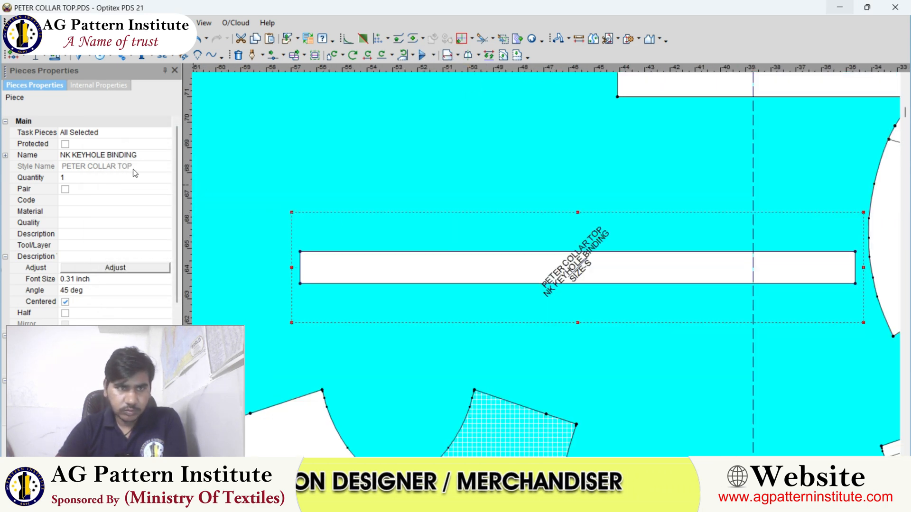
Set the keyhole binding's description text to a 0.2 inch font size and a 0 degree angle
scroll(491, 284, up, 3)
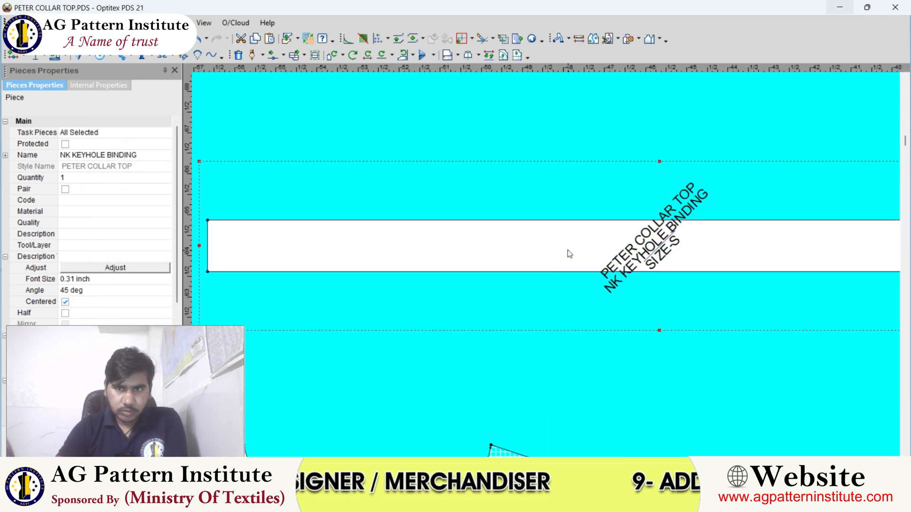
click(122, 267)
click(106, 288)
text(0)
key(Return)
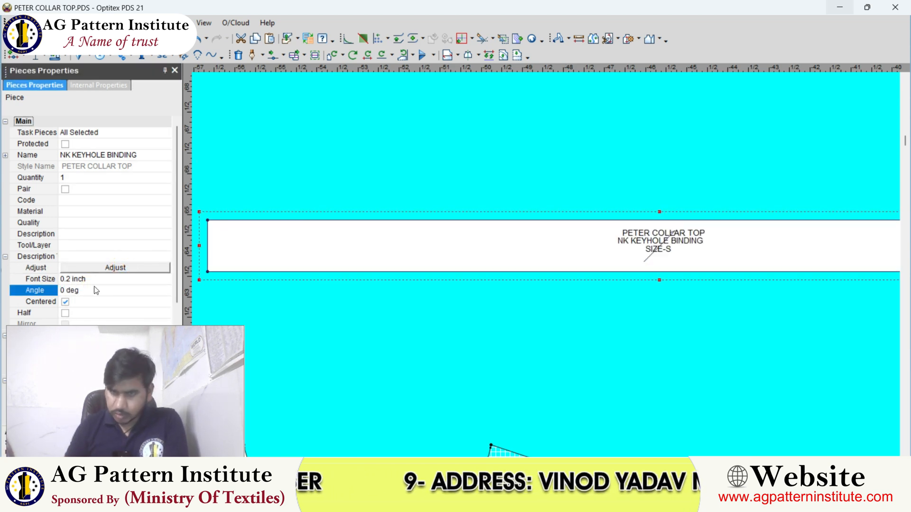
Enter CUT-2 as the keyhole binding's code and mark the piece as a pair
click(98, 201)
text(CUT-2)
key(Return)
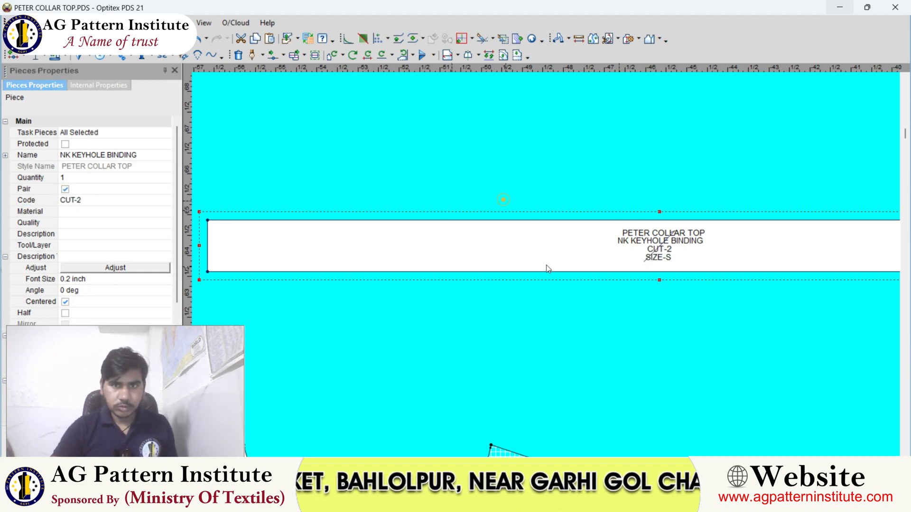
Place the keyhole binding above the gathered frill and separate the frill from the collar below it
scroll(546, 264, down, 3)
scroll(545, 265, down, 4)
drag(545, 266, 639, 148)
drag(657, 222, 669, 201)
scroll(670, 220, up, 3)
drag(529, 279, 524, 281)
scroll(529, 285, down, 3)
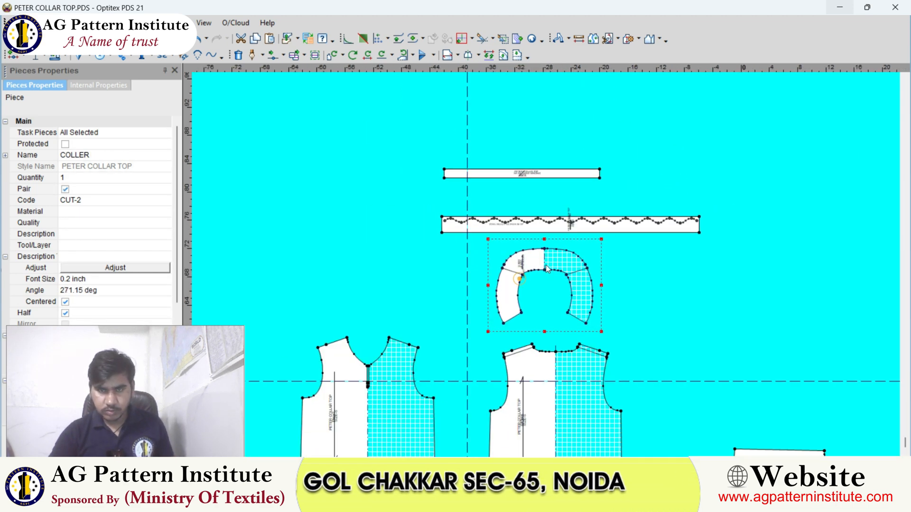
Shift the back bodice toward the collar's lower edge and move the front bodice slightly upward
scroll(547, 315, up, 1)
drag(534, 338, 549, 323)
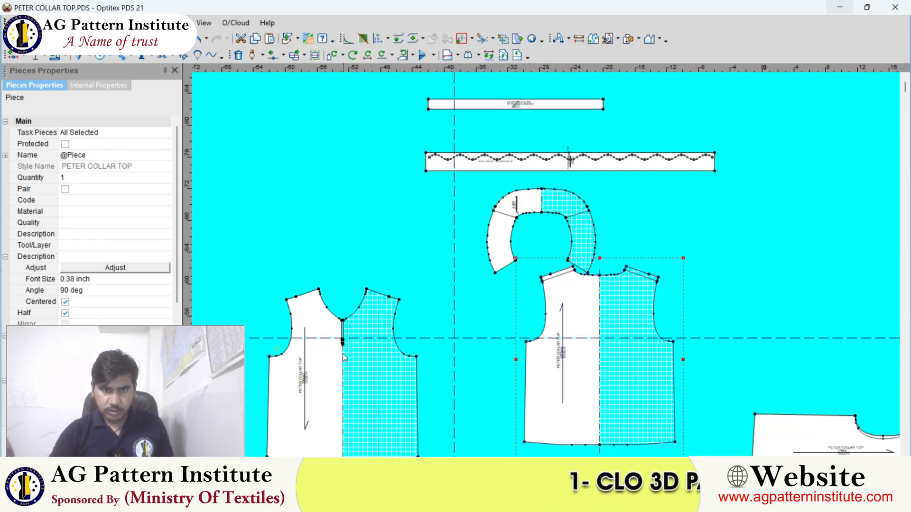
drag(339, 353, 349, 326)
Turn the front bodice a quarter turn to view its neck slit sideways, and turn it back upright
scroll(331, 334, up, 4)
scroll(490, 256, up, 2)
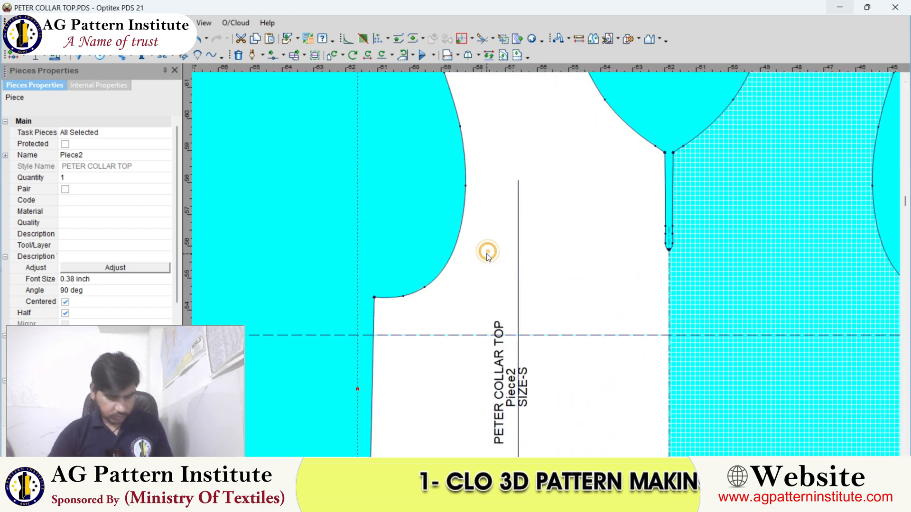
scroll(545, 265, down, 5)
key(bracketleft)
scroll(546, 266, up, 4)
scroll(548, 269, down, 4)
scroll(536, 253, up, 3)
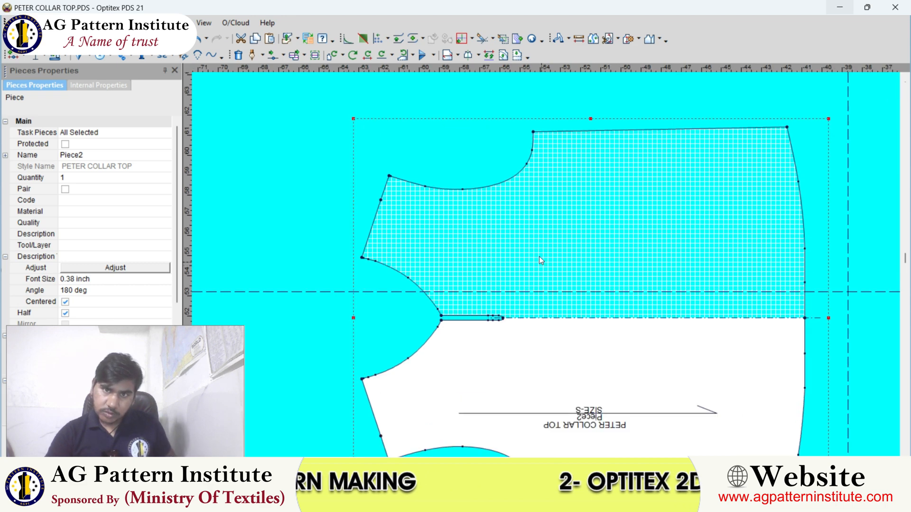
scroll(586, 275, up, 1)
scroll(585, 268, down, 3)
scroll(546, 267, up, 1)
key(bracketright)
scroll(547, 267, down, 2)
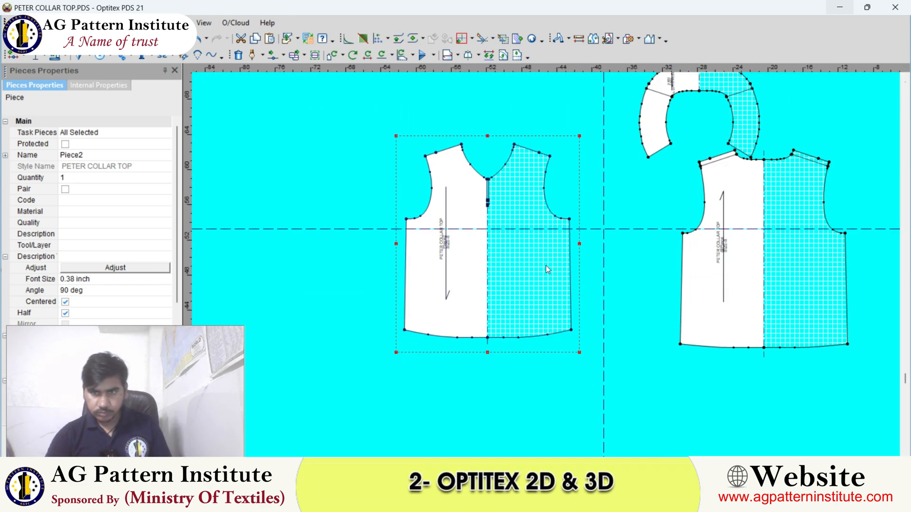
Line up the front and back bodice pieces side by side, with the back bodice centred below the collar
scroll(546, 266, up, 2)
drag(513, 276, 488, 285)
scroll(488, 285, down, 4)
drag(633, 251, 611, 272)
drag(485, 266, 484, 301)
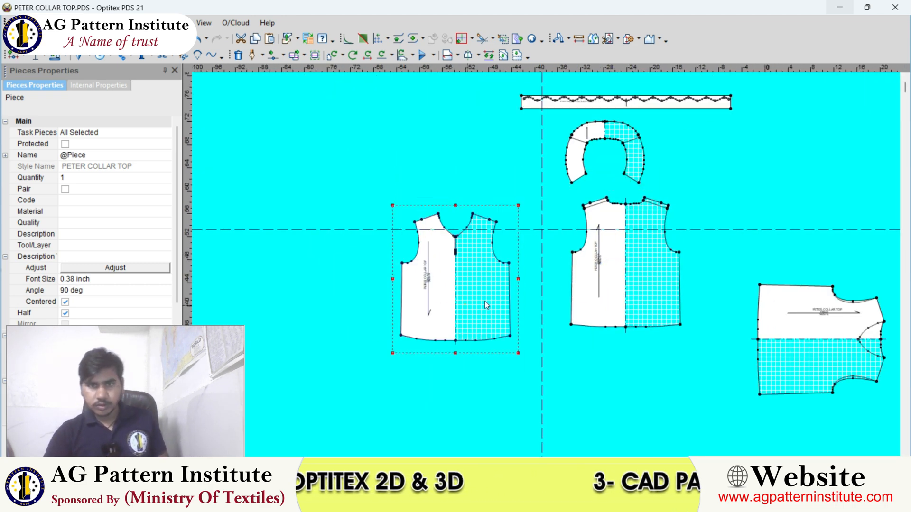
drag(615, 276, 604, 287)
scroll(604, 286, down, 1)
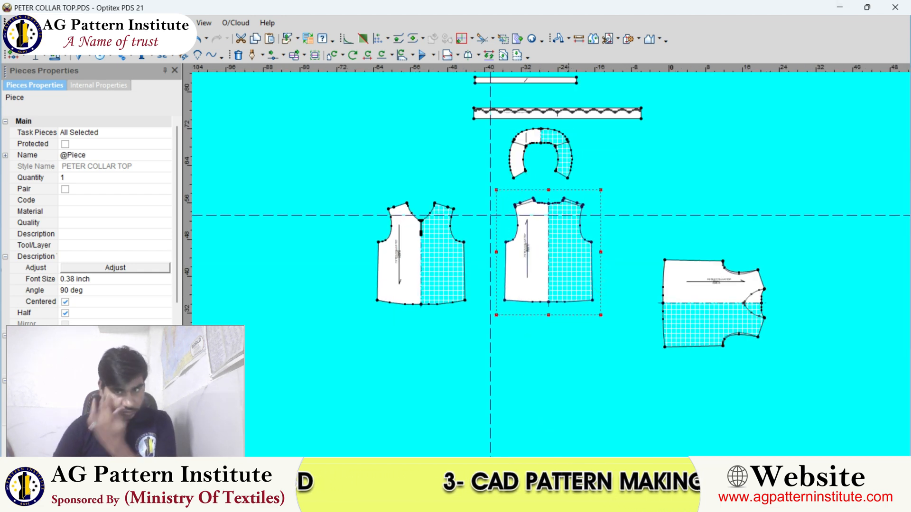
Examine the side, back and front reference photos of the blouse, focusing on the puff sleeves, frill and tied neck
click(561, 501)
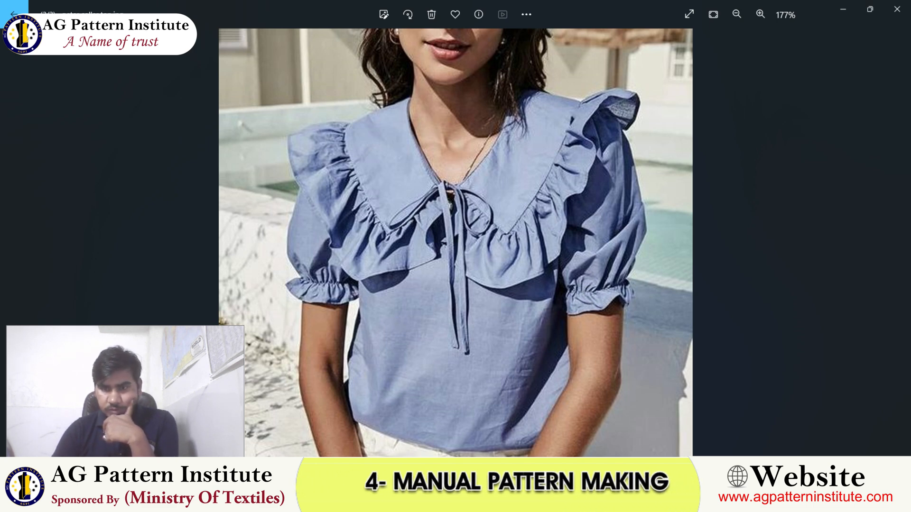
click(637, 501)
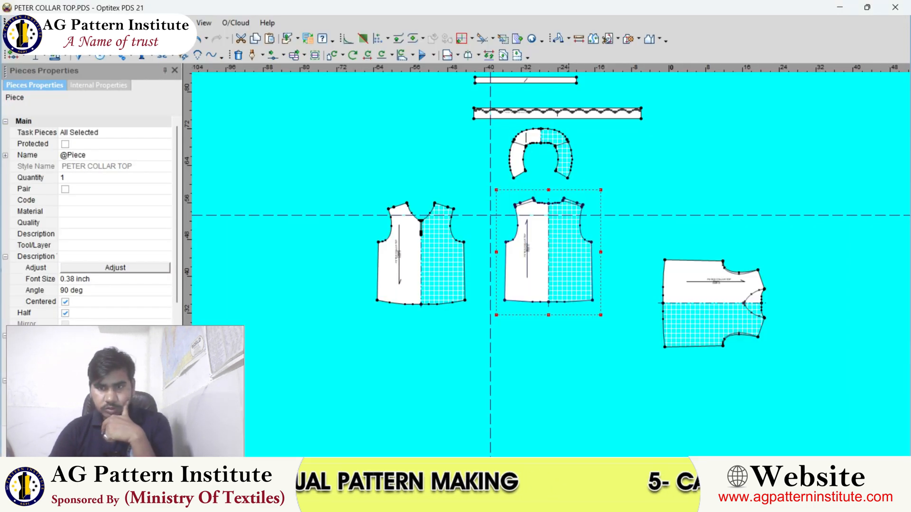
click(561, 501)
key(Left)
key(Left)
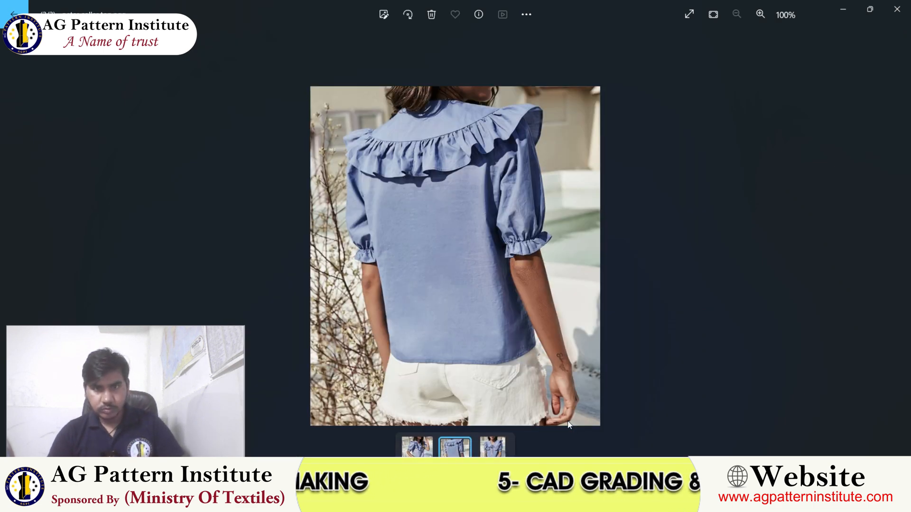
scroll(379, 191, up, 7)
scroll(380, 192, up, 2)
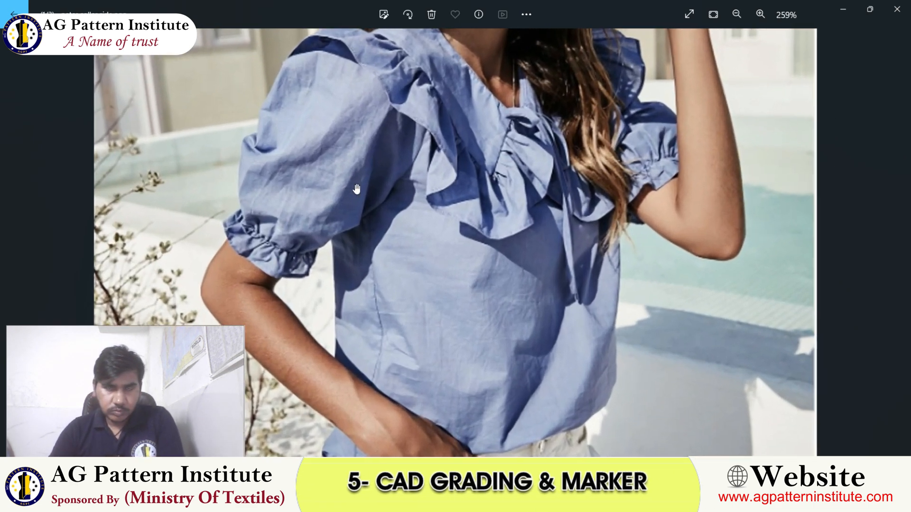
scroll(313, 174, down, 5)
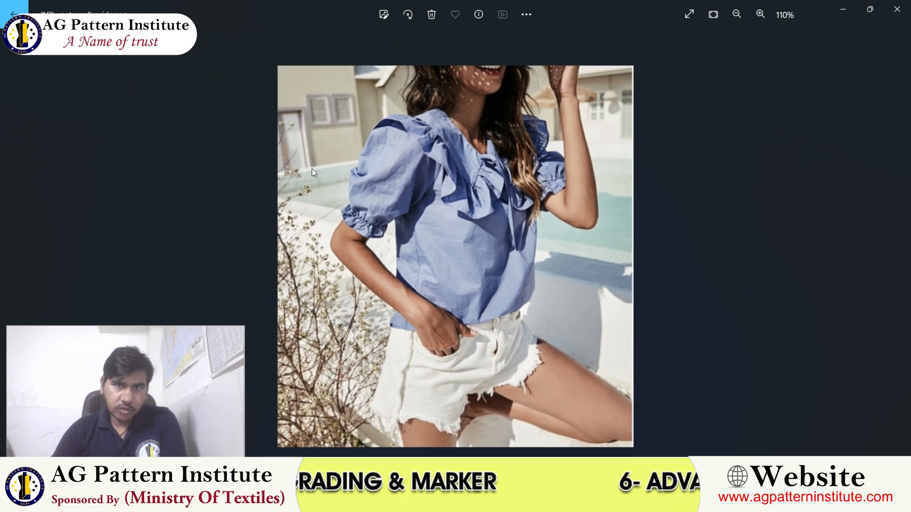
key(alt+Tab)
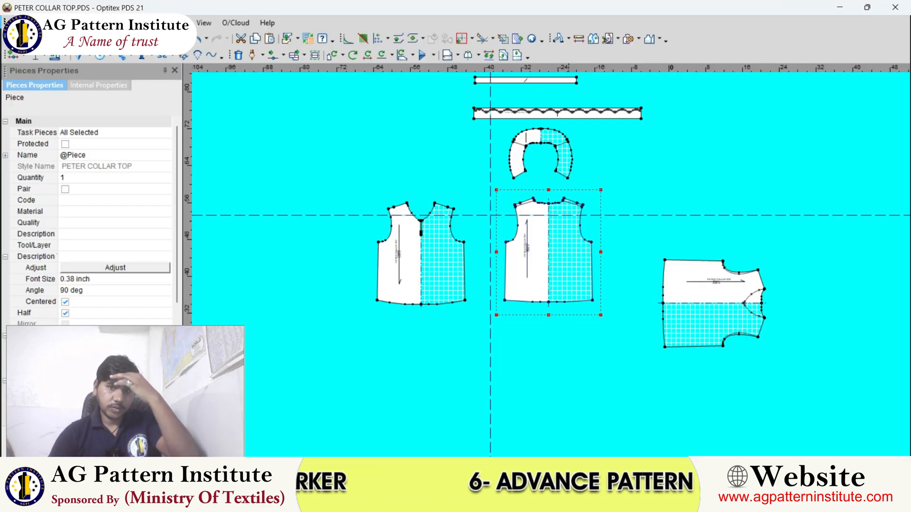
key(alt+Tab)
scroll(463, 180, up, 4)
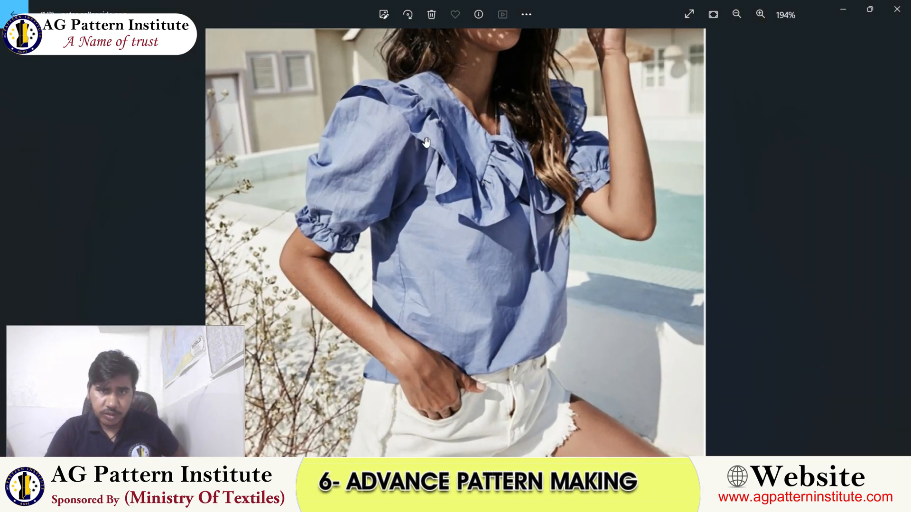
key(alt+Tab)
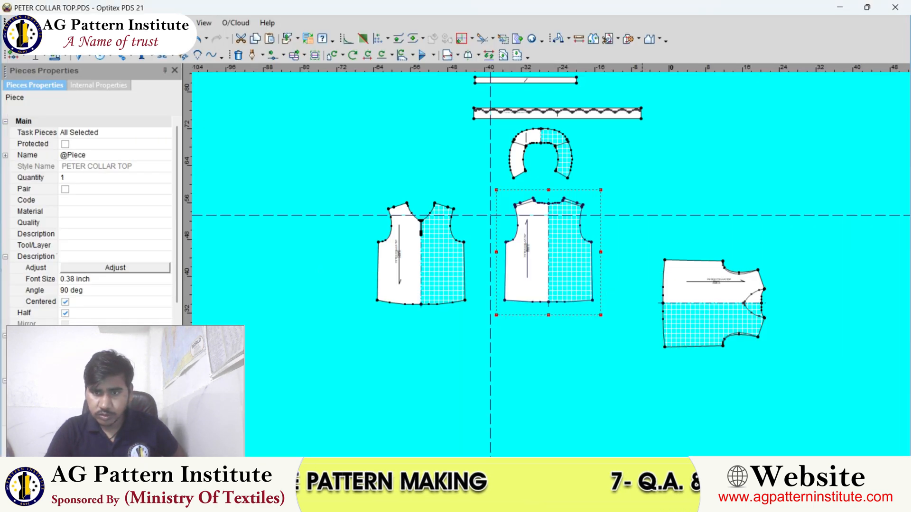
key(alt+Tab)
key(Right)
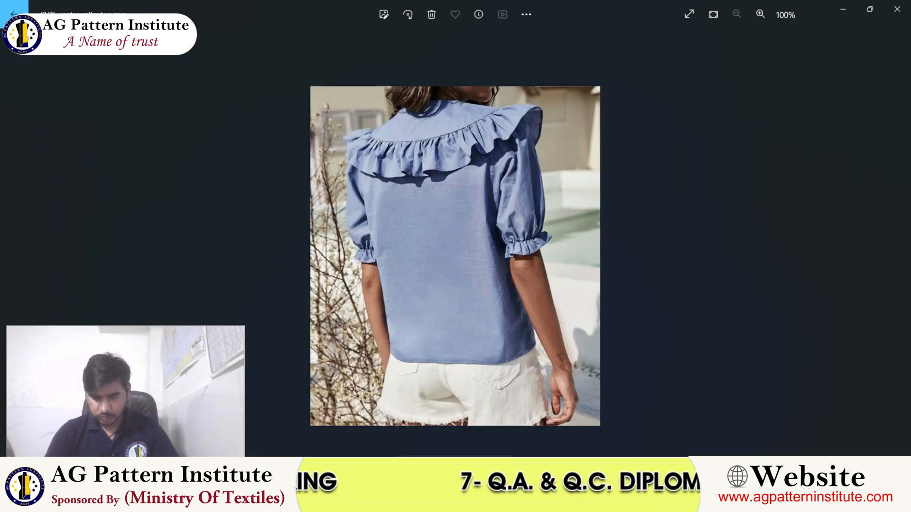
click(493, 448)
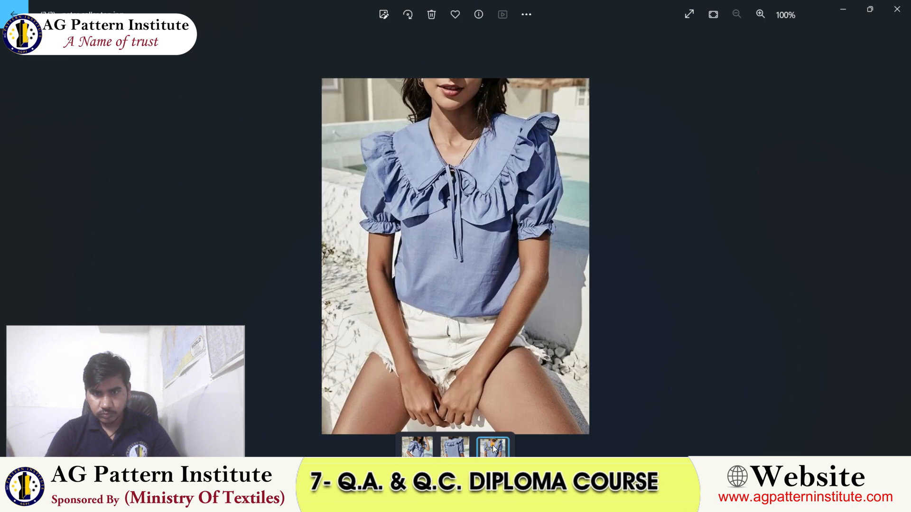
scroll(564, 189, up, 4)
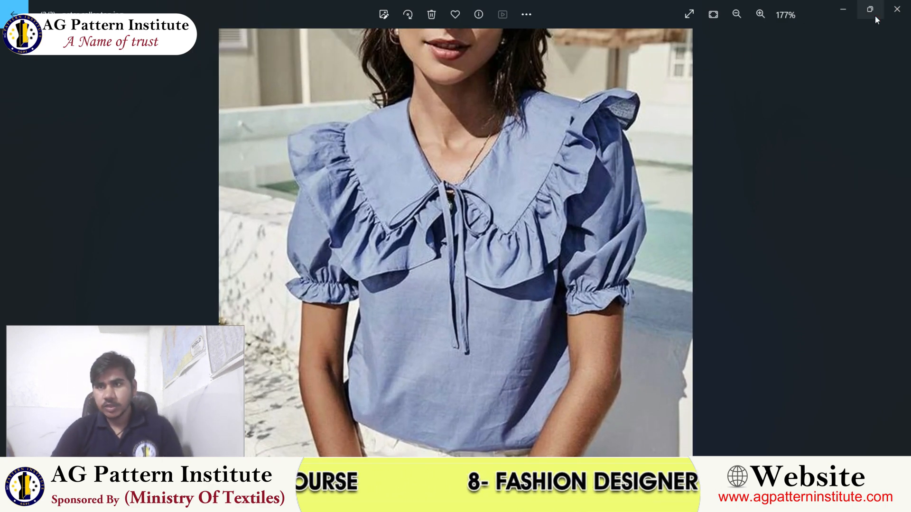
Switch to Optitex PDS and add a notch on the back bodice's armhole, 1.5 inches below the inner shoulder line
click(844, 7)
scroll(546, 252, up, 4)
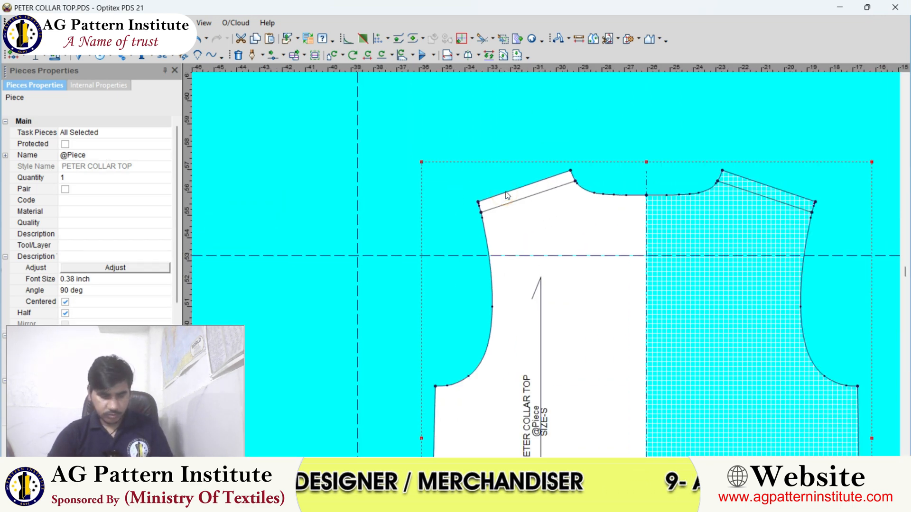
scroll(530, 250, up, 1)
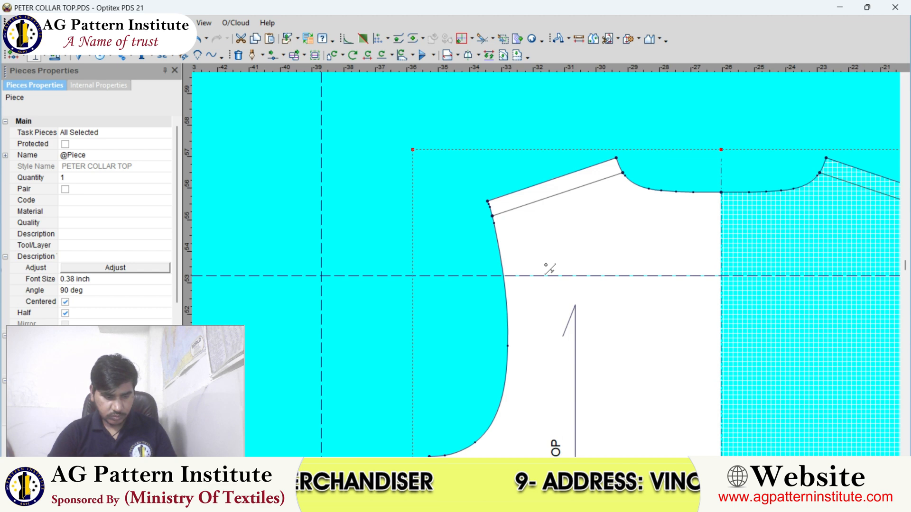
scroll(532, 252, up, 1)
click(505, 255)
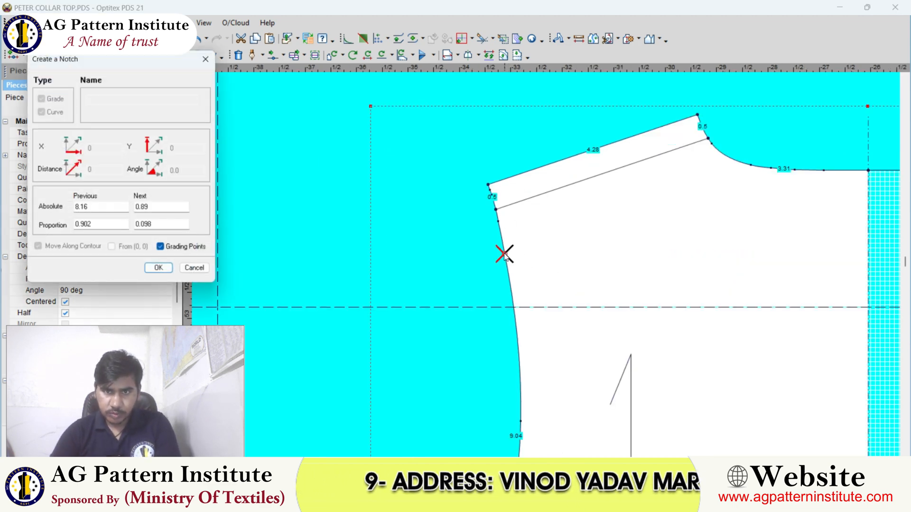
double_click(159, 211)
text(1.5)
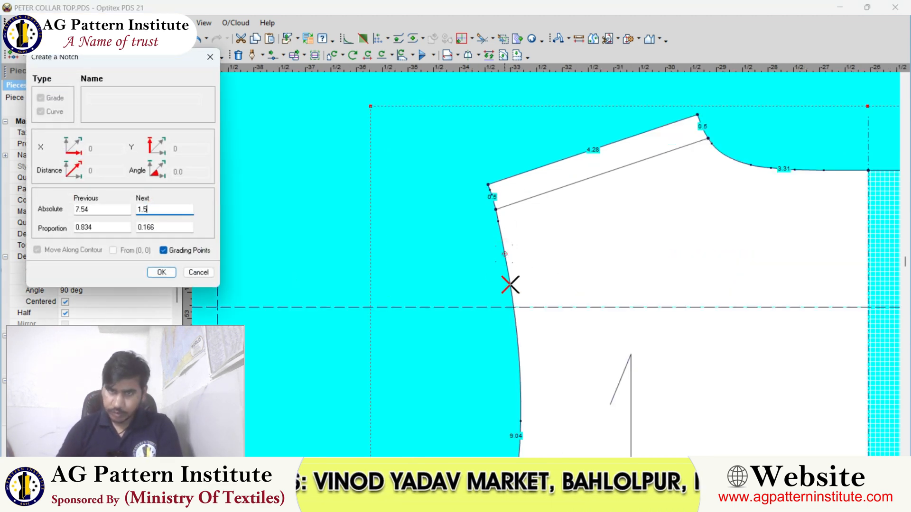
key(Return)
Add a notch on the front bodice's armhole, 1 inch below the shoulder tip
scroll(548, 266, down, 4)
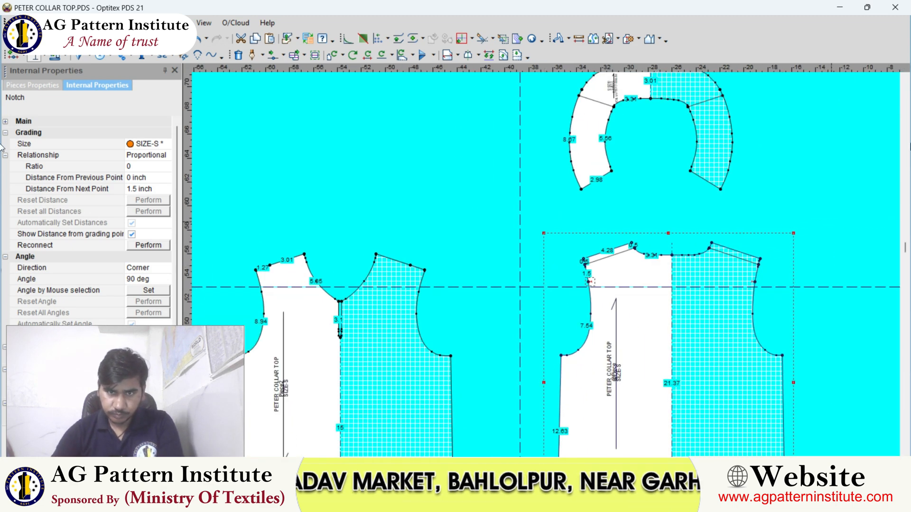
scroll(322, 217, up, 3)
click(506, 244)
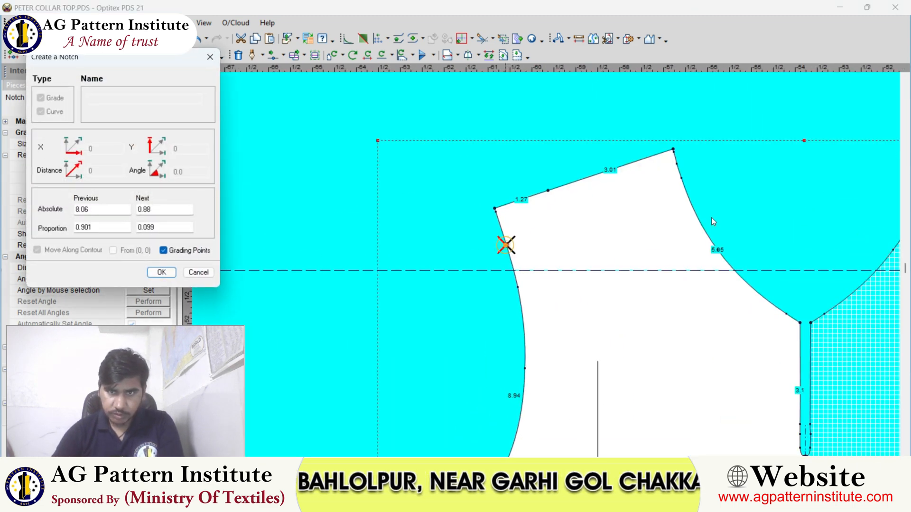
double_click(156, 210)
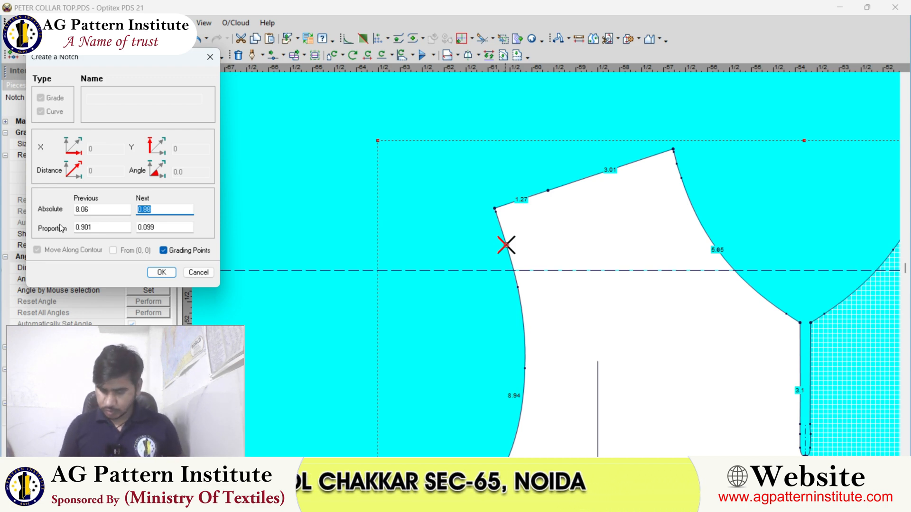
key(Return)
scroll(550, 226, down, 3)
right_click(540, 217)
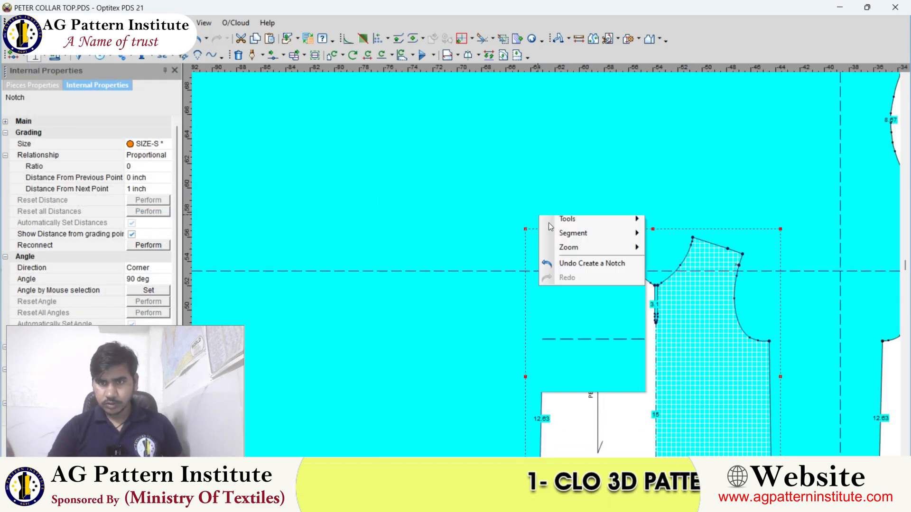
click(550, 226)
Examine the armhole notches on the back and front bodice pieces
scroll(550, 225, down, 3)
scroll(672, 258, up, 5)
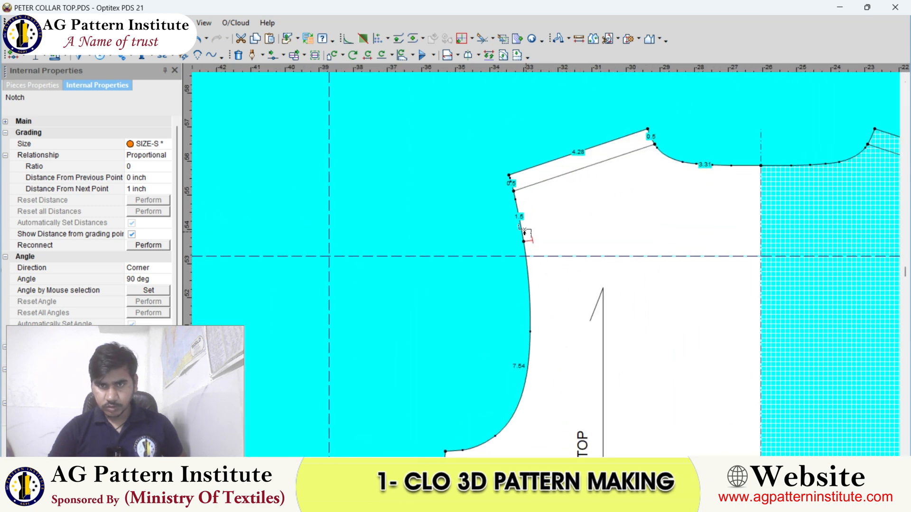
right_click(474, 165)
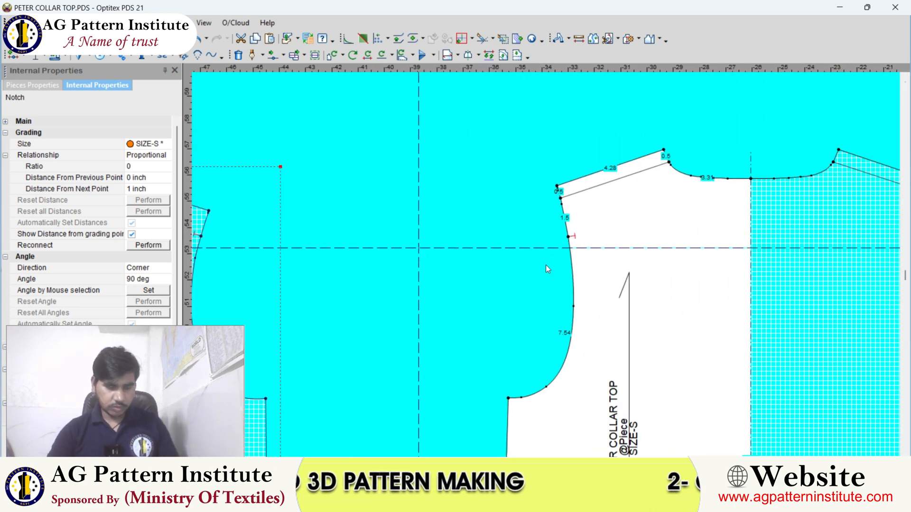
scroll(545, 268, up, 3)
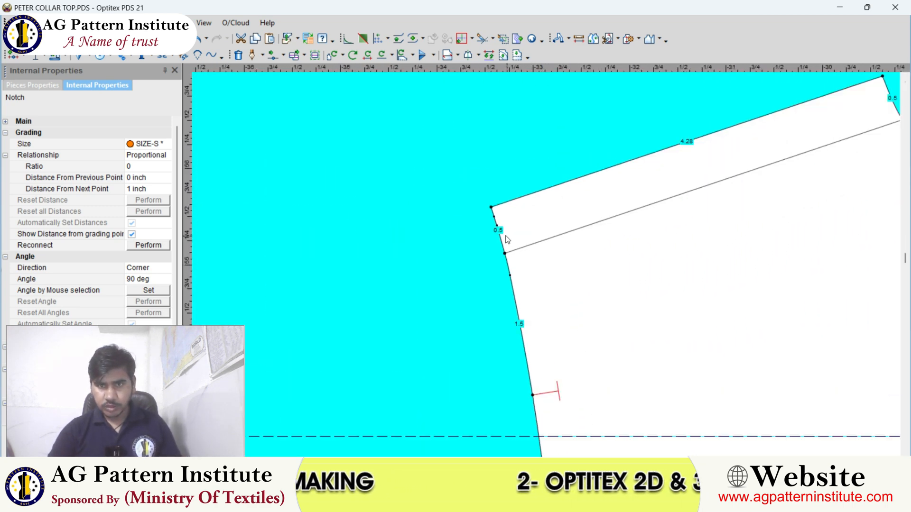
scroll(546, 264, down, 4)
scroll(545, 264, up, 4)
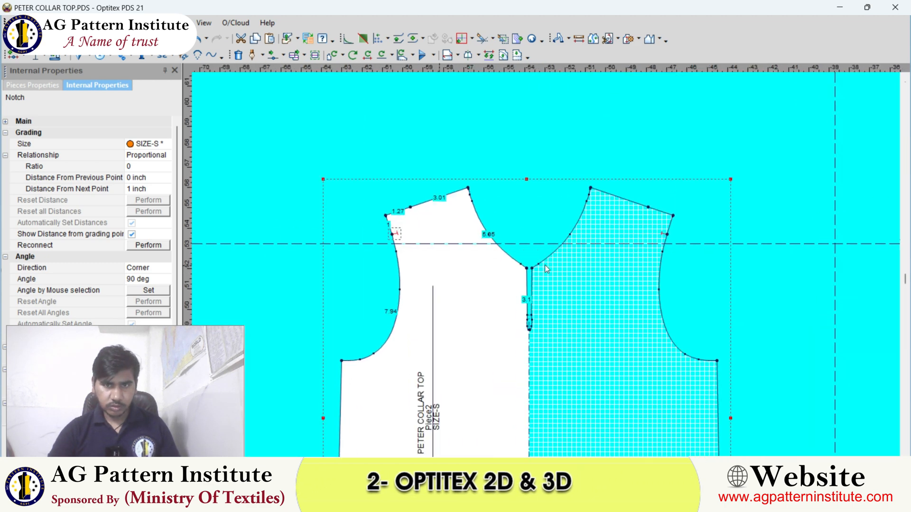
scroll(573, 275, down, 3)
scroll(545, 267, up, 1)
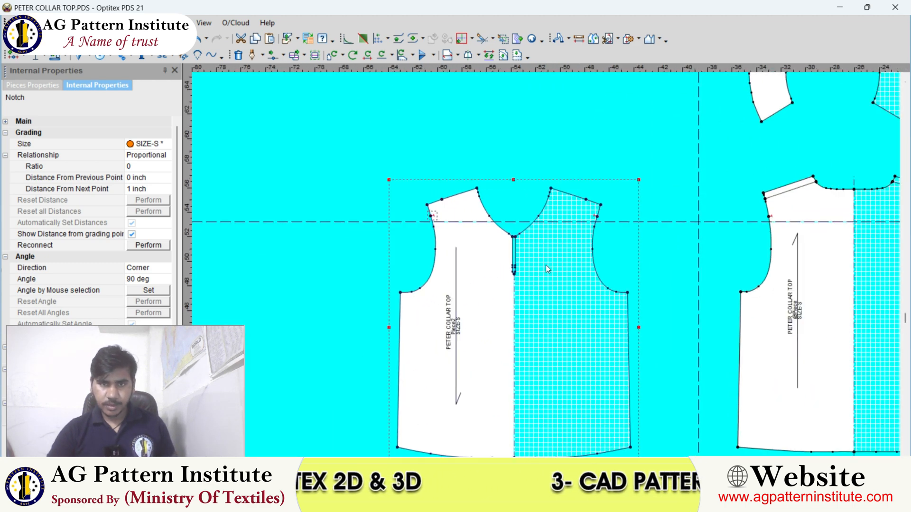
Start a length comparison and add the front armhole, measured along the contour from underarm to shoulder tip
key(ctrl+l)
scroll(542, 207, down, 4)
scroll(542, 207, up, 1)
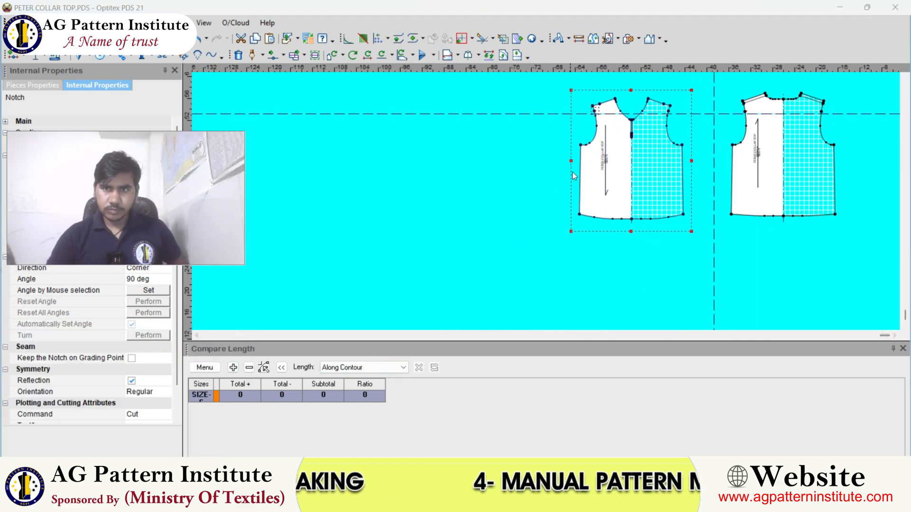
scroll(508, 211, up, 3)
click(483, 234)
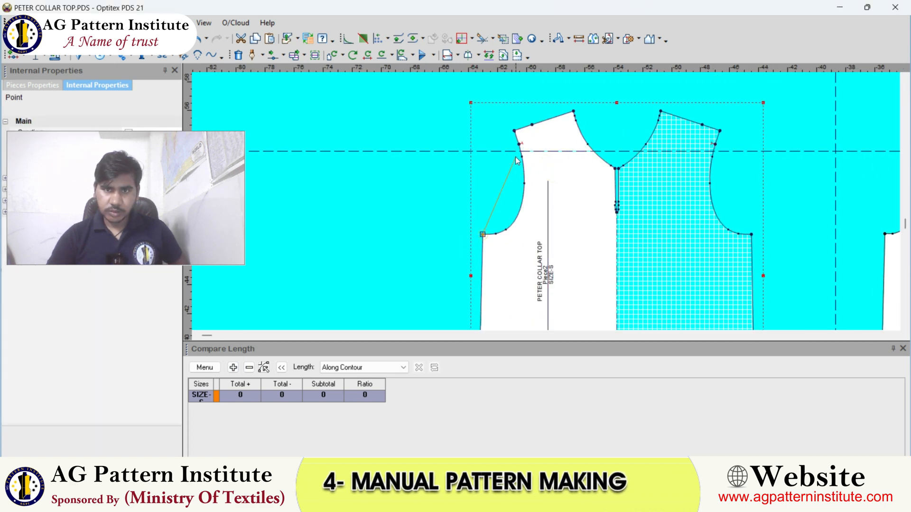
scroll(548, 205, up, 3)
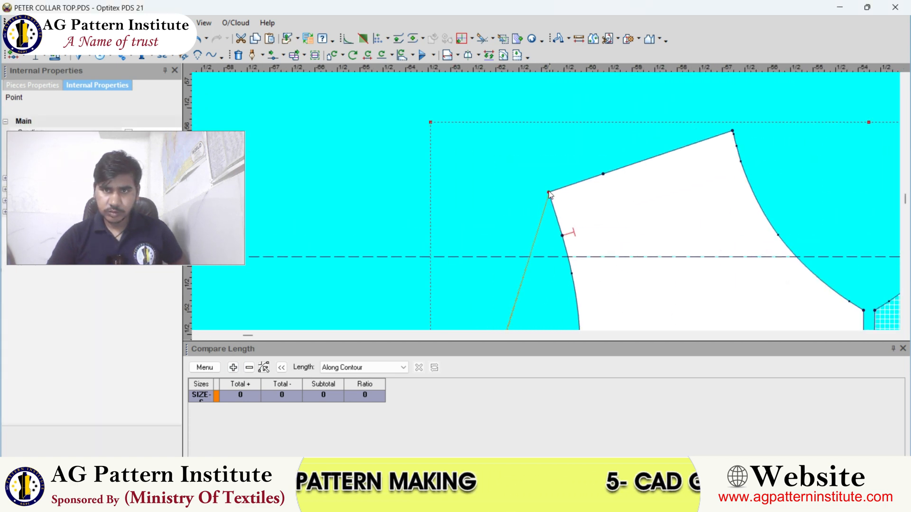
click(233, 367)
Add the back armhole's contour from underarm to shoulder tip to the length comparison, and close the comparison
scroll(546, 205, down, 4)
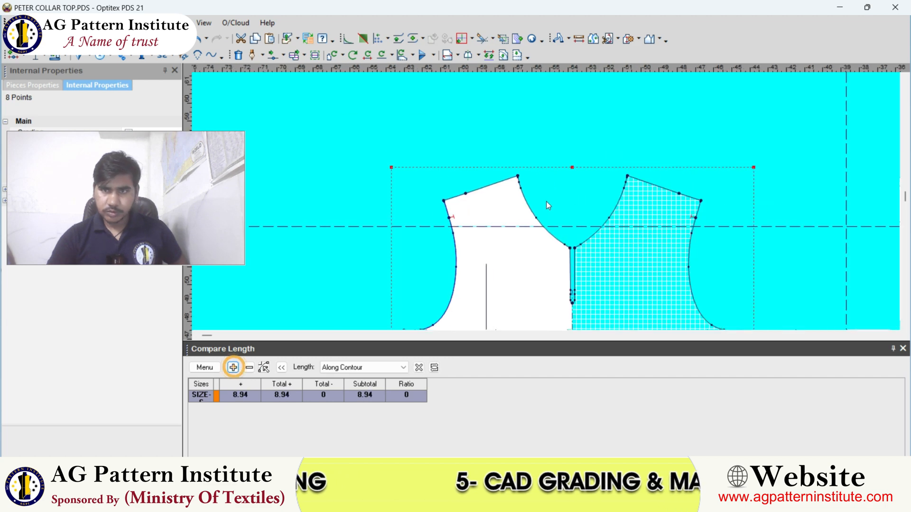
scroll(545, 204, up, 3)
click(524, 226)
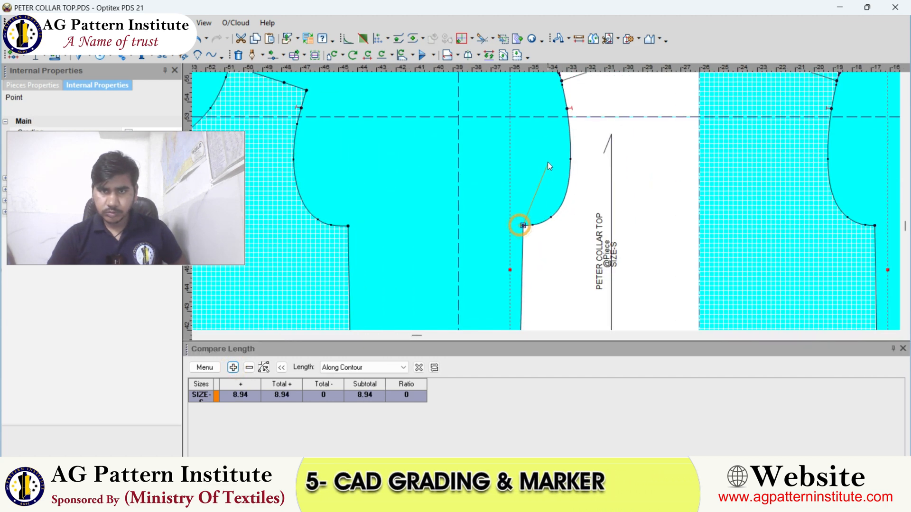
scroll(547, 187, up, 4)
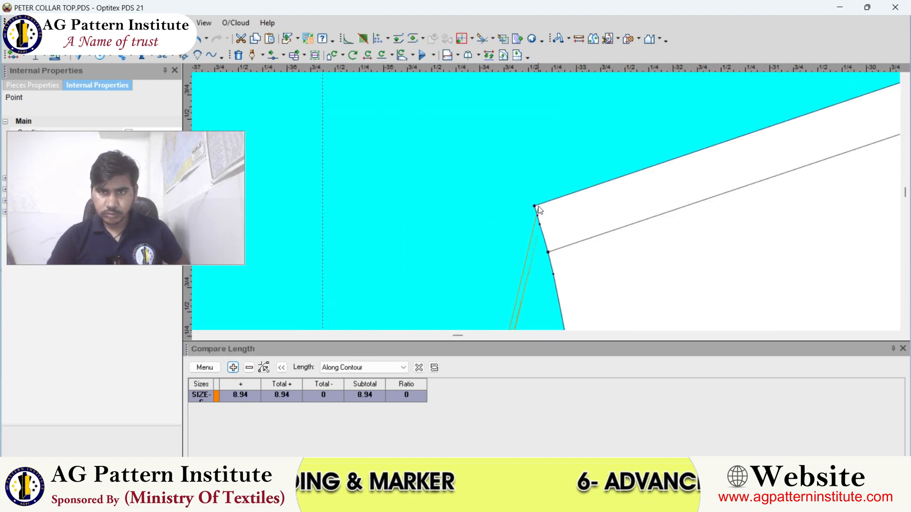
click(535, 209)
click(233, 368)
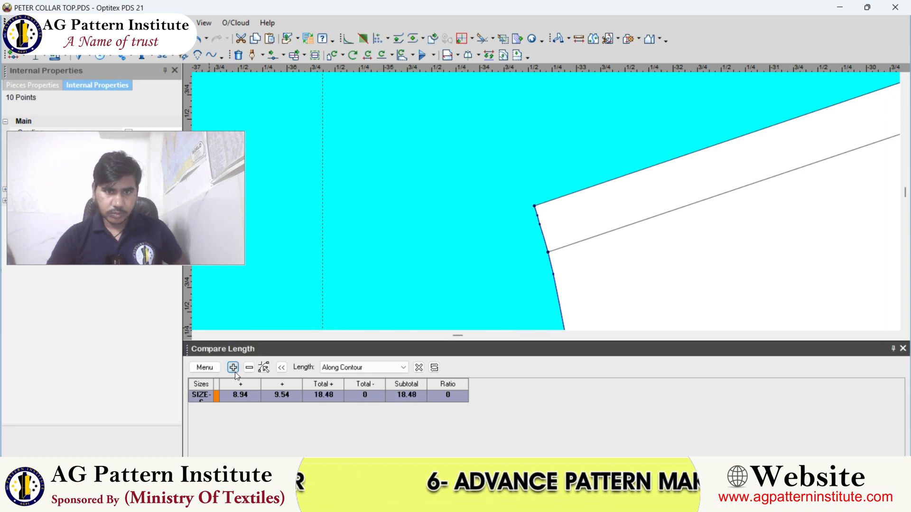
click(903, 349)
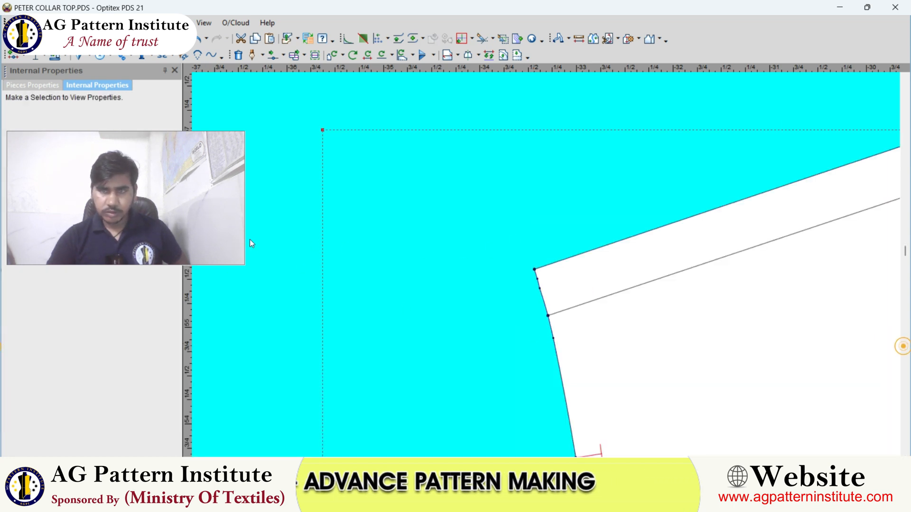
Switch to the front reference photo and view the whole blouse with its puff sleeves
scroll(547, 269, down, 5)
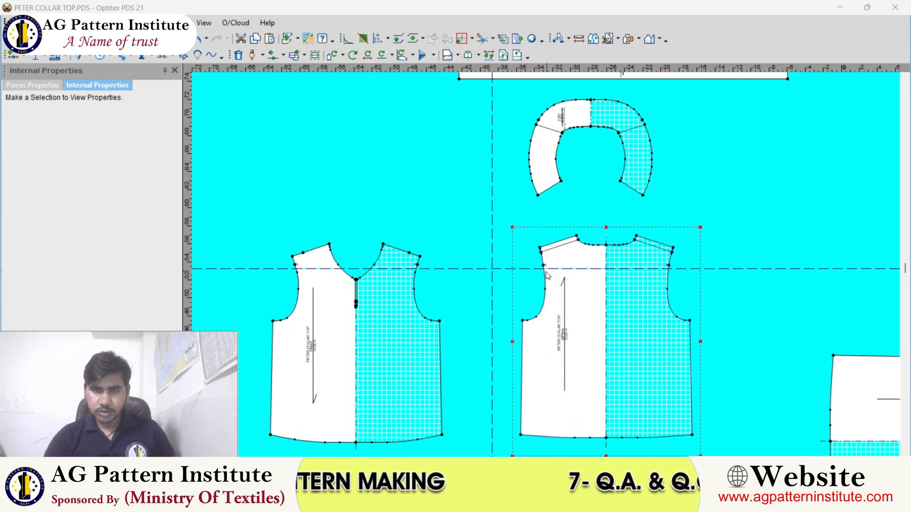
click(575, 501)
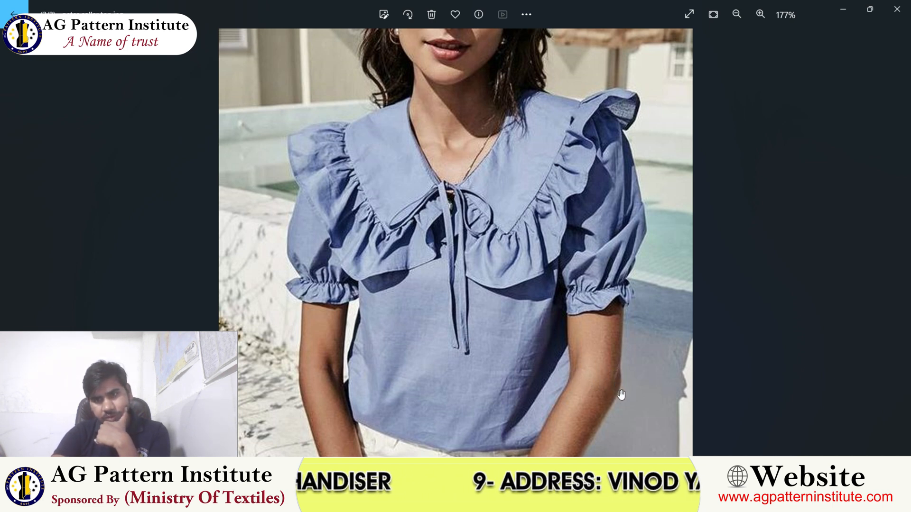
scroll(420, 311, down, 5)
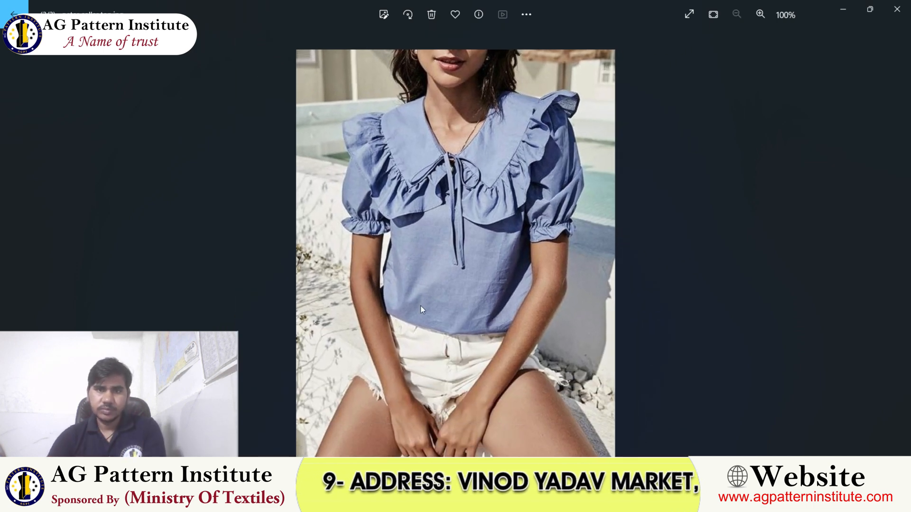
Return to Optitex PDS and set up a new rectangular piece with length 8.25 and width 6.5 inches
click(534, 501)
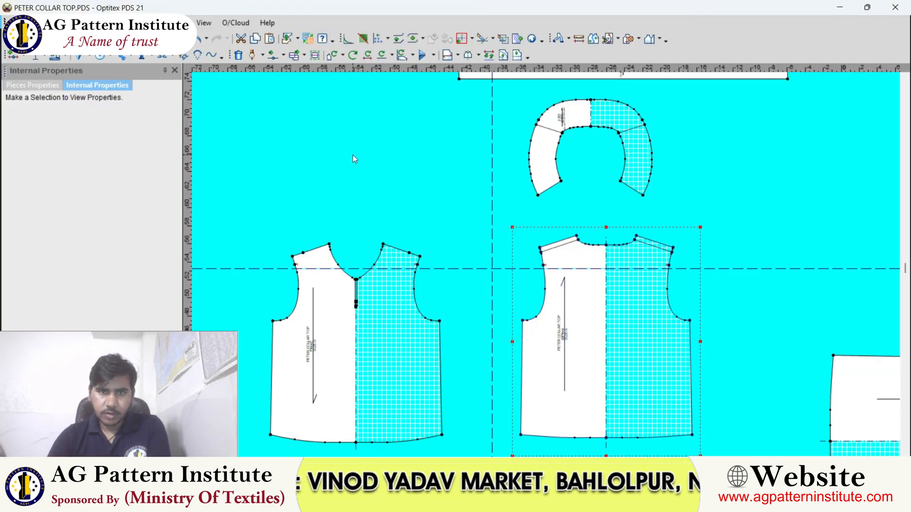
right_click(309, 159)
mouse_move(380, 238)
click(479, 241)
double_click(446, 188)
text(8)
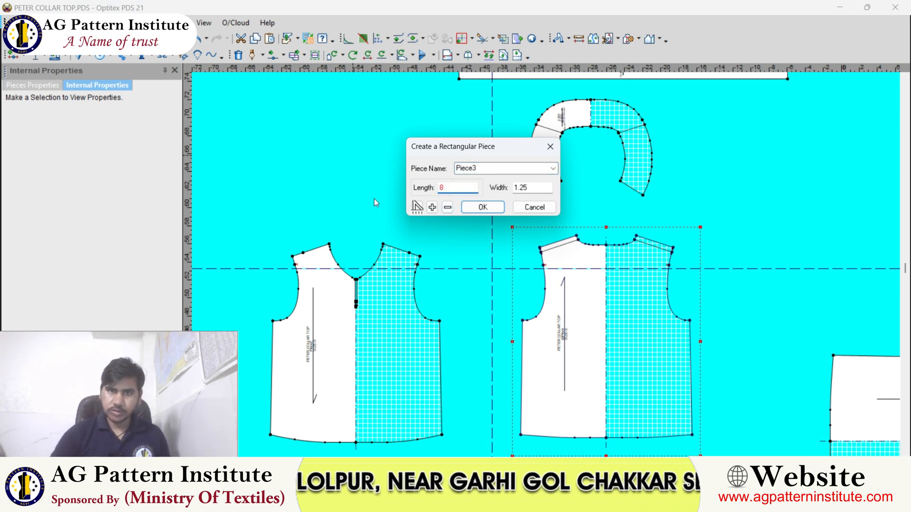
text(.25)
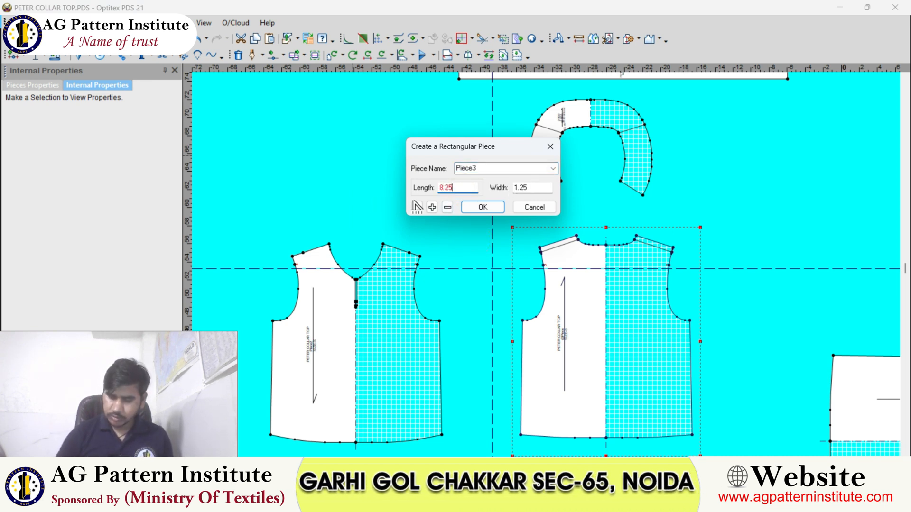
key(Tab)
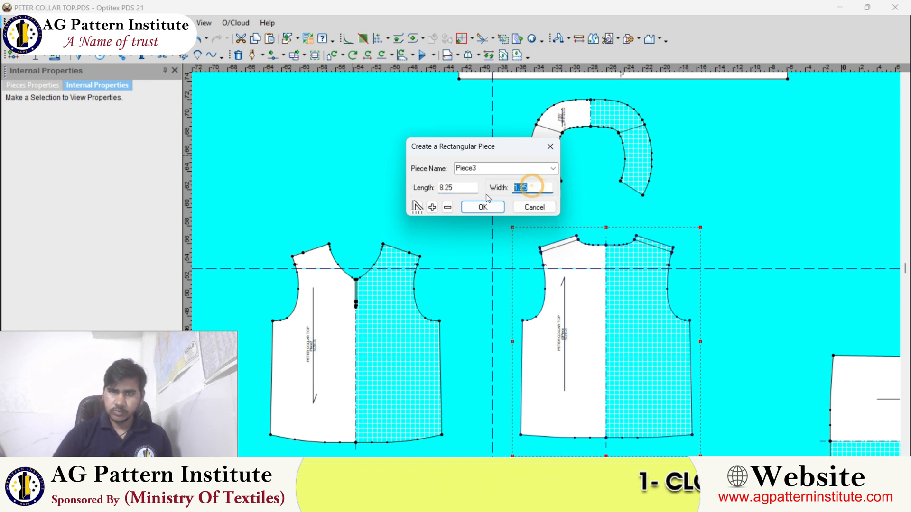
text(6.5)
Name the rectangular piece SLEEVE, create it and place it beside the front bodice's lower hem corner
click(495, 165)
text(SL)
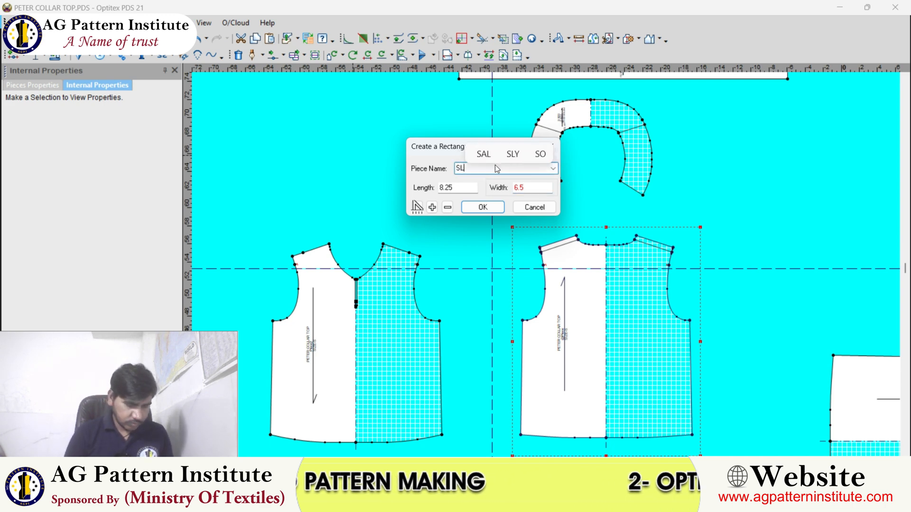
text(EEVE)
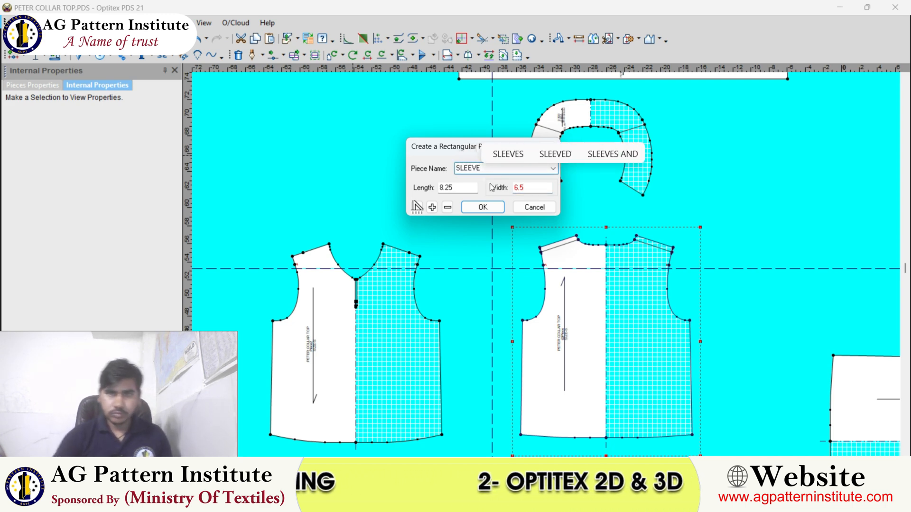
click(483, 207)
scroll(517, 254, up, 3)
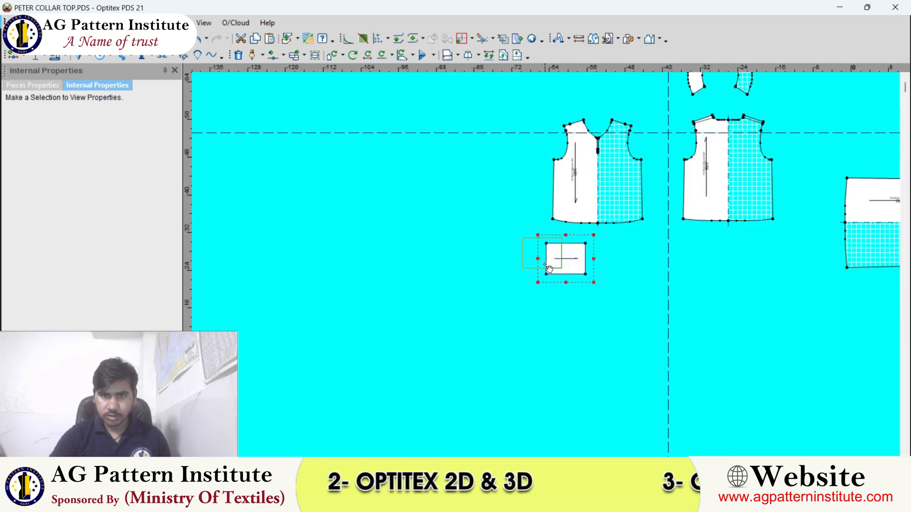
scroll(518, 256, up, 3)
scroll(548, 269, down, 1)
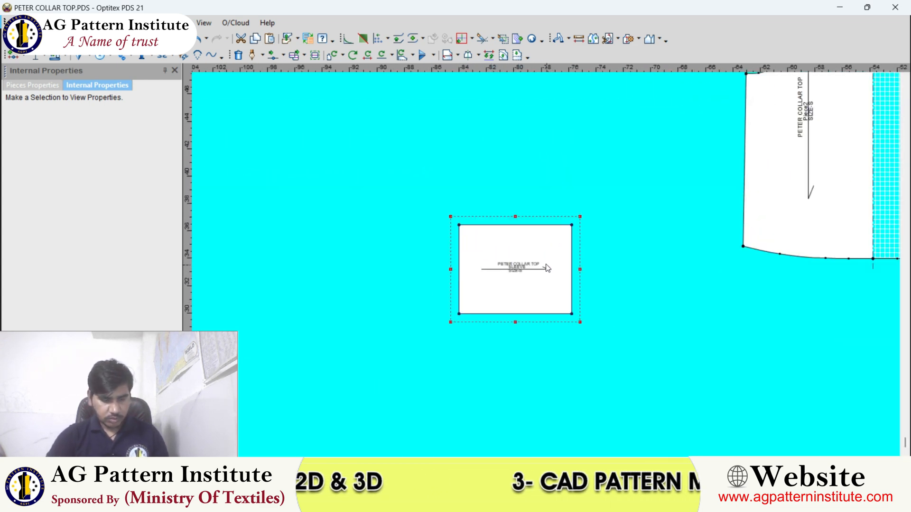
Add a grading point on the sleeve rectangle's upper edge, 5 inches from its right corner
scroll(548, 269, up, 3)
scroll(546, 265, down, 1)
scroll(544, 263, up, 3)
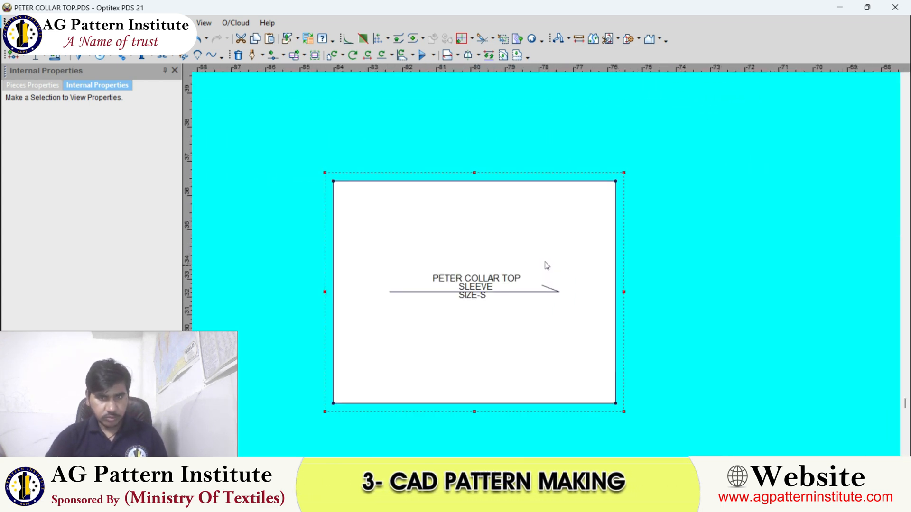
scroll(530, 225, down, 2)
click(471, 237)
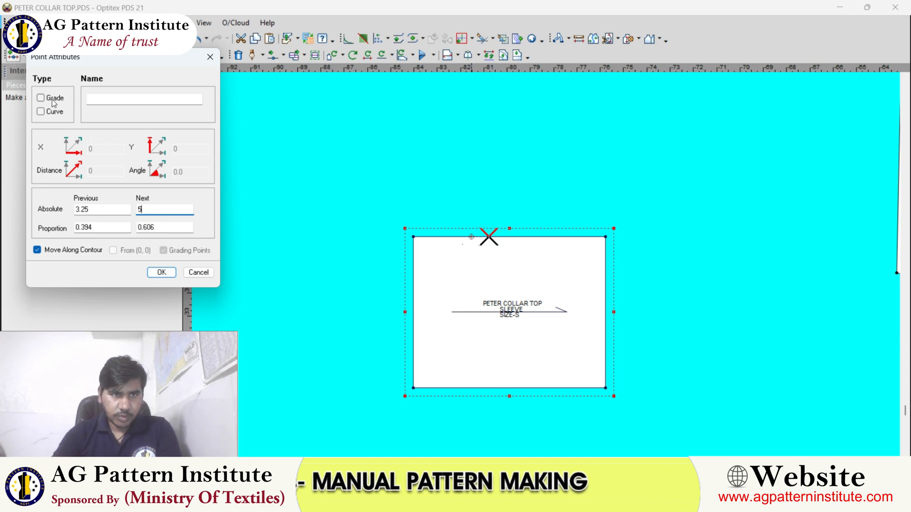
click(161, 272)
scroll(405, 274, down, 1)
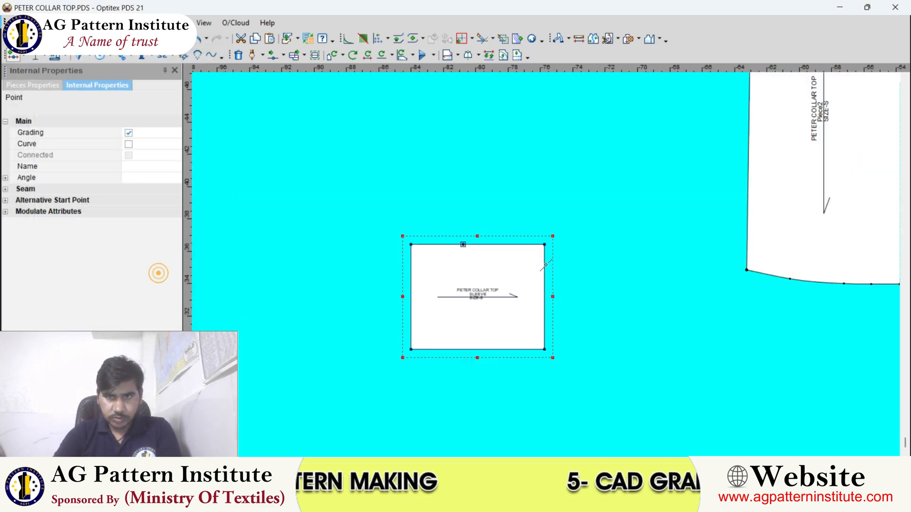
Select the sleeve rectangle's upper-right corner point and display the segment lengths around the piece
scroll(415, 265, up, 3)
scroll(556, 199, down, 3)
scroll(551, 247, up, 3)
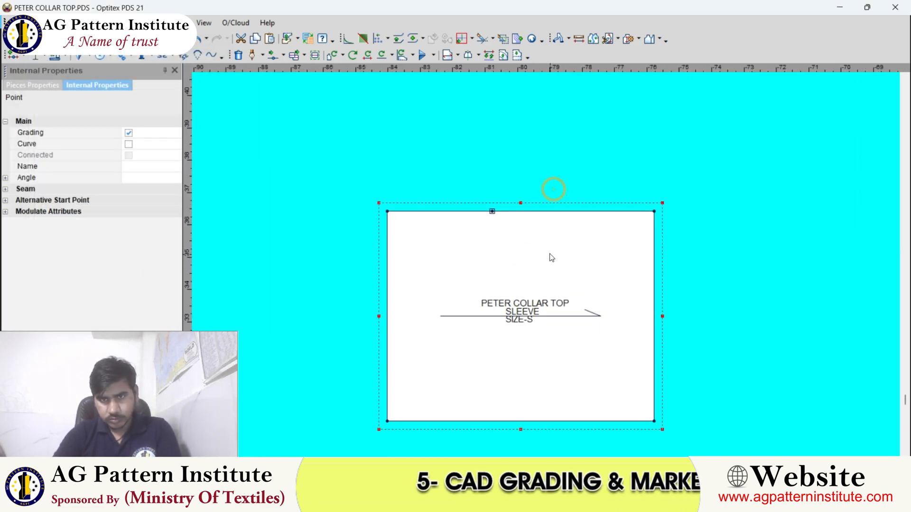
click(549, 253)
scroll(547, 266, down, 3)
scroll(560, 266, up, 3)
click(622, 209)
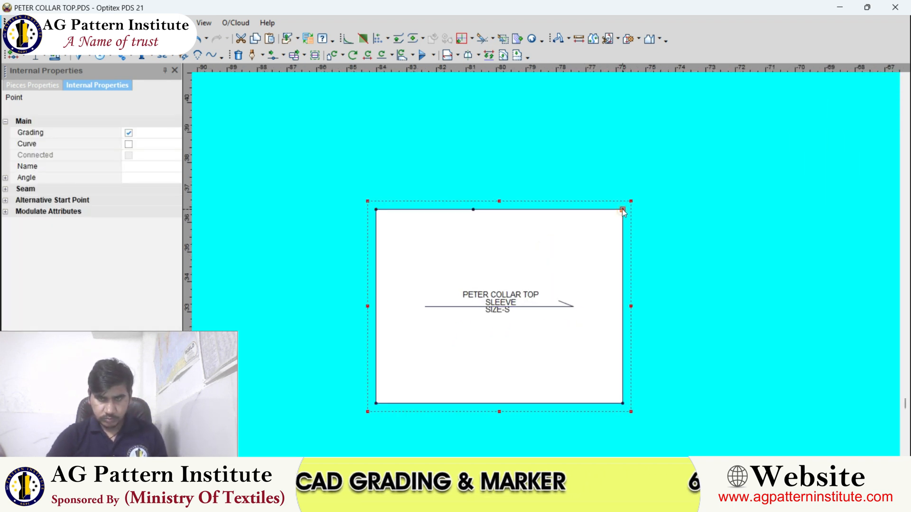
scroll(548, 269, down, 1)
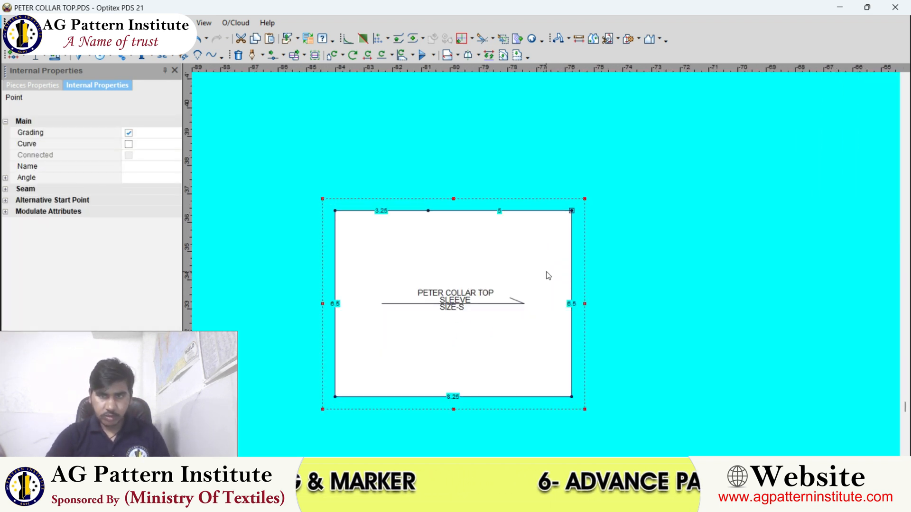
Add guide lines on the sleeve's lower and right edges, plus parallels at 4.25 inches horizontally and -2.5 inches vertically
drag(584, 70, 600, 400)
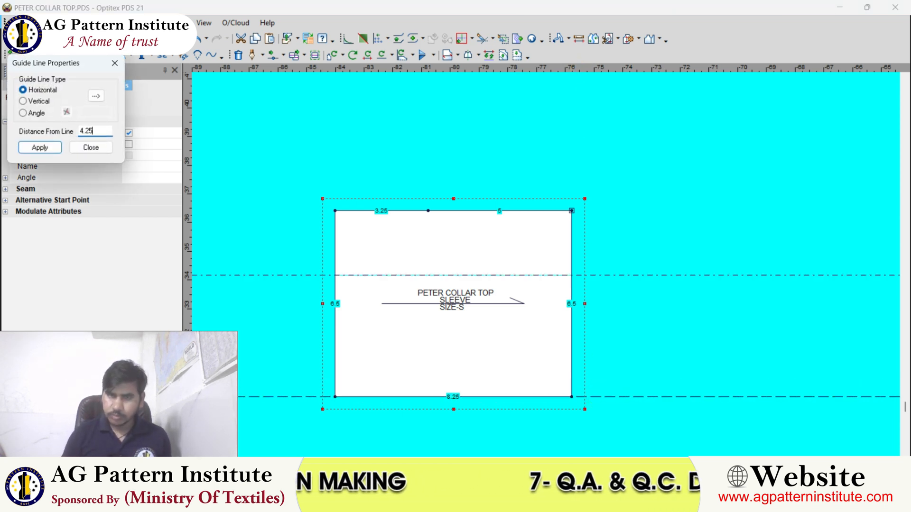
click(90, 147)
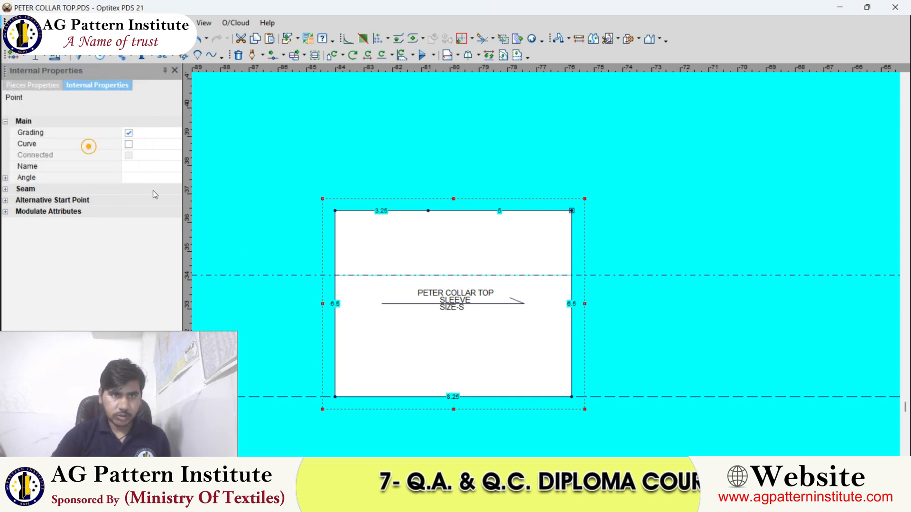
drag(192, 210, 593, 264)
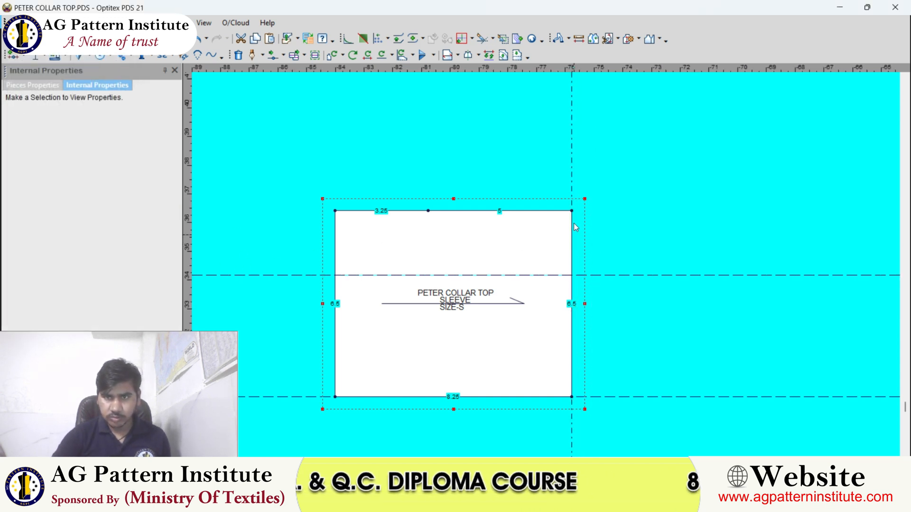
double_click(572, 179)
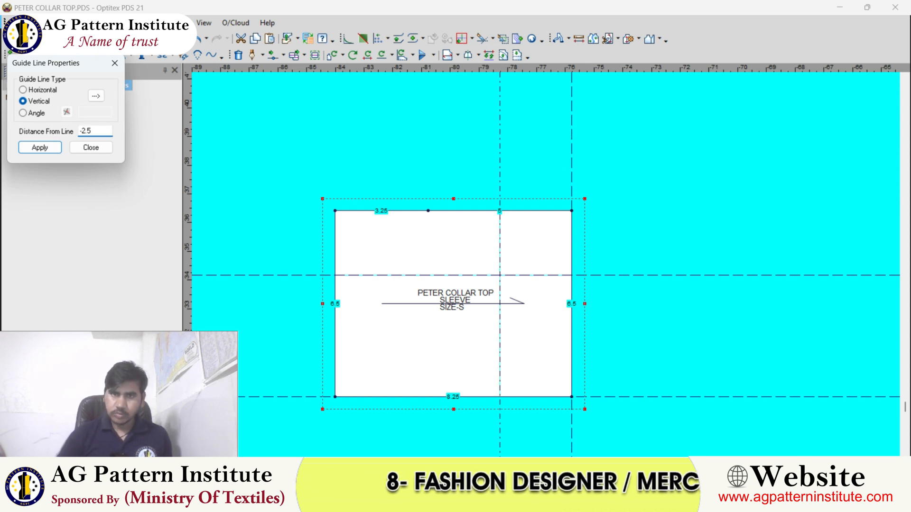
click(79, 146)
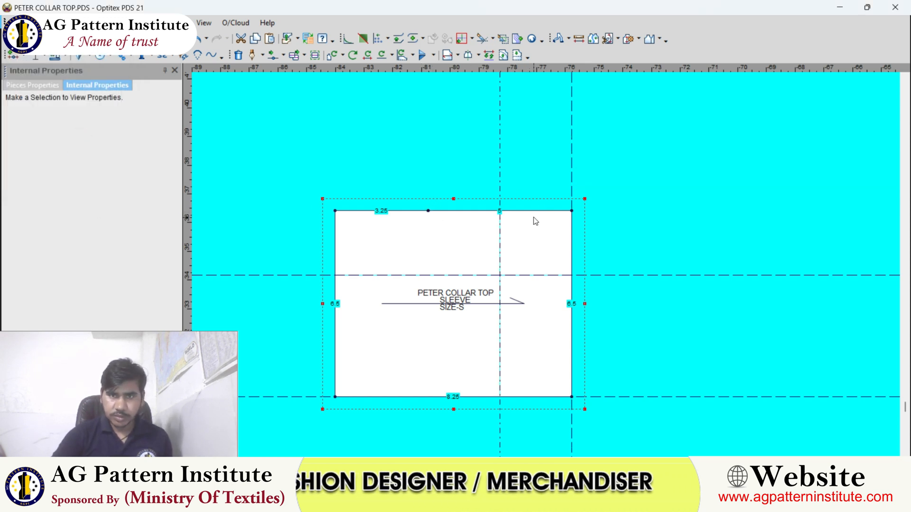
Delete the sleeve's upper-right corner point
scroll(535, 221, up, 1)
click(589, 208)
key(Delete)
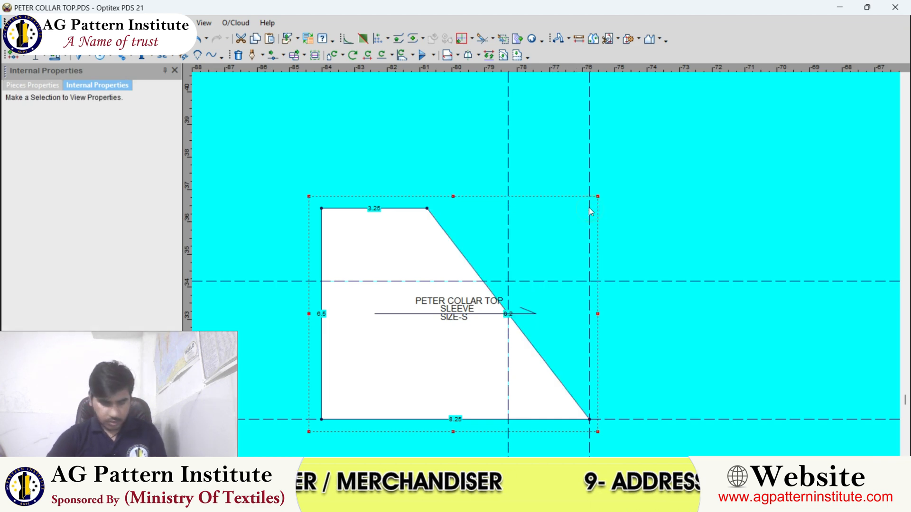
Bend the slanted sleeve edge with a curve point placed at the crossing of the two inner guide lines
scroll(607, 251, up, 2)
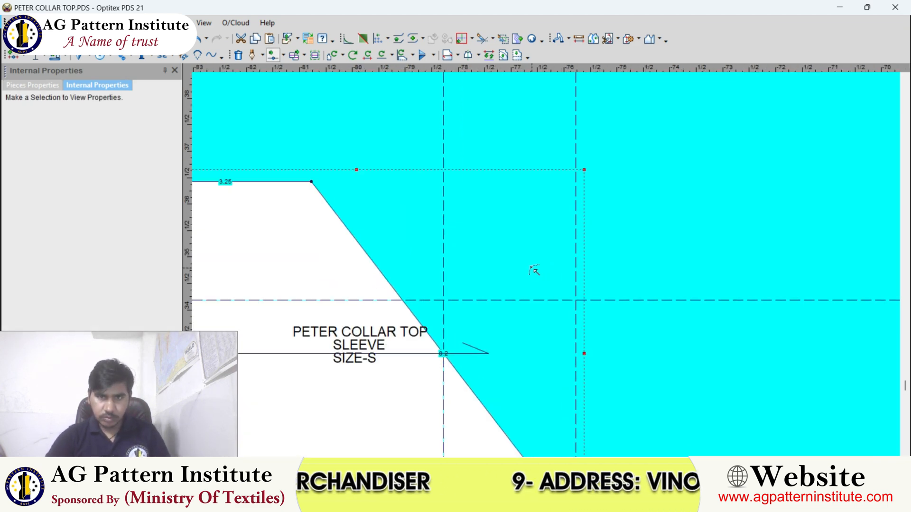
click(431, 335)
click(444, 301)
key(Return)
scroll(517, 245, up, 2)
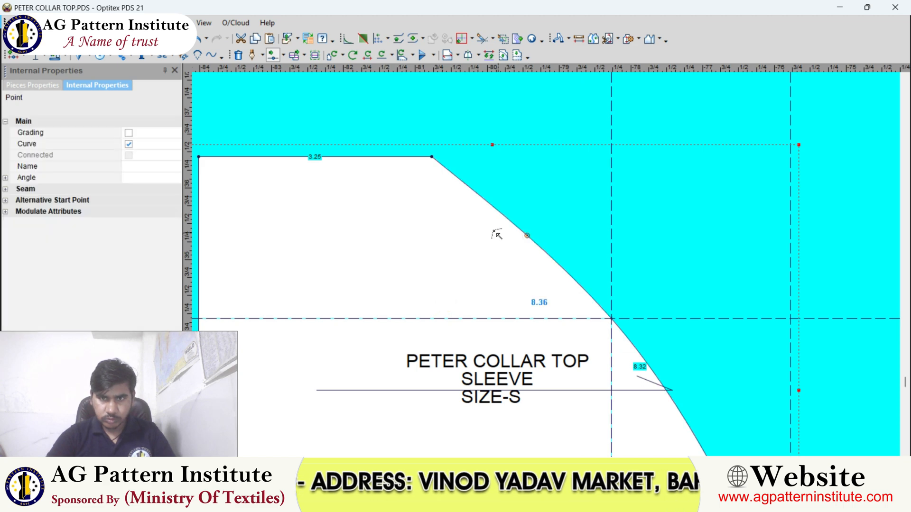
Hollow the upper part of the sleeve cap inward with curve points below the 3.25-inch edge's right end
click(438, 193)
key(Return)
scroll(468, 236, up, 3)
click(558, 273)
click(548, 280)
key(Return)
scroll(540, 269, down, 3)
scroll(554, 264, up, 4)
Round the lower part of the sleeve cap outward toward the right guide line with successive curve points
click(580, 267)
click(631, 281)
key(Return)
scroll(547, 268, up, 3)
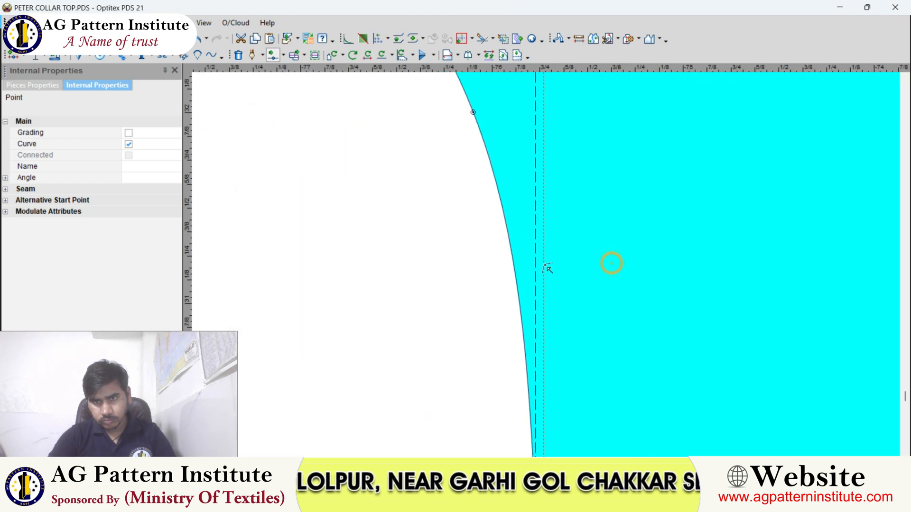
click(518, 268)
key(Return)
scroll(519, 267, down, 3)
scroll(550, 242, up, 3)
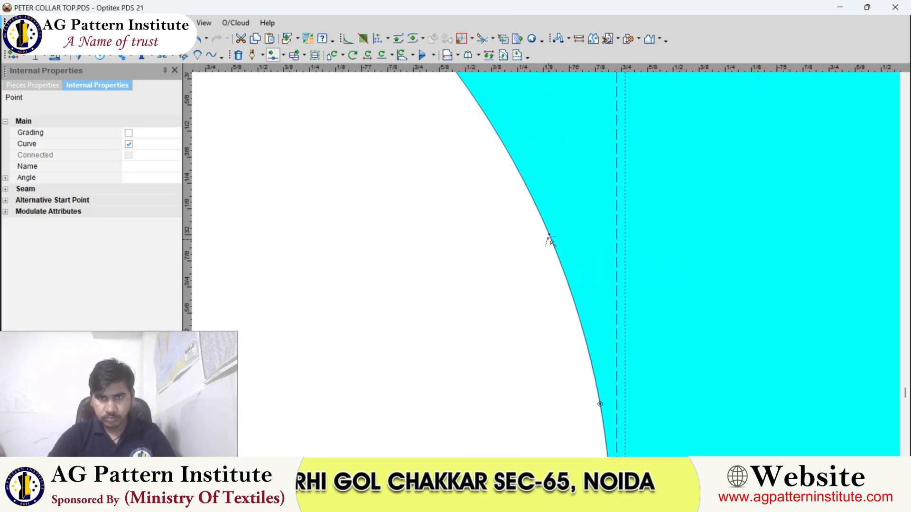
click(551, 236)
key(Return)
scroll(553, 237, up, 2)
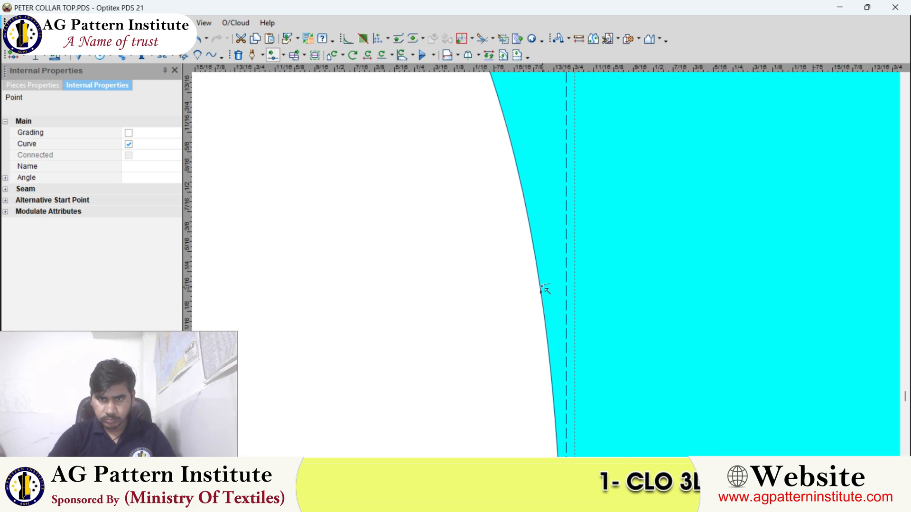
click(545, 293)
key(Return)
scroll(545, 280, down, 3)
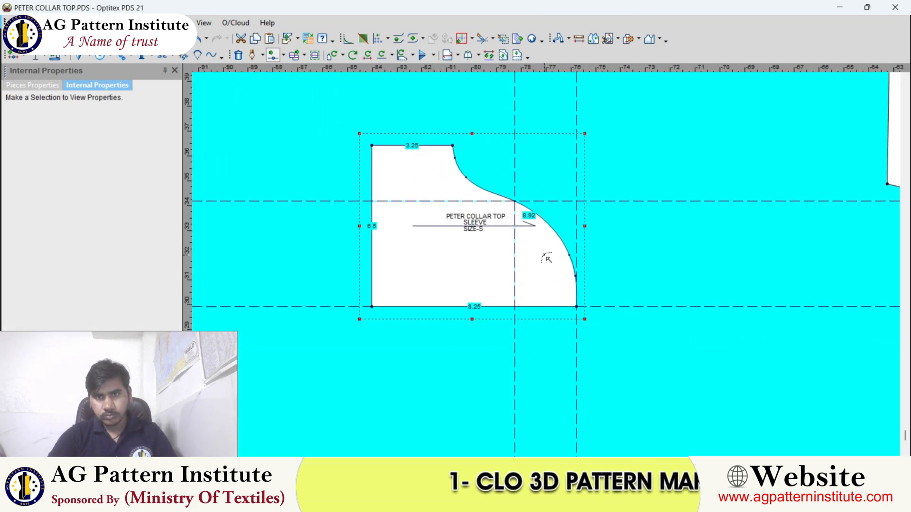
Refine the lower cap's bulge with a further curve point and delete the surplus curve point just beneath it
scroll(546, 259, up, 2)
click(558, 232)
key(Return)
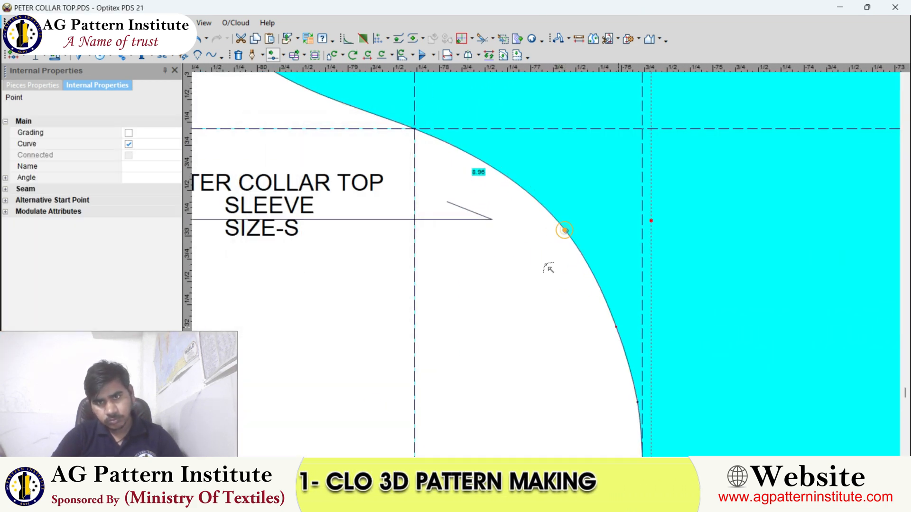
scroll(522, 266, up, 2)
scroll(548, 262, down, 3)
right_click(508, 163)
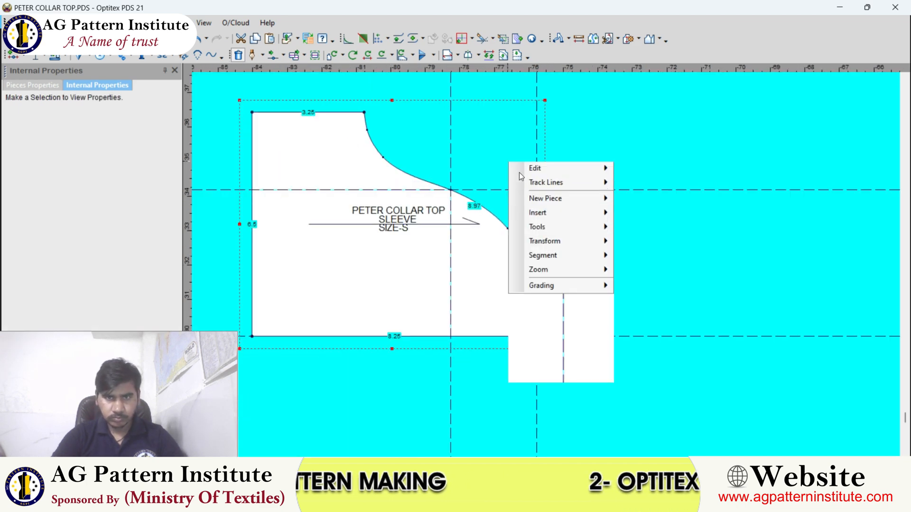
click(517, 173)
scroll(521, 199, down, 2)
scroll(533, 253, up, 3)
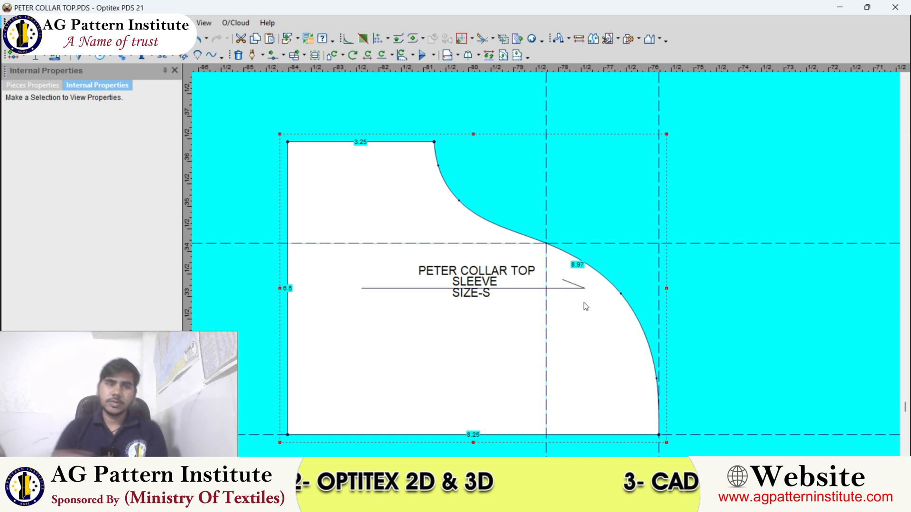
Check the combined armhole length along the contour in the length comparison, and close it
key(ctrl+l)
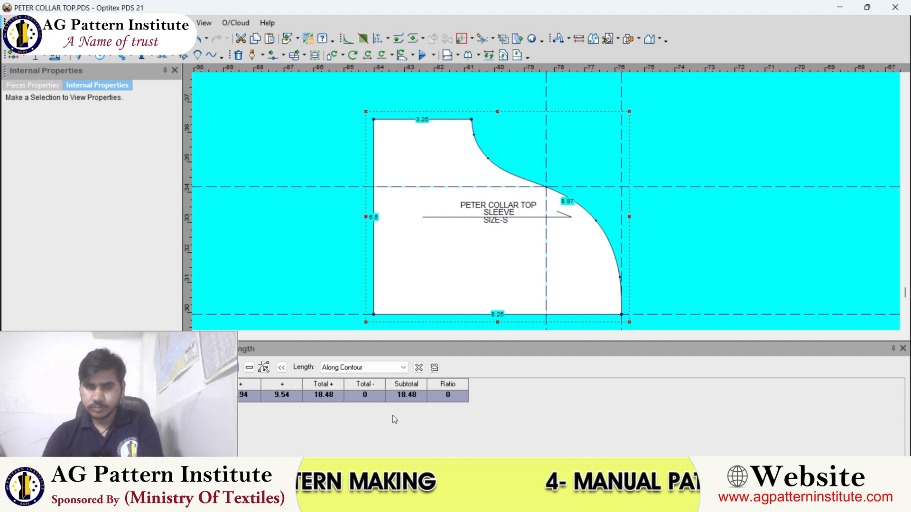
click(903, 348)
scroll(545, 266, down, 1)
scroll(537, 262, up, 3)
click(537, 262)
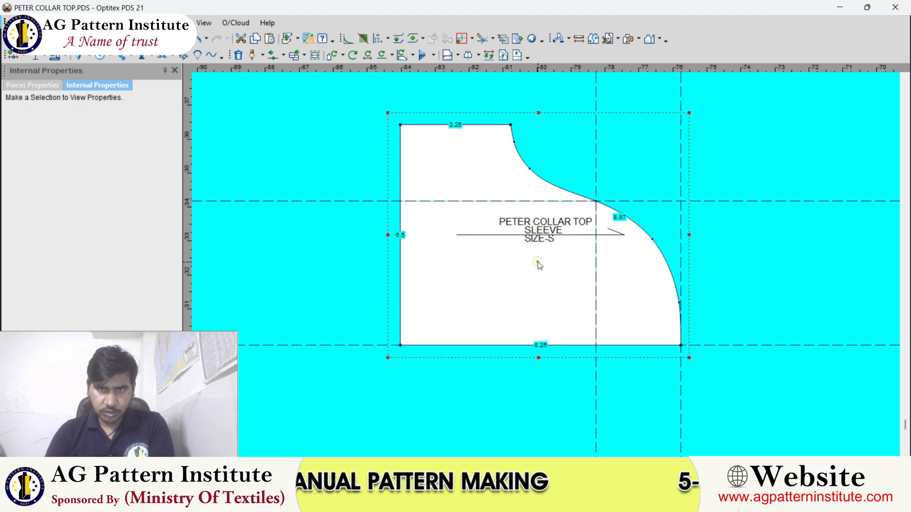
Switch to the front reference photo to inspect the puff sleeves up close, and return to Optitex PDS
click(548, 498)
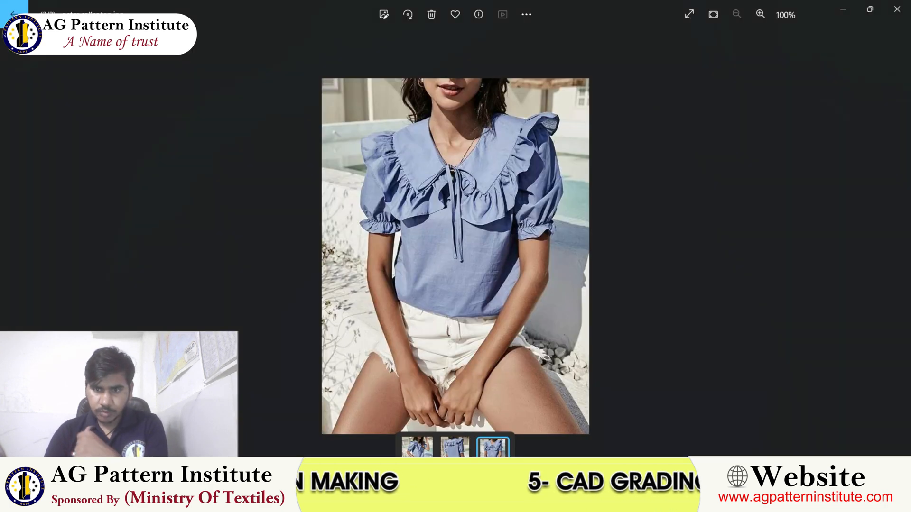
scroll(501, 247, up, 5)
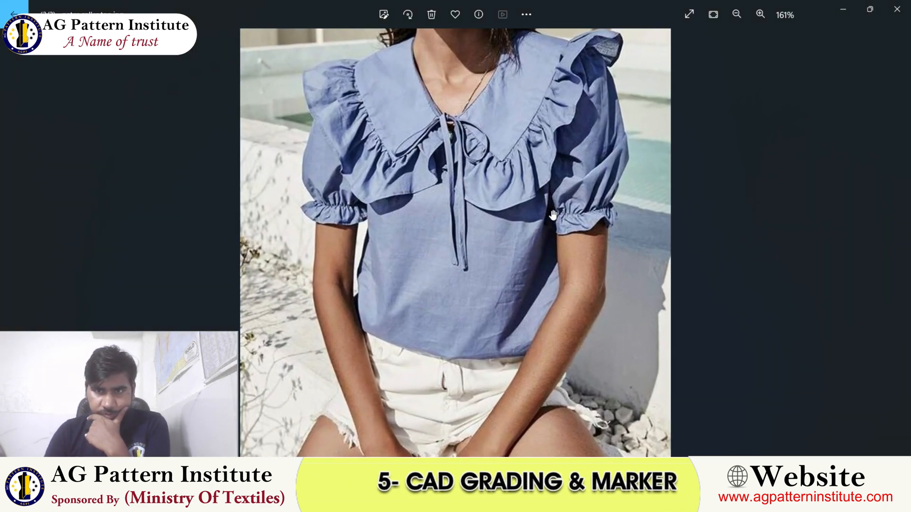
click(526, 498)
scroll(515, 214, down, 1)
scroll(551, 263, up, 2)
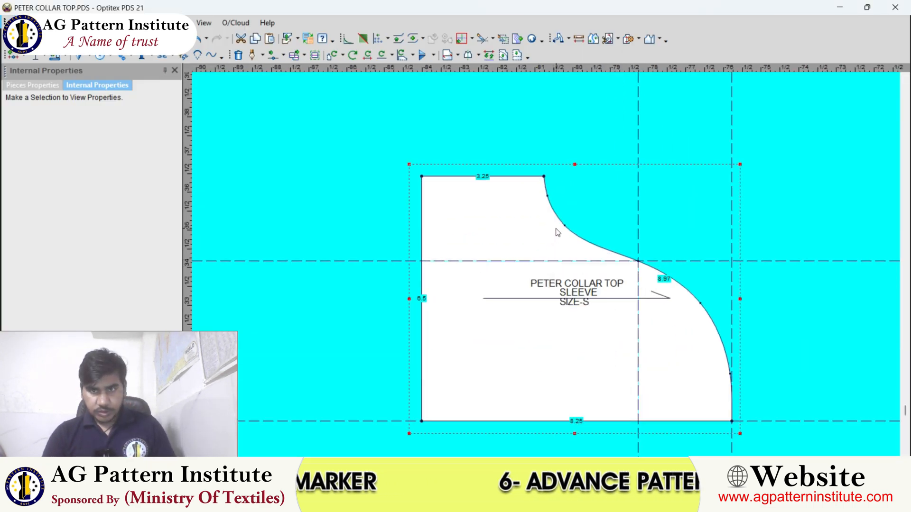
scroll(563, 231, up, 2)
drag(498, 153, 603, 338)
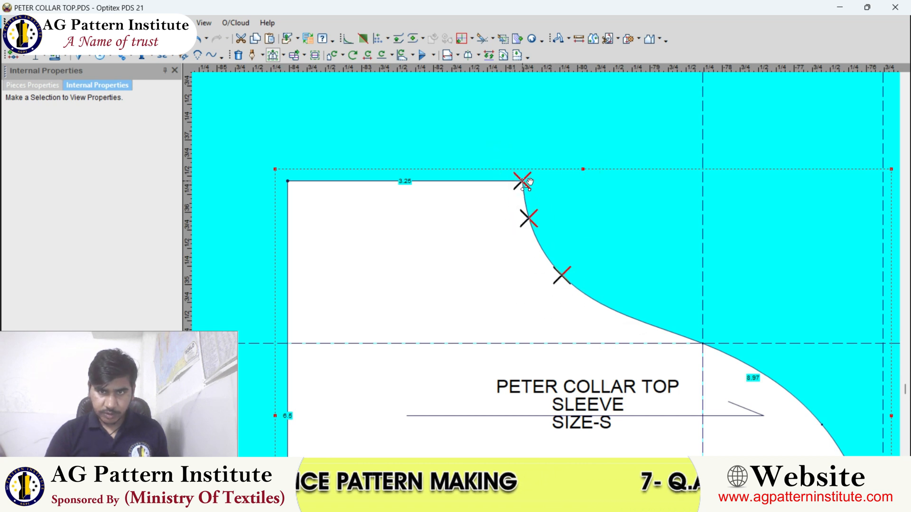
drag(522, 181, 515, 183)
text(-.2)
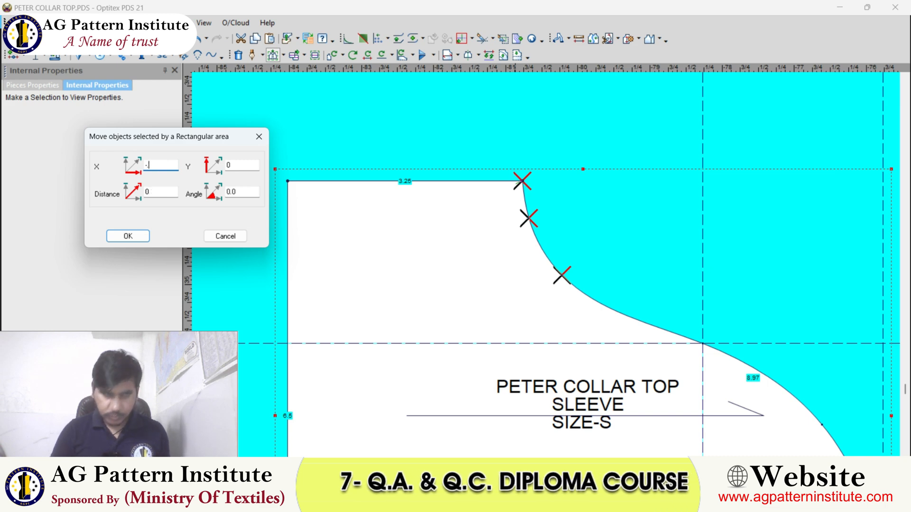
click(225, 236)
right_click(537, 212)
key(Escape)
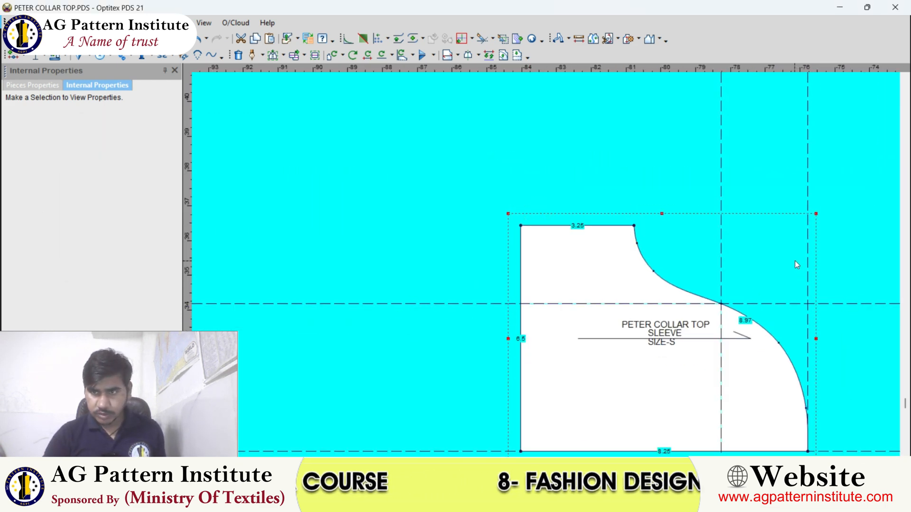
Add a vertical guide line -5 inches from the right-edge guide and another -0.50 inch from that new line
double_click(807, 247)
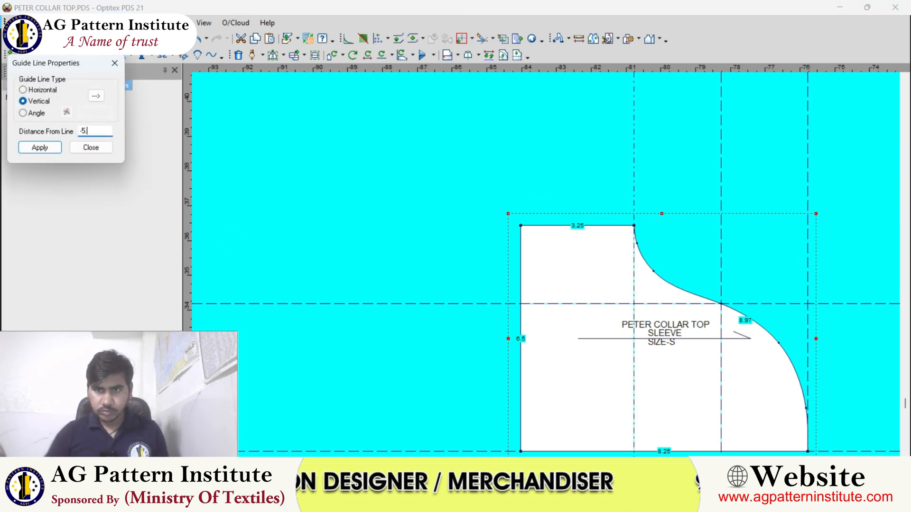
click(87, 153)
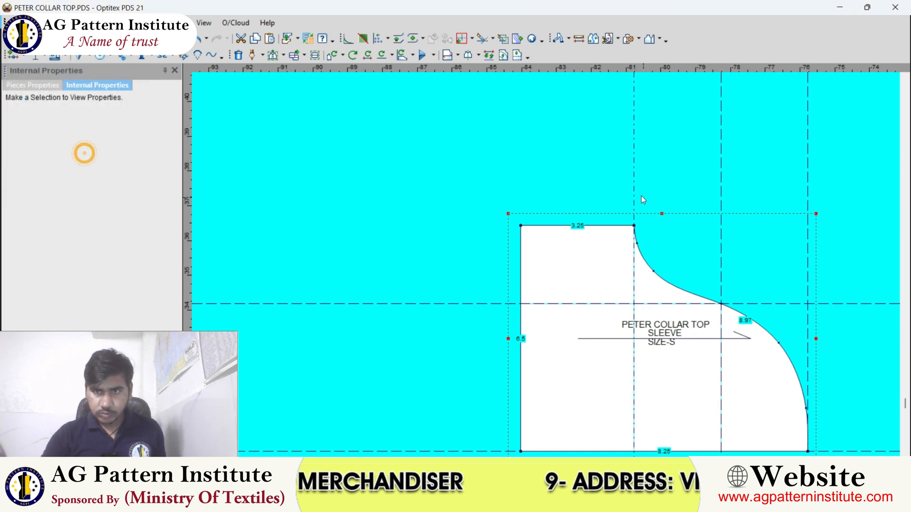
double_click(634, 178)
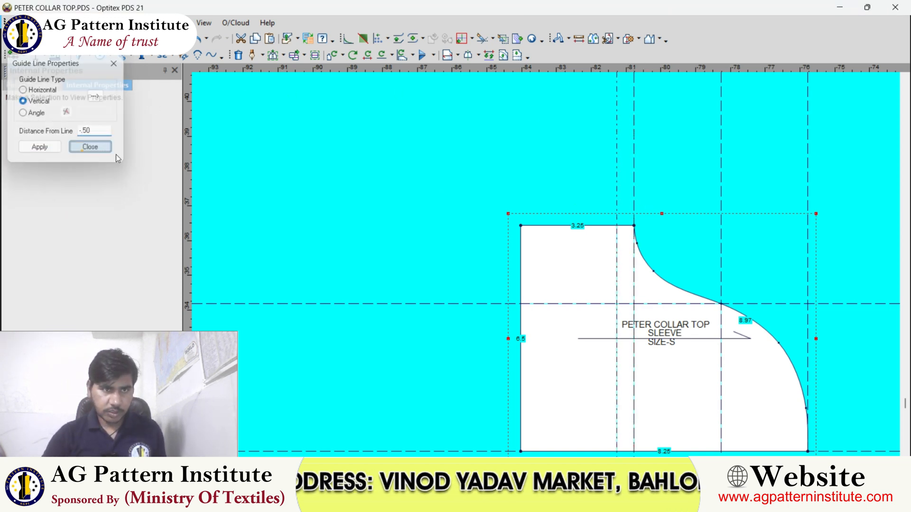
click(82, 151)
Move the three upper points of the sleeve cap curve together onto the guide line 0.50 inch inward
scroll(629, 284, up, 2)
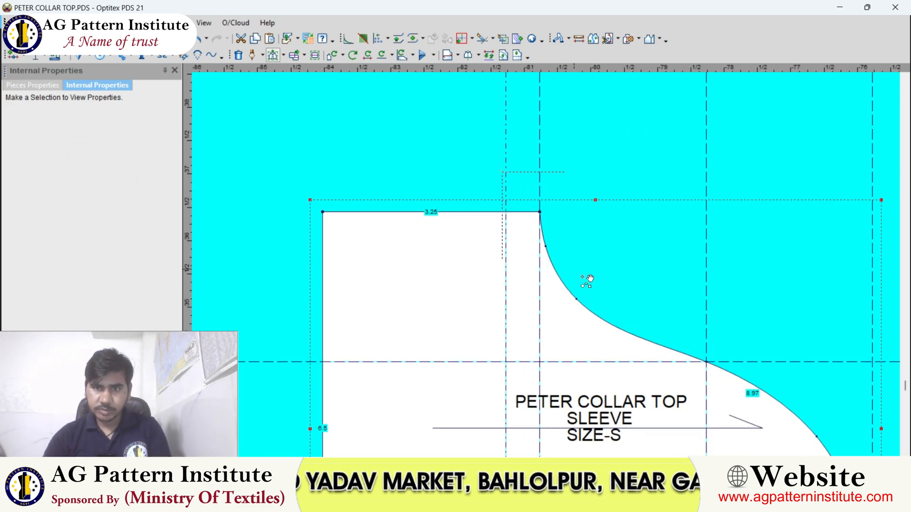
scroll(599, 316, up, 2)
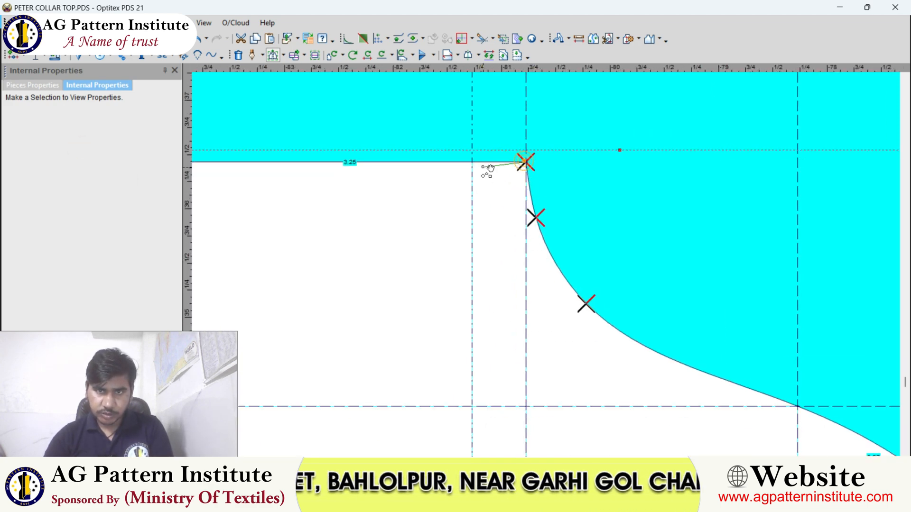
click(472, 162)
click(128, 237)
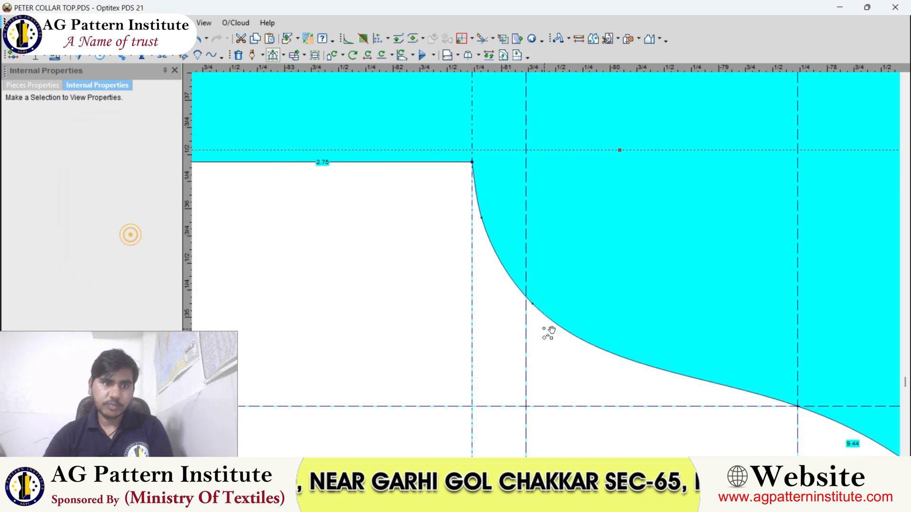
scroll(548, 332, down, 5)
scroll(551, 274, up, 1)
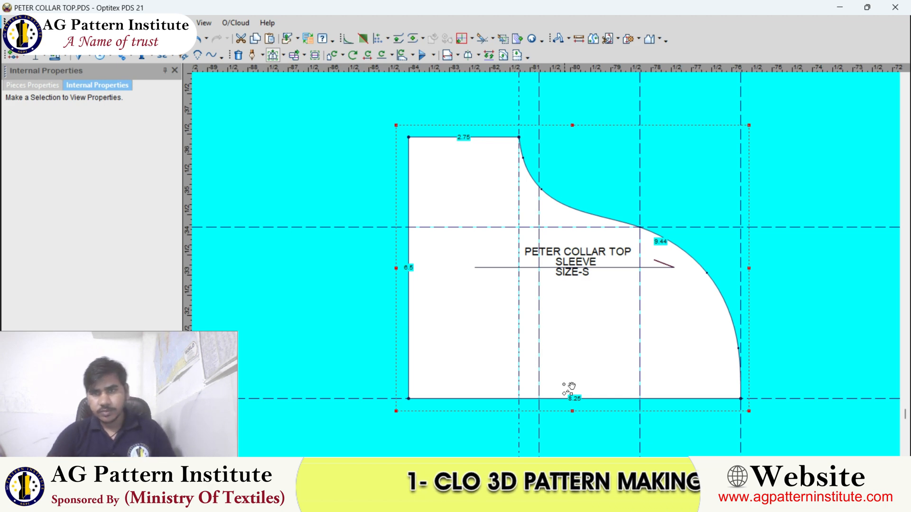
scroll(539, 250, up, 2)
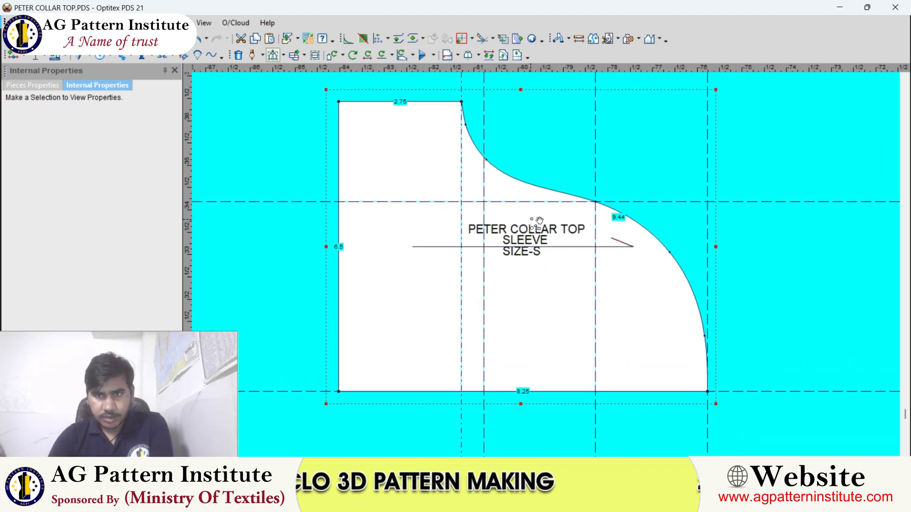
scroll(456, 208, up, 2)
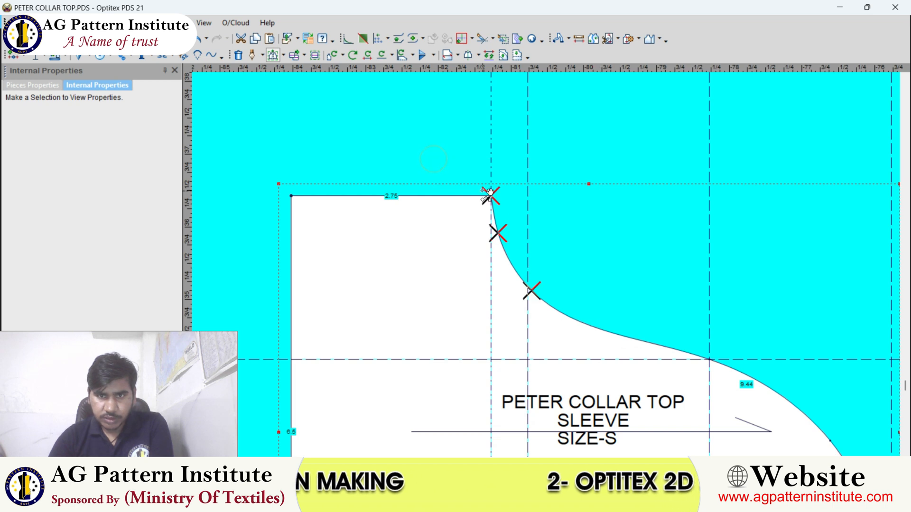
Move the three upper sleeve cap points together by 0.2 inch in X and 0 inch in Y
click(504, 196)
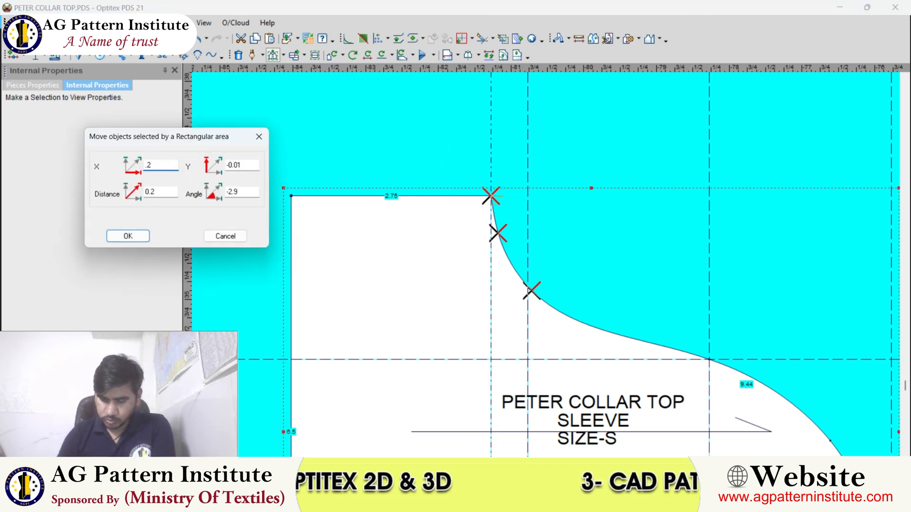
drag(253, 167, 147, 177)
text(0)
key(Return)
scroll(556, 274, down, 1)
scroll(554, 271, down, 2)
right_click(562, 177)
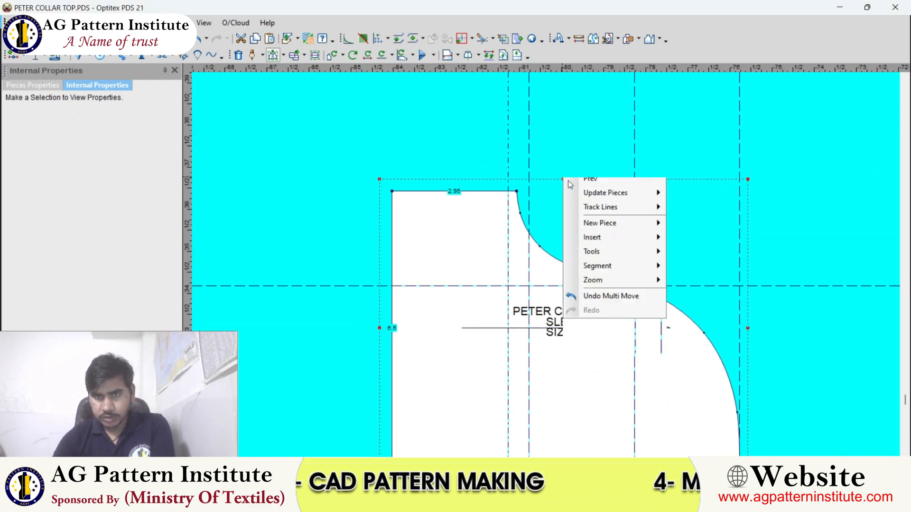
click(568, 180)
Move the sleeve piece into empty space clear of the guide lines and rotate it so its grain line stands vertical
scroll(568, 179, down, 3)
scroll(538, 290, up, 1)
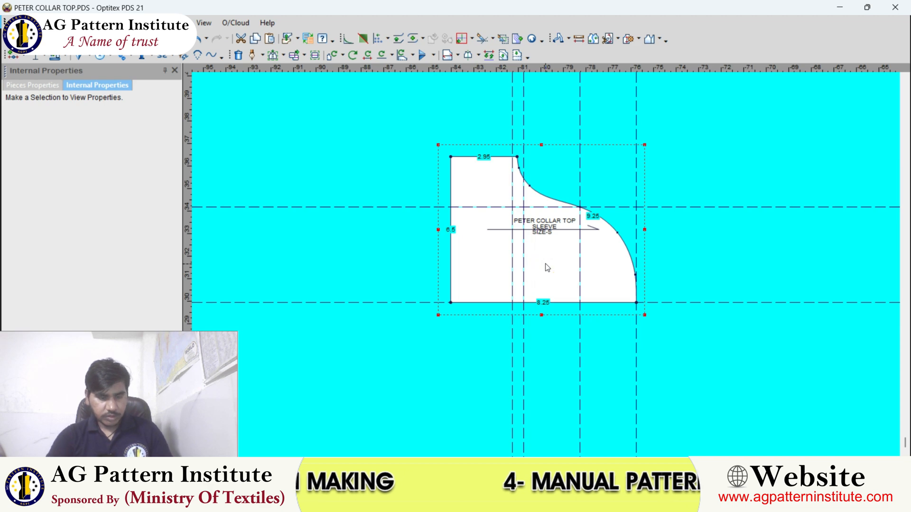
scroll(548, 269, down, 5)
scroll(542, 275, up, 2)
drag(581, 183, 530, 276)
scroll(526, 294, up, 1)
key([)
scroll(546, 269, up, 2)
scroll(503, 310, up, 2)
Move the sleeve's lower corner point below the underarm 0.5 inch inward to slant the side seam
key(m)
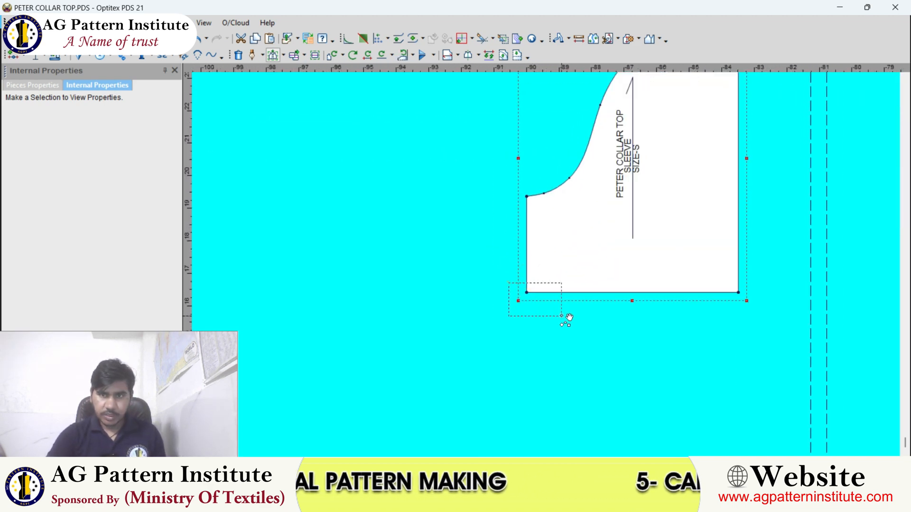
click(547, 290)
text(.5)
key(Return)
scroll(551, 268, down, 6)
right_click(493, 143)
click(498, 153)
Switch to the front reference photo and examine the puff sleeves' shape and fullness
click(640, 500)
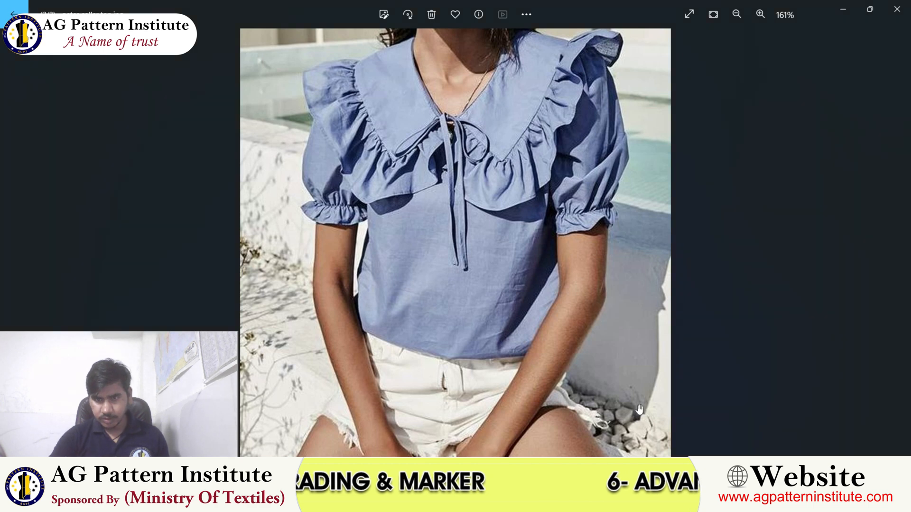
scroll(558, 197, up, 1)
scroll(633, 122, down, 1)
scroll(632, 123, down, 1)
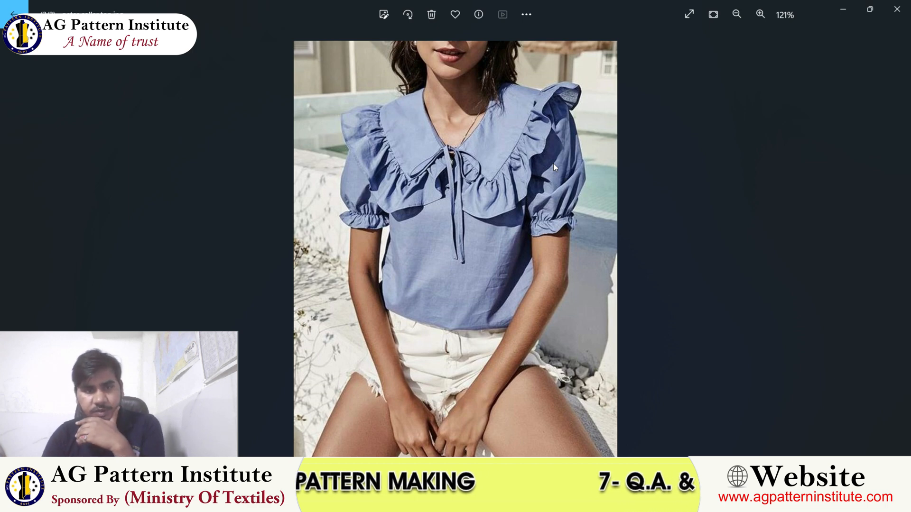
scroll(553, 158, up, 1)
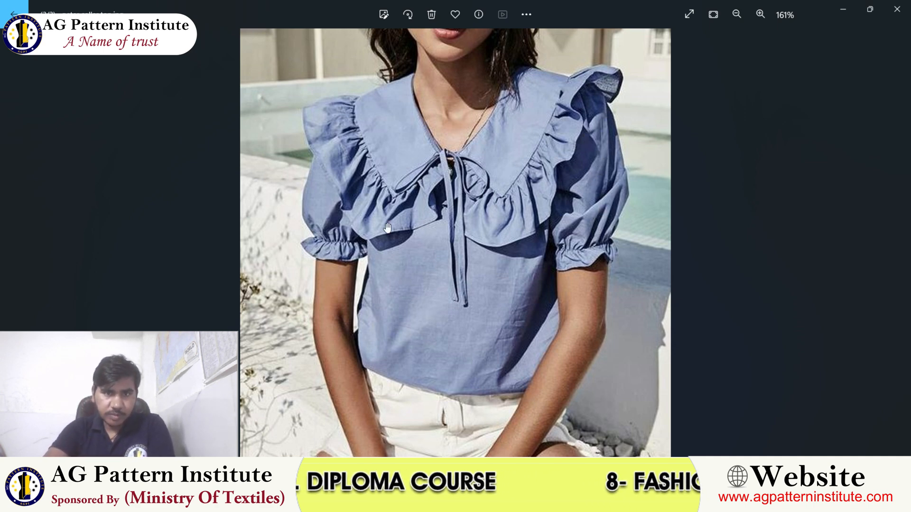
click(586, 501)
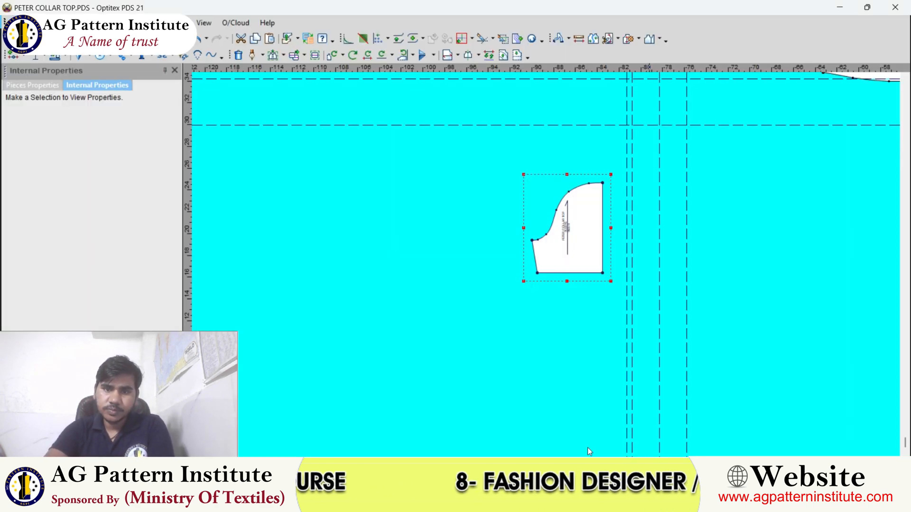
click(604, 500)
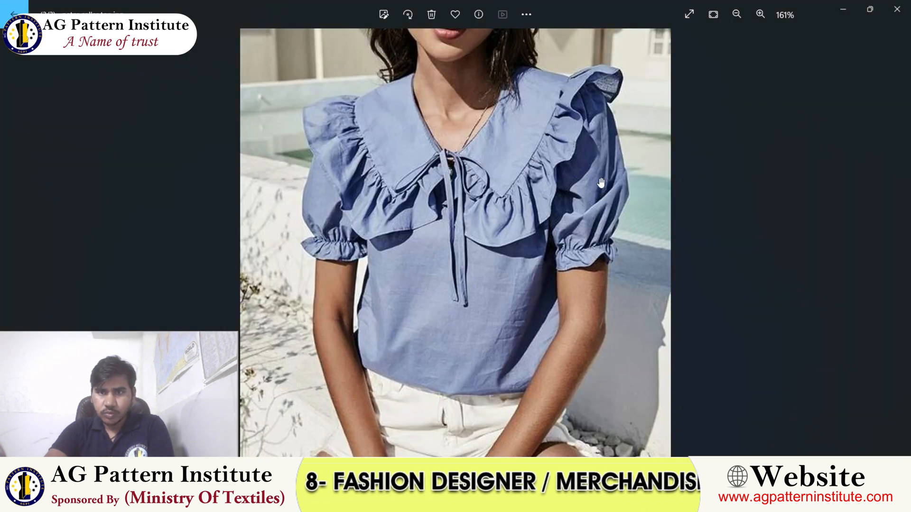
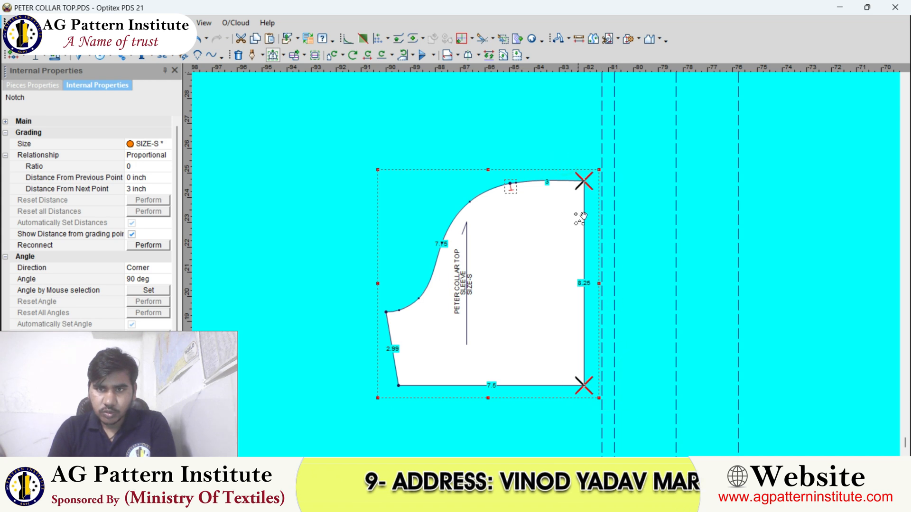
Extend the sleeve's long straight edge outward by 3/4 inch, and shift the piece clear of the vertical guide lines
click(605, 183)
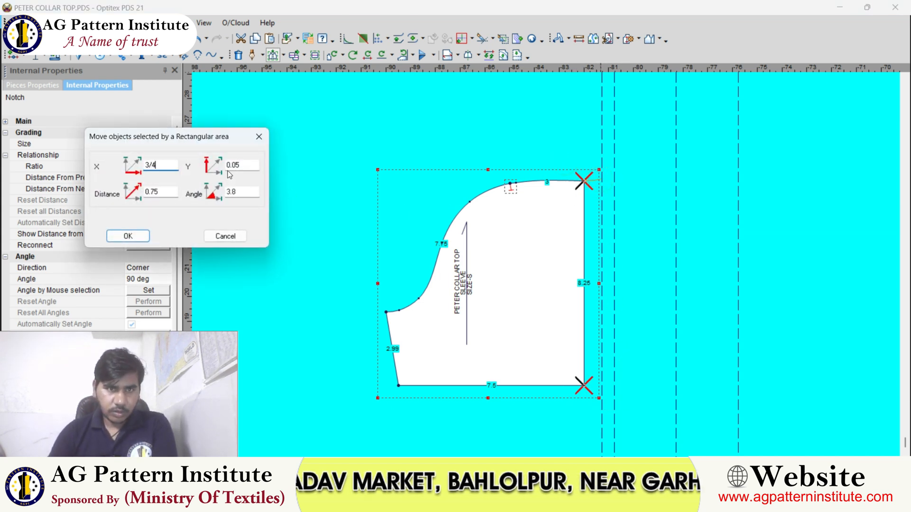
key(Return)
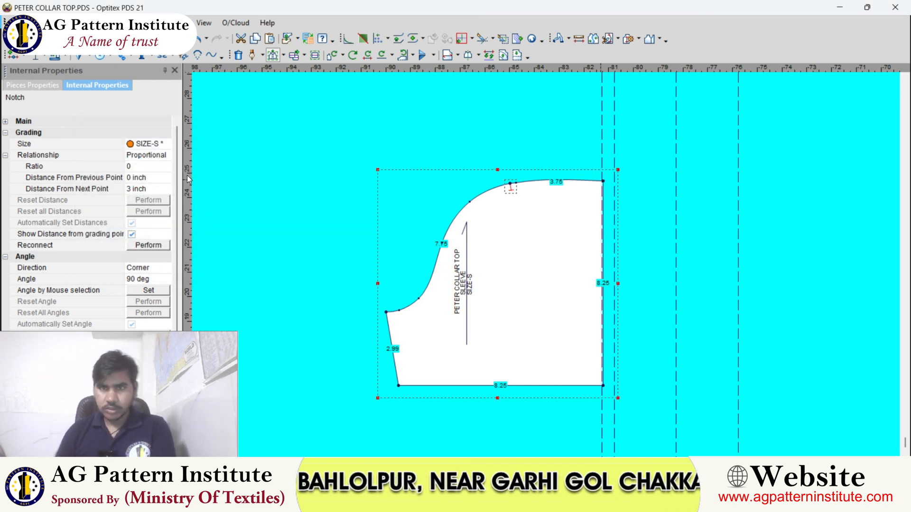
scroll(603, 380, down, 3)
key(space)
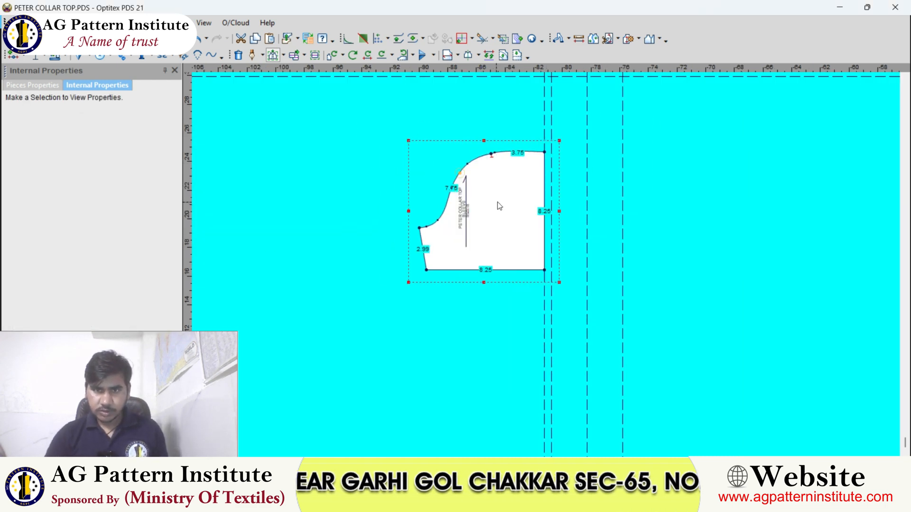
scroll(488, 207, up, 1)
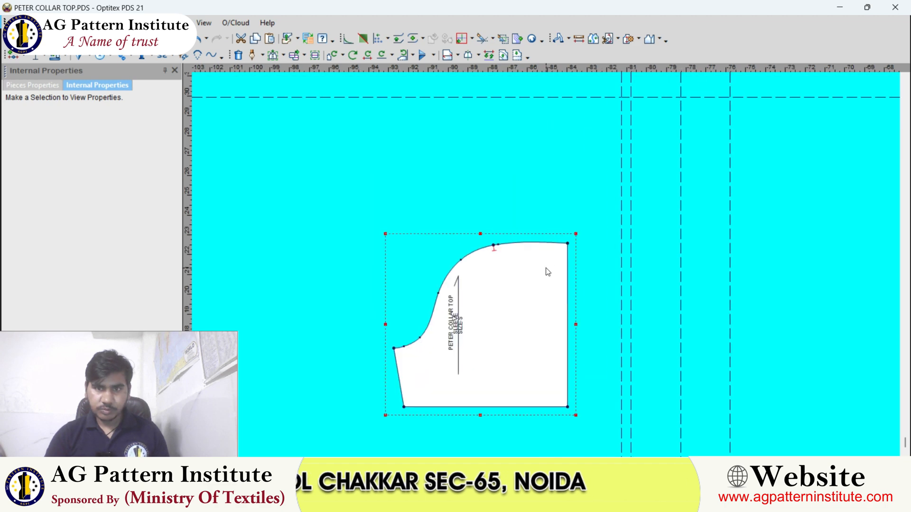
scroll(545, 266, up, 2)
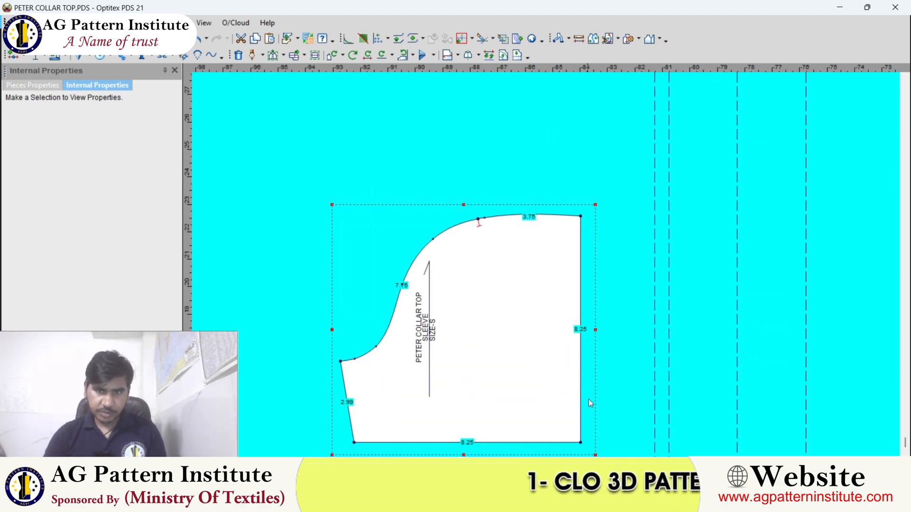
Compare the sleeve cap with the puff sleeve in the front reference photo, and return to Optitex PDS
click(605, 501)
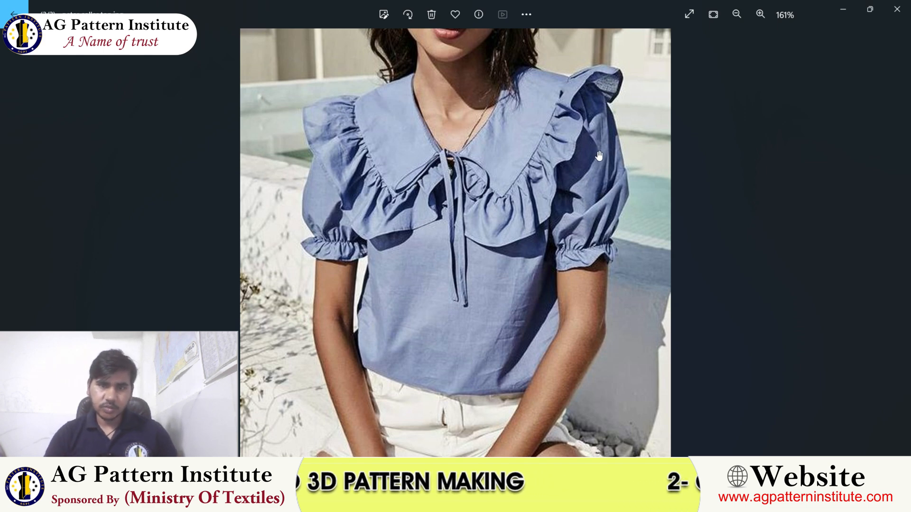
click(605, 501)
scroll(550, 202, down, 1)
scroll(546, 266, up, 2)
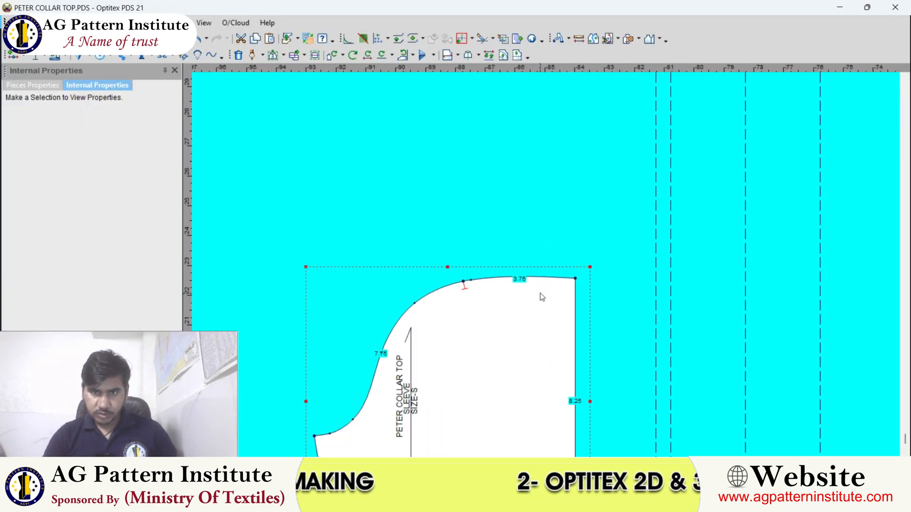
Place a vertical guide line along the sleeve's long straight edge
drag(191, 265, 575, 301)
scroll(575, 301, up, 1)
scroll(546, 265, up, 1)
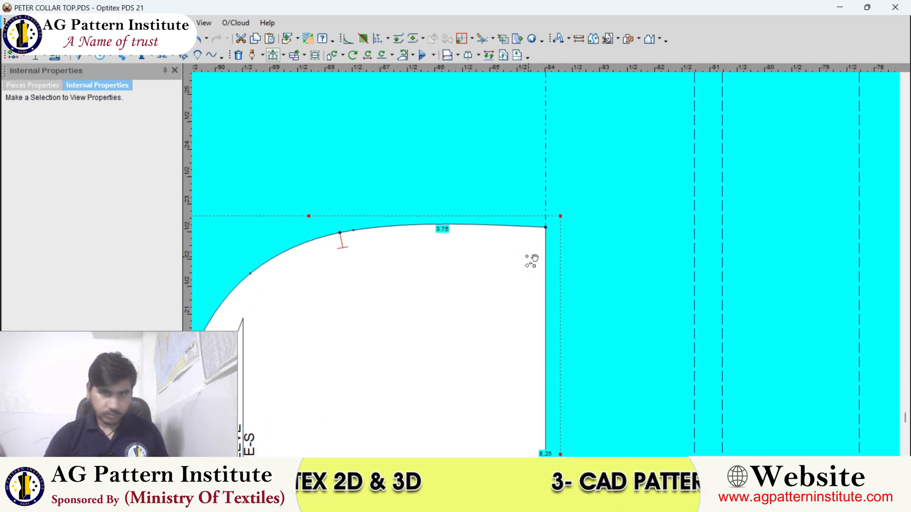
Raise the cap's end at the straight edge 3/4 inch, moving the segment from the notch point proportionally along the guide line
click(283, 55)
click(387, 101)
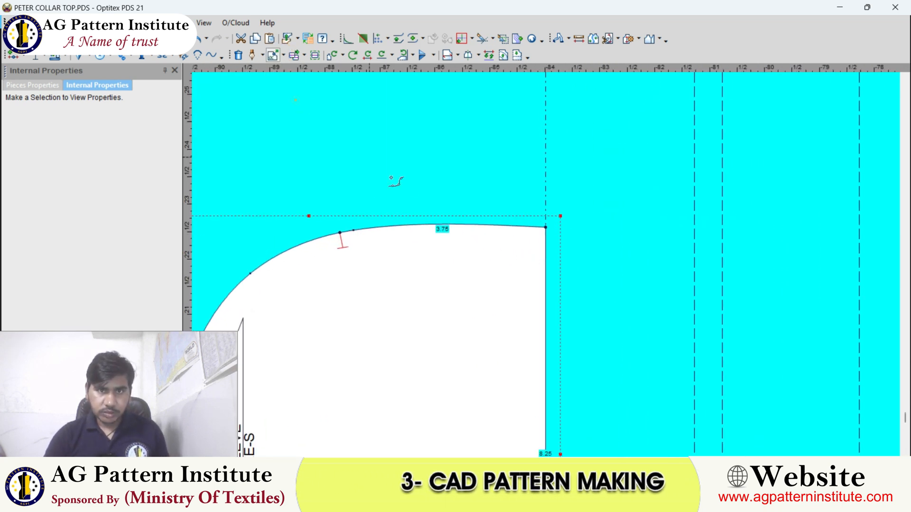
click(340, 233)
click(545, 227)
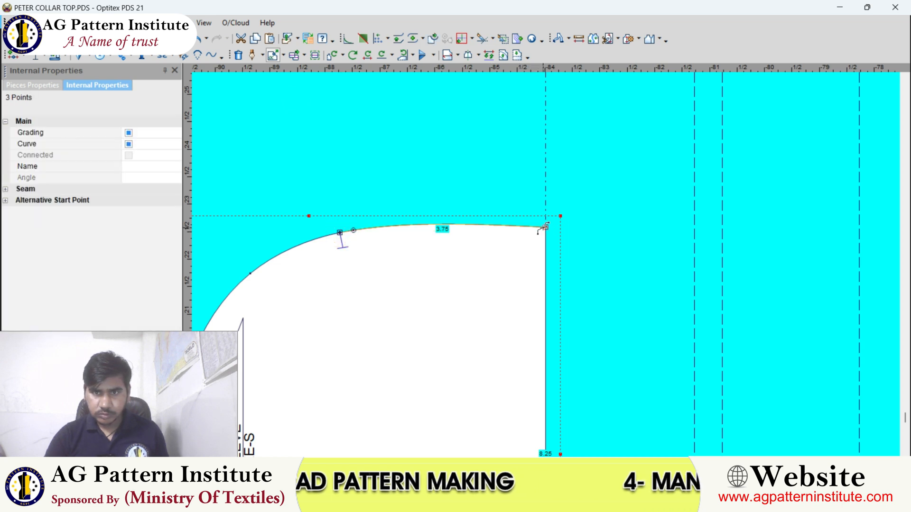
scroll(545, 227, up, 1)
click(544, 269)
click(545, 212)
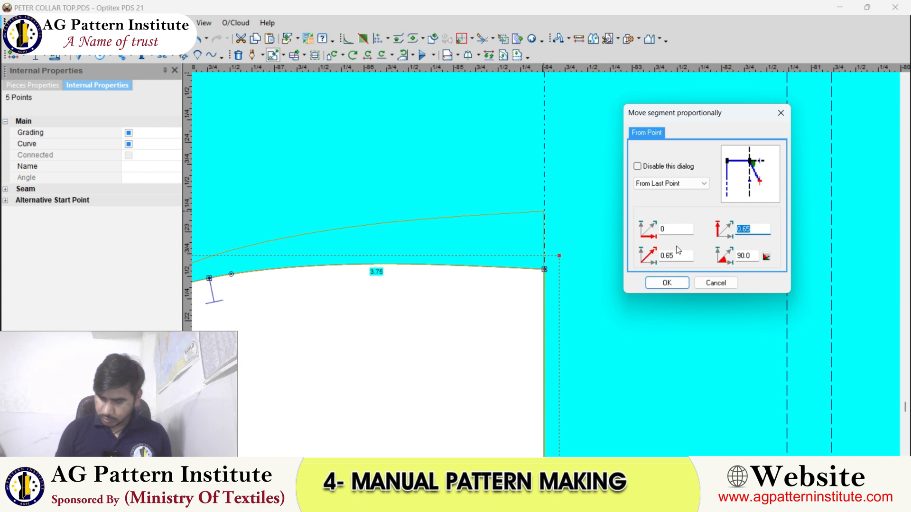
text(3/4)
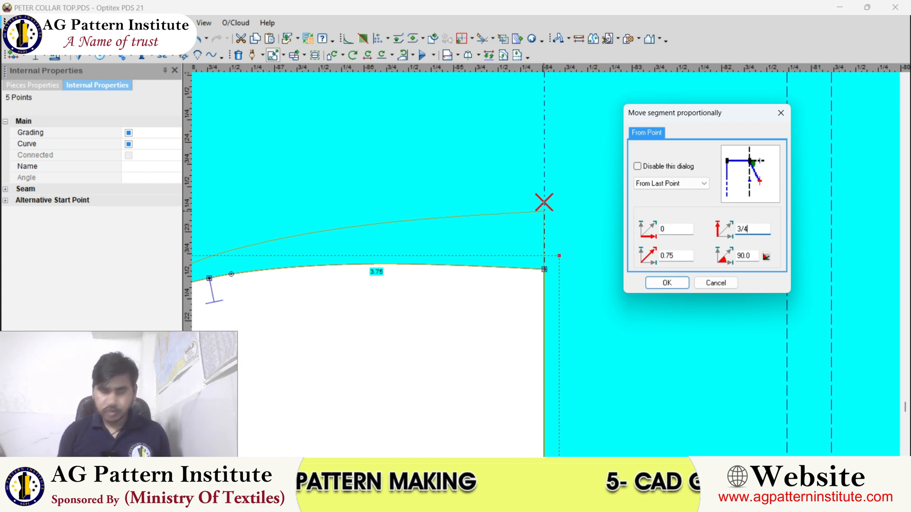
key(Return)
scroll(677, 248, down, 3)
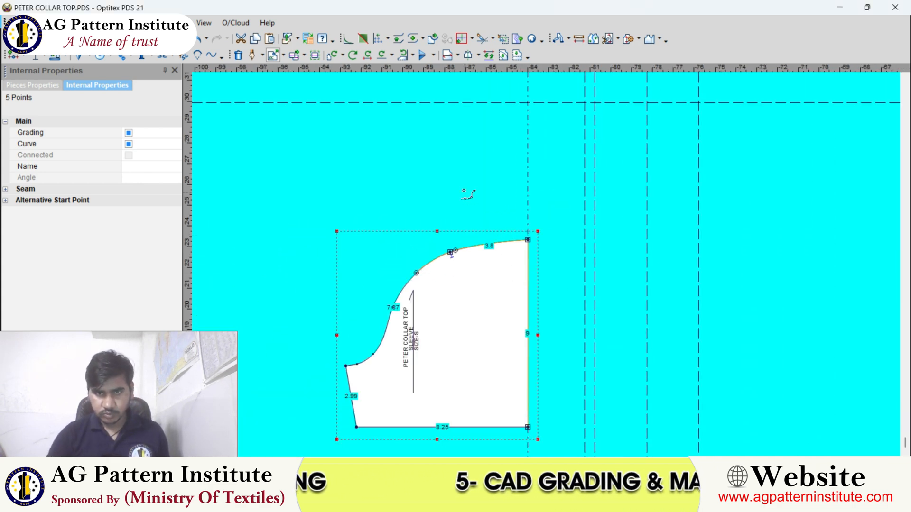
Delete the extra curve point beside the cap notch, the notch itself and the grading point beneath it
scroll(503, 276, up, 3)
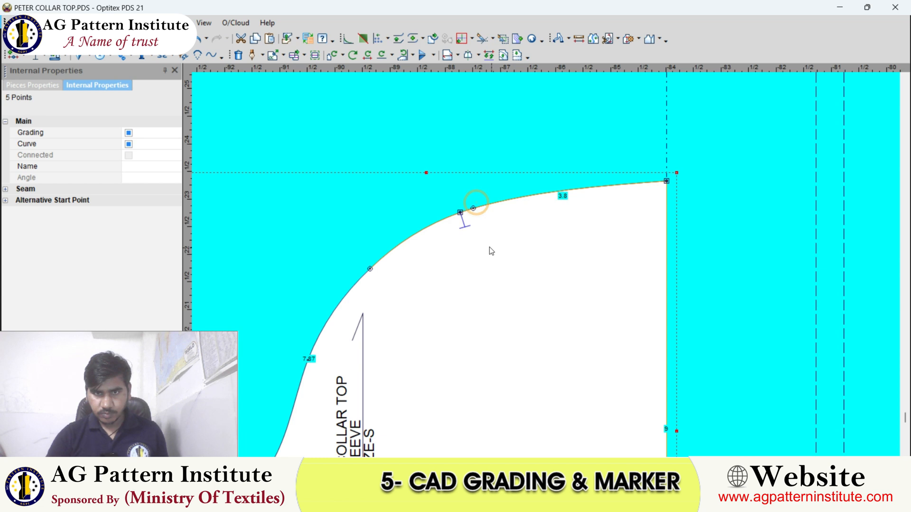
click(472, 209)
key(Delete)
scroll(497, 259, down, 3)
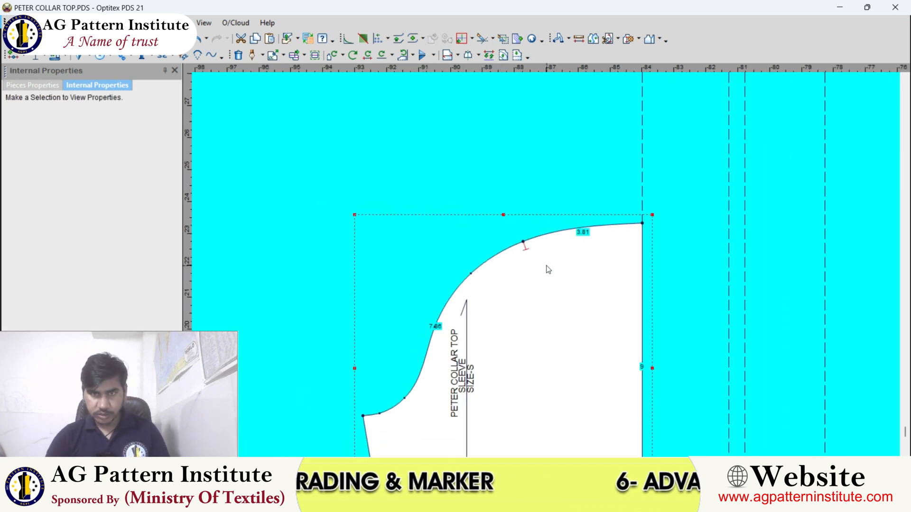
click(525, 248)
key(Delete)
click(523, 243)
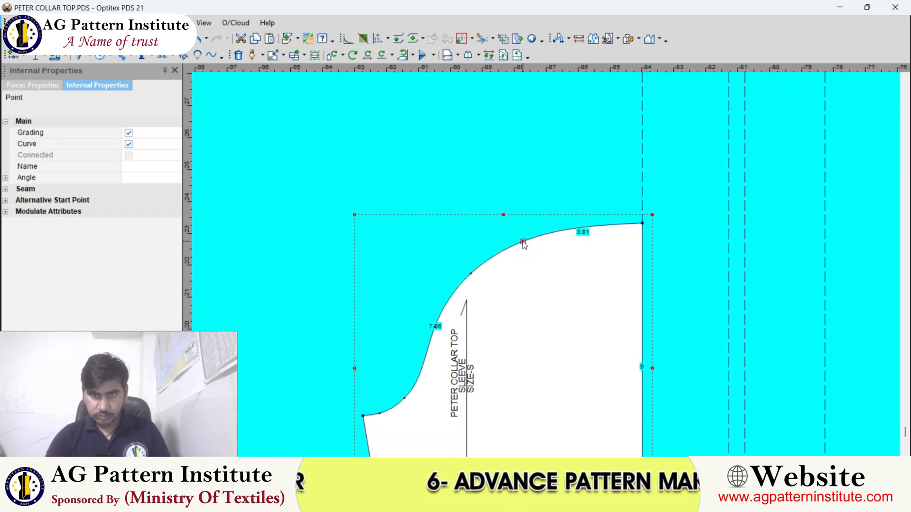
key(Delete)
Add a curve point on the upper cap near the straight edge and move it slightly outward to round the curve
click(543, 274)
scroll(545, 271, up, 4)
key(m)
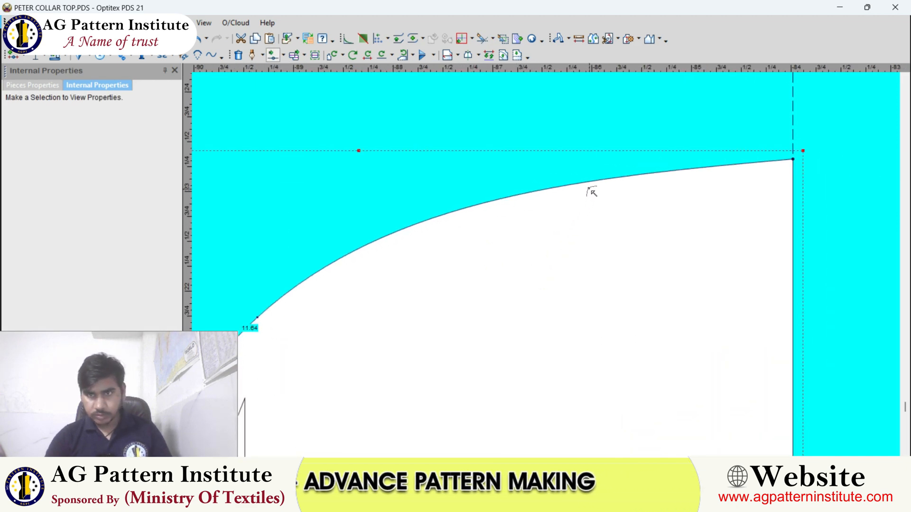
click(589, 182)
click(593, 167)
key(Return)
scroll(607, 232, down, 3)
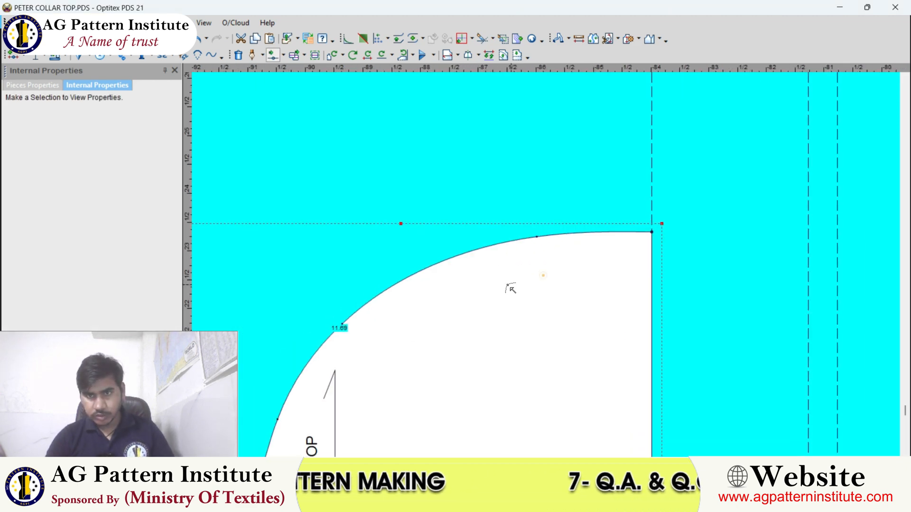
Add another curve point midway along the upper cap, and adjust the neighbouring point down the curve to smooth it
scroll(455, 294, up, 2)
click(506, 238)
scroll(549, 270, down, 3)
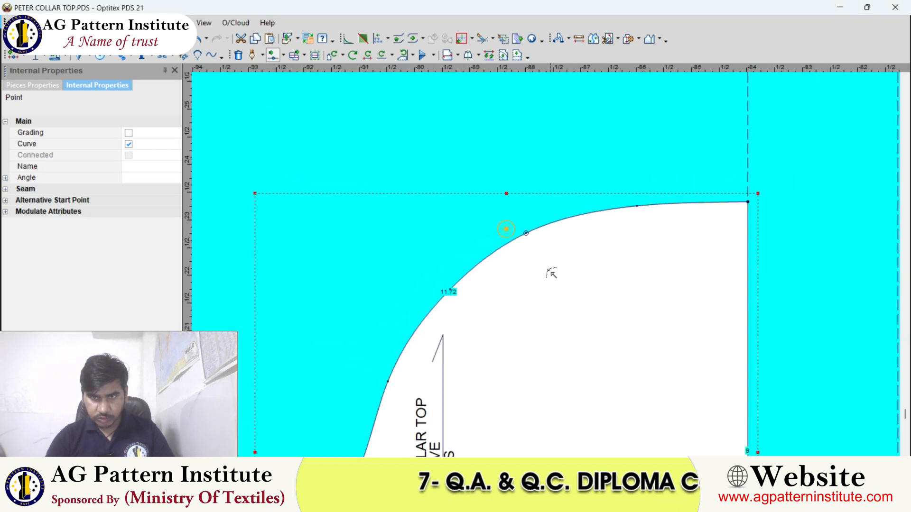
scroll(548, 268, up, 1)
scroll(549, 269, up, 4)
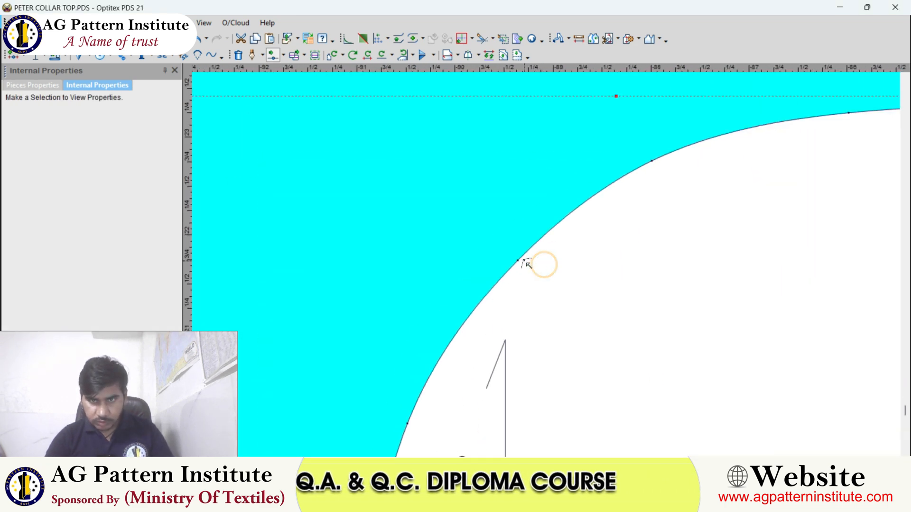
click(517, 258)
key(Return)
scroll(550, 269, down, 4)
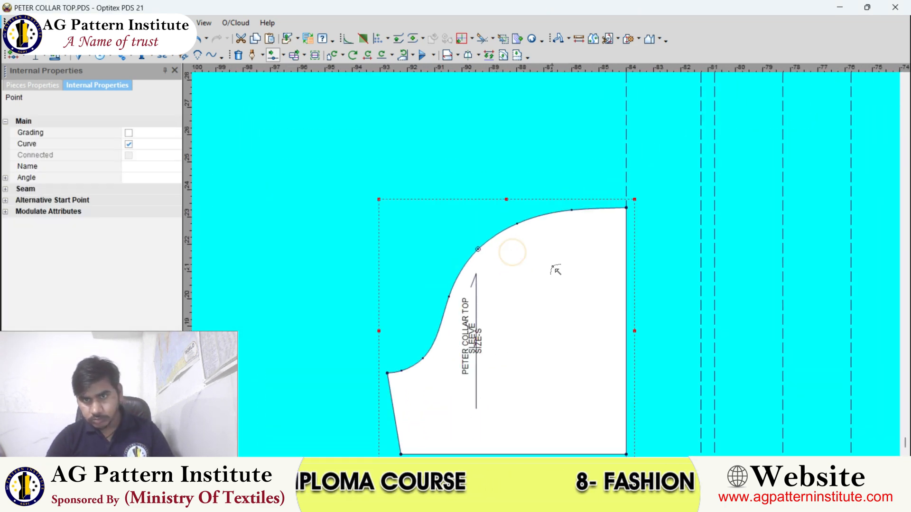
Move the lower curve point near the underarm by -0.2 inch in X and -0.14 inch in Y
scroll(548, 268, up, 2)
scroll(548, 269, up, 4)
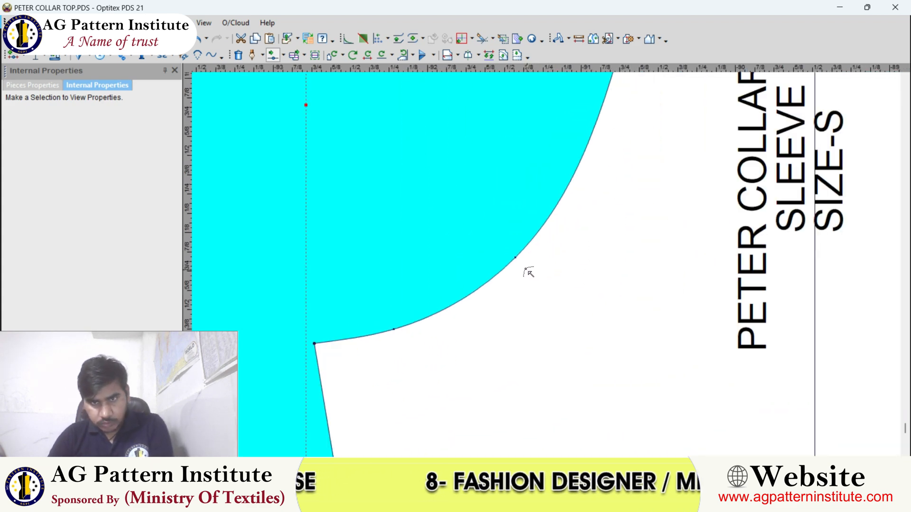
click(516, 257)
click(485, 278)
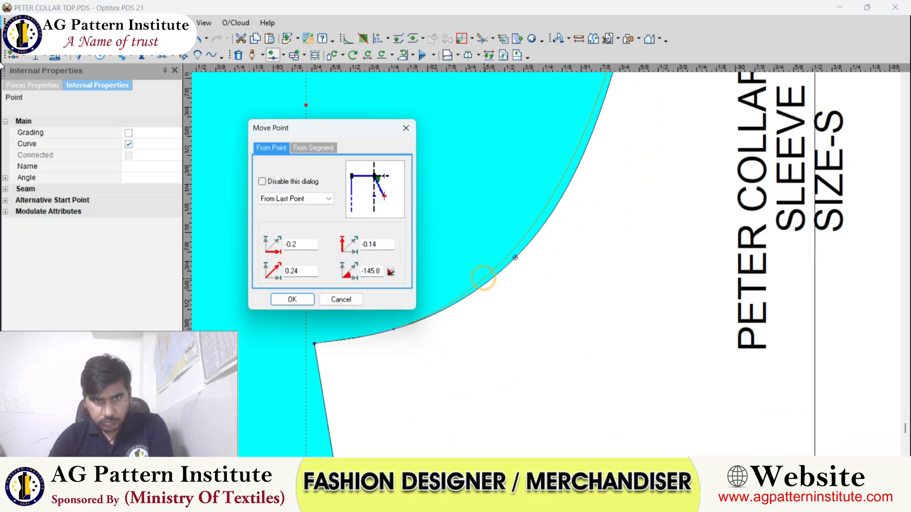
click(286, 301)
scroll(555, 243, down, 4)
Add a curve point on the hollow of the cap between the underarm curve and the upper cap
click(557, 227)
scroll(537, 265, up, 4)
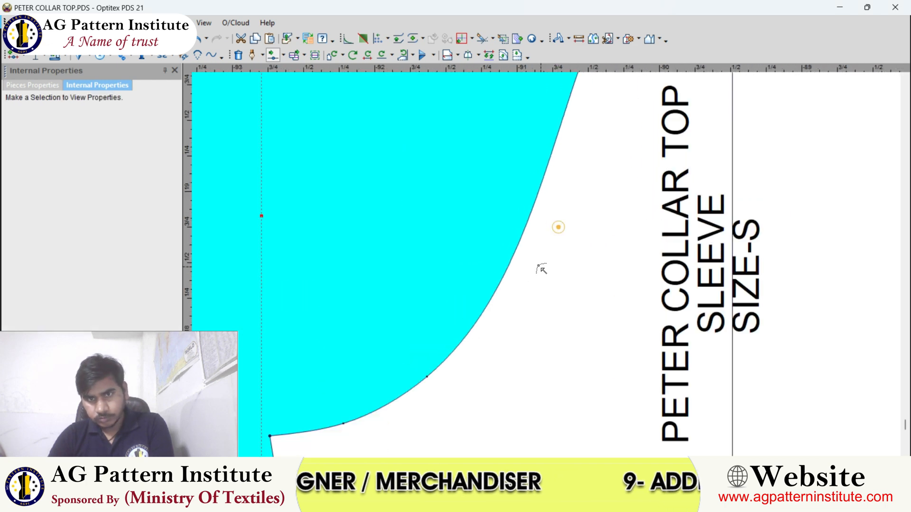
scroll(544, 264, down, 1)
scroll(544, 264, up, 1)
click(529, 255)
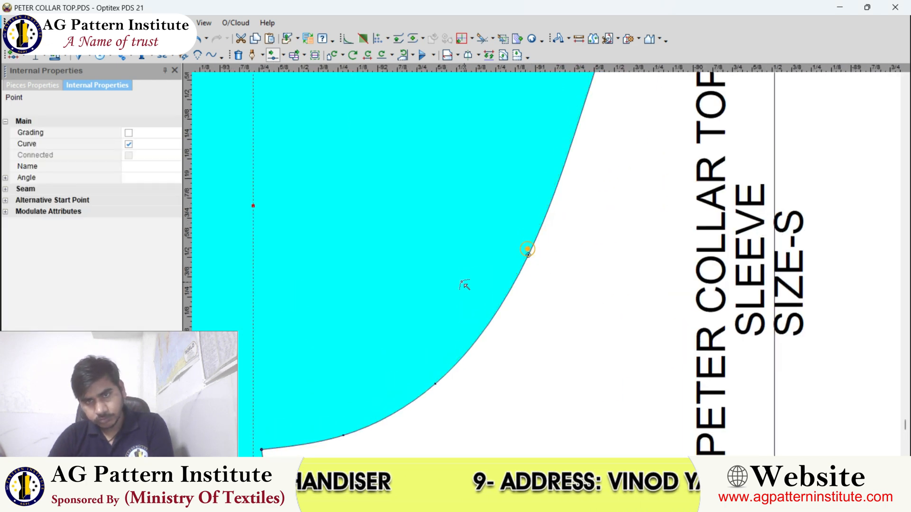
Delete the selected curve point on the hollow of the sleeve cap
key(Delete)
scroll(546, 265, down, 2)
scroll(546, 266, down, 3)
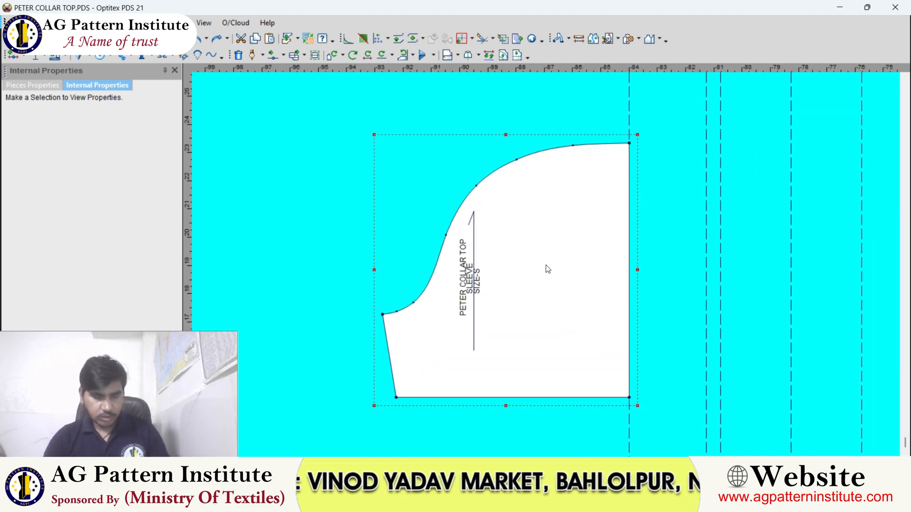
scroll(547, 269, down, 2)
scroll(547, 269, up, 1)
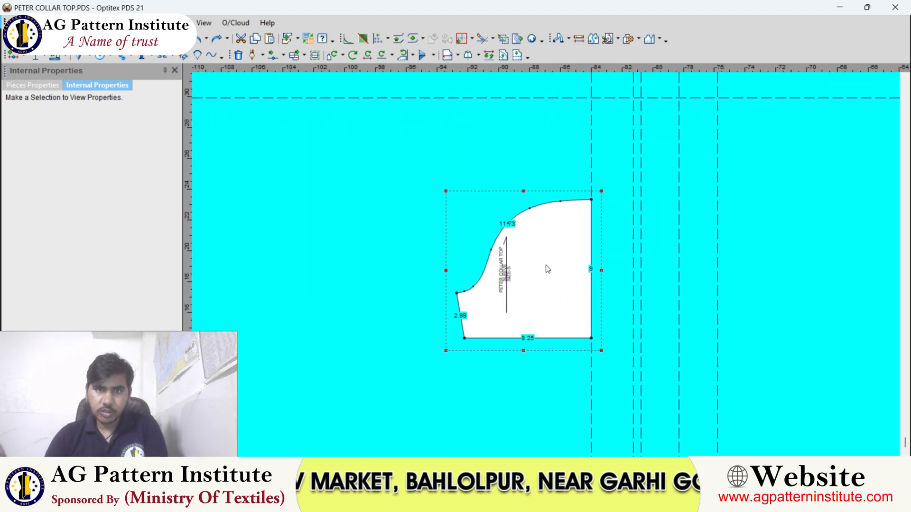
scroll(546, 268, up, 1)
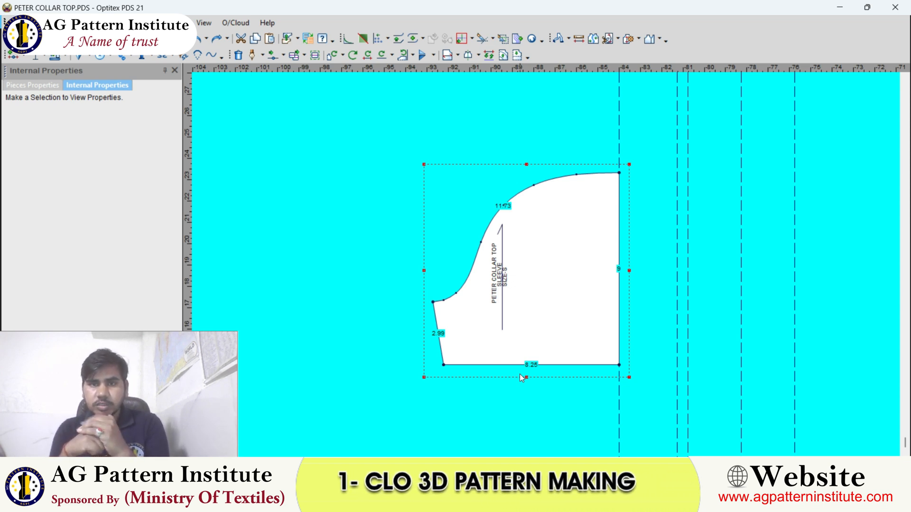
Try to place a notch on the sleeve cap curve at 7.75 inch from the previous point
scroll(525, 265, up, 2)
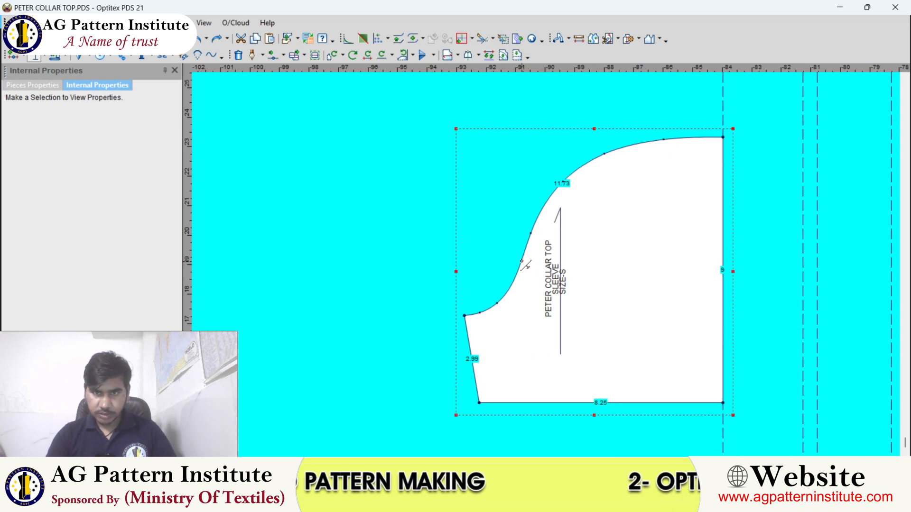
click(587, 162)
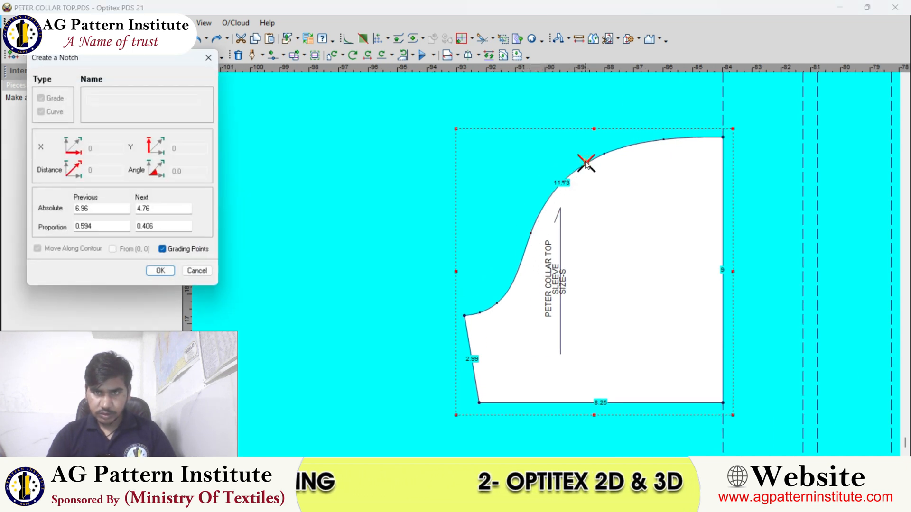
double_click(109, 209)
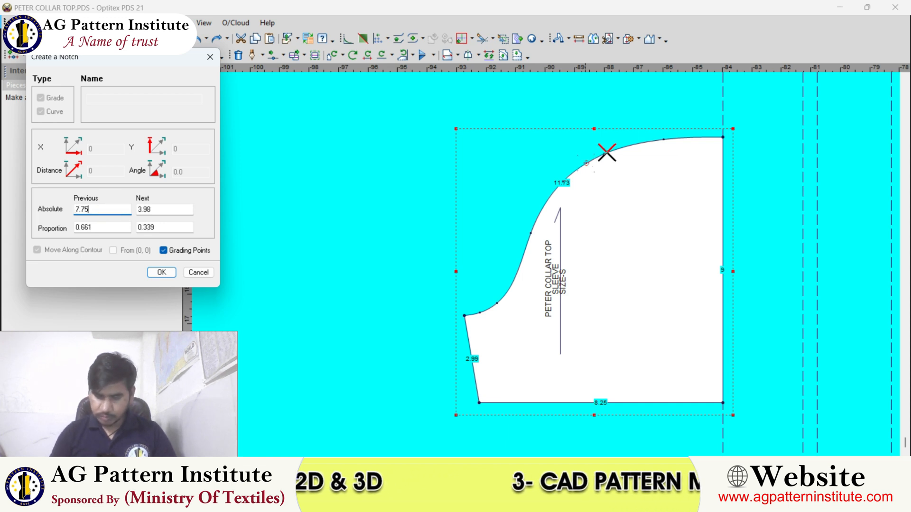
text(7.75)
key(Return)
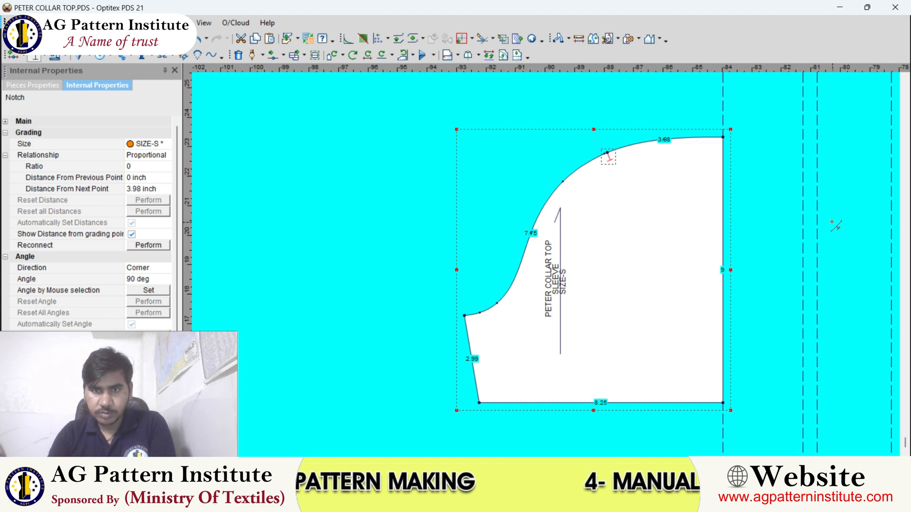
click(200, 38)
scroll(519, 265, down, 2)
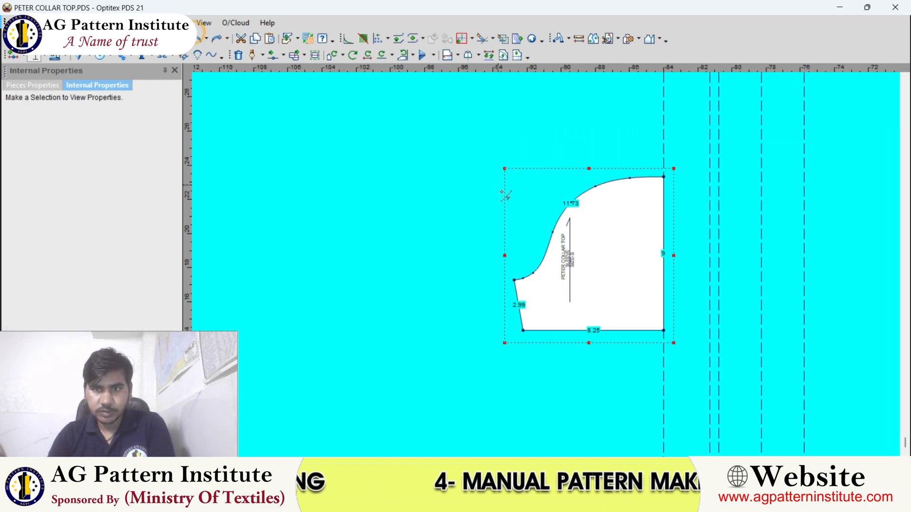
scroll(511, 198, up, 2)
key(d)
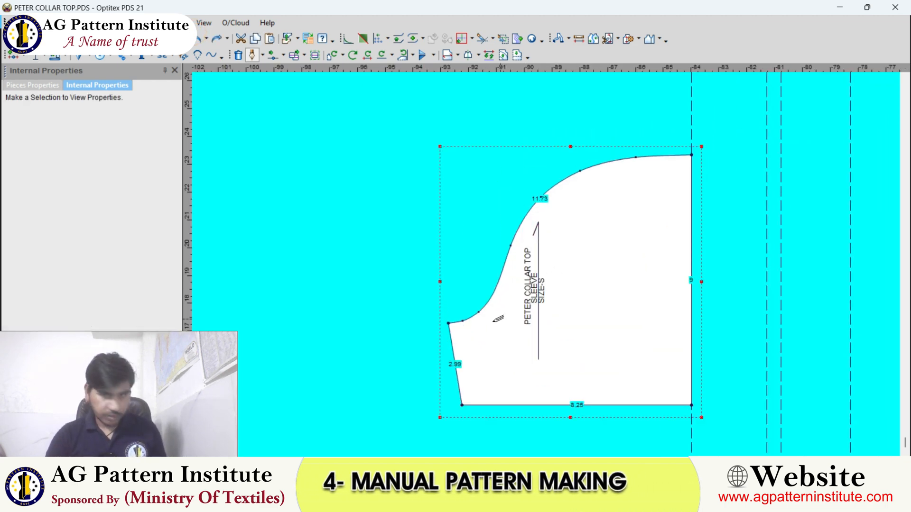
click(449, 325)
click(416, 325)
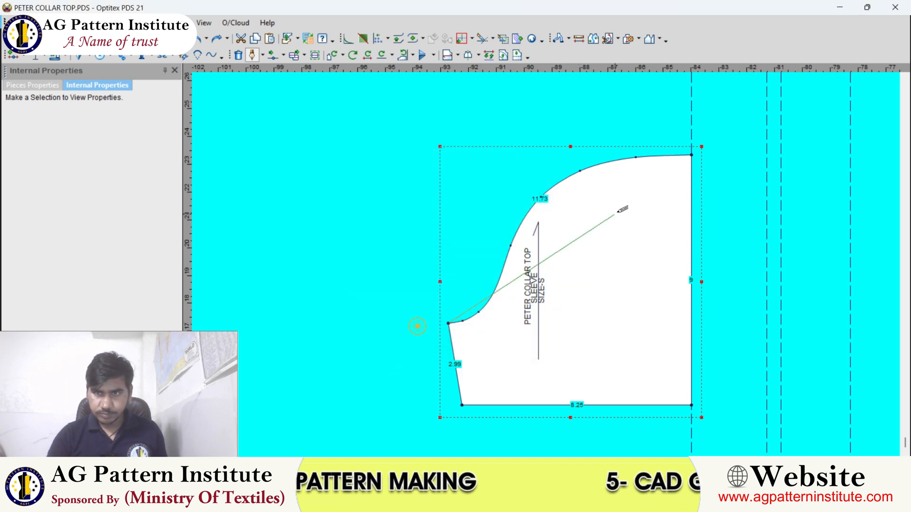
click(691, 155)
click(288, 301)
right_click(664, 125)
click(687, 141)
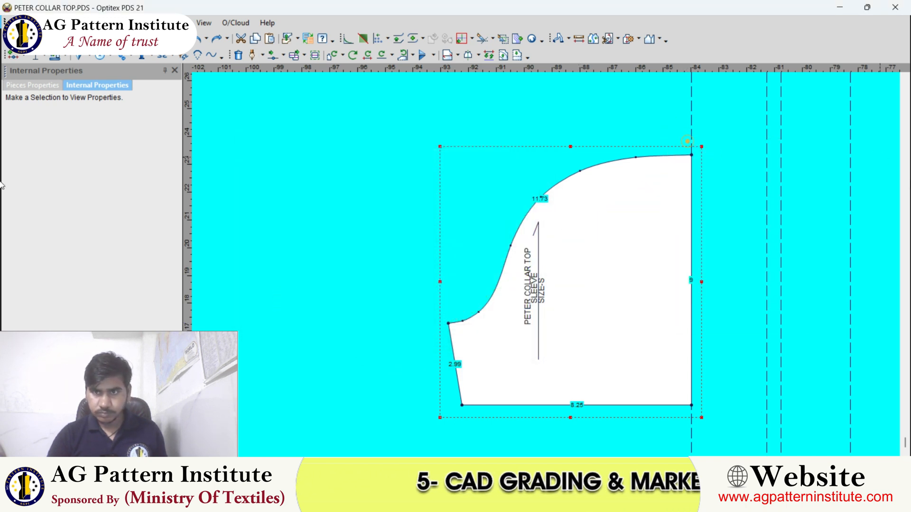
Draft a straight internal line from the sleeve's underarm point to the top of the cap at the centre edge
click(253, 56)
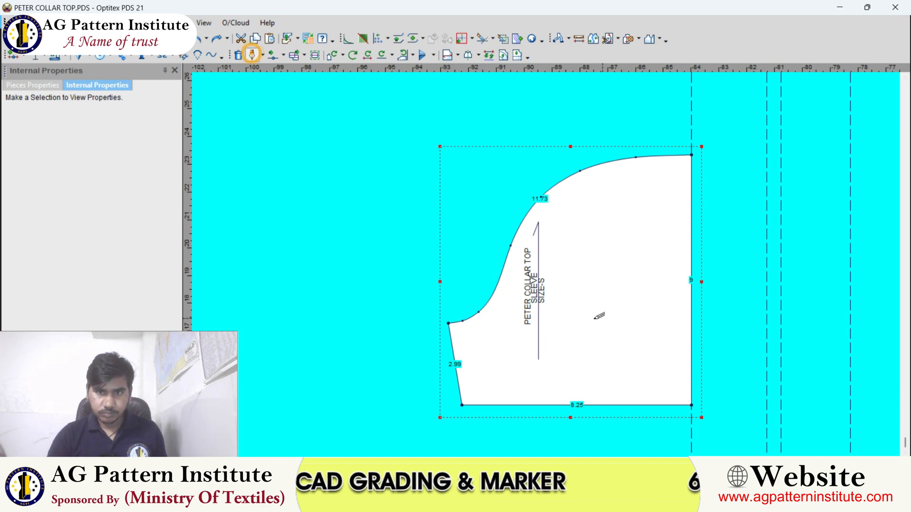
click(448, 323)
click(412, 323)
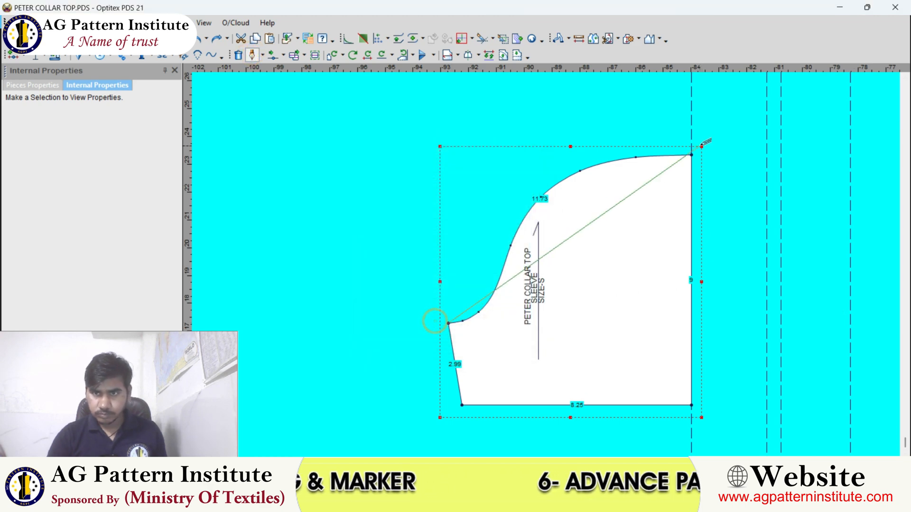
click(691, 155)
key(Return)
right_click(657, 126)
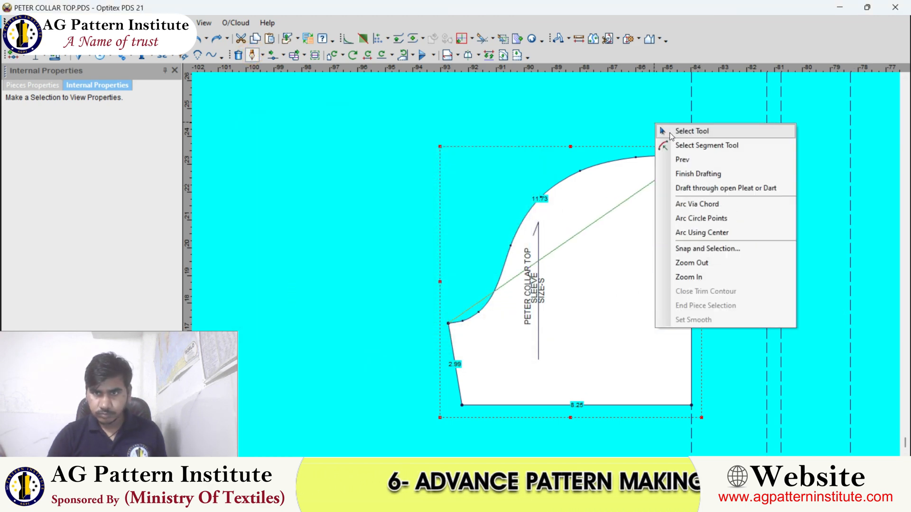
click(669, 131)
Add a curve point on the internal line near the underarm and pull it down to the start of the hollow
scroll(553, 274, up, 2)
click(551, 267)
scroll(551, 267, down, 3)
scroll(547, 267, up, 2)
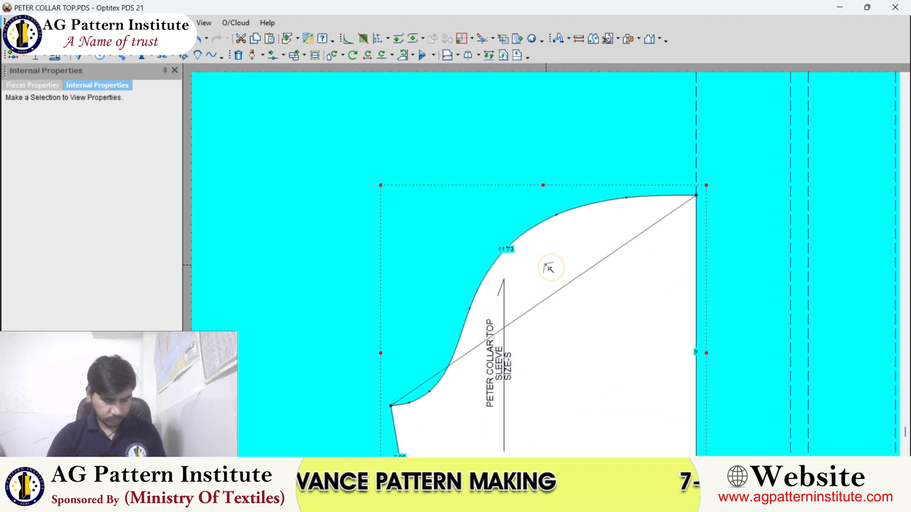
key(m)
scroll(532, 280, up, 2)
scroll(534, 283, up, 4)
click(509, 264)
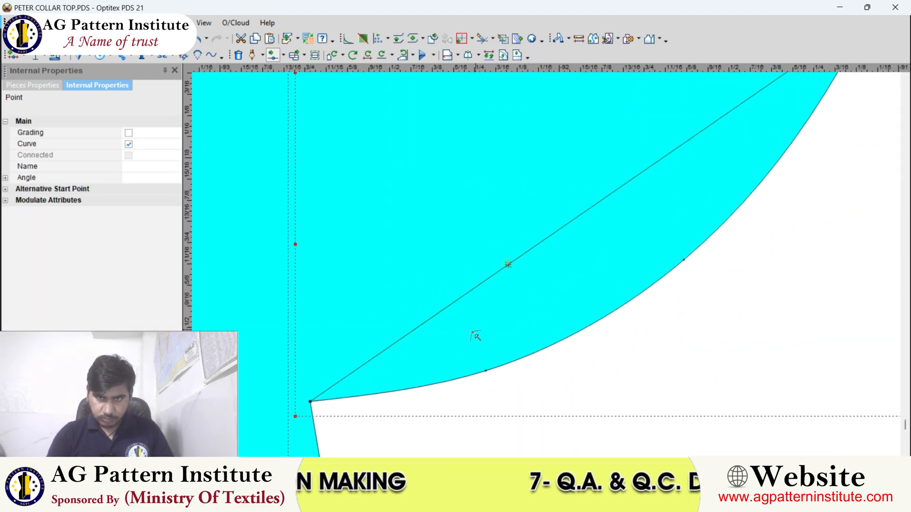
click(470, 386)
Add curve points at the middle and upper part of the internal line, pulling them outward to follow just inside the cap outline
scroll(560, 264, down, 4)
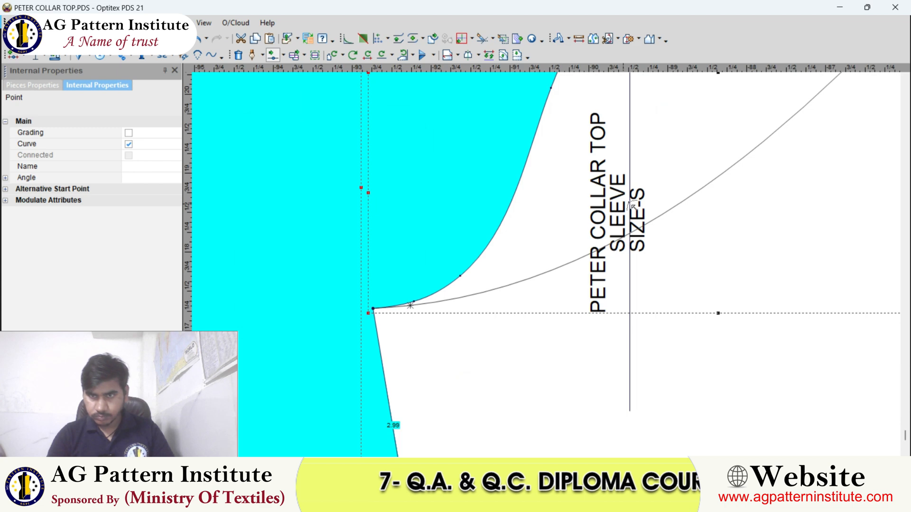
click(572, 262)
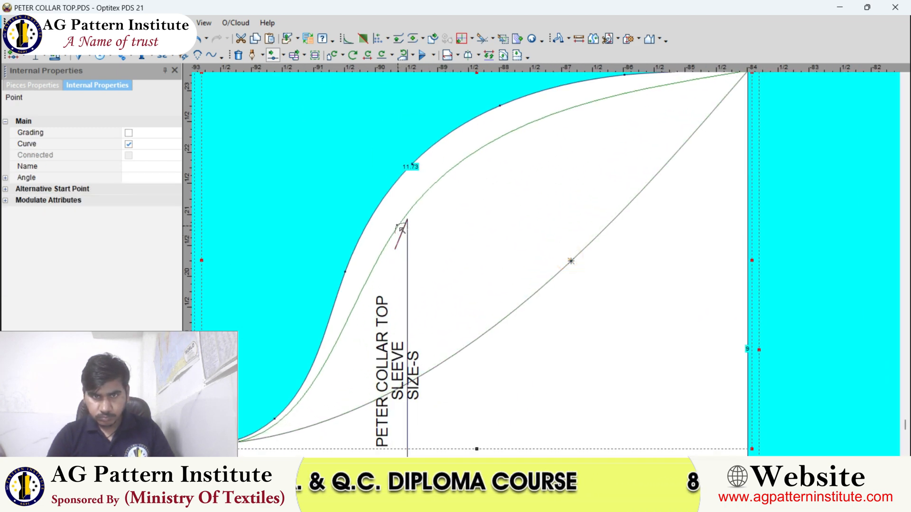
click(400, 216)
scroll(565, 249, up, 3)
click(606, 200)
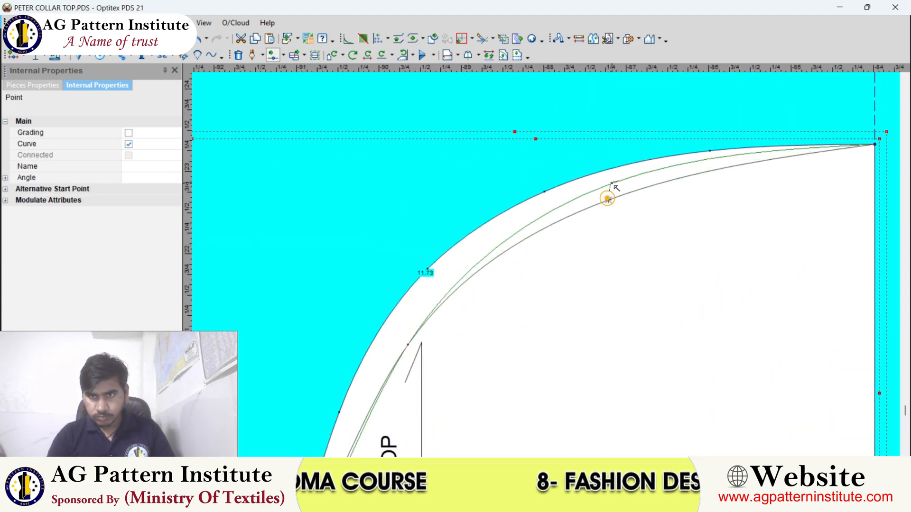
click(611, 183)
key(Return)
Add a curve point on the internal curve near the cap top and raise it slightly towards the outline
scroll(764, 160, up, 4)
click(540, 241)
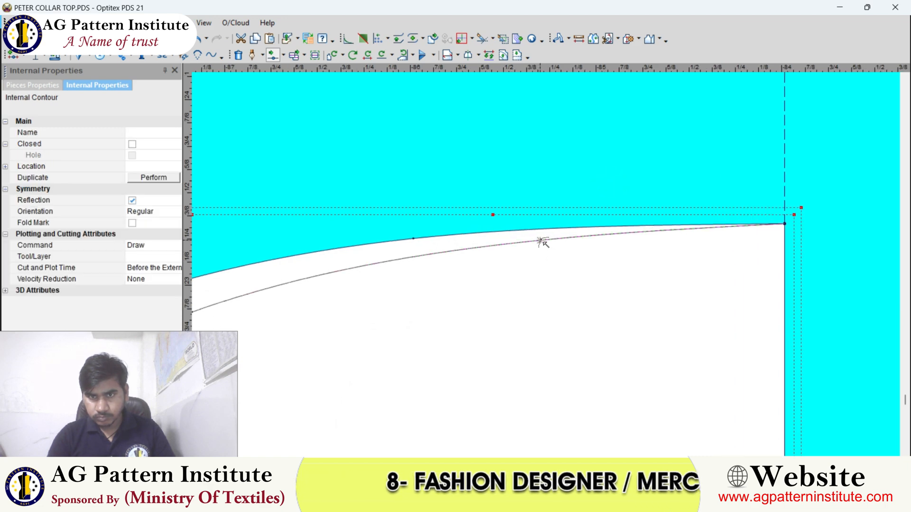
click(542, 235)
key(Return)
scroll(540, 278, down, 4)
scroll(529, 309, down, 3)
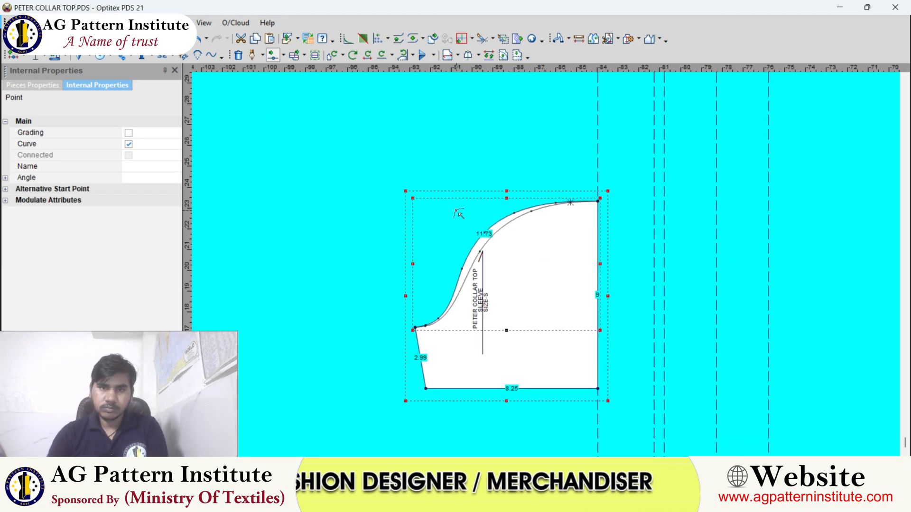
Add a curve point in the underarm hollow of the internal curve and shift it slightly inward to deepen the hollow
scroll(525, 246, up, 6)
click(523, 236)
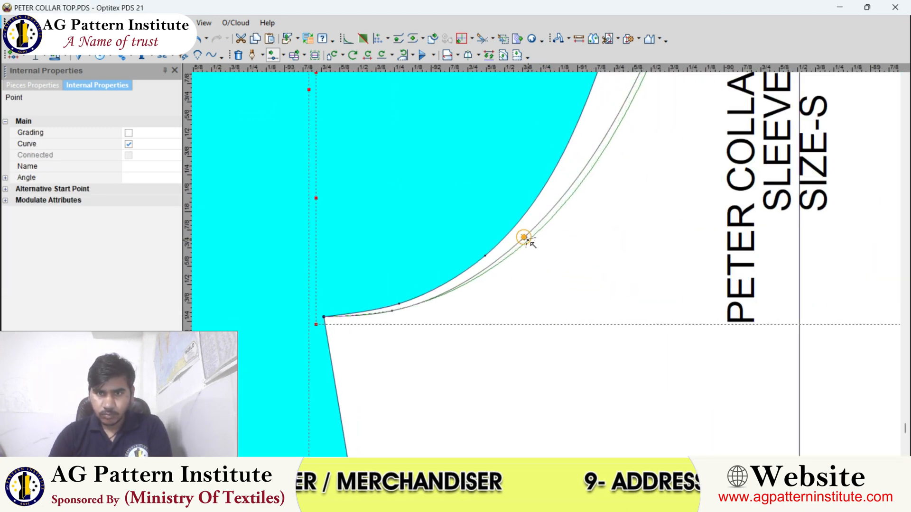
click(529, 240)
click(300, 298)
scroll(575, 244, down, 2)
scroll(578, 248, down, 4)
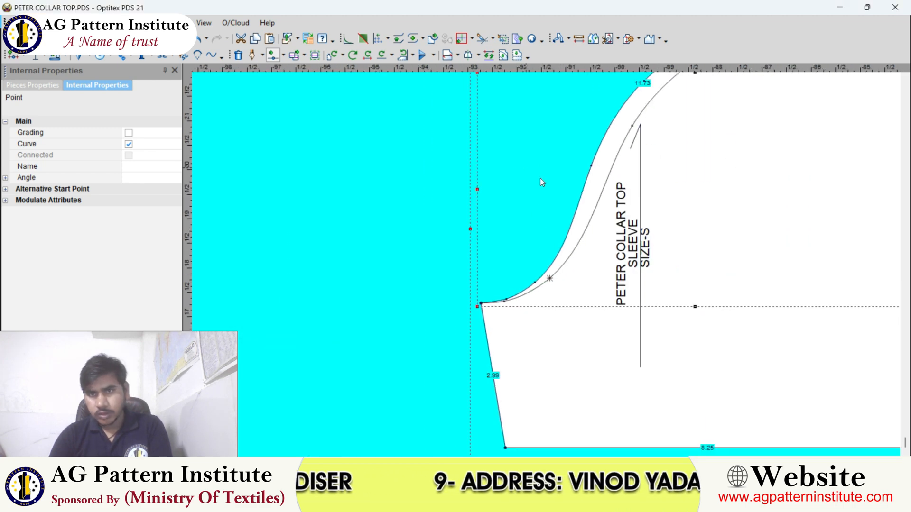
Open the half sleeve across its straight centre edge, using the internal curve as the opposite half's cap line
click(559, 249)
click(649, 39)
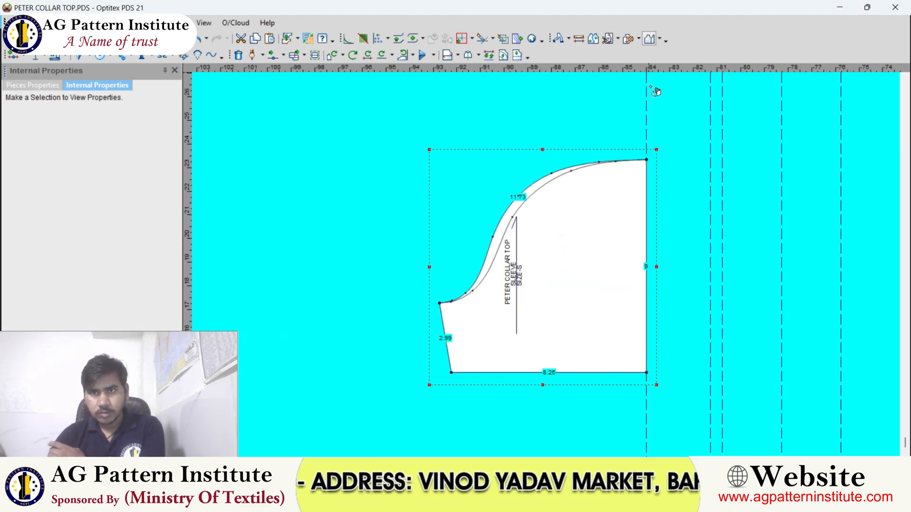
click(552, 182)
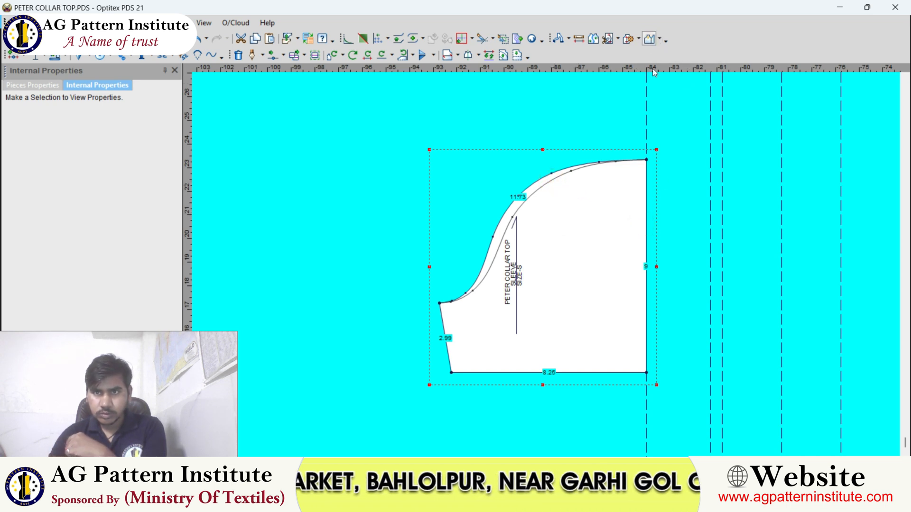
click(645, 236)
click(545, 185)
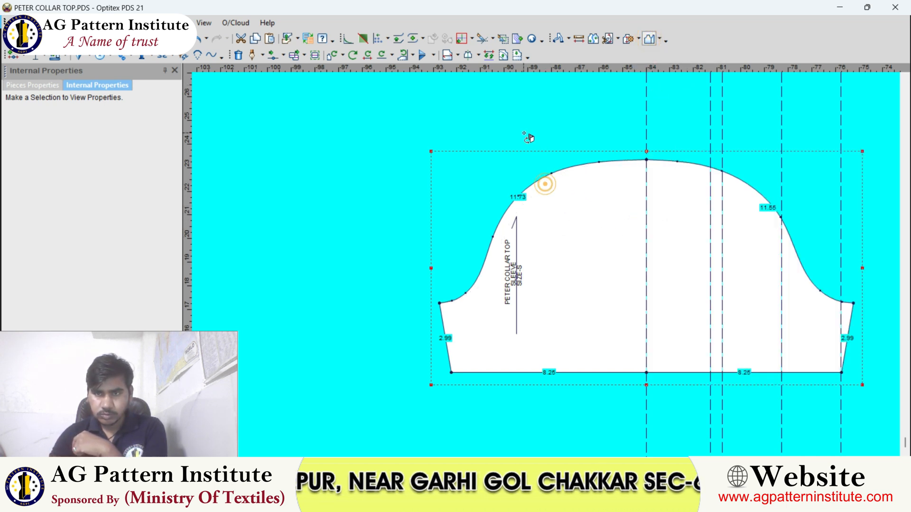
Turn the centre point at the top of the sleeve cap into a curve point
scroll(528, 138, up, 3)
click(597, 280)
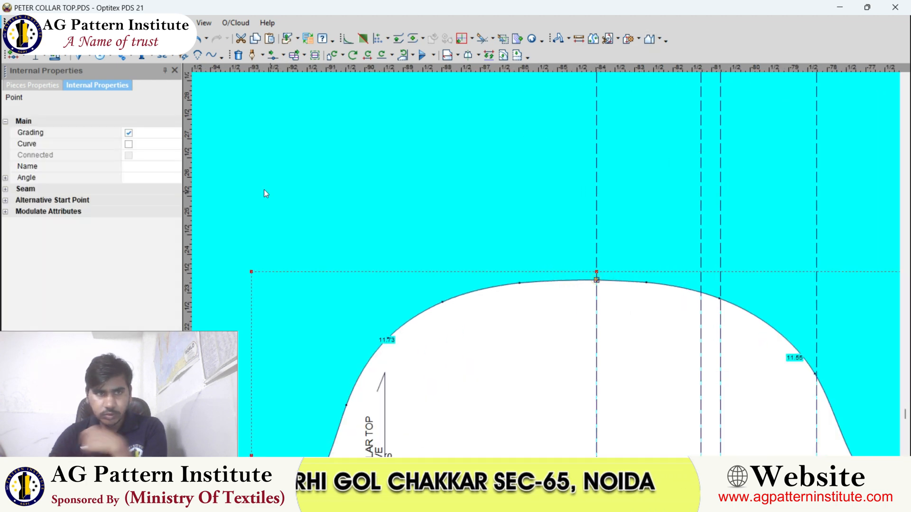
click(129, 145)
click(451, 197)
scroll(553, 270, up, 3)
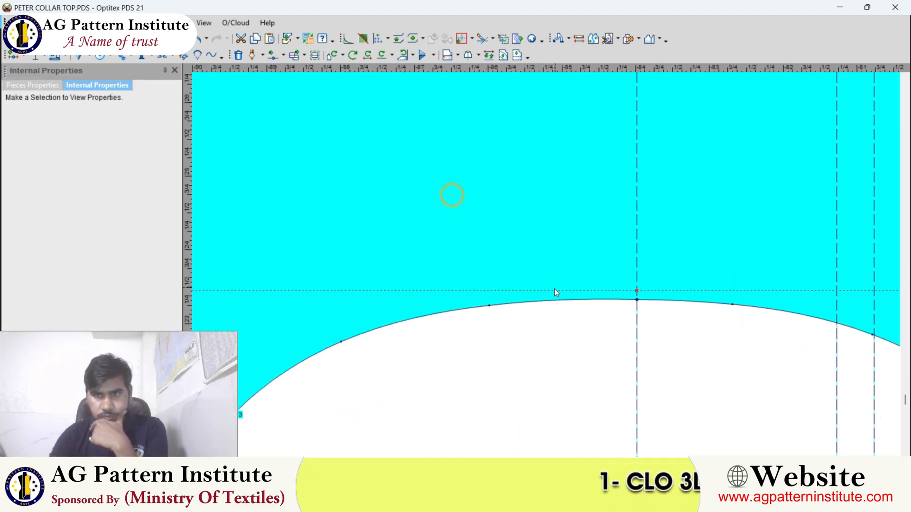
scroll(546, 268, down, 3)
scroll(569, 271, up, 2)
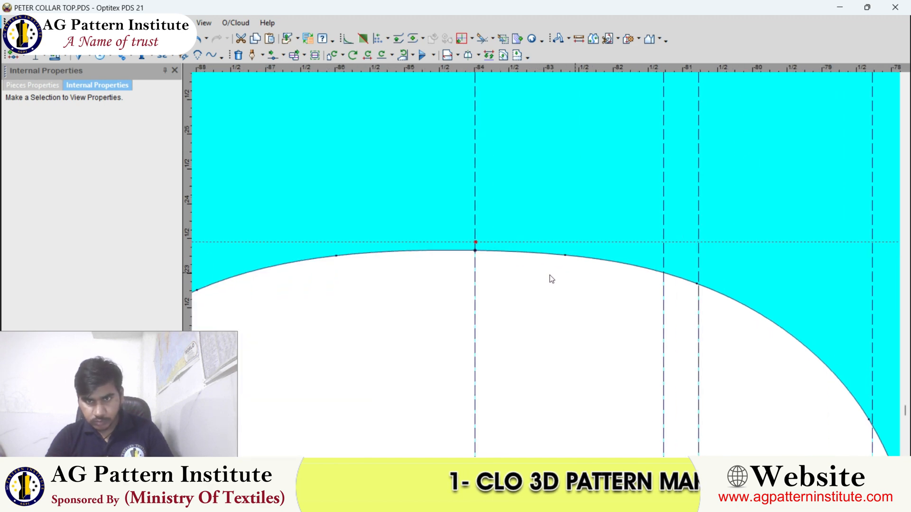
Move the opened sleeve piece to the empty area clear of the vertical guide lines
scroll(549, 277, down, 6)
key(space)
click(420, 293)
Shift the mid-cap curve point on the sleeve half without the grain line slightly to smooth the curve
scroll(422, 293, up, 3)
scroll(545, 258, up, 1)
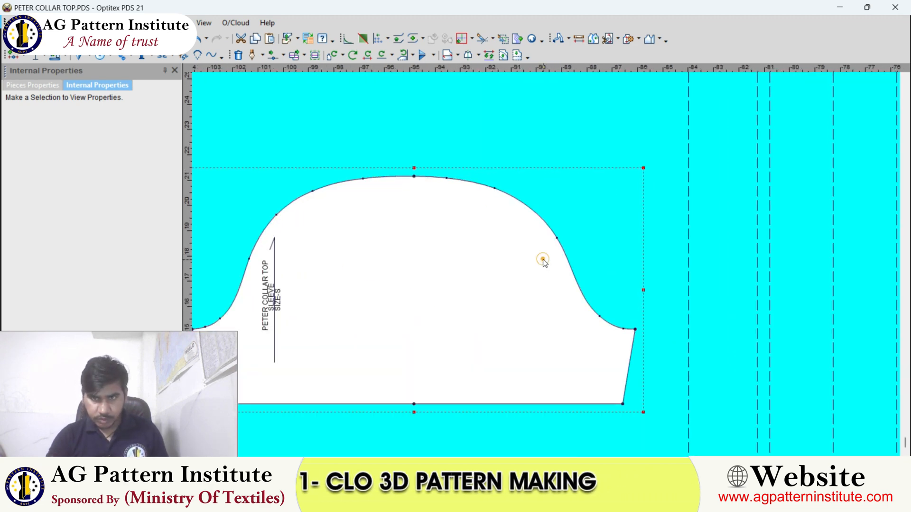
click(541, 258)
scroll(557, 256, up, 2)
click(553, 245)
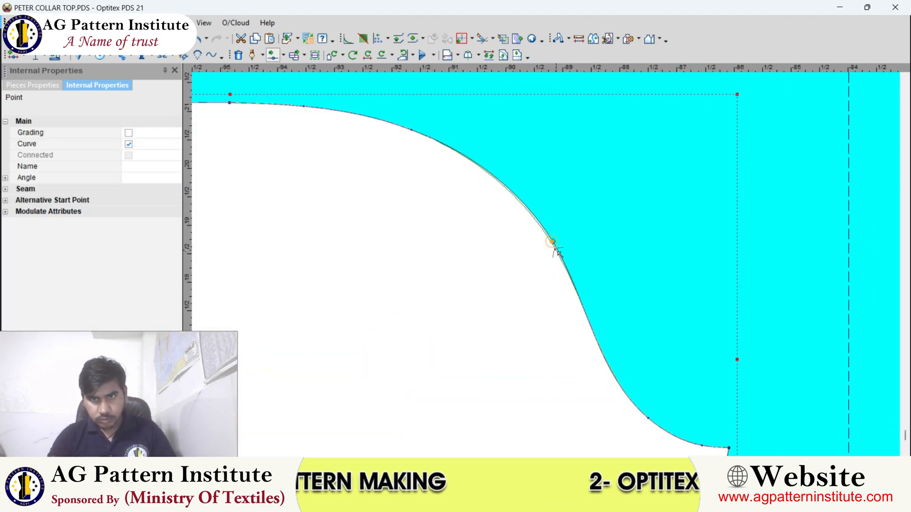
scroll(549, 273, down, 3)
right_click(502, 163)
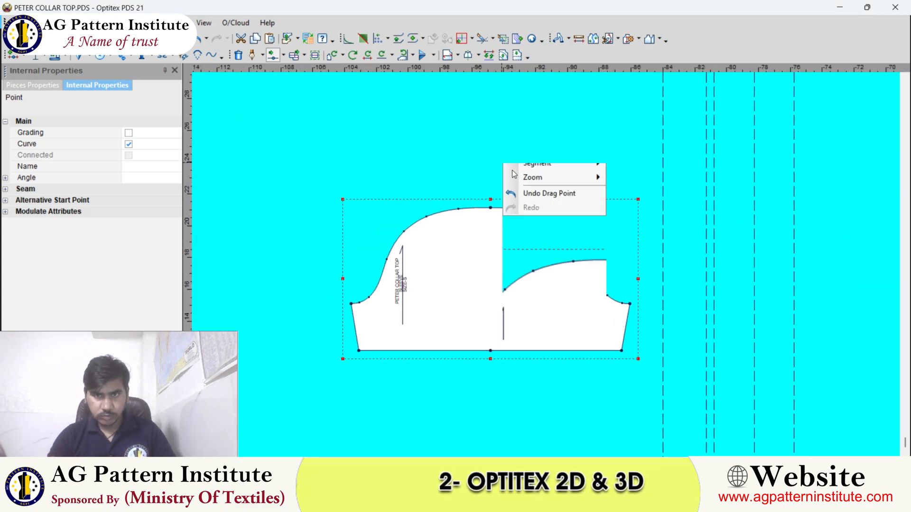
click(513, 170)
Move the sleeve piece next to the front bodice piece
scroll(545, 285, down, 2)
scroll(528, 280, up, 2)
scroll(593, 255, down, 4)
scroll(609, 215, up, 2)
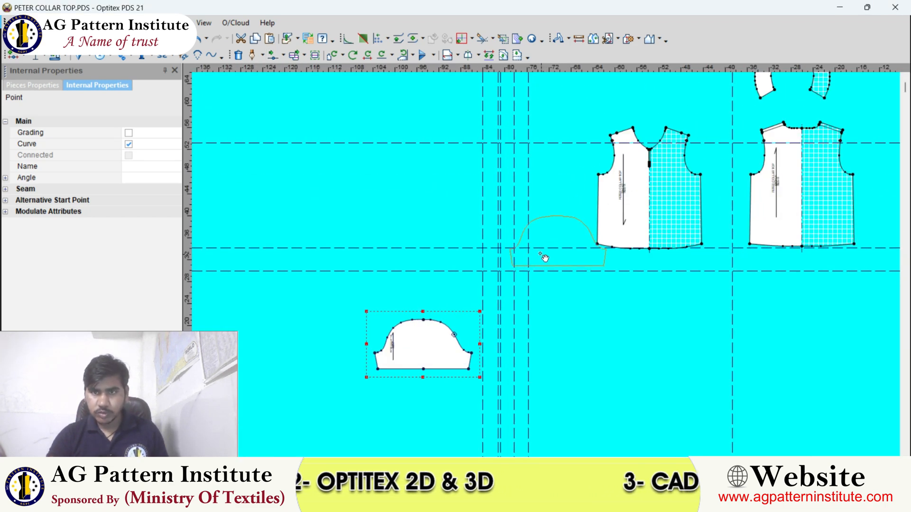
scroll(521, 247, up, 1)
click(468, 216)
Walk the sleeve's front cap along the front bodice armhole from the underarm point and place matching notches at mid-armhole
scroll(493, 215, up, 2)
key(w)
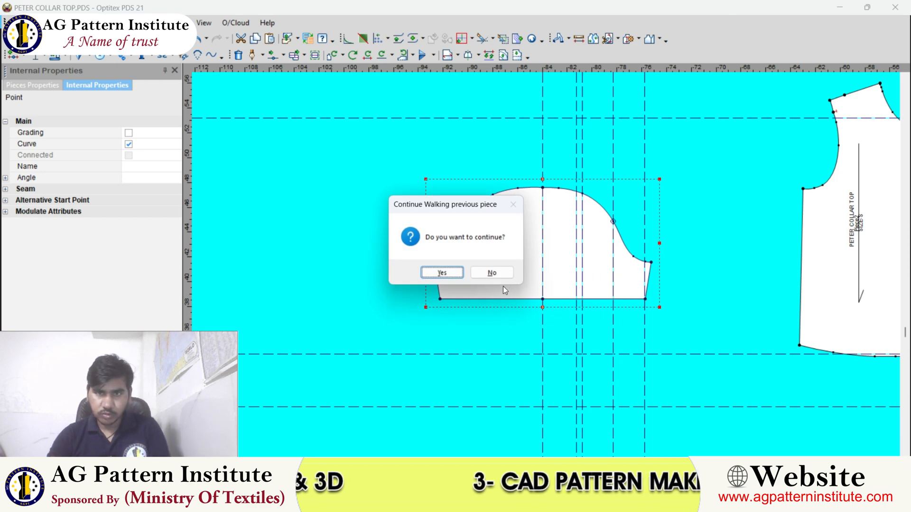
click(493, 273)
scroll(666, 255, down, 3)
scroll(802, 204, up, 3)
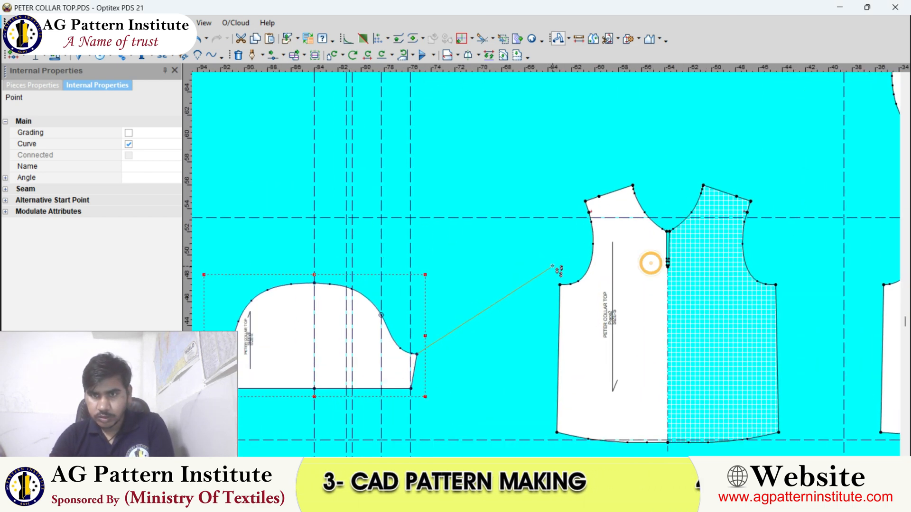
click(560, 285)
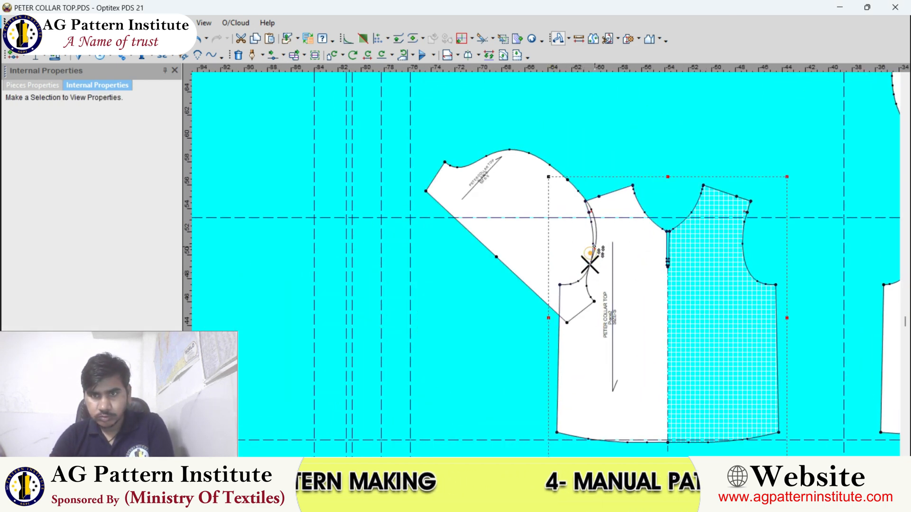
scroll(589, 264, up, 3)
key(F12)
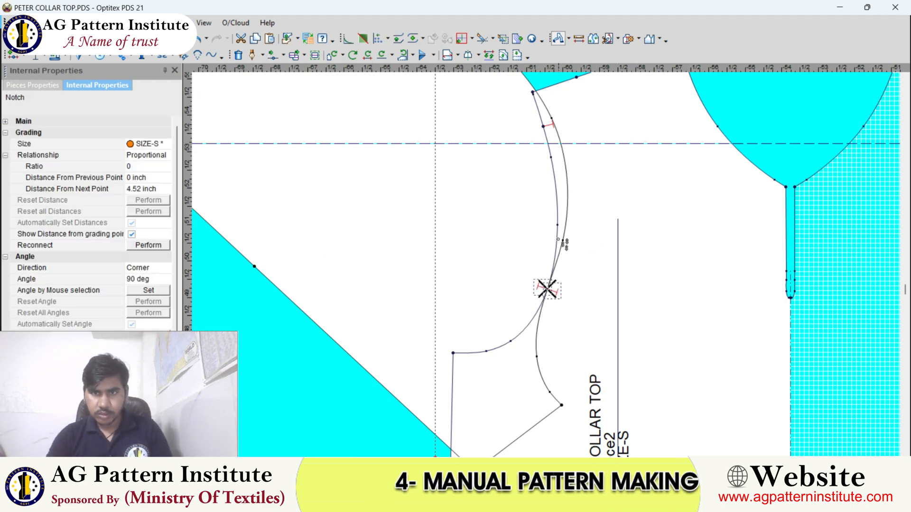
Continue walking the front cap to the armhole's notch near the shoulder, add the matching cap notch, and end the walk
click(547, 162)
scroll(549, 133, up, 2)
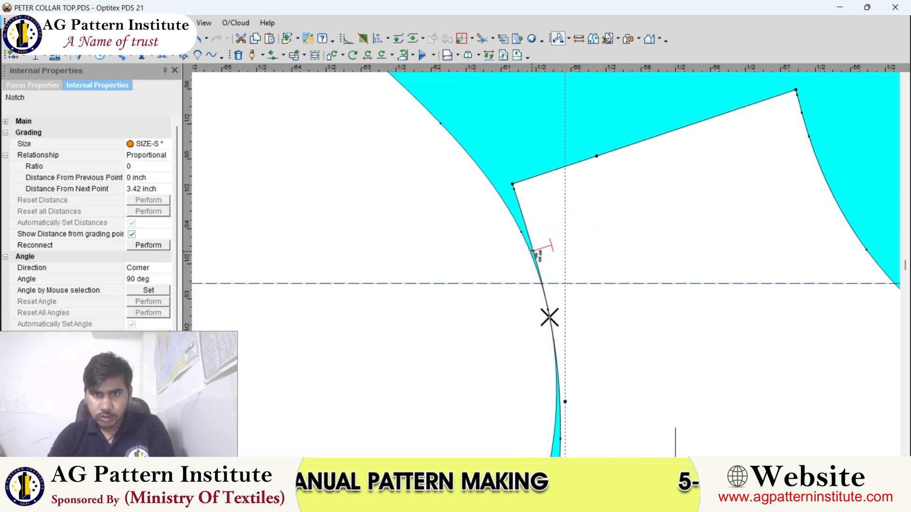
scroll(533, 252, up, 1)
scroll(545, 267, down, 3)
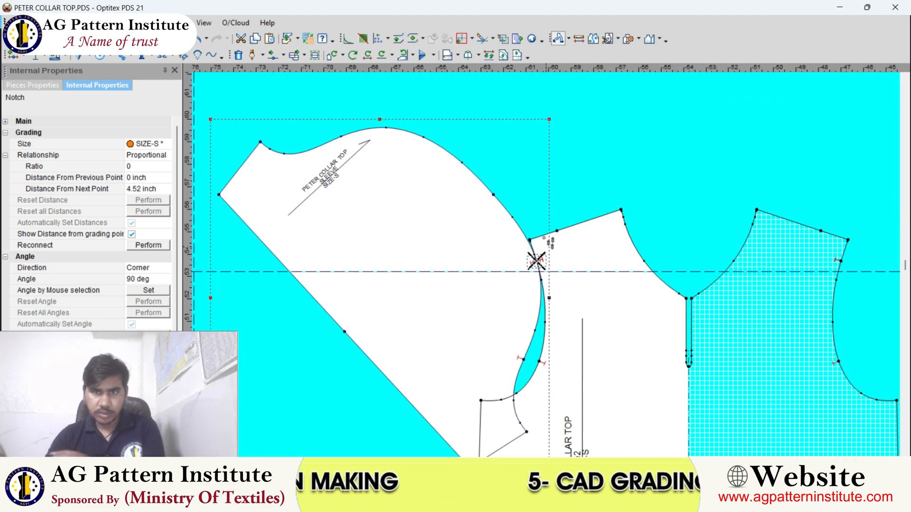
right_click(539, 259)
click(546, 197)
click(481, 273)
scroll(493, 275, down, 4)
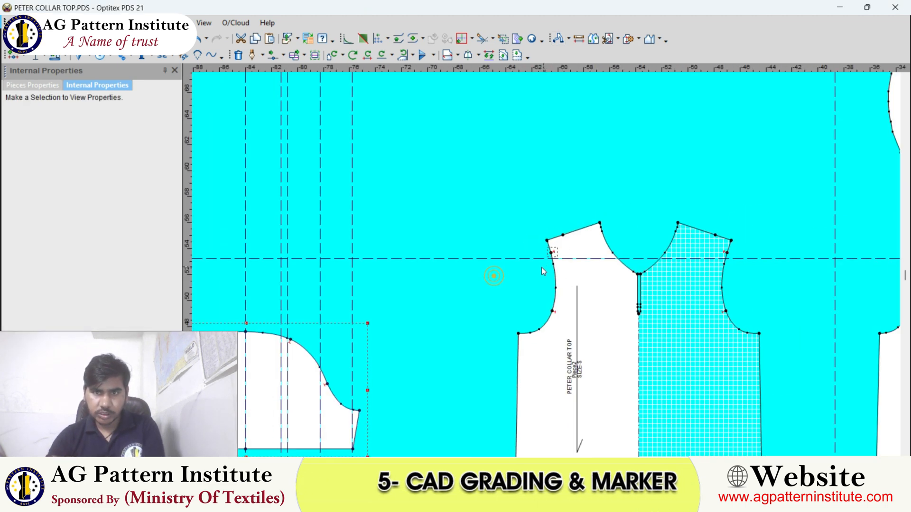
Walk the sleeve's back cap from its underarm point along the back bodice armhole and place matching double notches at mid-armhole
scroll(545, 264, up, 3)
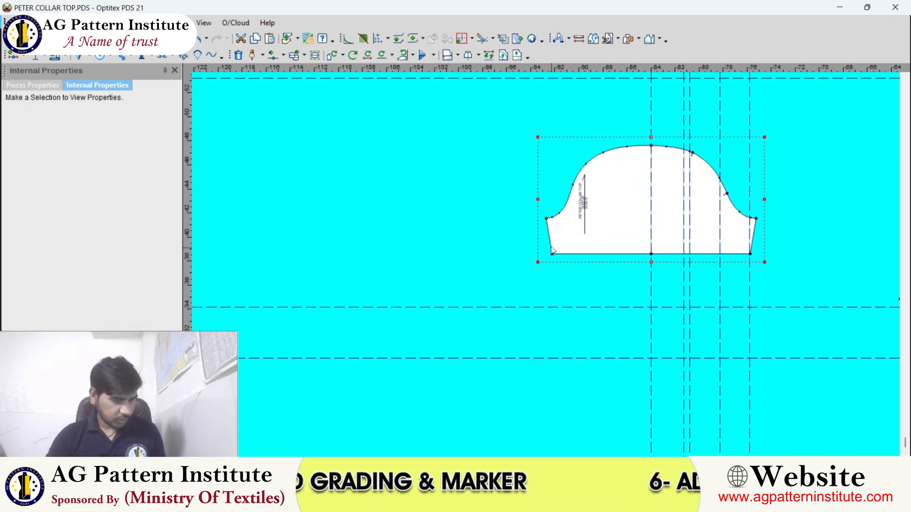
scroll(540, 271, up, 2)
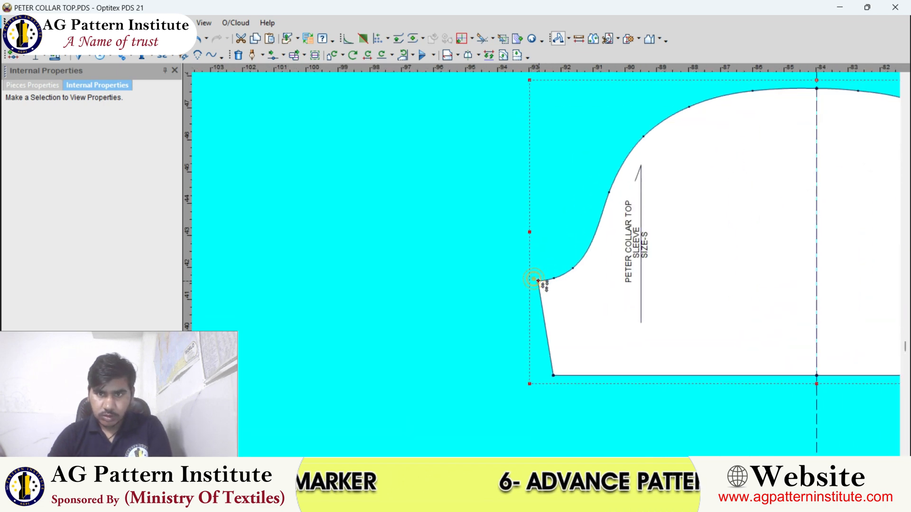
scroll(538, 282, down, 4)
scroll(545, 265, up, 2)
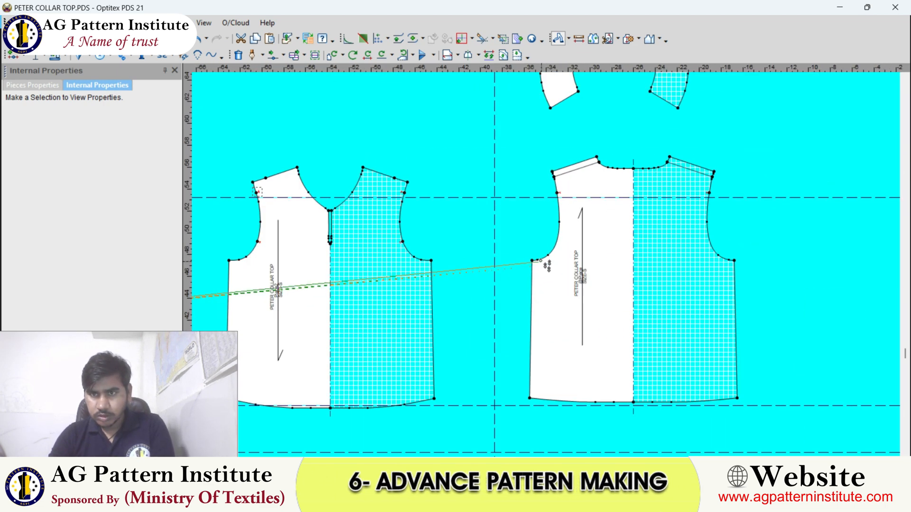
scroll(540, 261, up, 2)
click(541, 261)
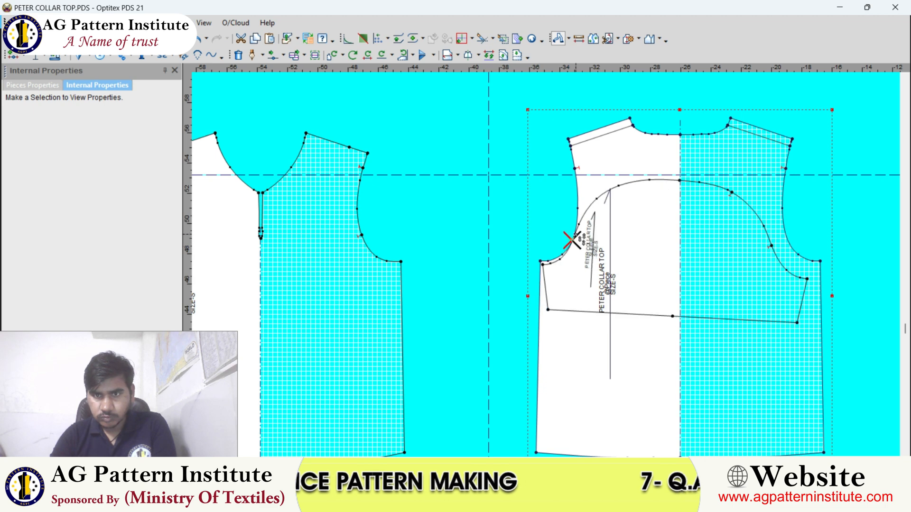
scroll(575, 239, up, 3)
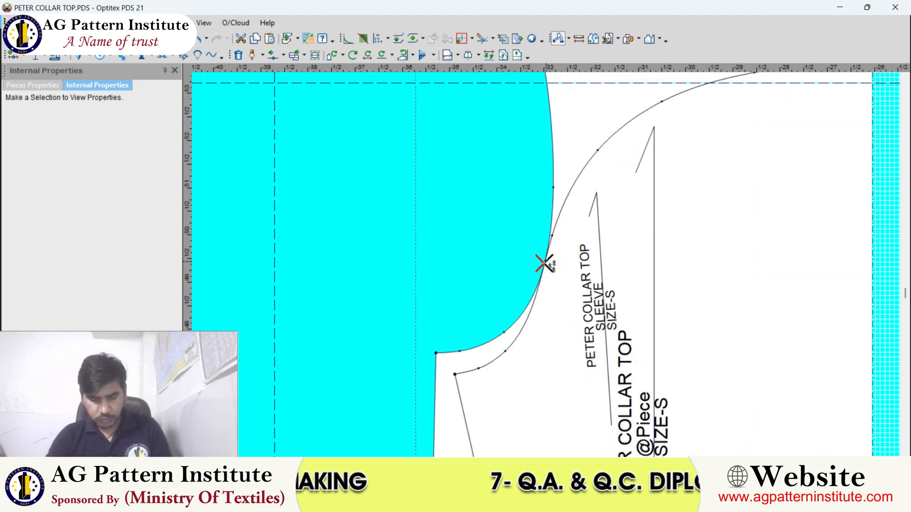
click(543, 263)
scroll(540, 266, up, 3)
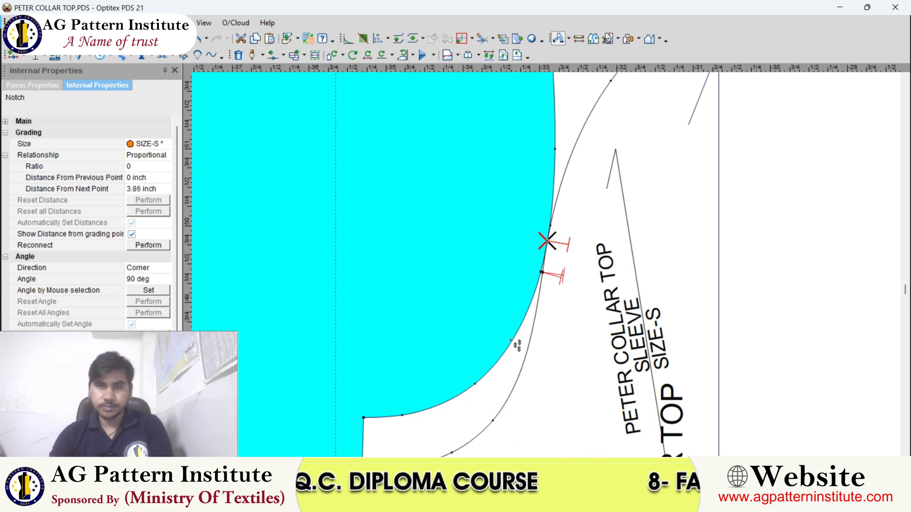
Continue walking the back cap to the armhole's notch near the shoulder, add the matching cap notch, and finish the walk
scroll(546, 242, down, 3)
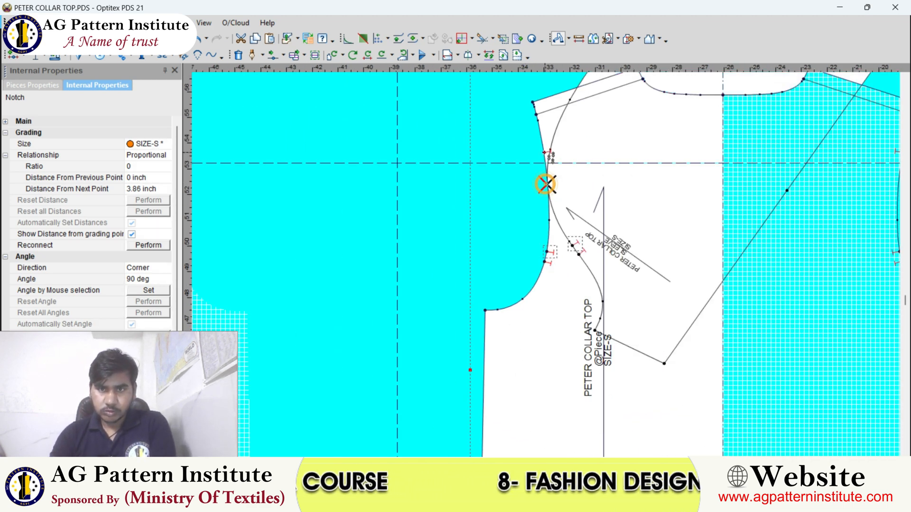
scroll(551, 156, up, 3)
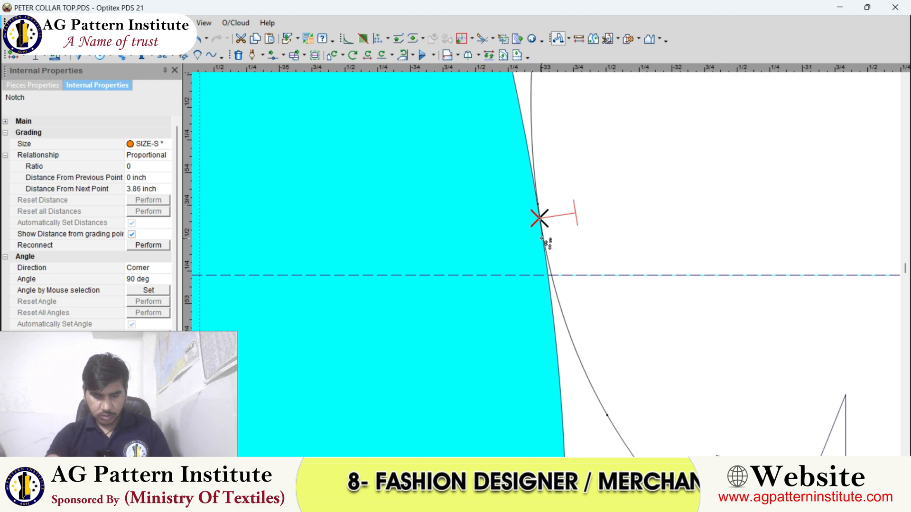
key(F12)
scroll(550, 285, down, 3)
right_click(456, 203)
click(463, 211)
click(480, 275)
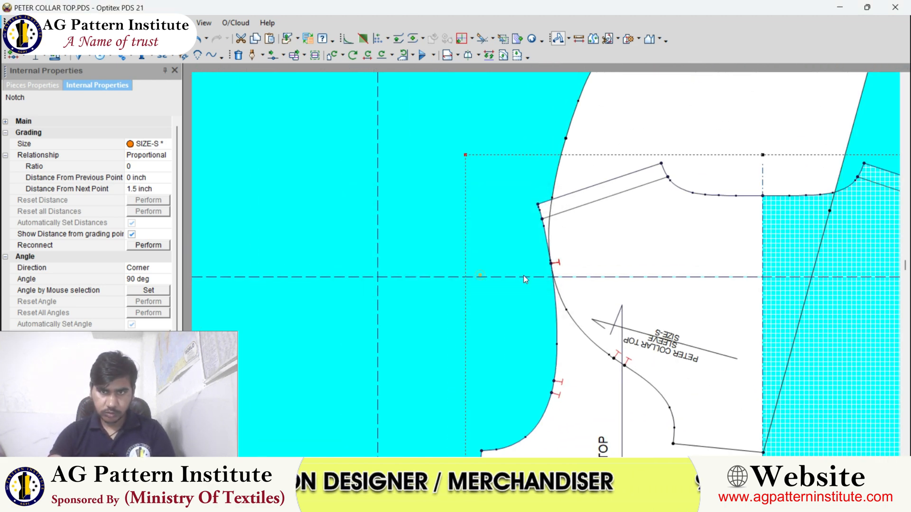
Move the notched sleeve piece closer to the front bodice and delete all guide lines
scroll(524, 277, down, 3)
scroll(535, 272, up, 2)
scroll(545, 264, down, 3)
scroll(498, 232, up, 4)
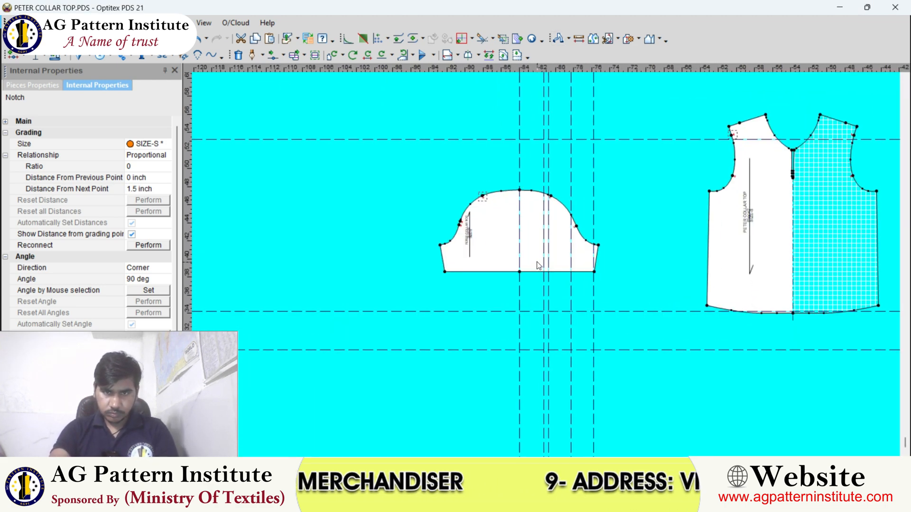
drag(499, 244, 572, 197)
click(209, 23)
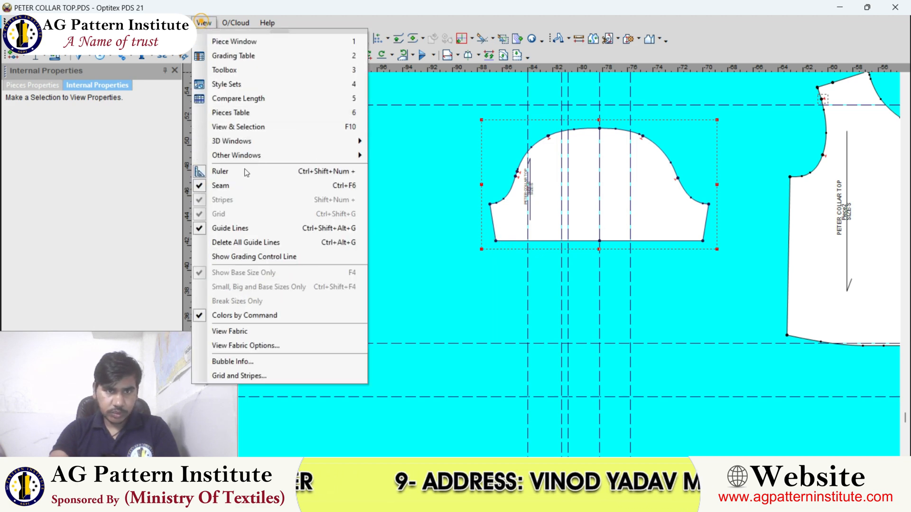
click(253, 243)
Draw a horizontal wavy gather line about 6.61 inches long just below the top of the sleeve cap, between the two upper notches
scroll(547, 262, up, 4)
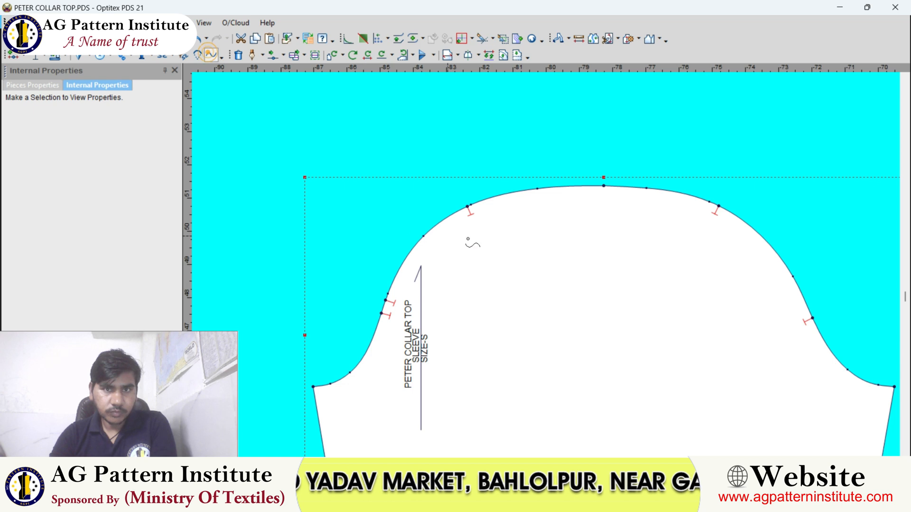
scroll(472, 243, up, 2)
click(454, 228)
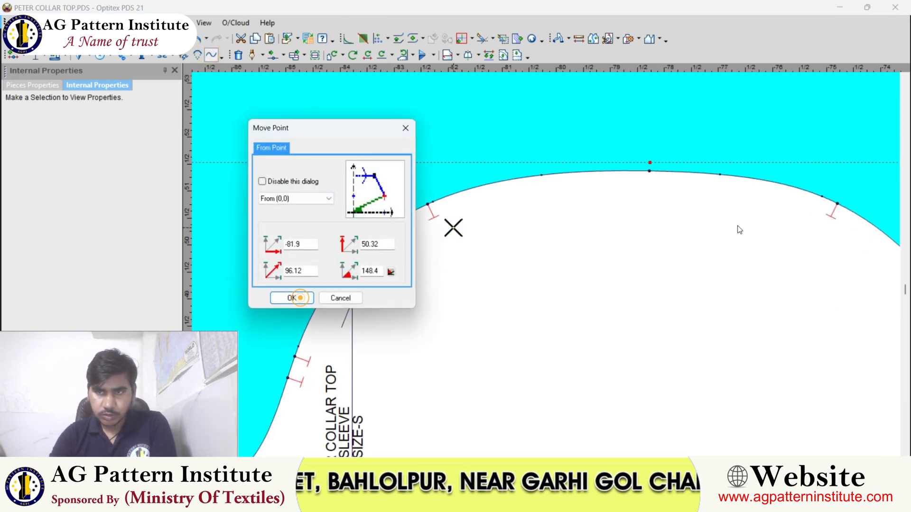
click(292, 298)
click(811, 225)
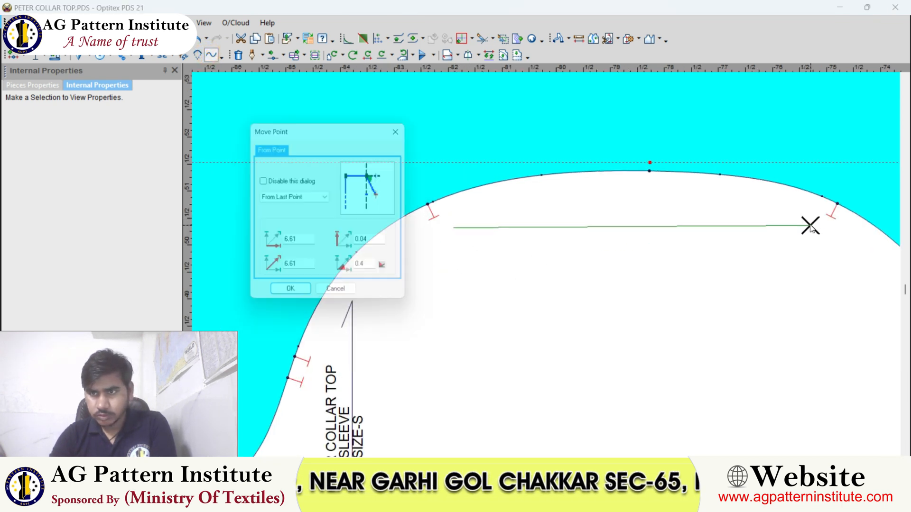
click(290, 298)
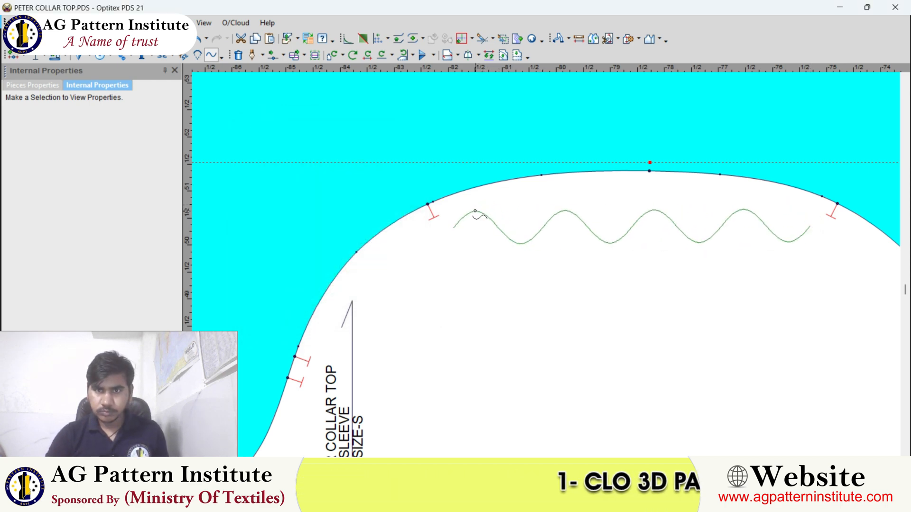
click(474, 211)
click(137, 251)
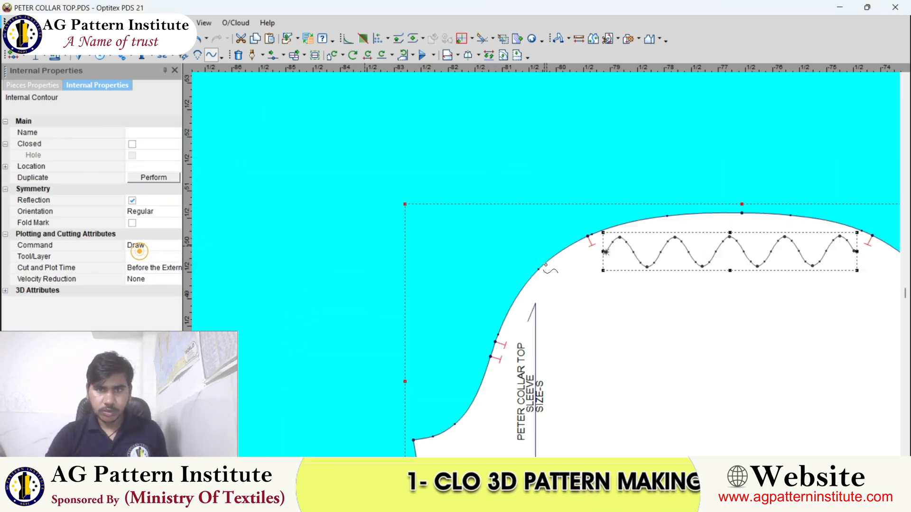
scroll(546, 265, down, 1)
right_click(545, 199)
click(551, 202)
scroll(686, 263, up, 3)
click(551, 287)
Measure the sleeve cap segment between the two upper notches
click(578, 39)
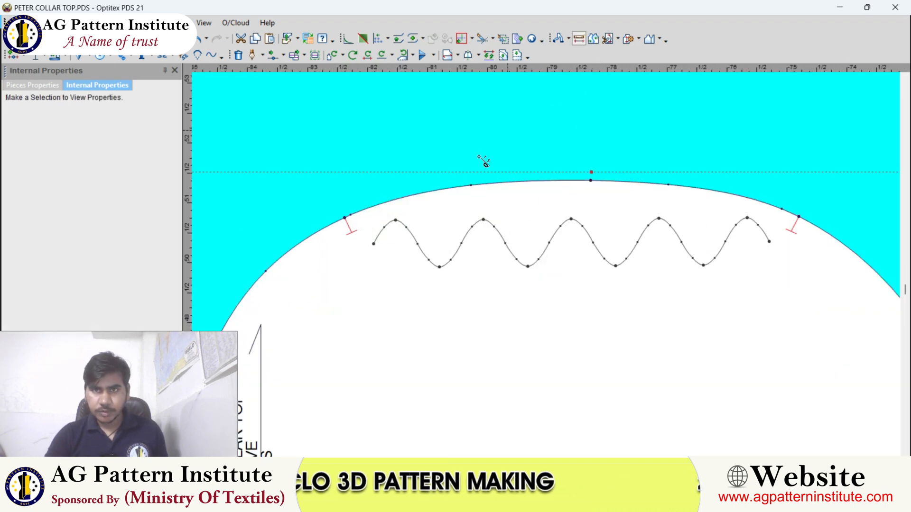
click(345, 218)
click(799, 217)
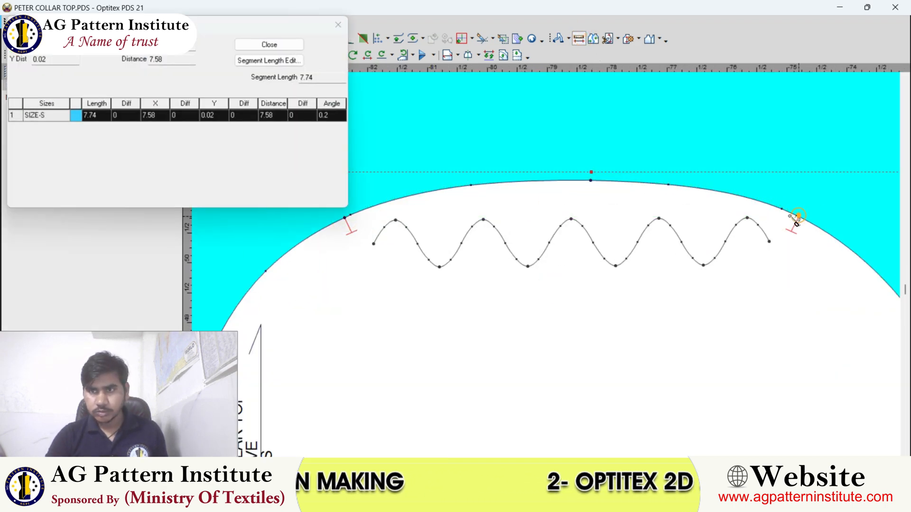
click(278, 44)
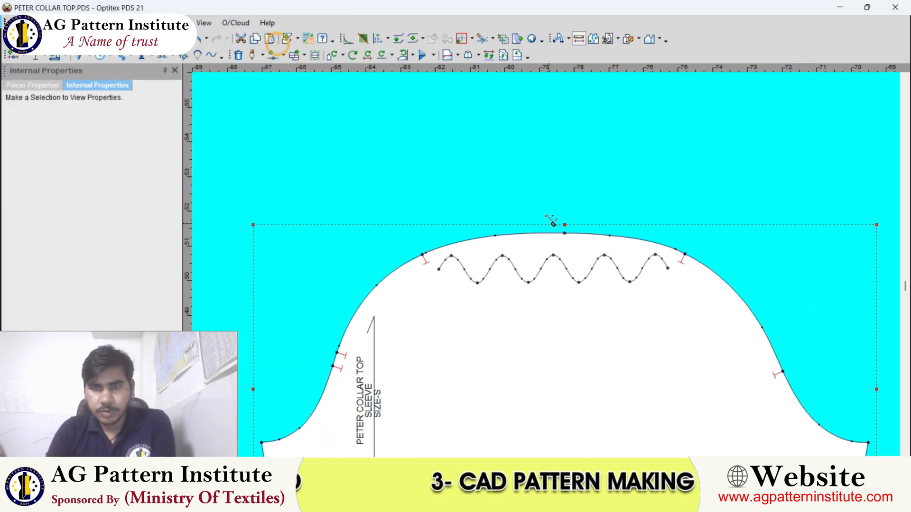
click(535, 169)
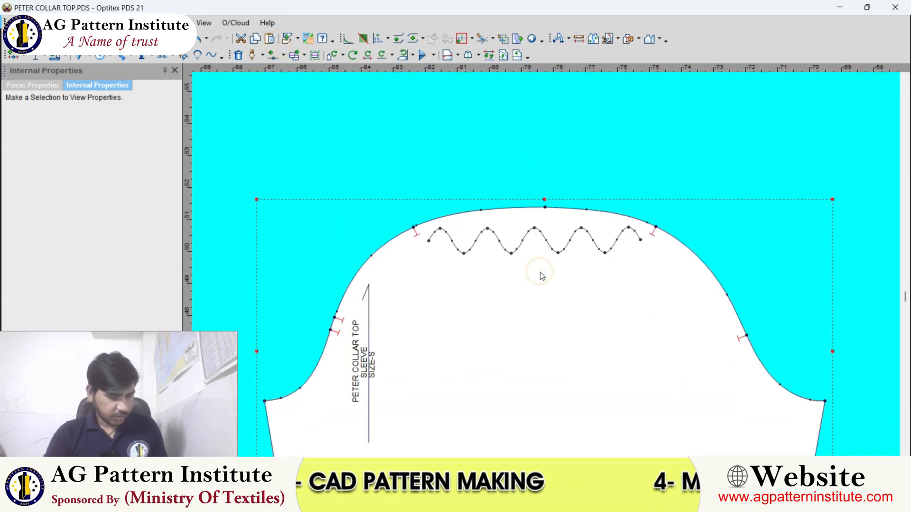
Add the text "READY GATHER 3"" just below the wavy line on the sleeve cap
scroll(551, 266, up, 2)
click(580, 233)
text(REA)
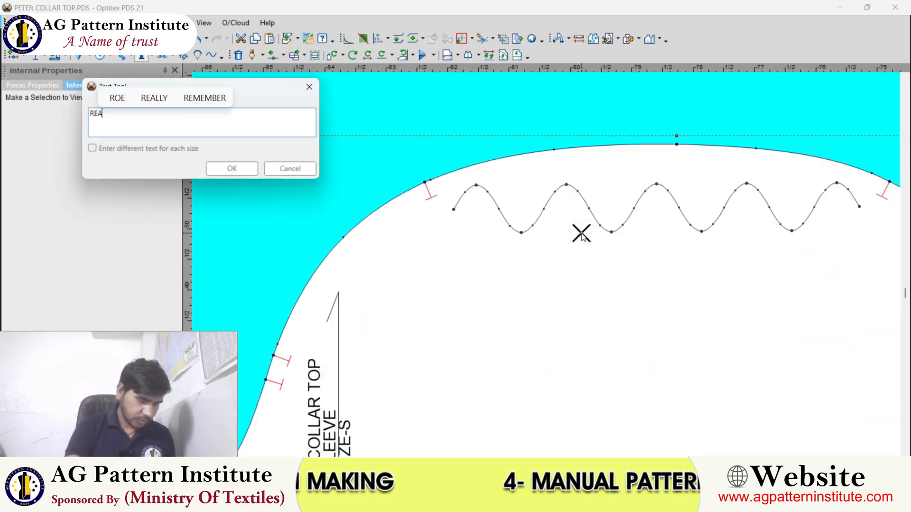
text(DY)
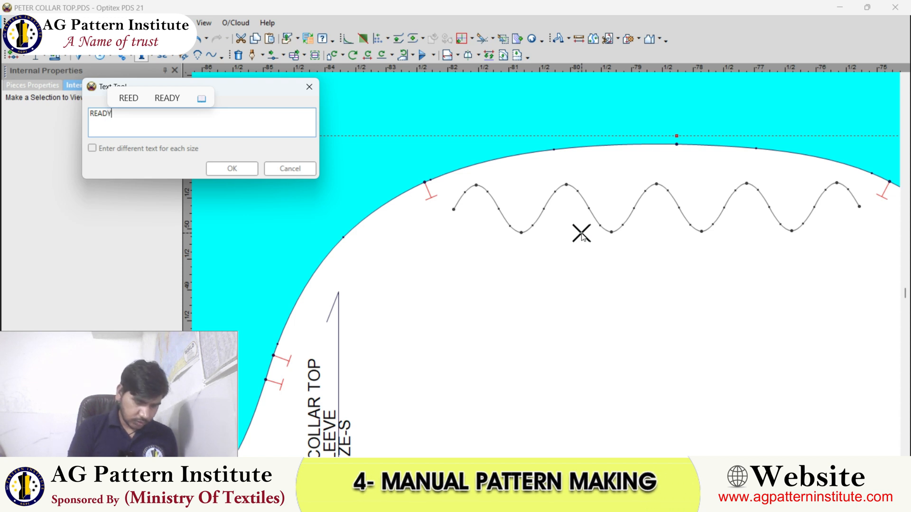
text( GATHER )
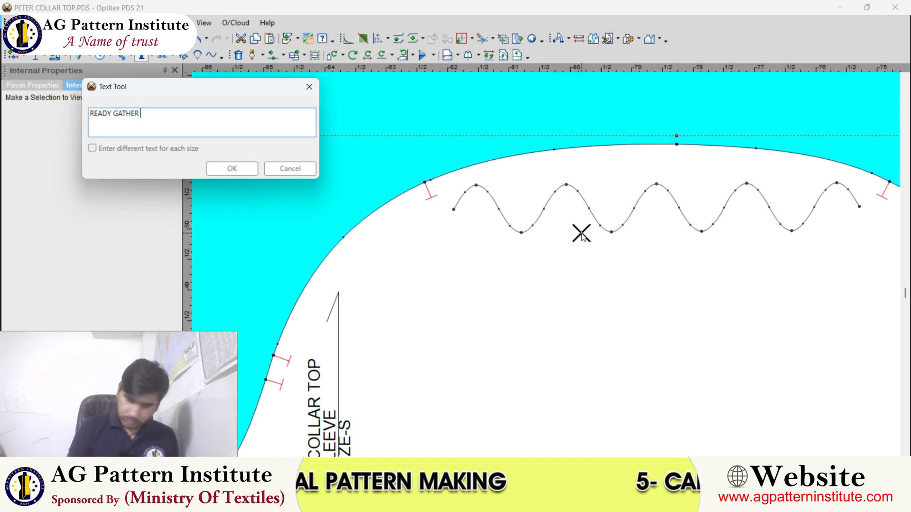
text(3)
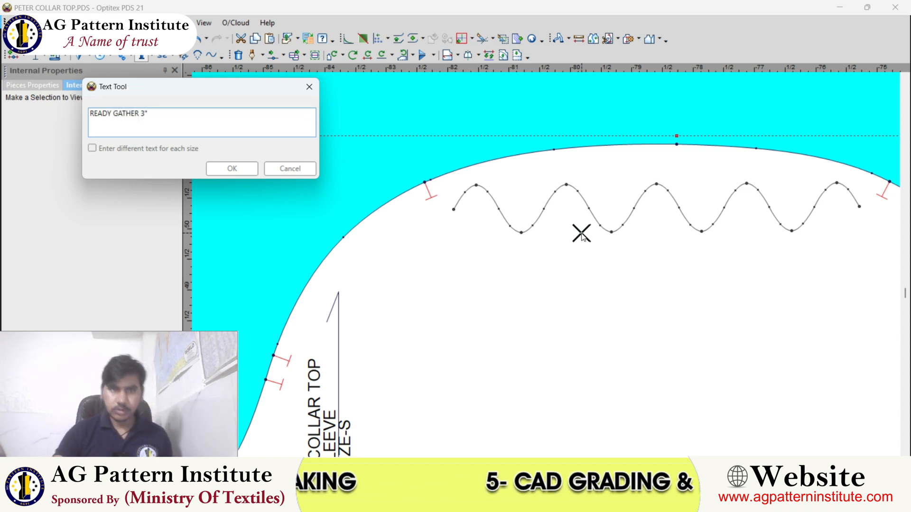
click(245, 166)
scroll(356, 269, down, 3)
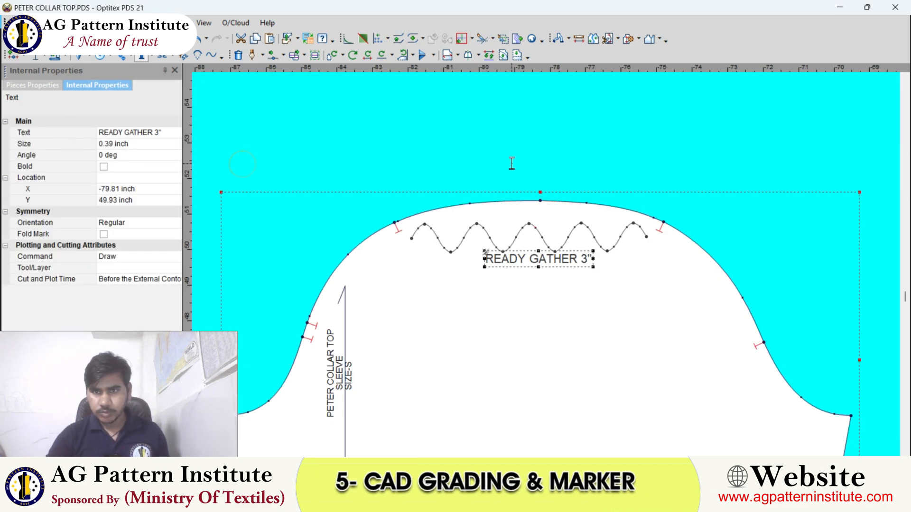
right_click(512, 164)
click(522, 175)
Switch to the reference photo of the blouse and examine the puff sleeves and their gathered hems
scroll(510, 272, down, 3)
scroll(546, 269, down, 2)
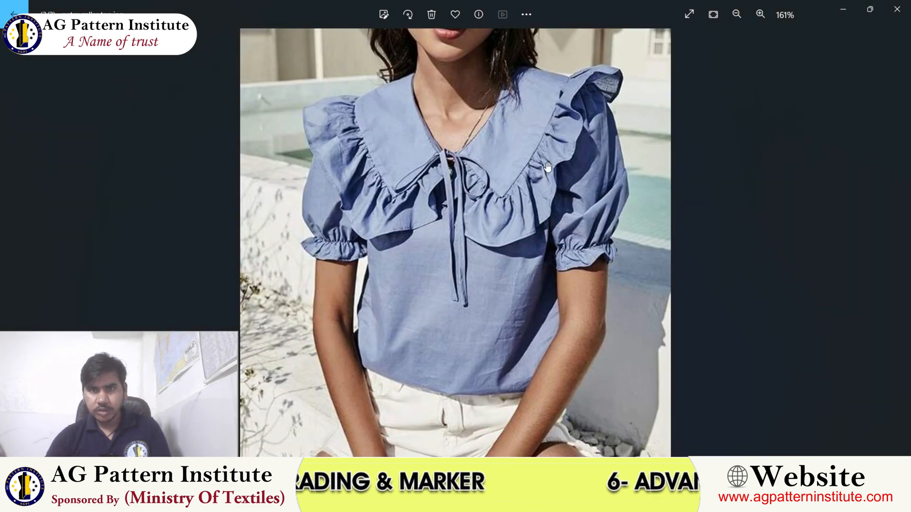
scroll(579, 130, up, 3)
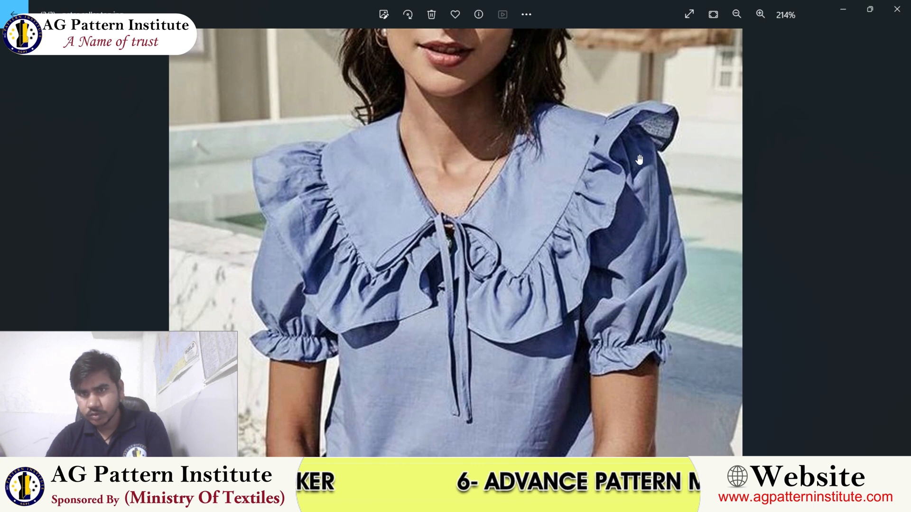
scroll(634, 195, down, 2)
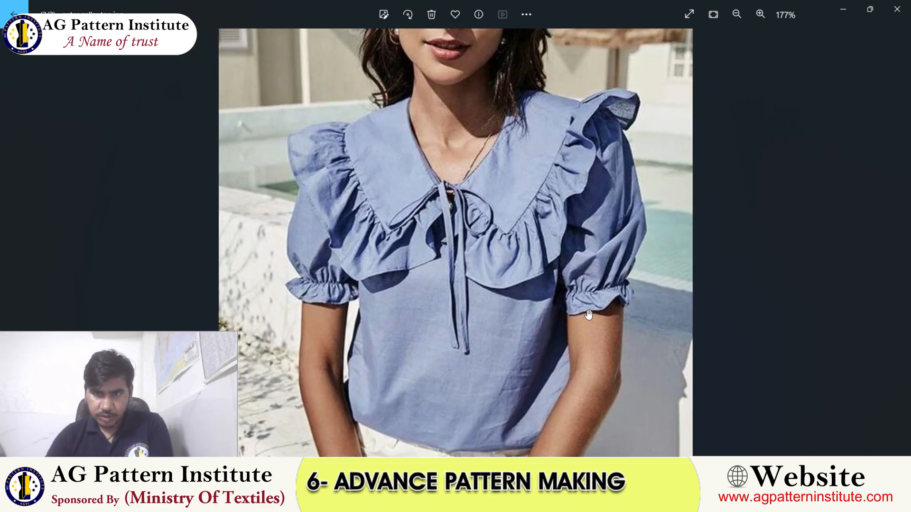
Return to the pattern file and add a line parallel to the sleeve hem, offset 1 inch inside the piece
click(581, 500)
scroll(566, 369, up, 1)
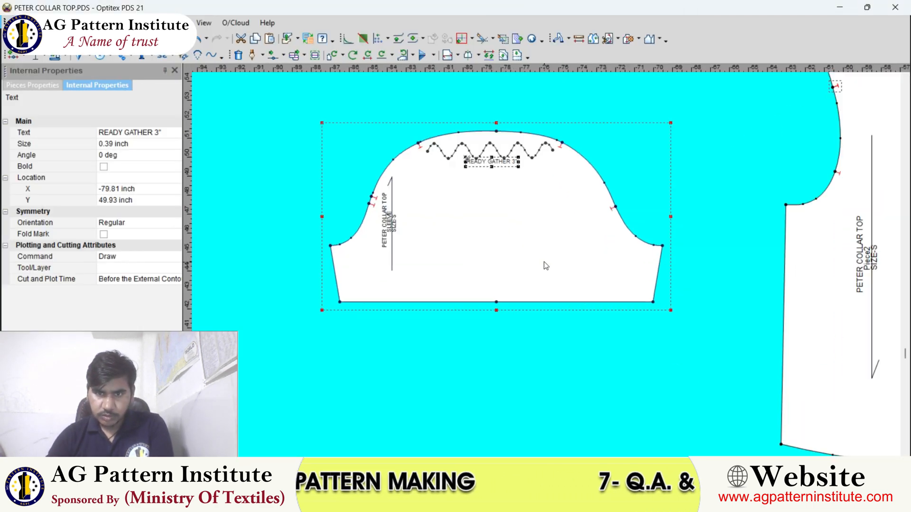
click(542, 249)
click(503, 54)
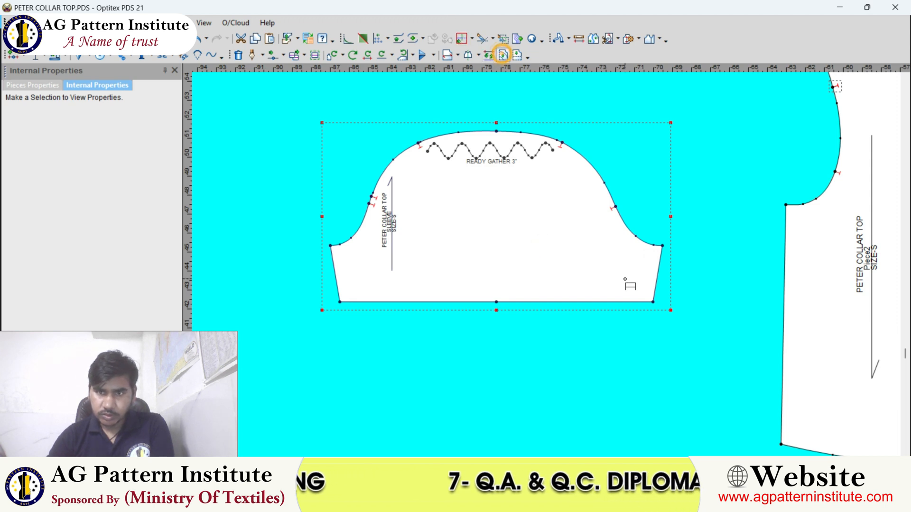
click(652, 302)
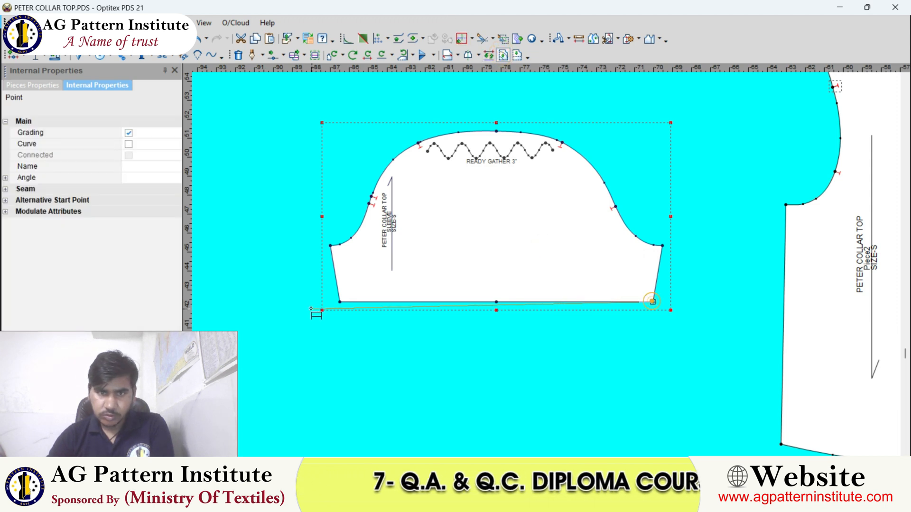
click(340, 302)
text(-1)
key(Return)
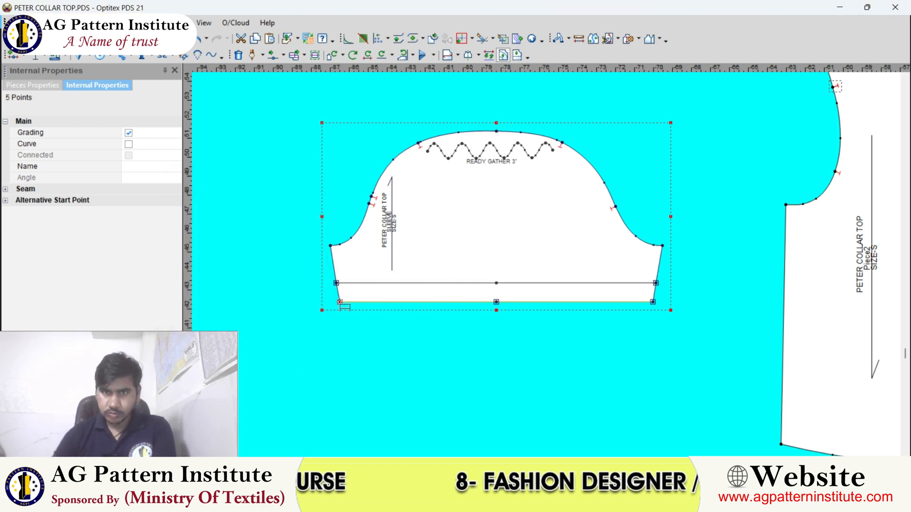
Draw a long wavy gather line just above the new parallel hem line, spanning nearly the full width of the sleeve
scroll(343, 297, up, 3)
scroll(546, 265, down, 4)
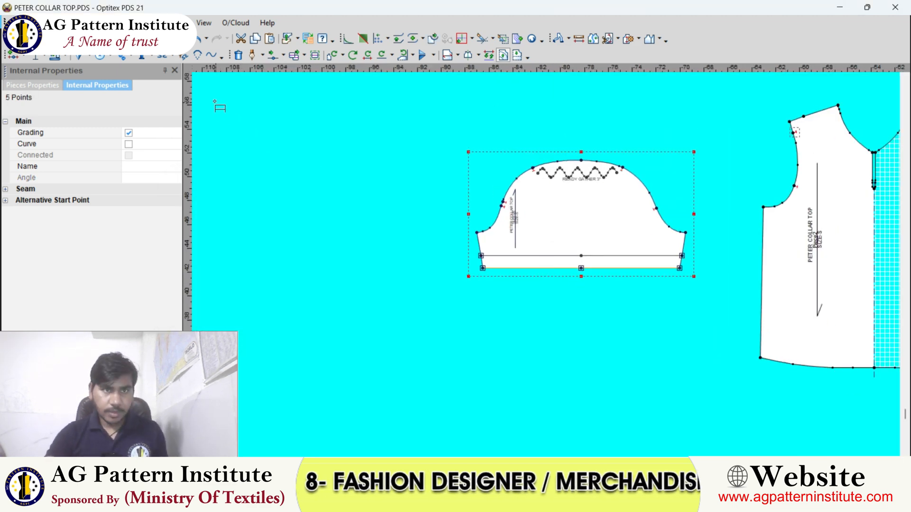
click(210, 56)
scroll(434, 303, up, 3)
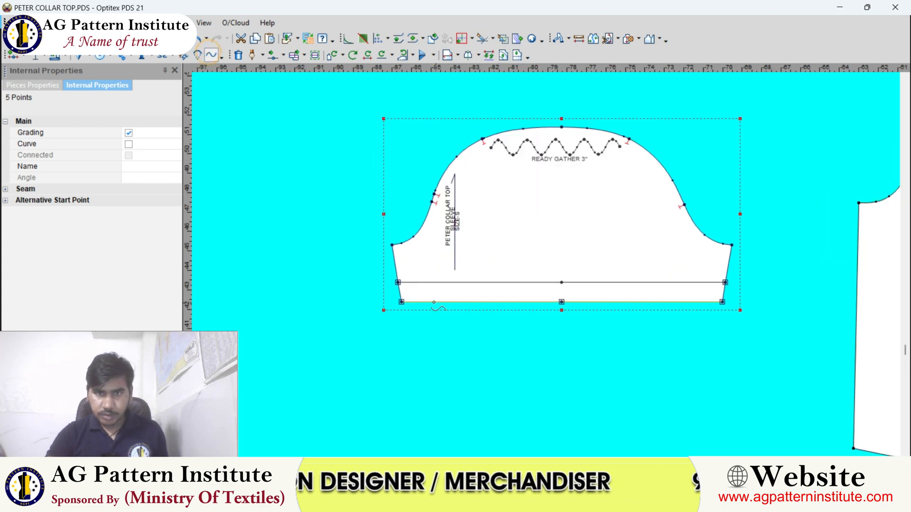
click(404, 269)
click(295, 296)
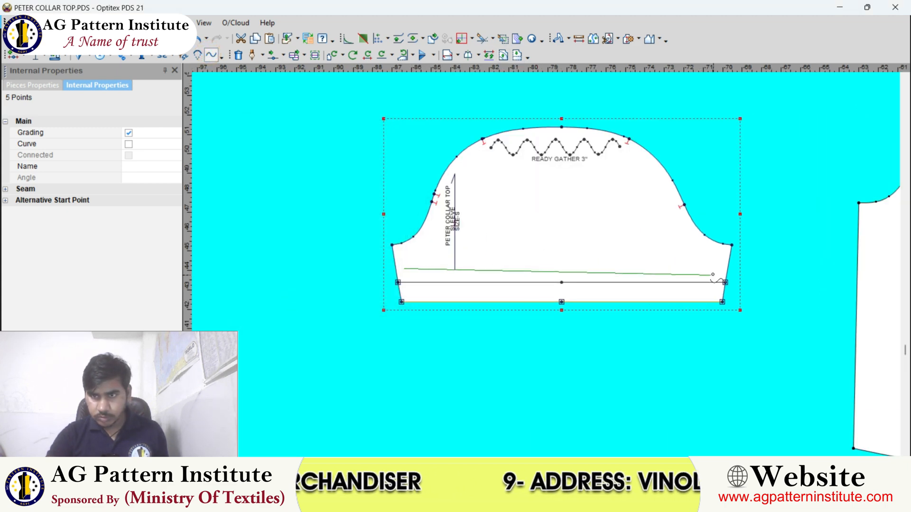
click(712, 274)
click(292, 297)
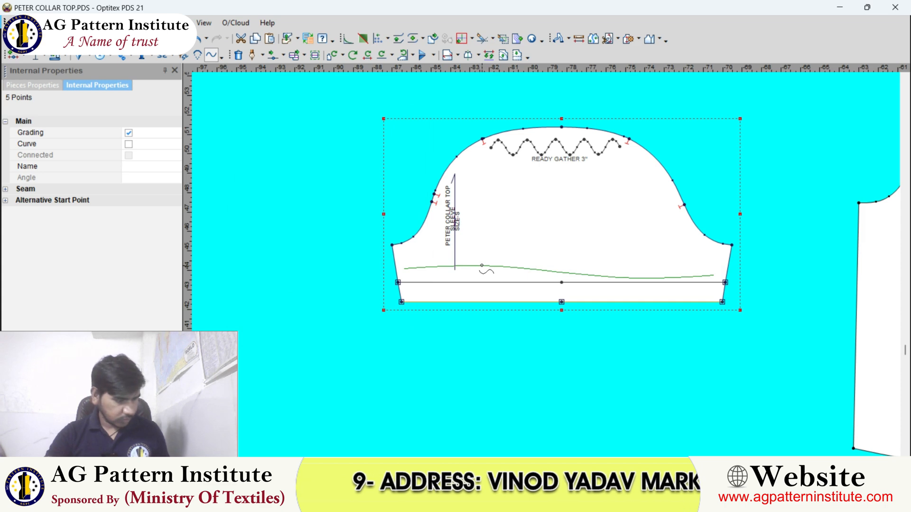
click(423, 261)
click(143, 249)
right_click(334, 180)
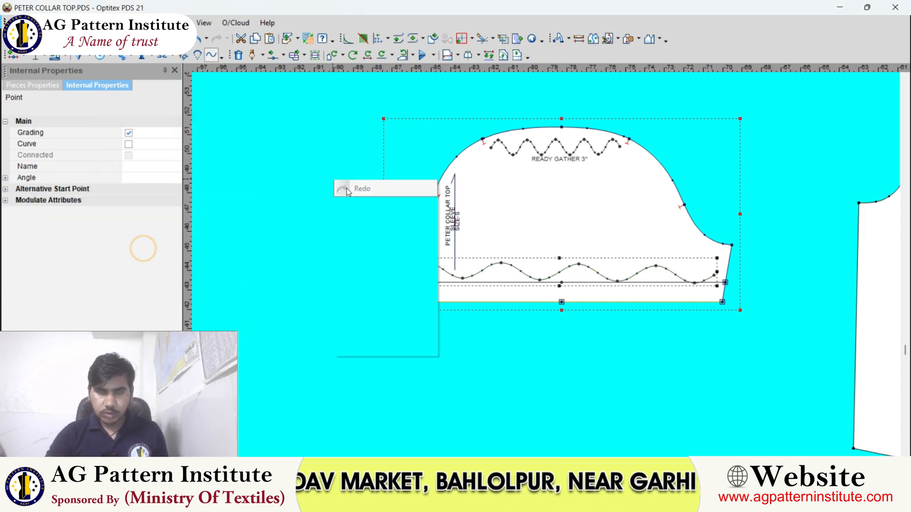
click(346, 189)
scroll(611, 234, up, 4)
click(515, 266)
scroll(507, 282, down, 4)
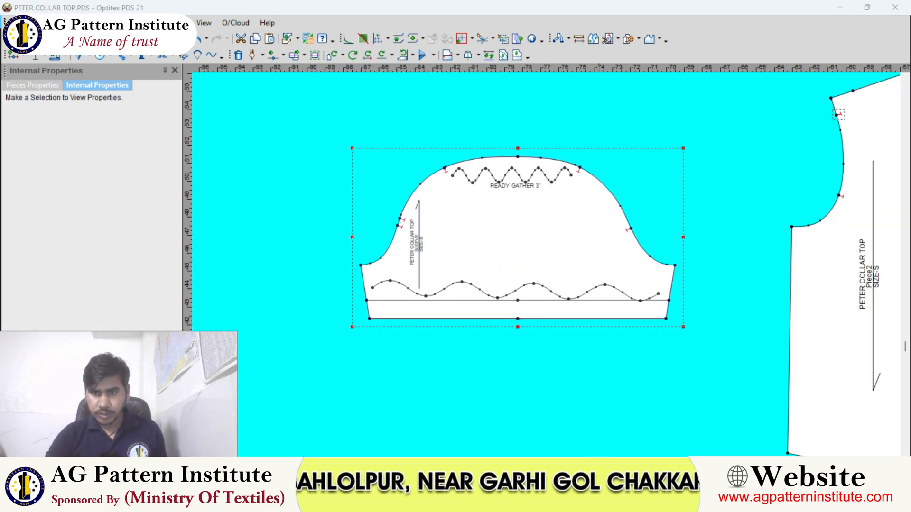
Add the text "READY ELASTIC 10.1/2" AND 1/4" KI" at the wavy line above the sleeve hem
click(480, 501)
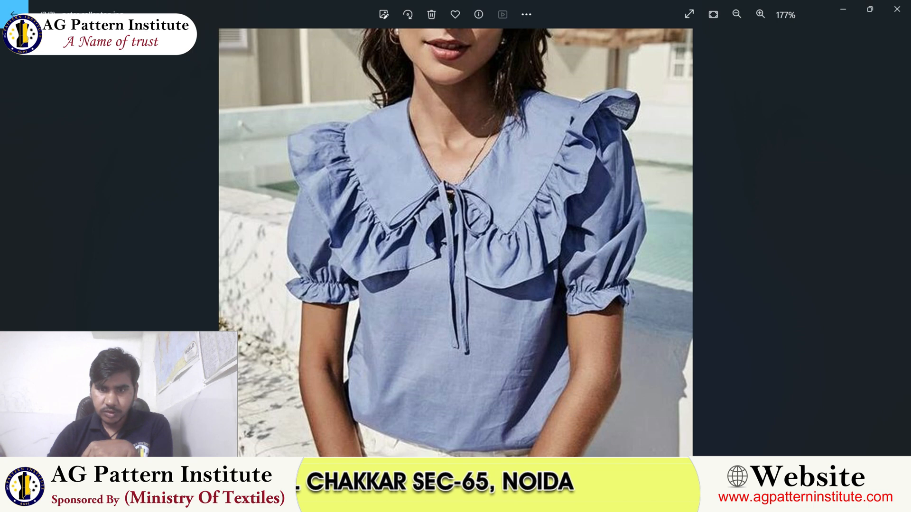
click(504, 501)
scroll(638, 195, down, 2)
scroll(547, 265, up, 4)
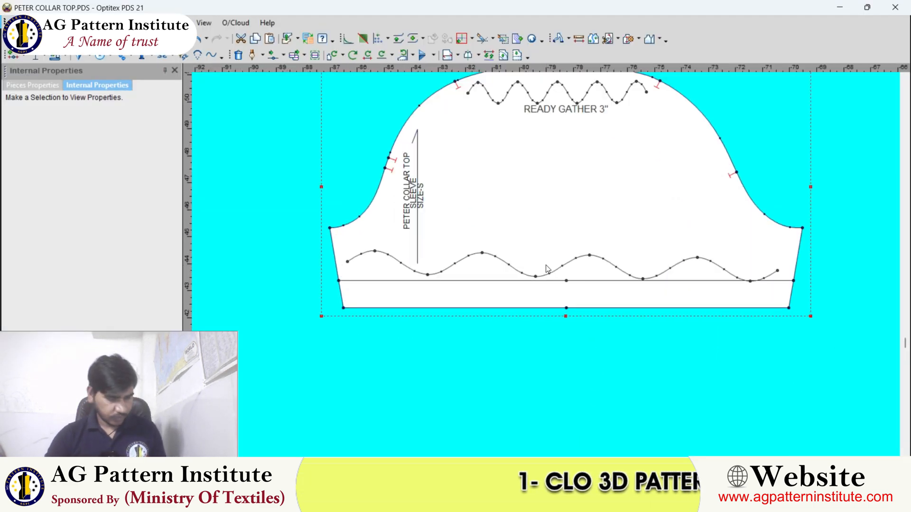
scroll(546, 268, up, 2)
key(t)
click(531, 249)
text(RE)
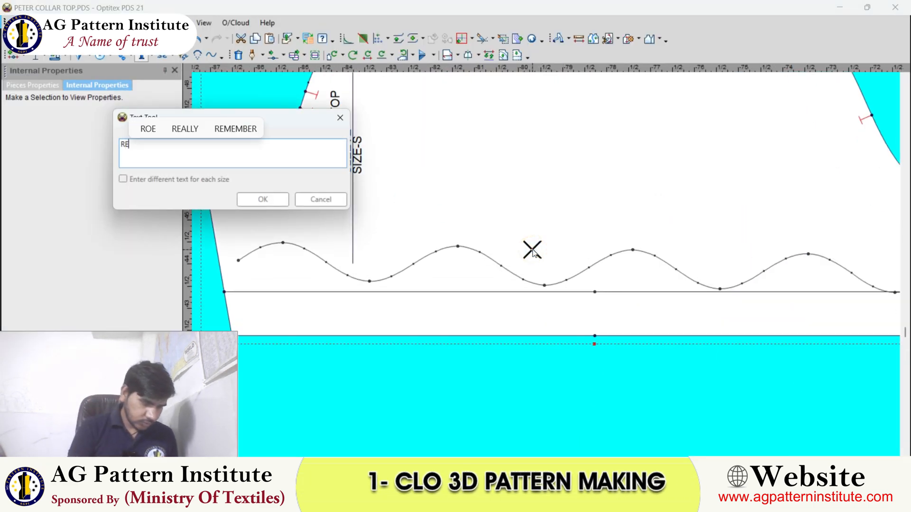
text(ADY ELA)
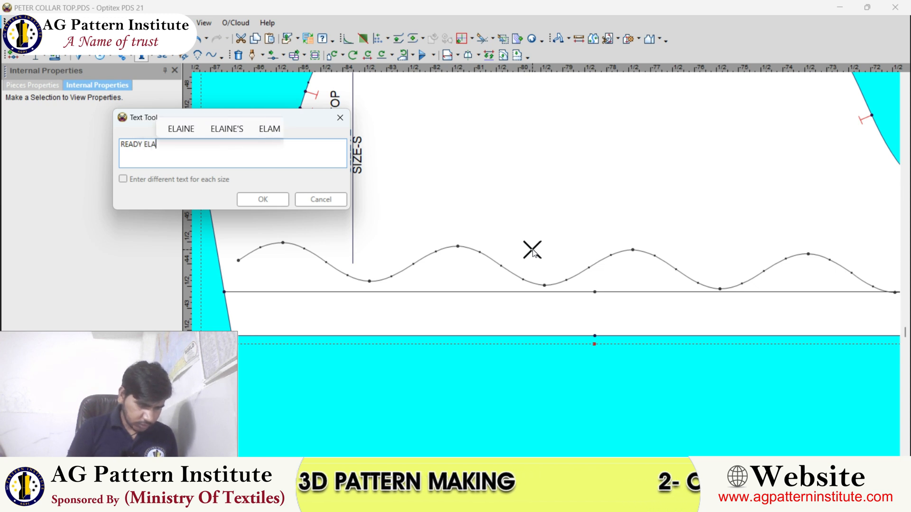
text(STIC )
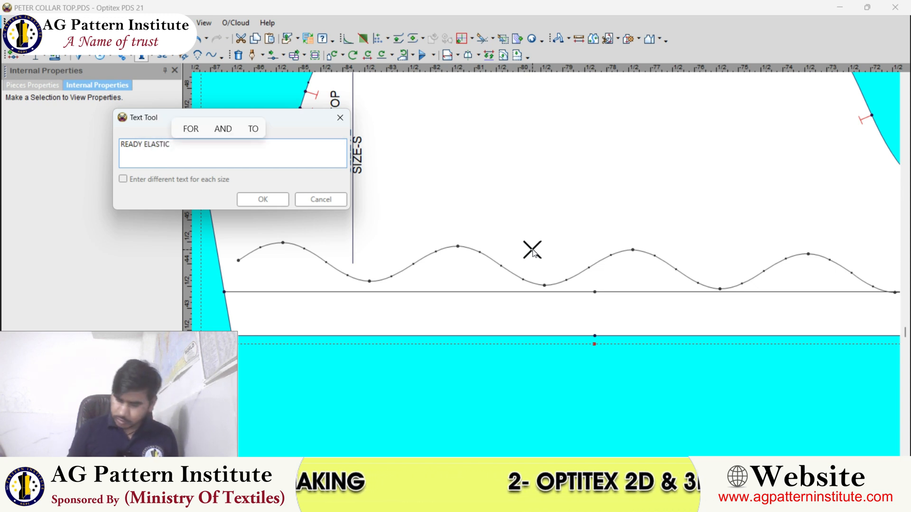
text(10.1/2")
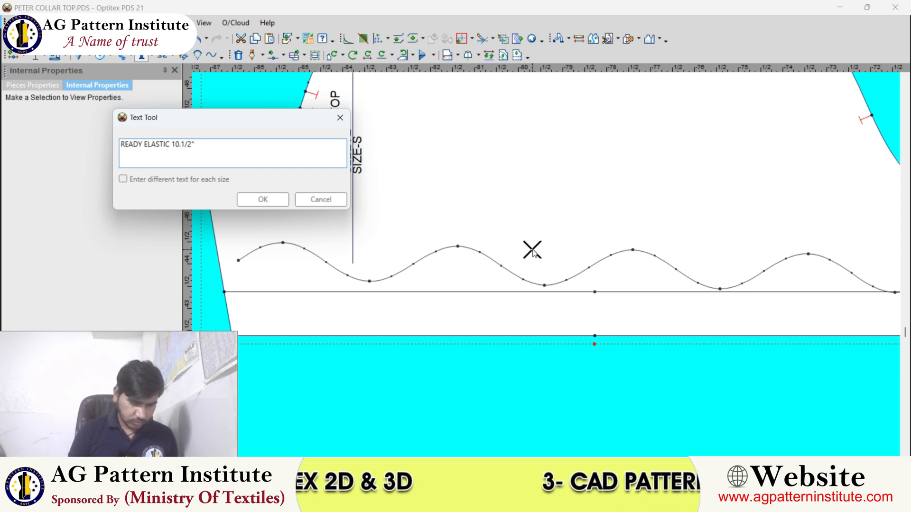
text( AND 1/)
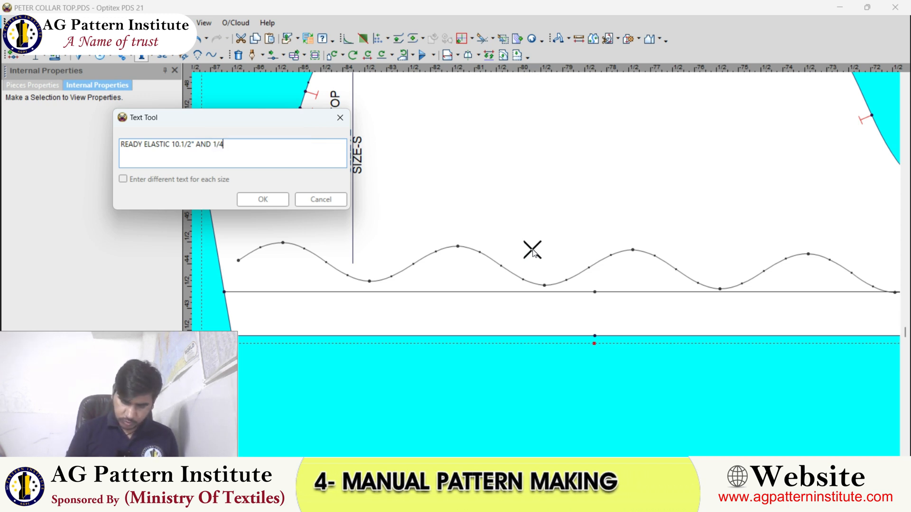
text(4" KI)
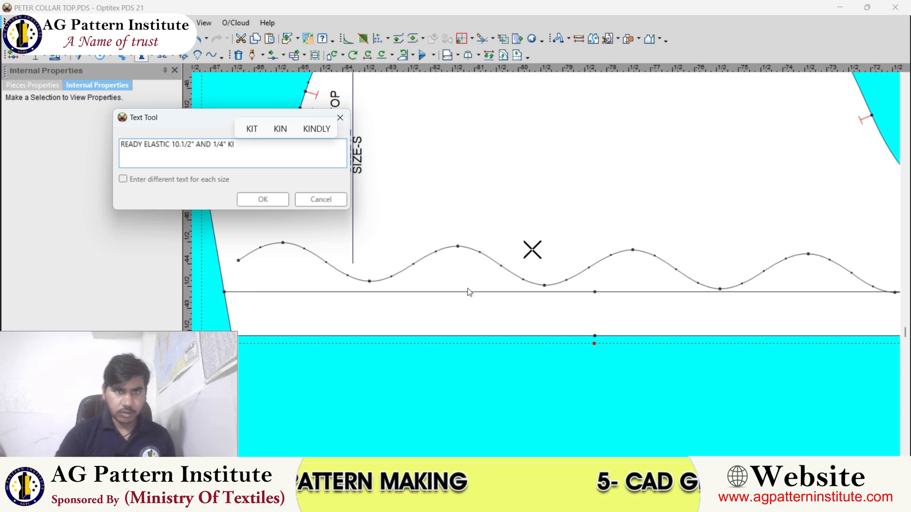
click(261, 203)
Shift the elastic text slightly to the left along the lower wavy line
scroll(547, 261, up, 1)
right_click(544, 217)
click(555, 225)
key(i)
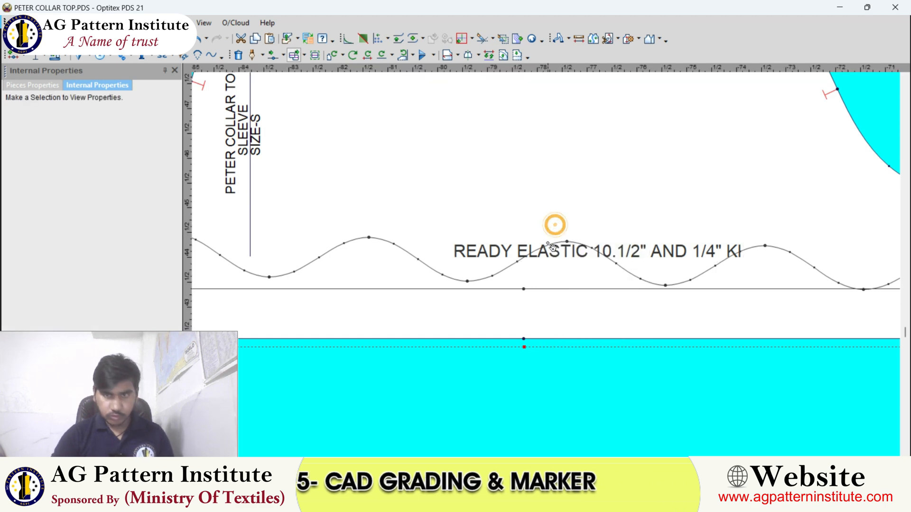
click(552, 246)
scroll(418, 228, down, 2)
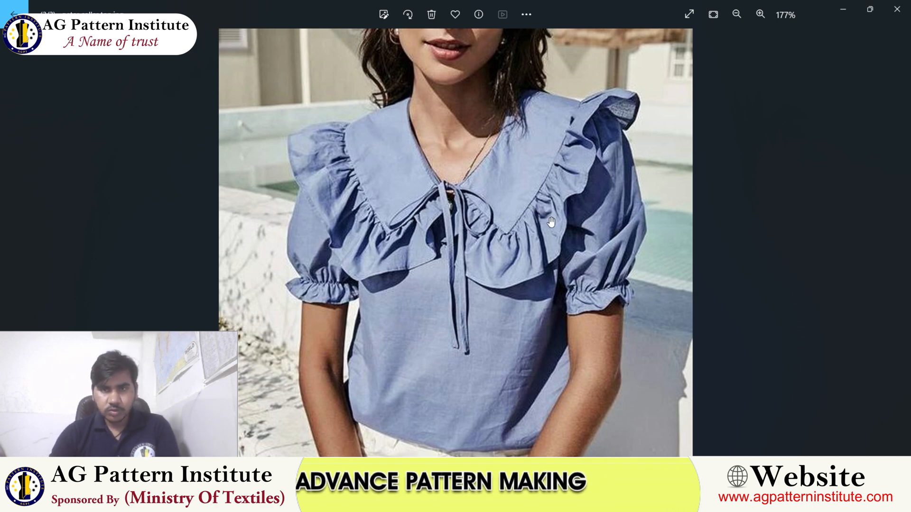
Examine the ruffled collar, puff sleeves and body hem of the blouse in the reference photo
scroll(551, 222, up, 2)
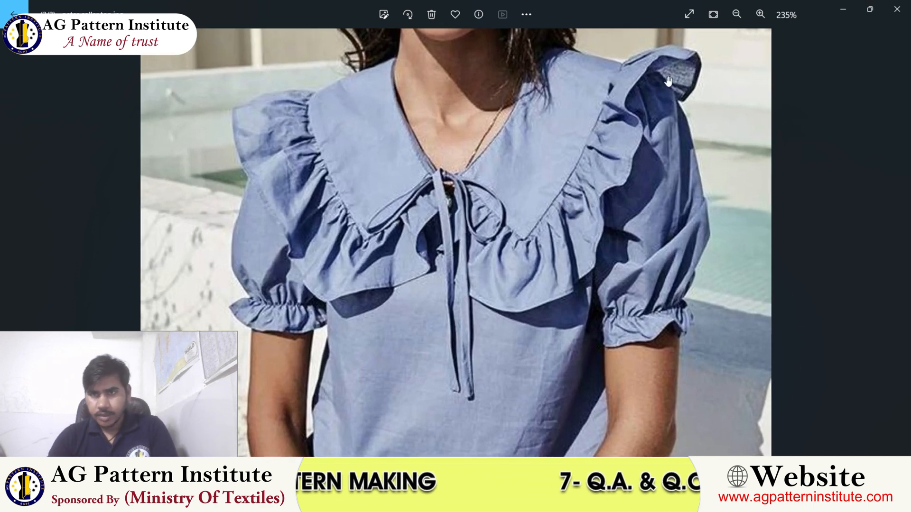
scroll(490, 214, down, 6)
scroll(475, 251, up, 2)
scroll(467, 265, down, 3)
scroll(469, 307, up, 3)
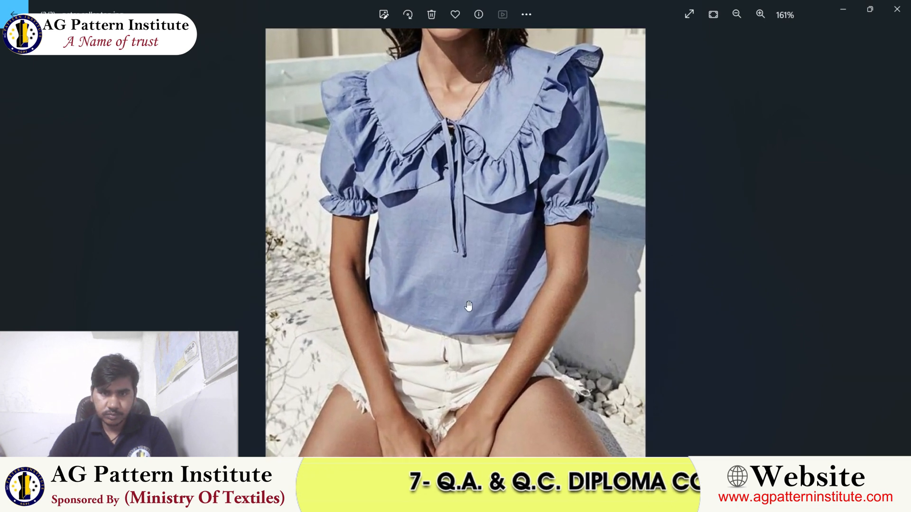
scroll(469, 307, up, 2)
click(848, 13)
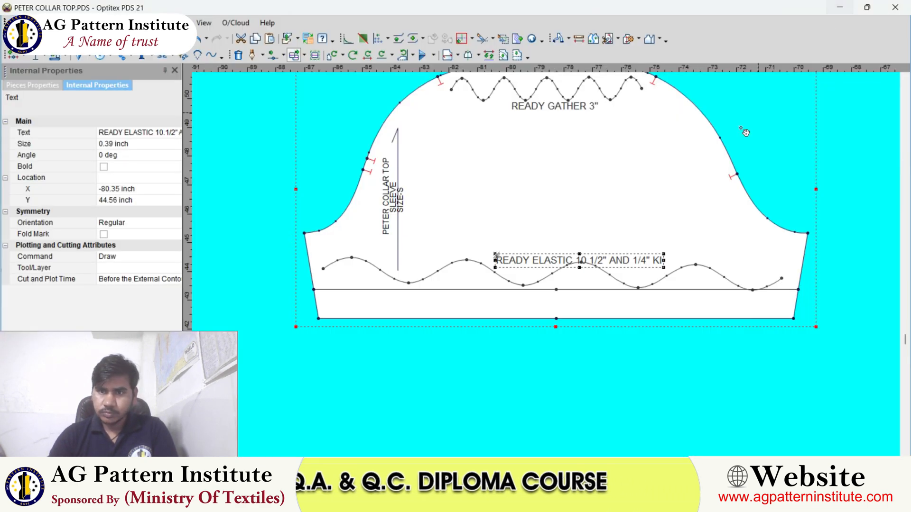
Move the sleeve piece up until its underarm corners are roughly level with the front bodice underarm
scroll(523, 225, up, 1)
scroll(538, 252, down, 3)
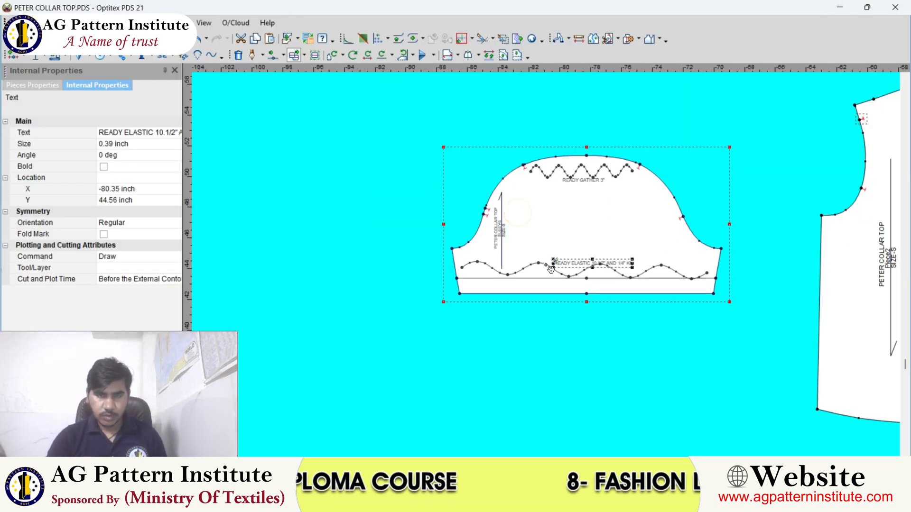
scroll(532, 265, up, 2)
scroll(532, 269, down, 1)
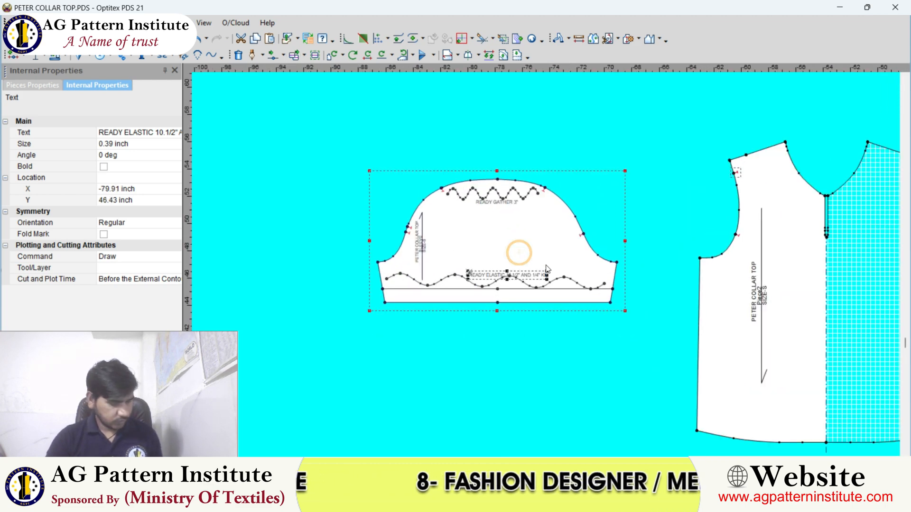
scroll(545, 263, down, 3)
scroll(544, 260, up, 2)
click(541, 256)
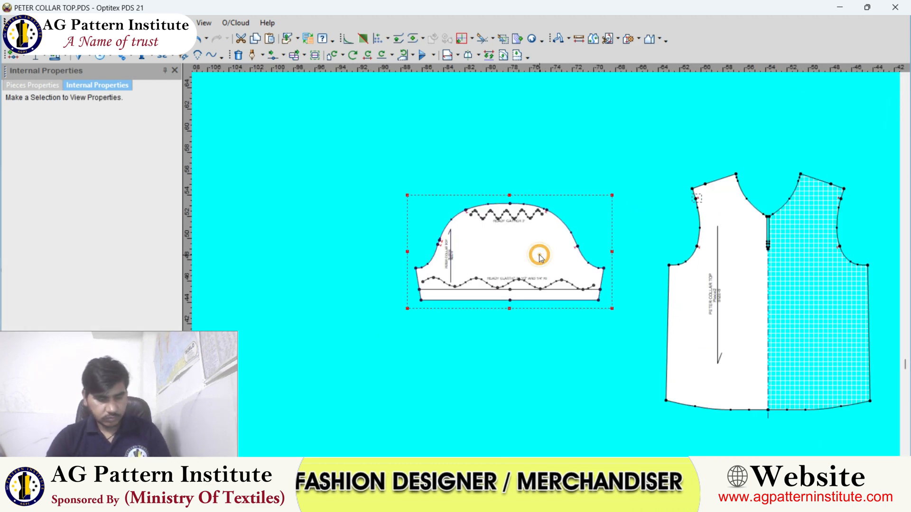
Move the sleeve's grain line with its piece label further inward, toward the centre of the sleeve
drag(136, 412, 190, 416)
scroll(522, 261, down, 2)
scroll(506, 271, up, 2)
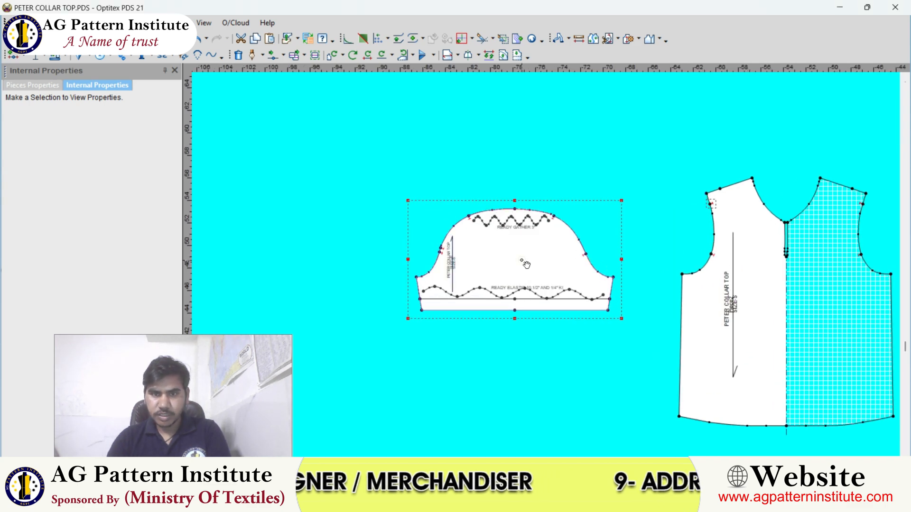
scroll(494, 261, up, 2)
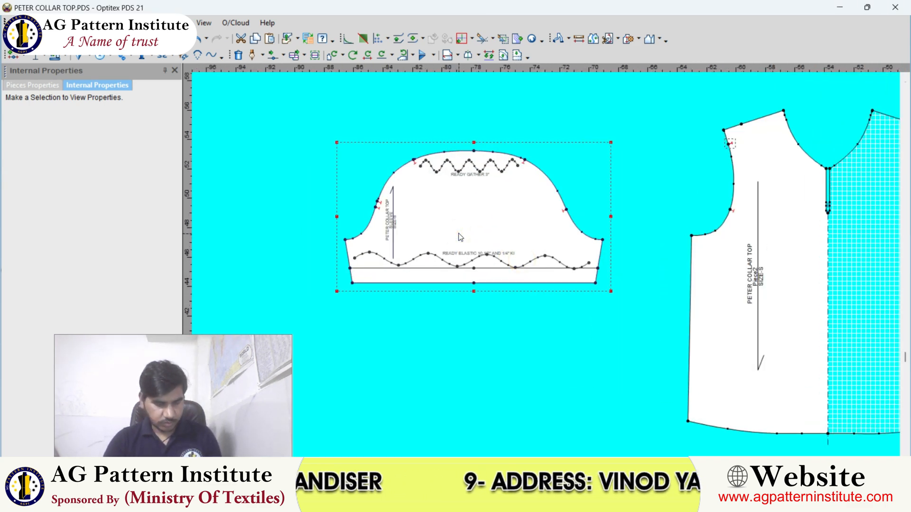
drag(393, 259, 430, 254)
scroll(548, 265, down, 2)
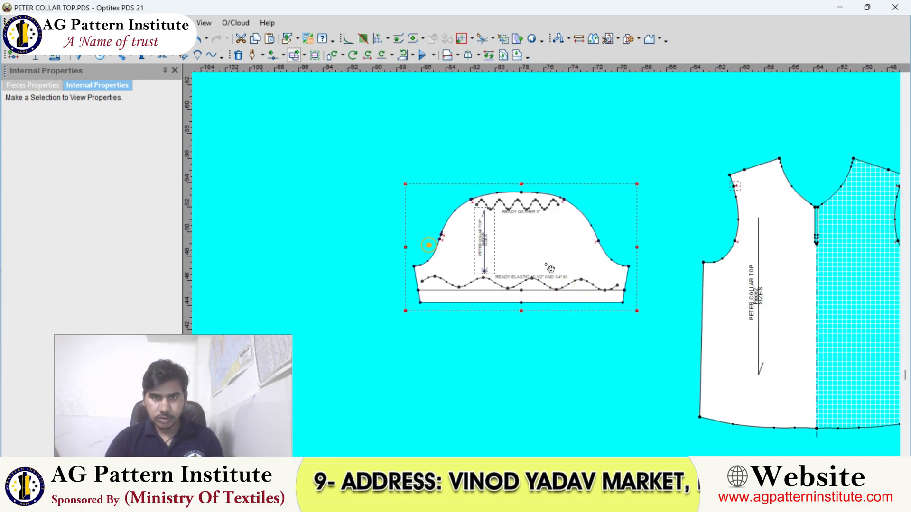
right_click(540, 167)
click(544, 171)
Move the collar piece down close to the back bodice and place the gathered ruffle strip just above the collar
scroll(554, 271, down, 5)
scroll(593, 276, up, 1)
drag(523, 277, 558, 306)
scroll(610, 282, up, 2)
scroll(527, 189, up, 1)
scroll(546, 261, up, 1)
drag(535, 240, 516, 299)
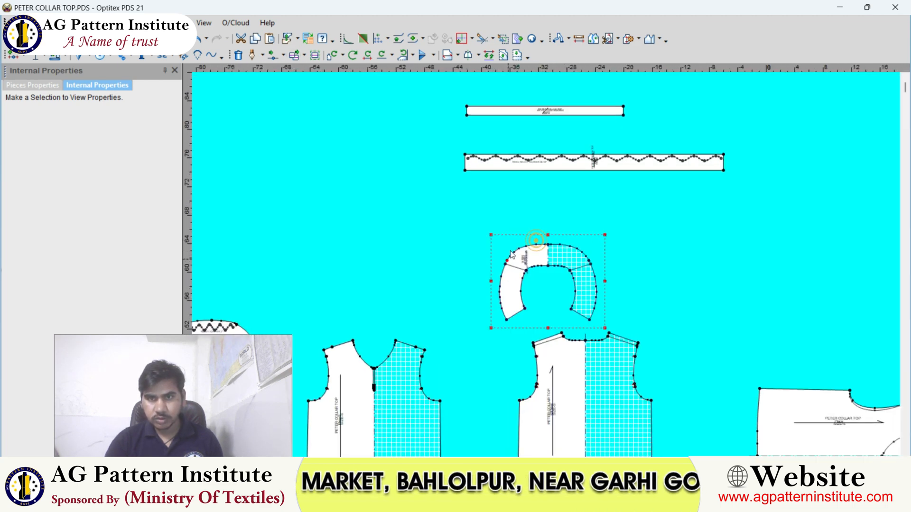
scroll(494, 161, up, 4)
drag(609, 161, 601, 273)
scroll(545, 269, down, 4)
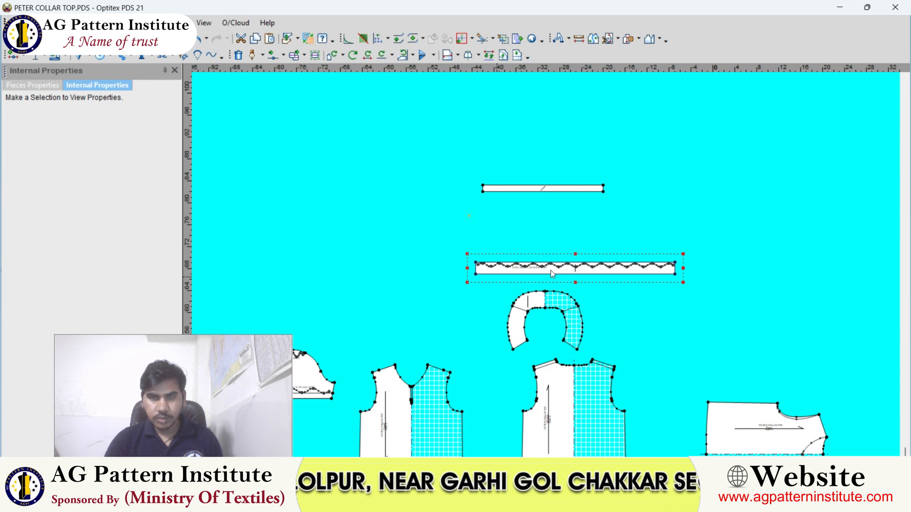
Remove the sideways bodice draft from the working area and apply a 3/8 basic seam to the selected sleeve, front, back, collar and ruffle
scroll(551, 270, down, 2)
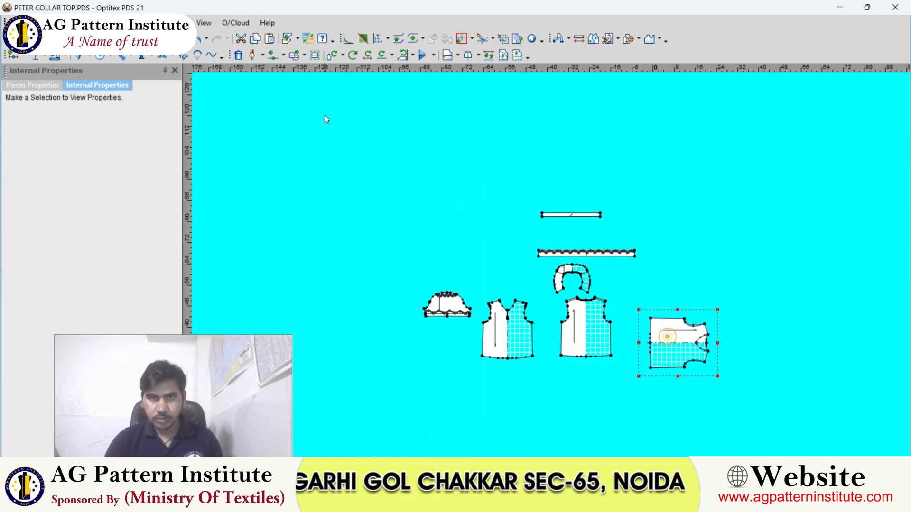
click(287, 39)
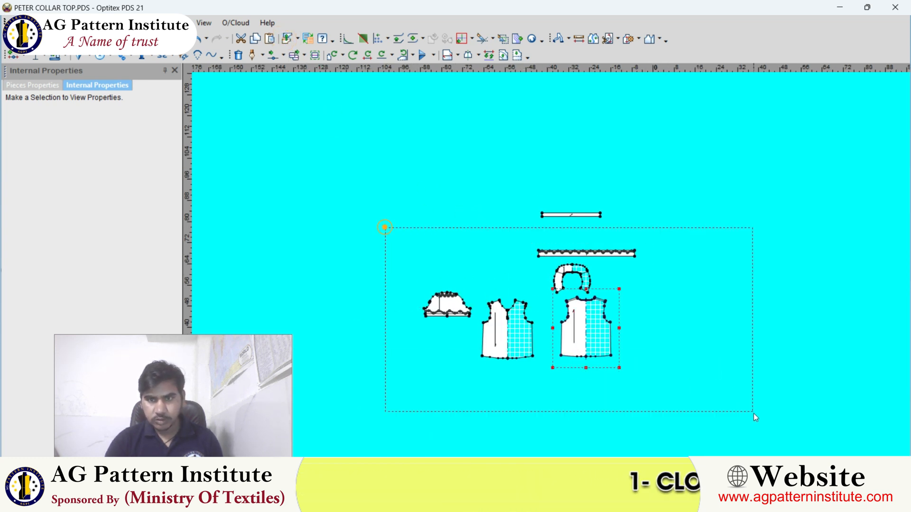
click(66, 56)
click(86, 90)
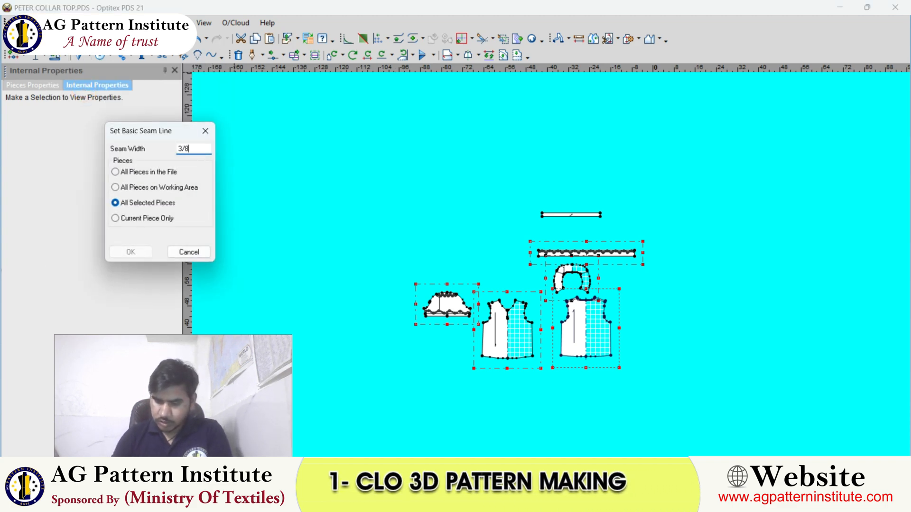
key(Return)
scroll(553, 268, up, 5)
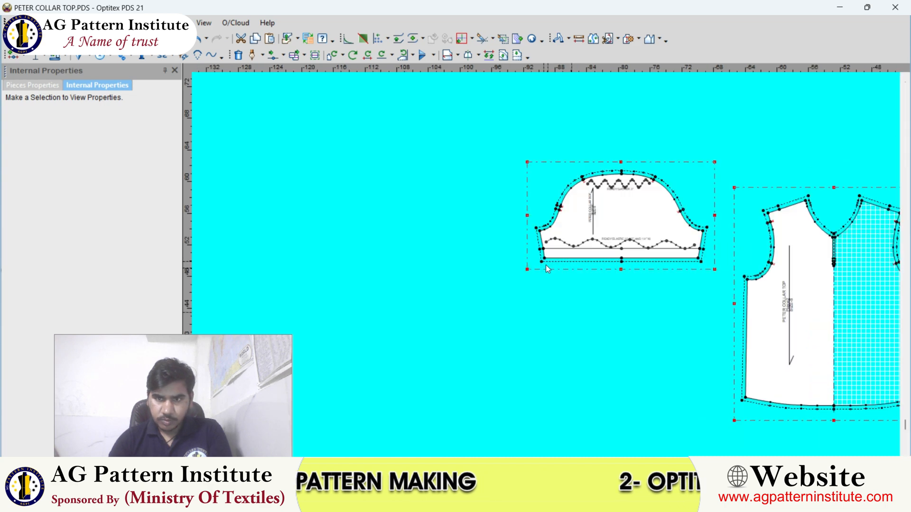
Set the seam width along the sleeve's bottom hem edge, from corner to corner, to 1/4
scroll(553, 280, up, 2)
scroll(548, 266, up, 3)
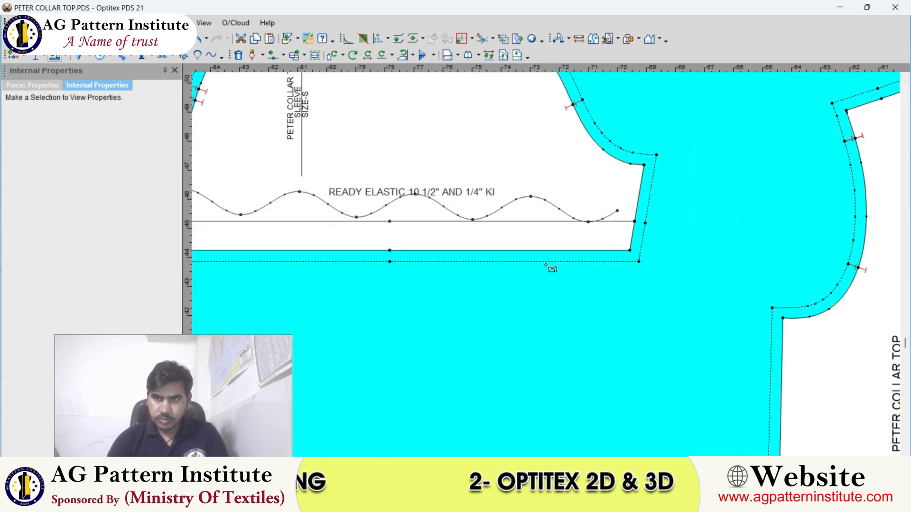
click(614, 264)
scroll(595, 228, down, 3)
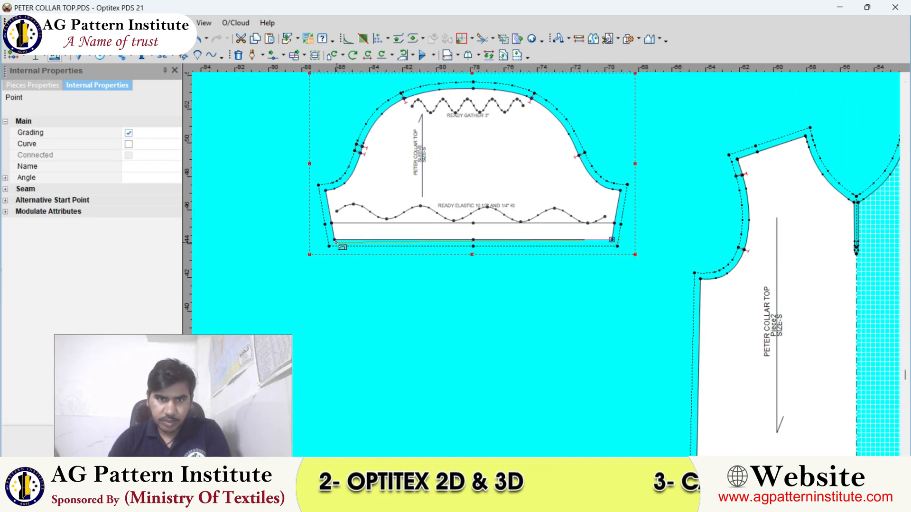
double_click(336, 242)
text(1/)
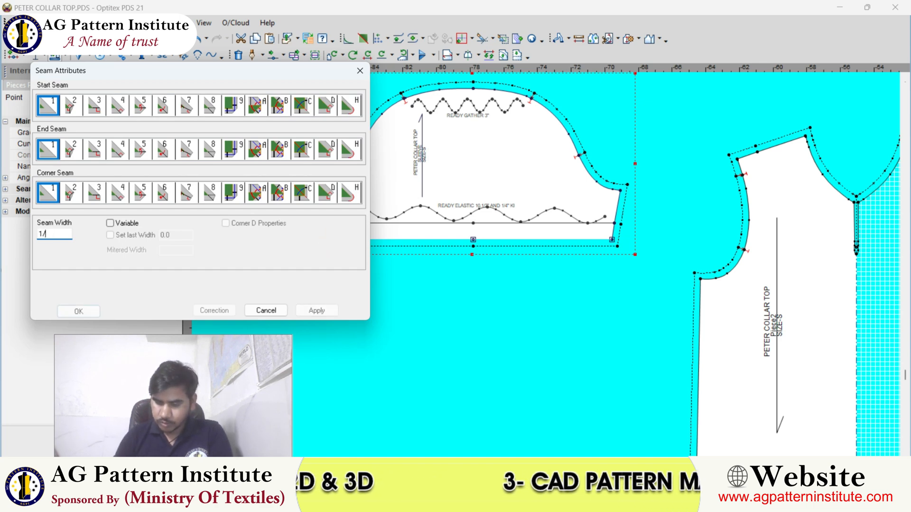
text(4)
key(Return)
Inspect the front neckline slit, then switch to the reference photo and examine the neck opening and tie up close
scroll(773, 243, down, 1)
scroll(550, 262, up, 3)
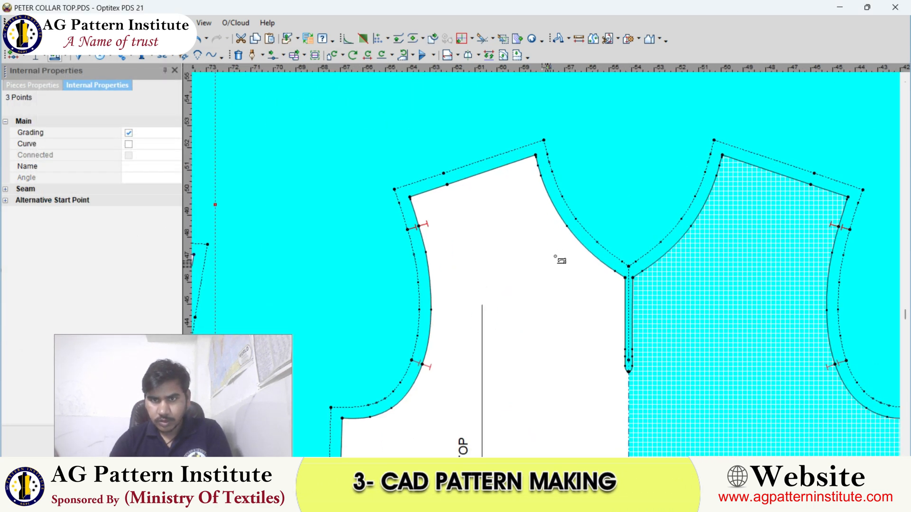
scroll(553, 263, up, 2)
scroll(550, 268, down, 3)
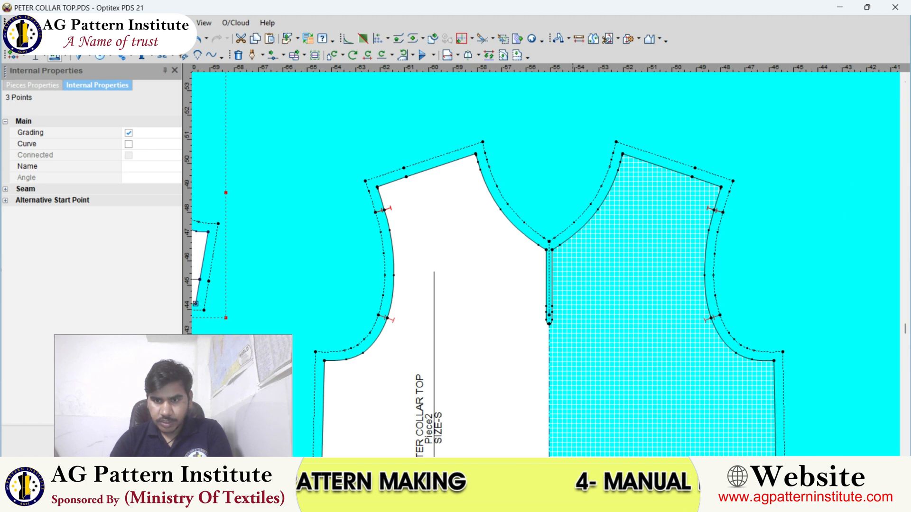
mouse_move(536, 501)
click(595, 395)
scroll(493, 119, up, 2)
scroll(485, 105, down, 6)
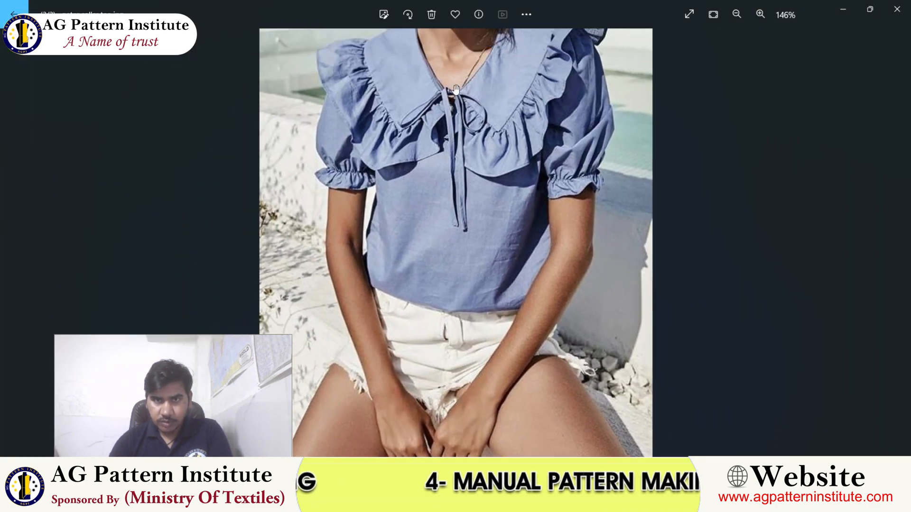
drag(456, 90, 448, 139)
scroll(446, 139, up, 4)
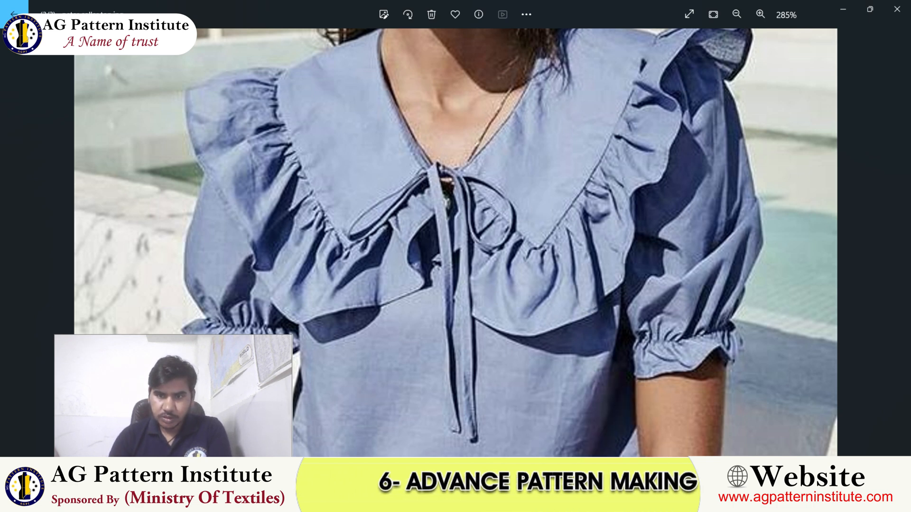
Return to Optitex PDS and set the seam width along the front neck slit, from neckline to slit end, to 0
click(612, 499)
scroll(559, 310, up, 3)
click(539, 220)
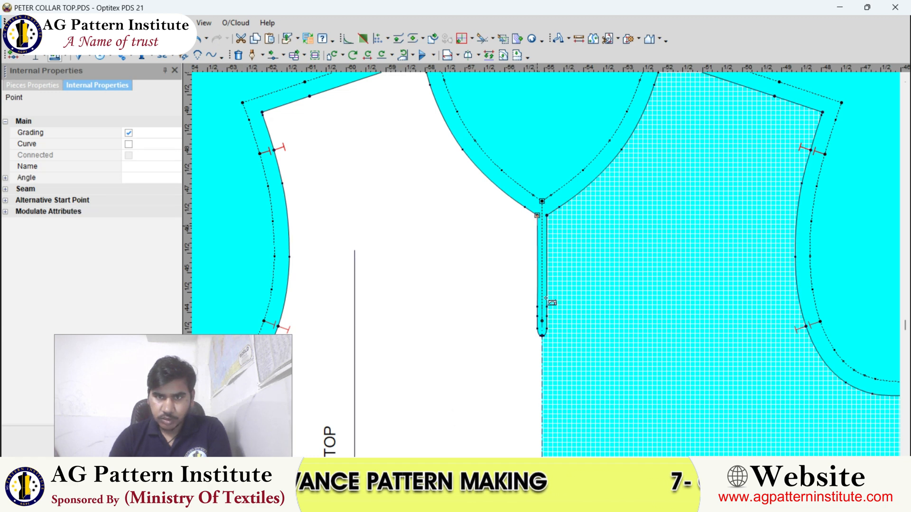
scroll(544, 265, up, 3)
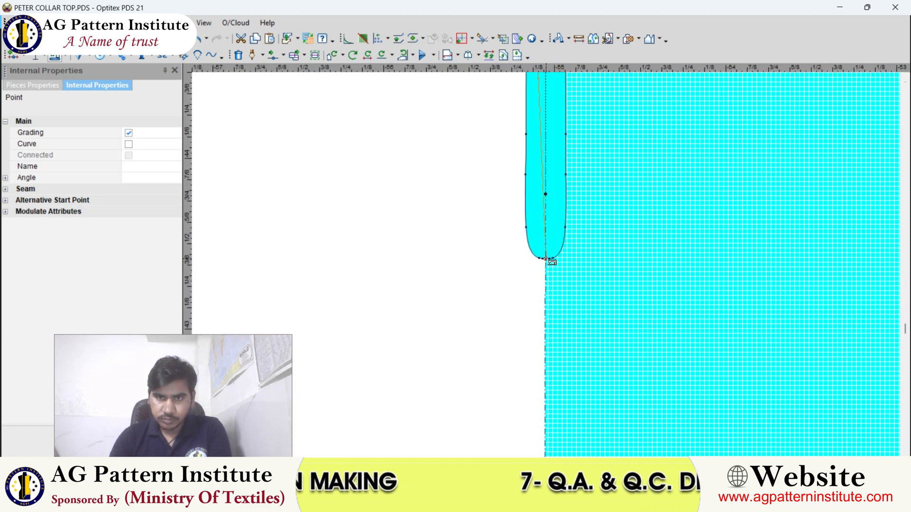
double_click(545, 259)
text(0)
key(Return)
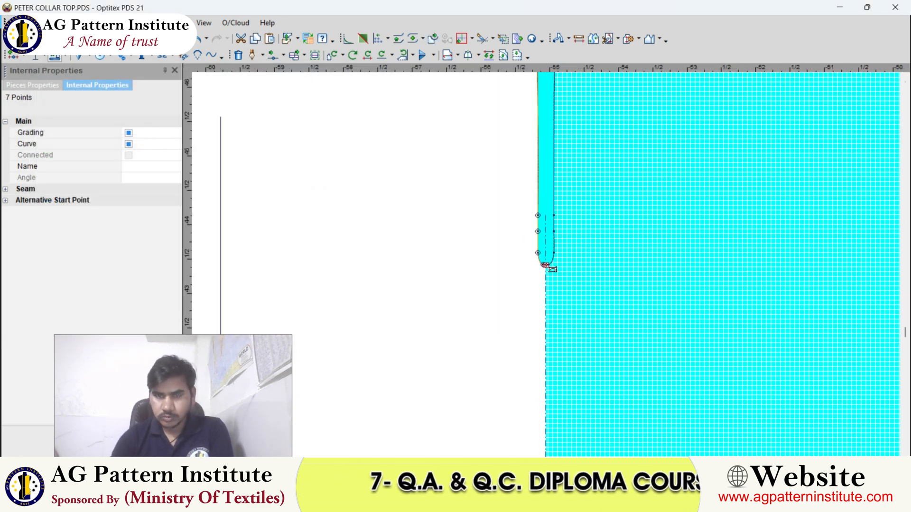
Review the seam allowances across the pieces and compare the collar and ruffle with the reference photo
scroll(541, 258, down, 3)
scroll(541, 259, up, 2)
scroll(541, 259, down, 4)
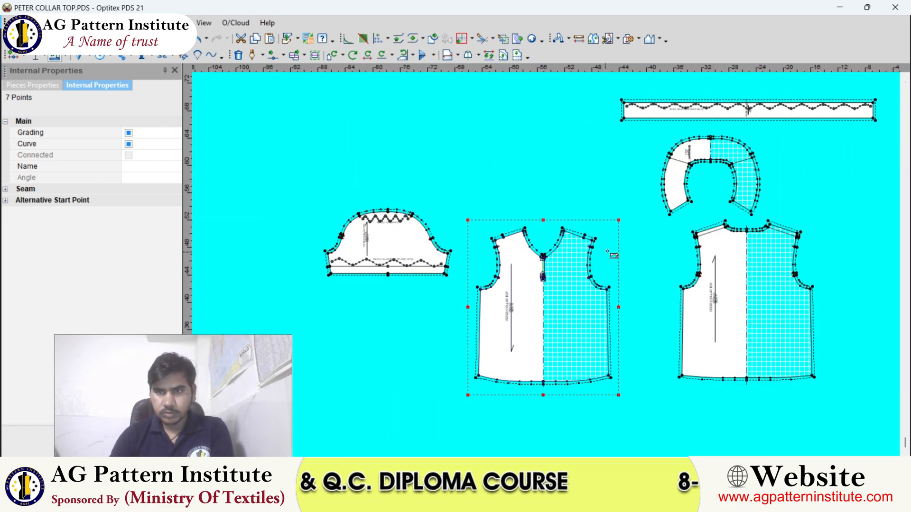
scroll(551, 265, up, 4)
scroll(568, 241, down, 3)
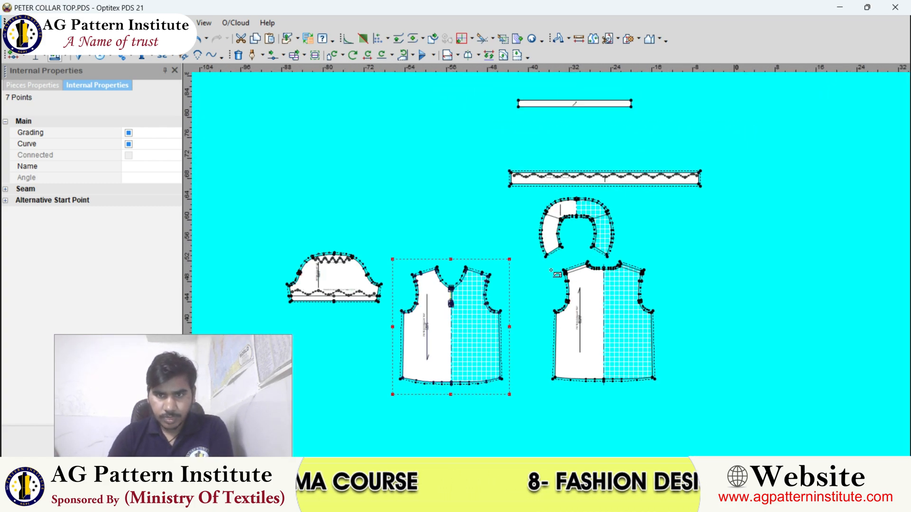
scroll(560, 251, up, 2)
scroll(550, 261, down, 2)
scroll(546, 267, up, 1)
scroll(546, 266, up, 2)
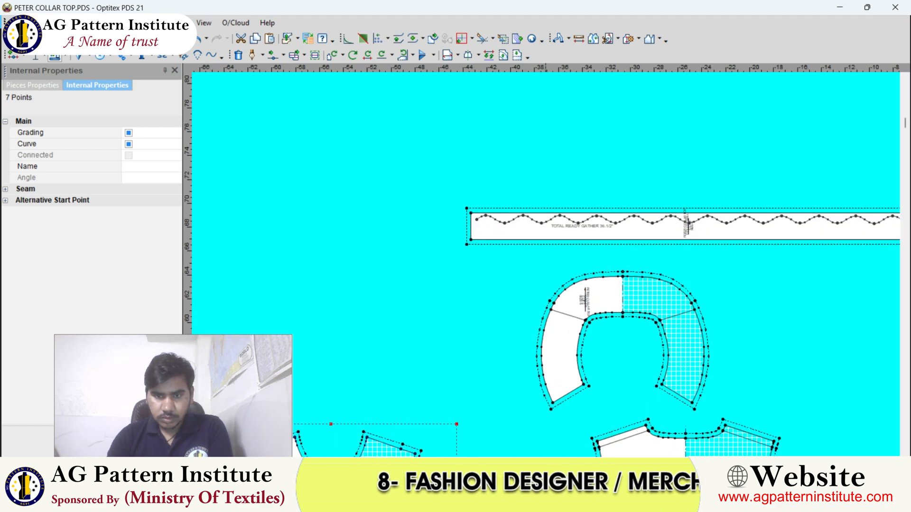
key(alt+Tab)
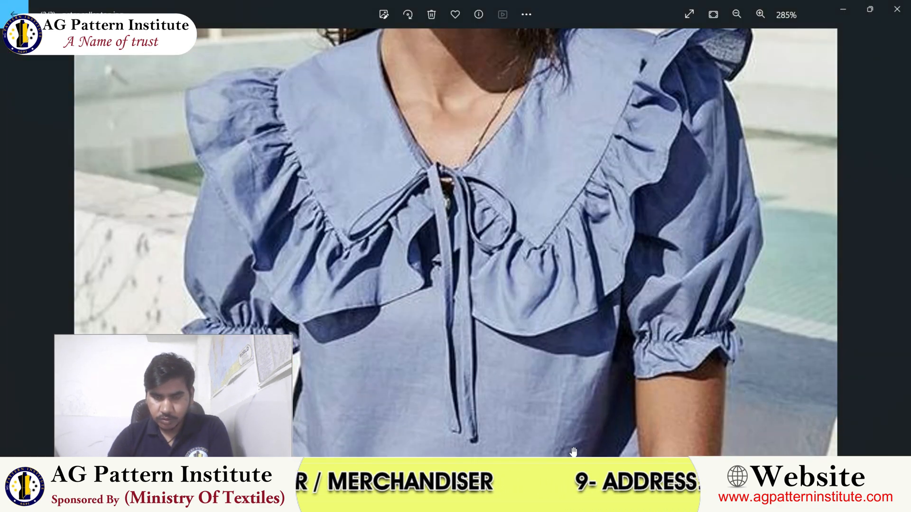
key(alt+Tab)
Set the seam width along the collar ruffle strip's lower long edge to 1/4
scroll(626, 265, up, 4)
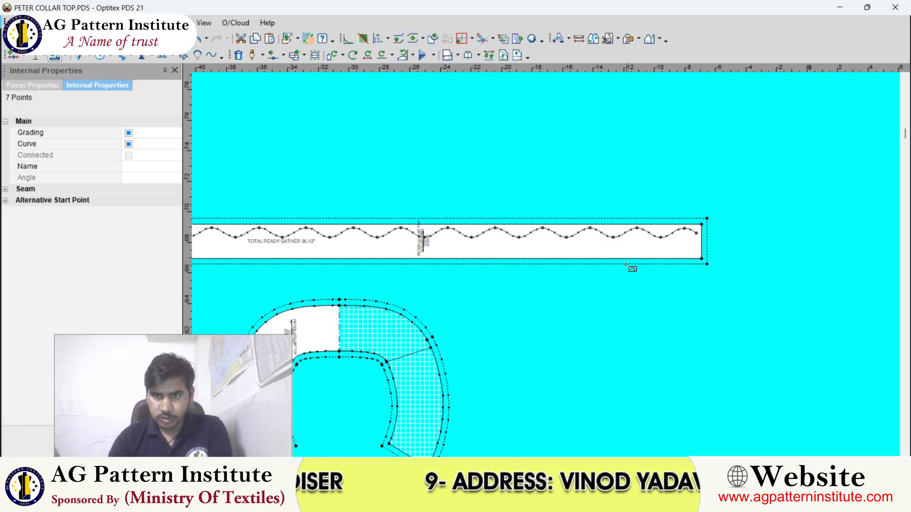
click(701, 259)
scroll(536, 265, down, 3)
scroll(368, 263, up, 3)
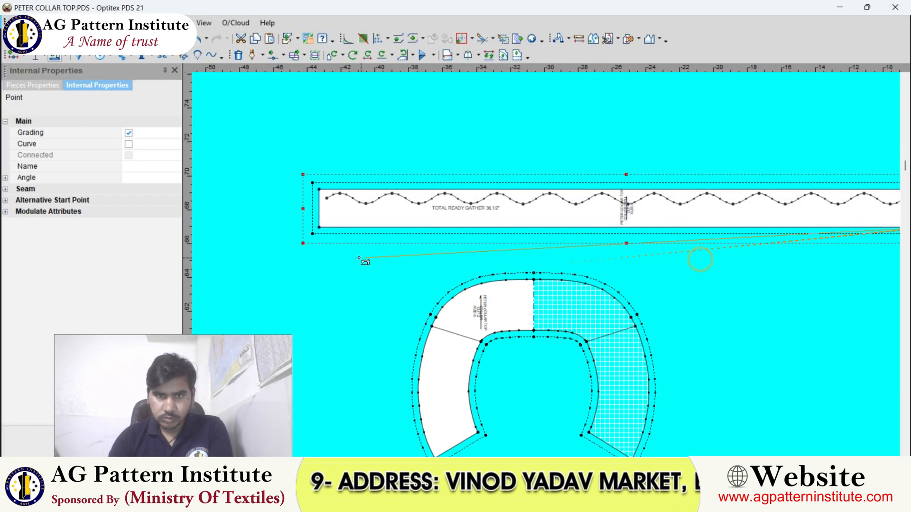
click(319, 228)
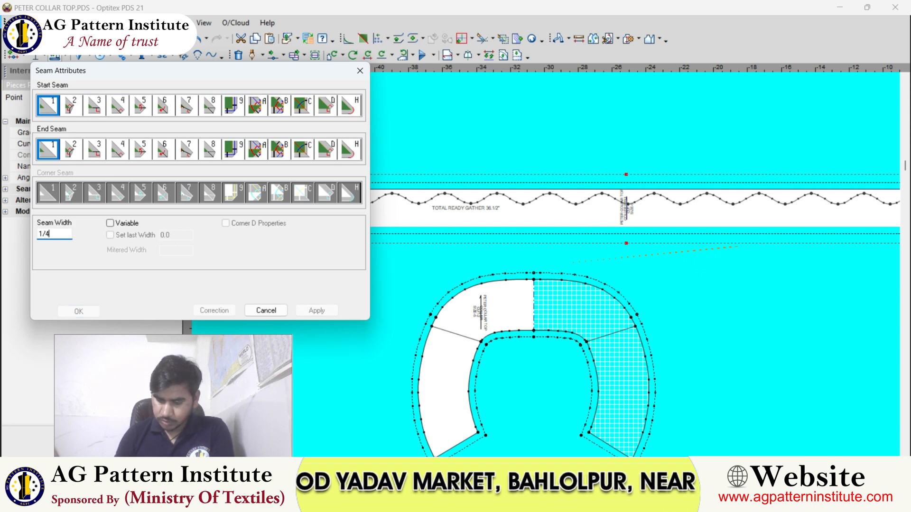
key(Return)
scroll(536, 306, down, 5)
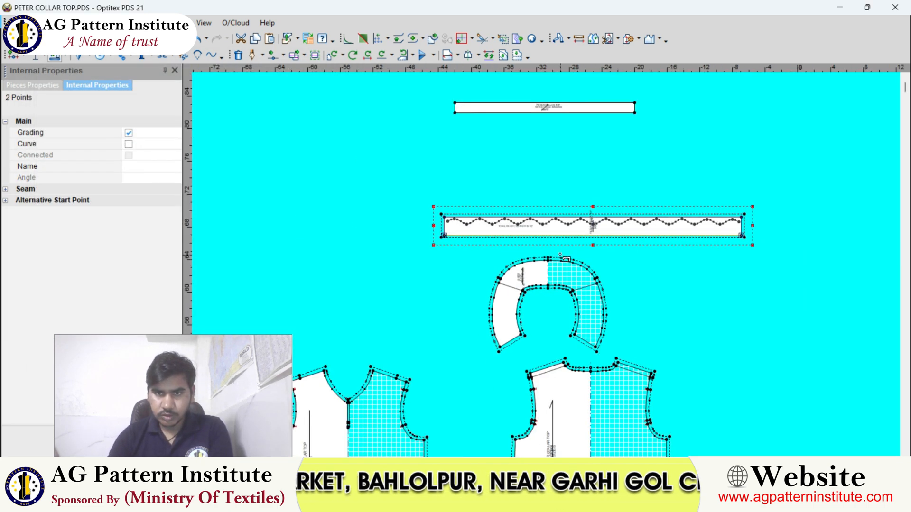
Review the bodice pieces and examine the lower part of the top in the reference photo
right_click(533, 203)
click(546, 217)
scroll(546, 217, up, 3)
scroll(544, 221, down, 3)
scroll(527, 345, up, 3)
scroll(528, 348, down, 5)
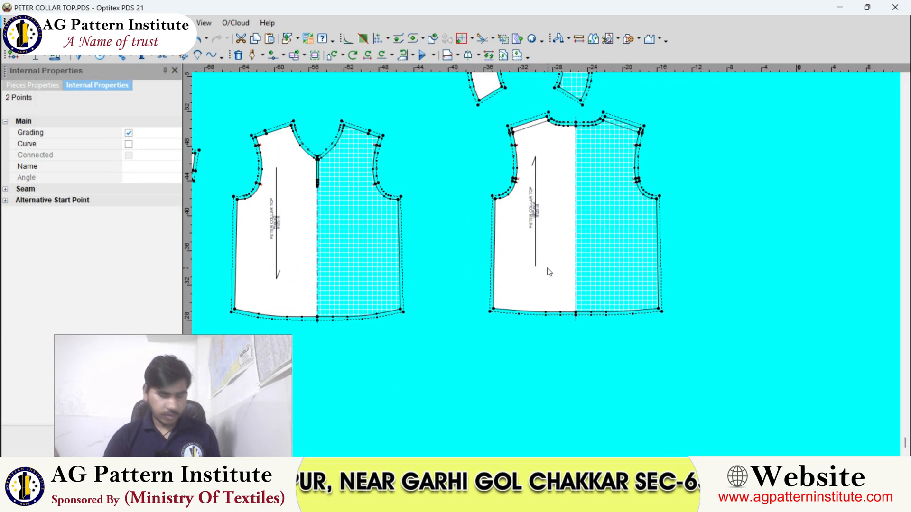
scroll(604, 402, down, 5)
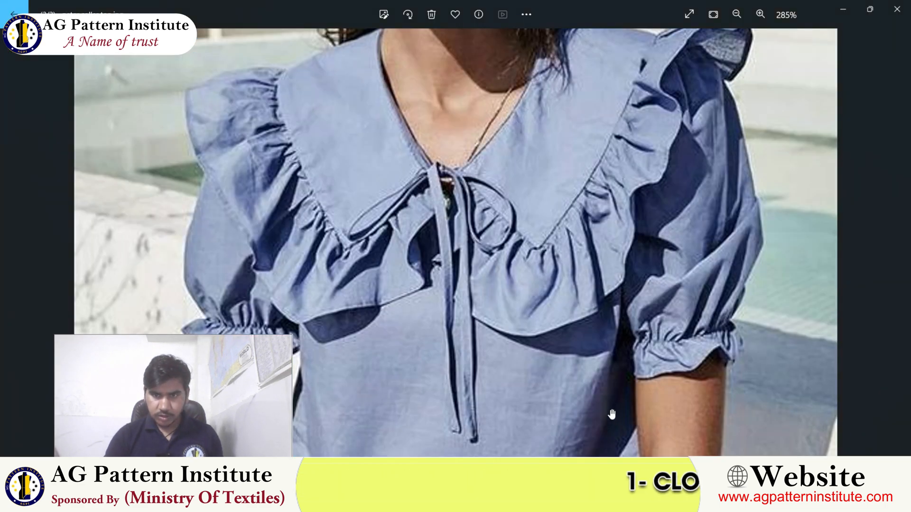
scroll(612, 415, down, 5)
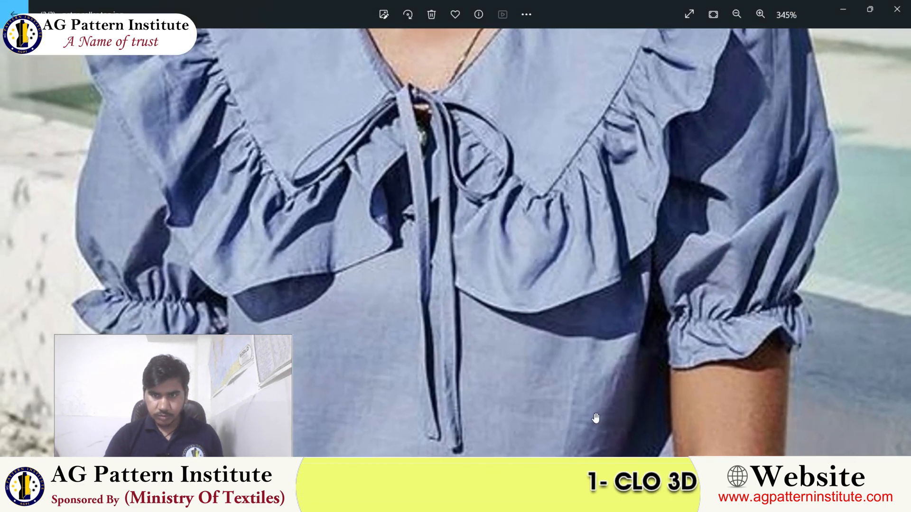
scroll(532, 359, up, 2)
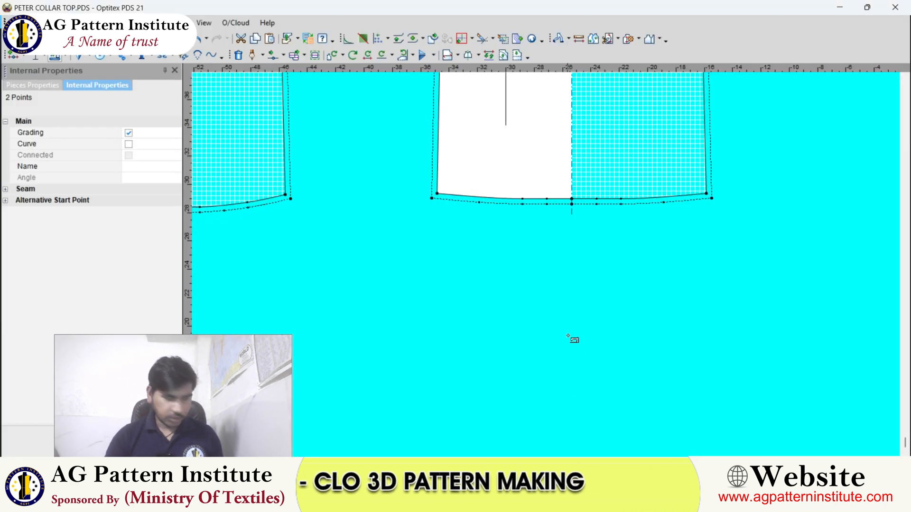
Set the seam width along the back bodice's hem, from the center line to the side seam corner, to 0.5
scroll(571, 340, up, 2)
drag(635, 206, 394, 197)
text(1)
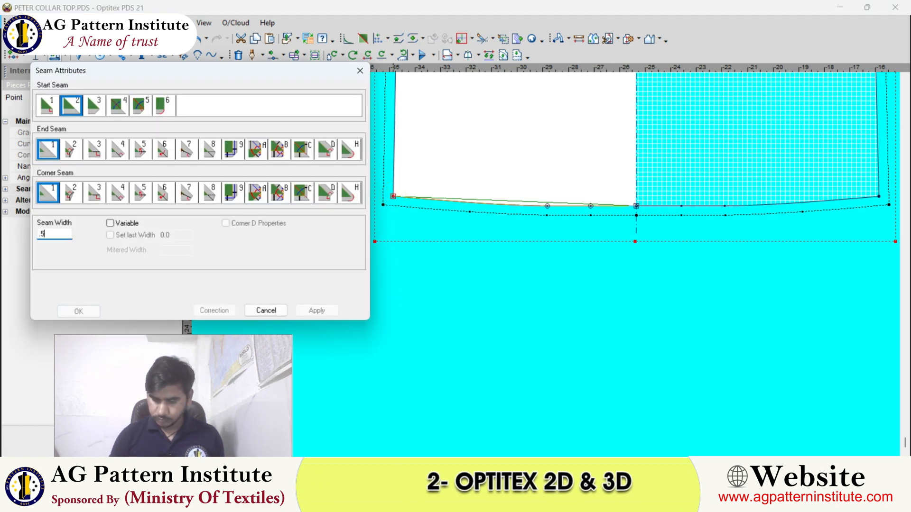
key(Return)
Set the seam width along the front bodice's hem, from the center line to the side seam corner, to 0.50
scroll(546, 267, down, 3)
scroll(537, 258, up, 2)
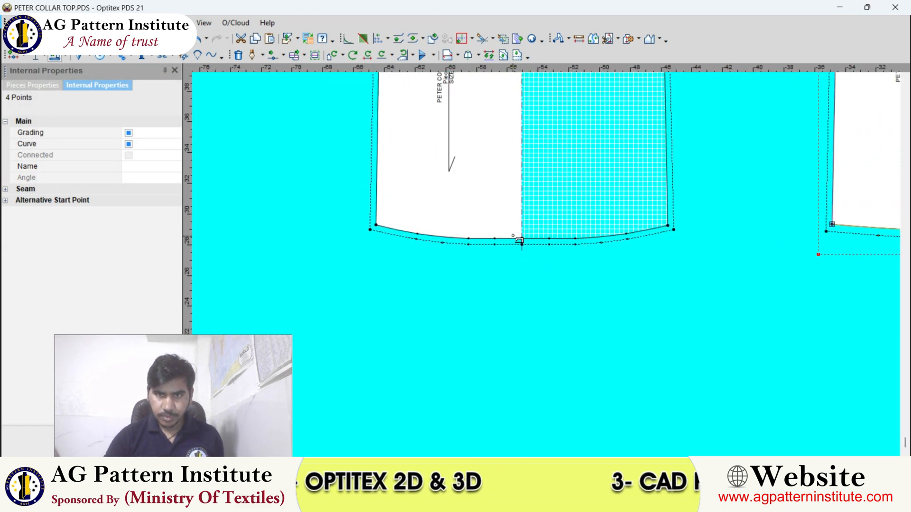
drag(522, 238, 377, 225)
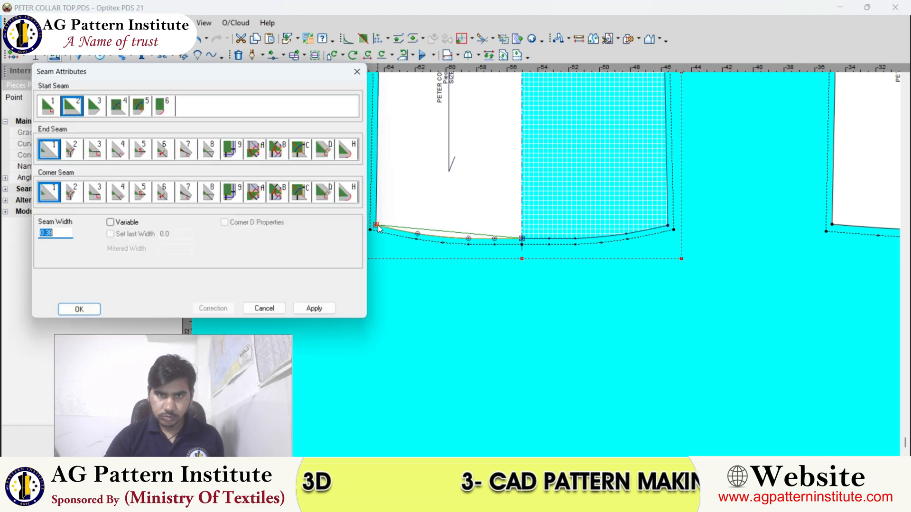
text(.50)
key(Return)
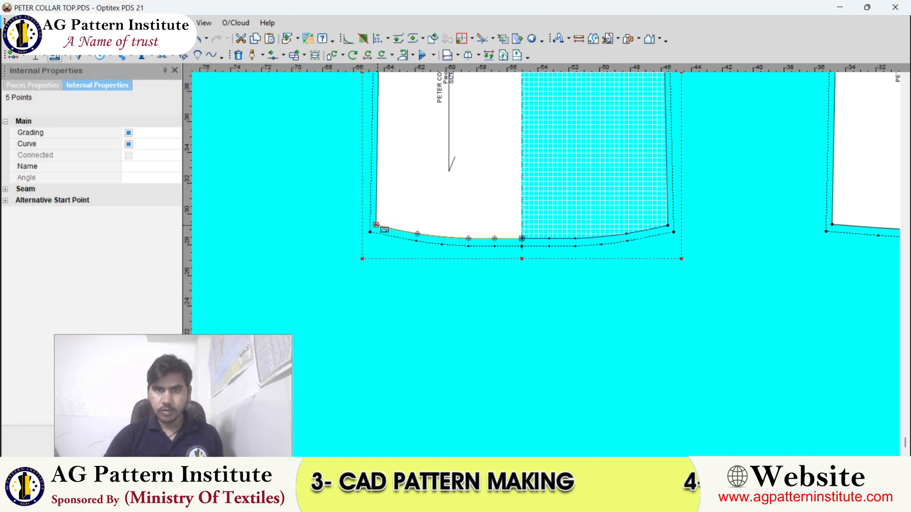
Add the text note HEM FOLD 1/4" just above the hem of the back bodice
scroll(805, 254, down, 3)
scroll(550, 204, down, 2)
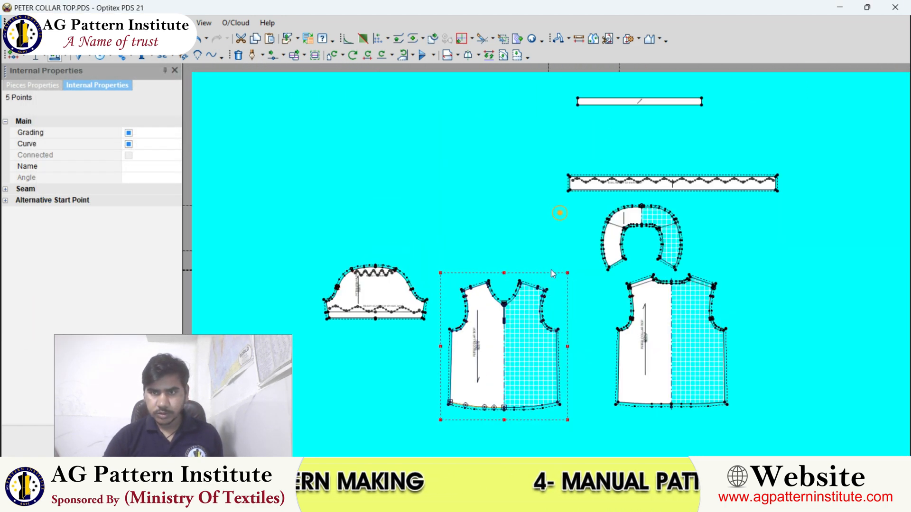
scroll(545, 266, up, 4)
scroll(546, 265, down, 1)
scroll(546, 266, up, 5)
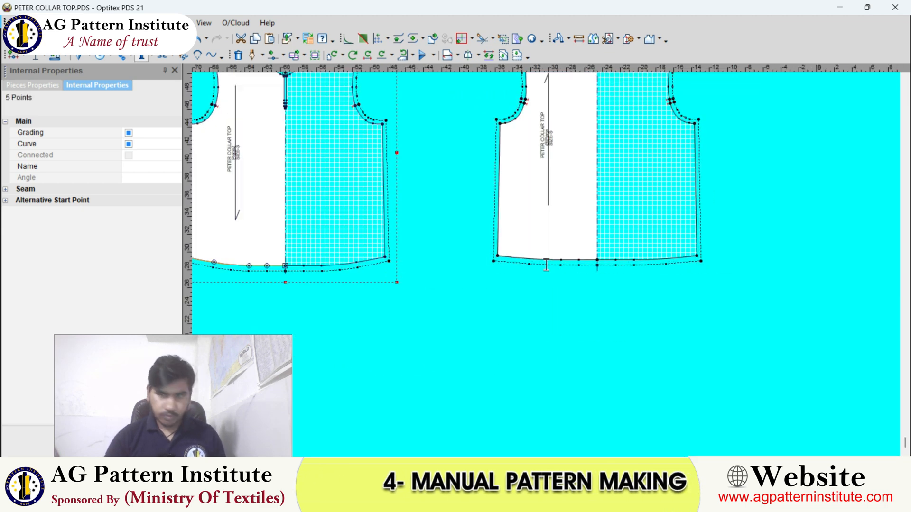
click(537, 258)
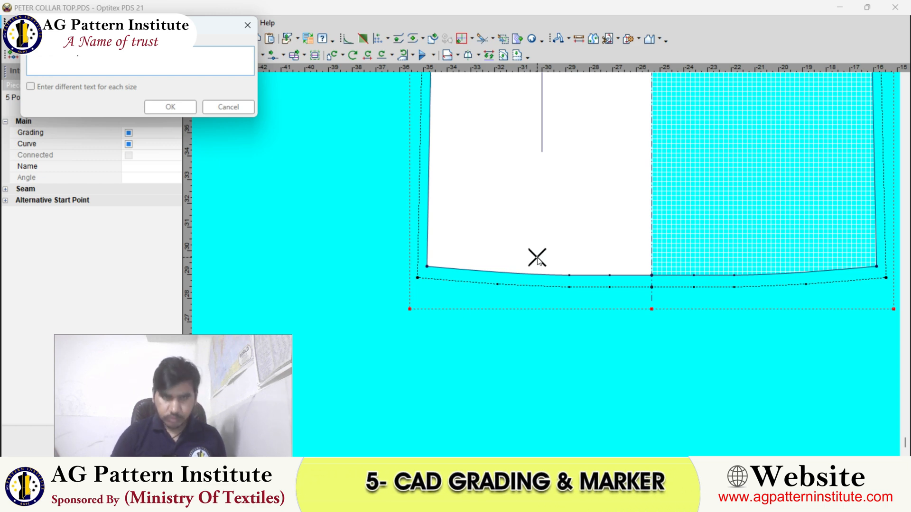
click(167, 107)
scroll(545, 265, down, 5)
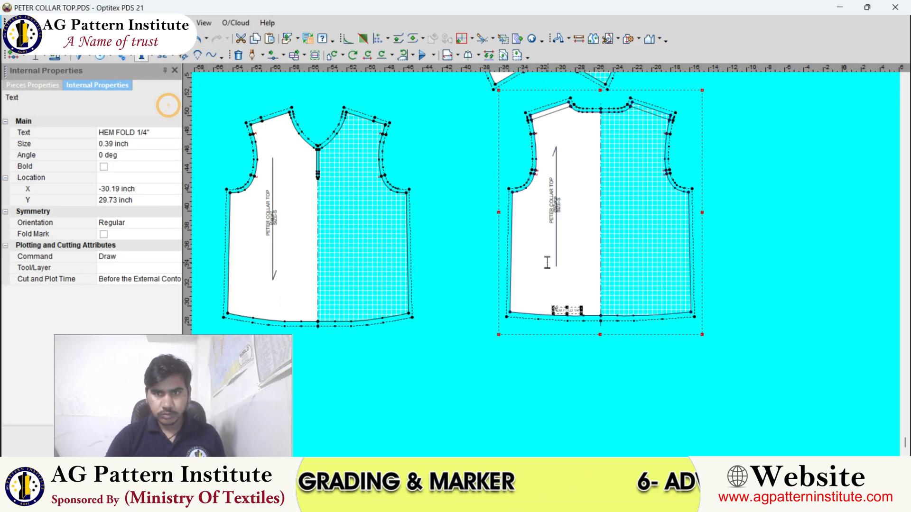
Add the text note FOLD 1/8" near the lower edge of the collar ruffle strip
scroll(545, 265, up, 5)
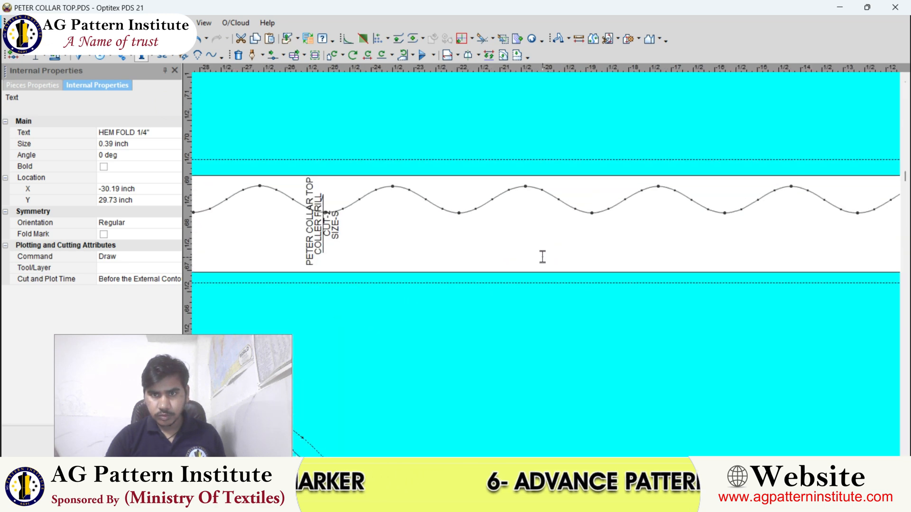
click(542, 258)
text(FOLD 1/8")
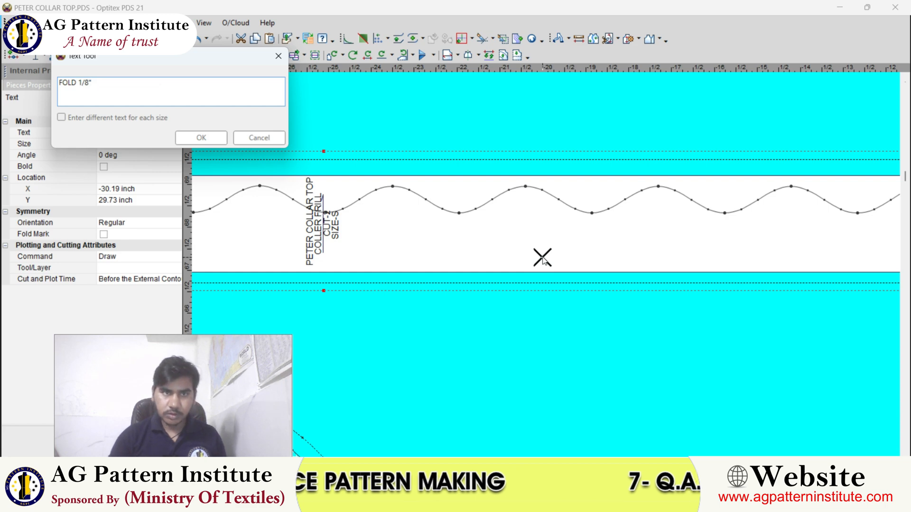
click(201, 138)
Add the text note FOLD 1/8" near the sleeve's hem and position it just above the hem line
scroll(540, 259, down, 5)
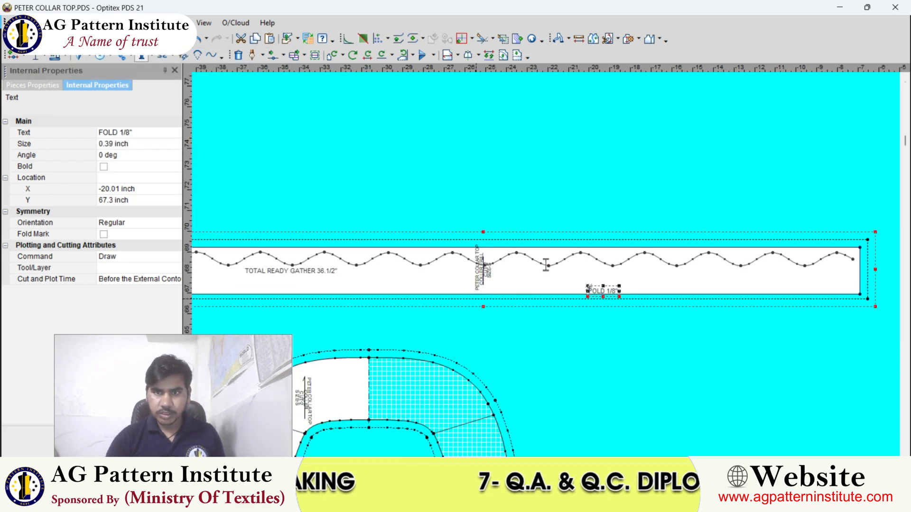
scroll(540, 259, up, 6)
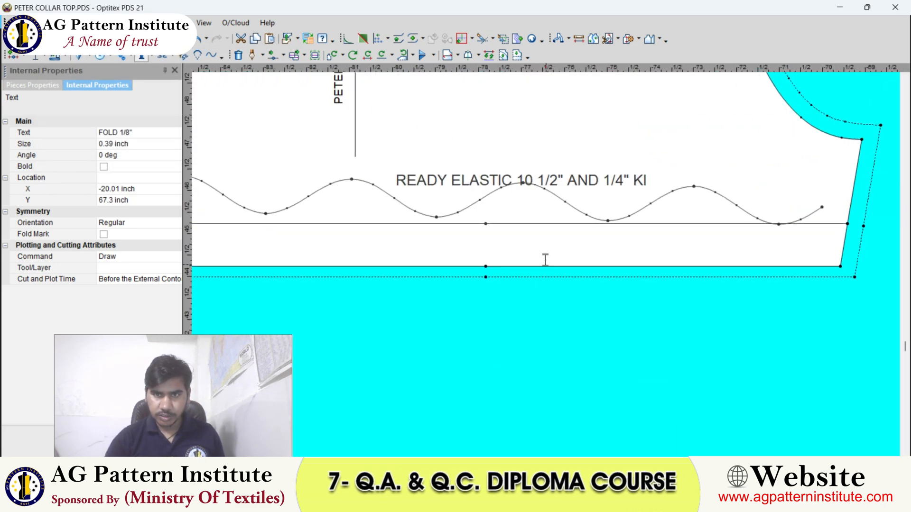
click(539, 253)
text(FOL)
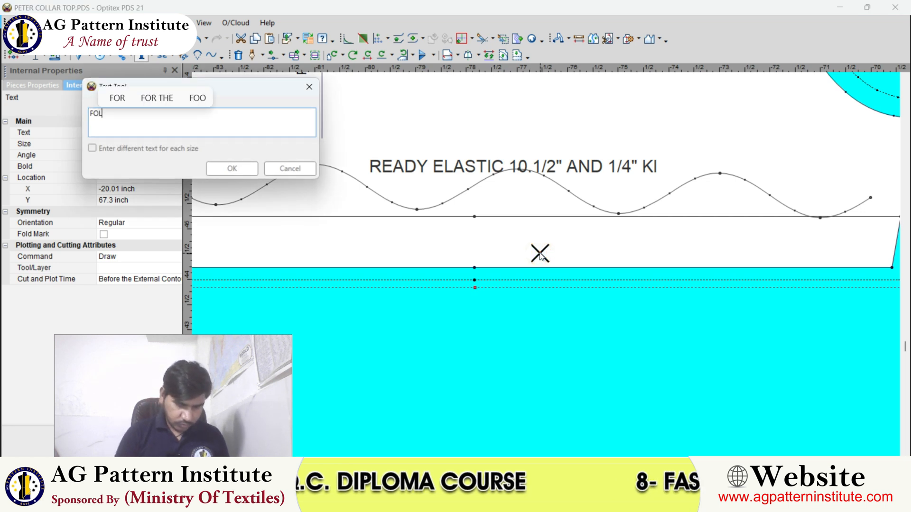
text(D 1/8")
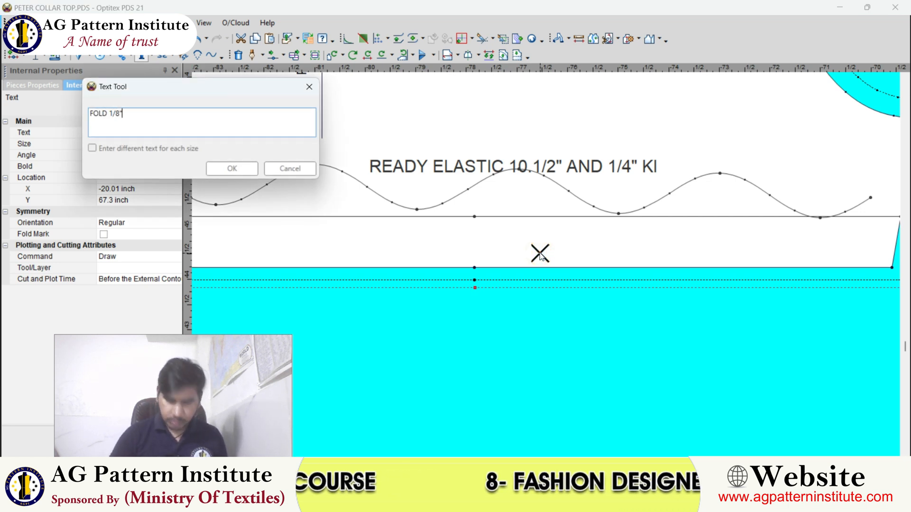
click(241, 169)
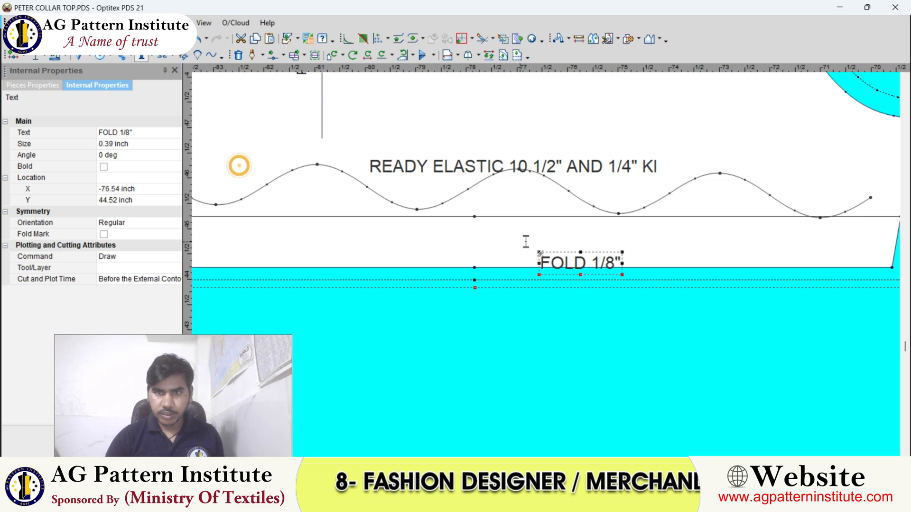
scroll(550, 266, up, 3)
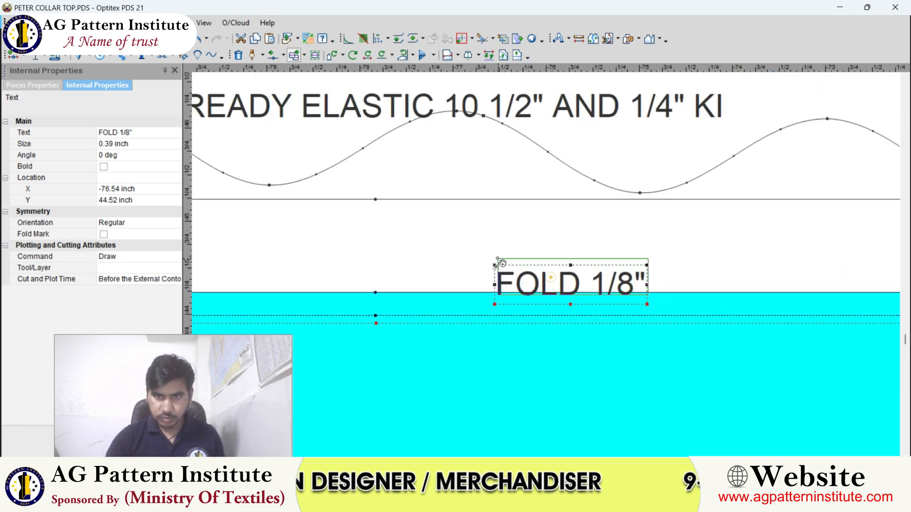
scroll(498, 264, down, 5)
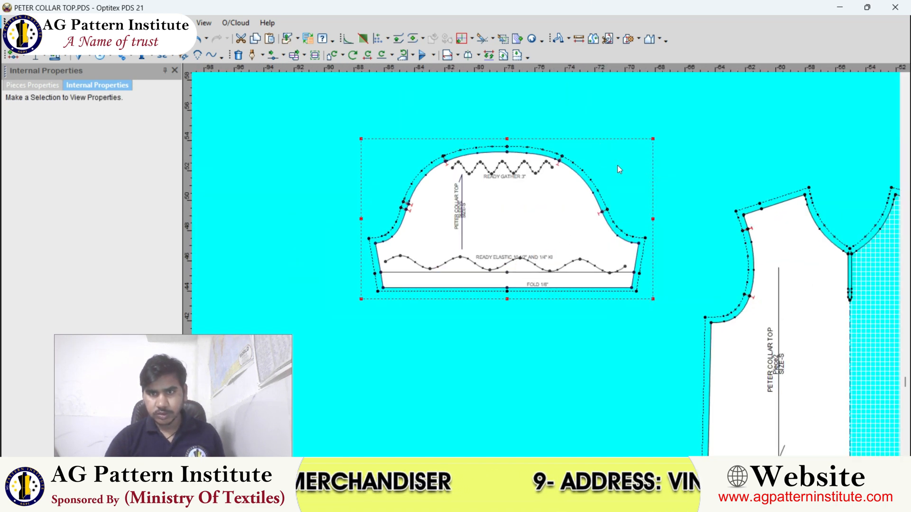
Move the sleeve, front bodice and back bodice to tidy their arrangement in the working area
scroll(546, 265, up, 2)
scroll(550, 268, down, 5)
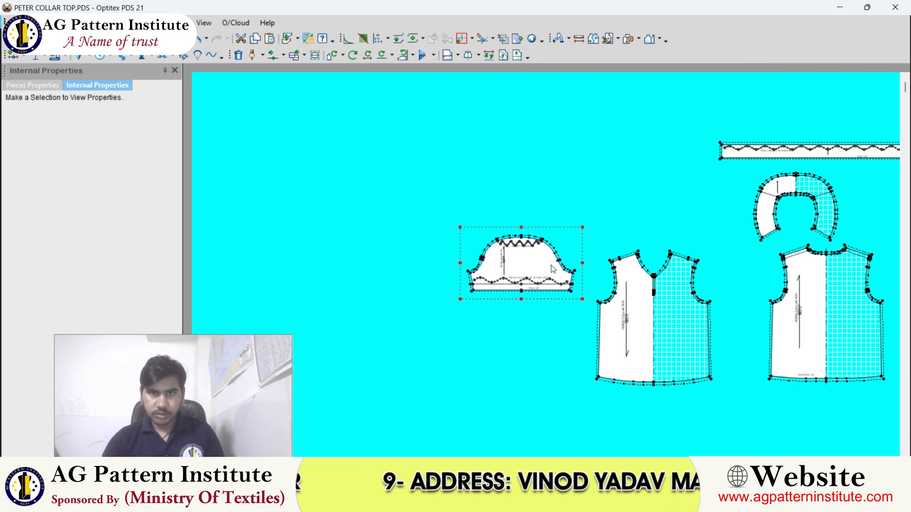
scroll(550, 267, up, 3)
drag(532, 258, 501, 258)
scroll(539, 273, down, 4)
scroll(614, 274, up, 2)
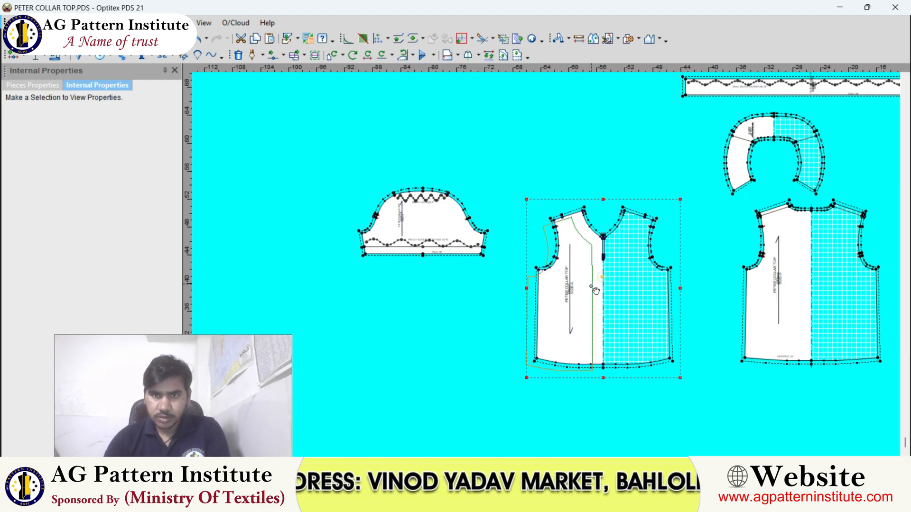
drag(591, 287, 582, 304)
scroll(826, 317, up, 2)
drag(518, 246, 514, 279)
scroll(532, 268, down, 5)
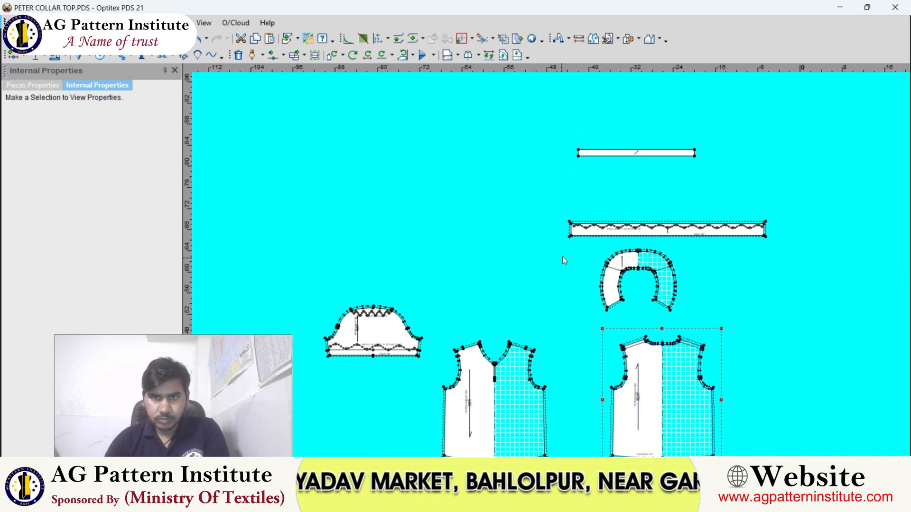
Move the collar ruffle strip below the bodice pieces and line up the sleeve above the front bodice
click(580, 237)
scroll(567, 251, down, 2)
scroll(553, 275, up, 1)
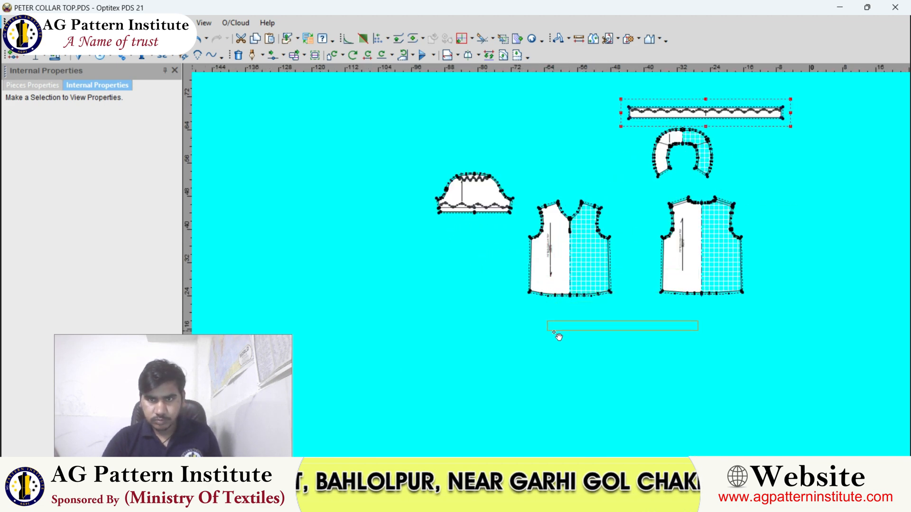
click(555, 337)
drag(557, 163, 555, 160)
scroll(555, 160, up, 4)
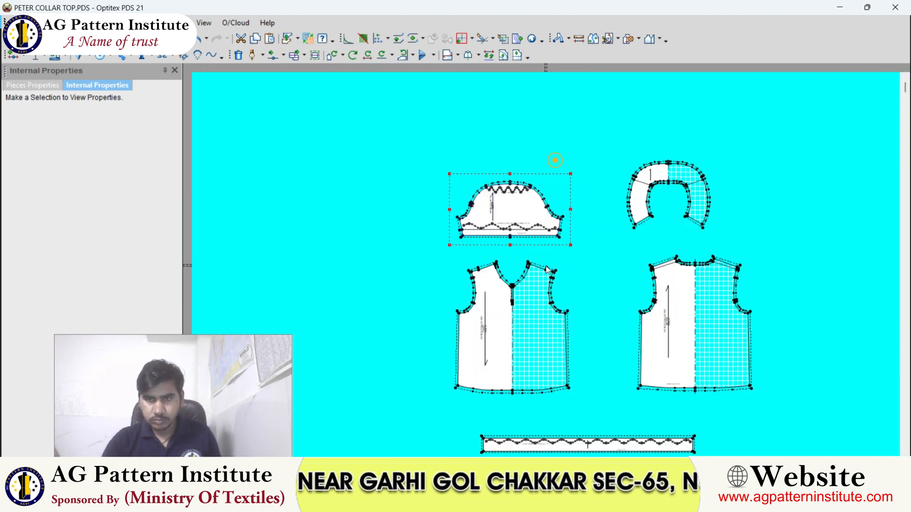
drag(525, 305, 537, 303)
click(677, 333)
scroll(677, 328, down, 3)
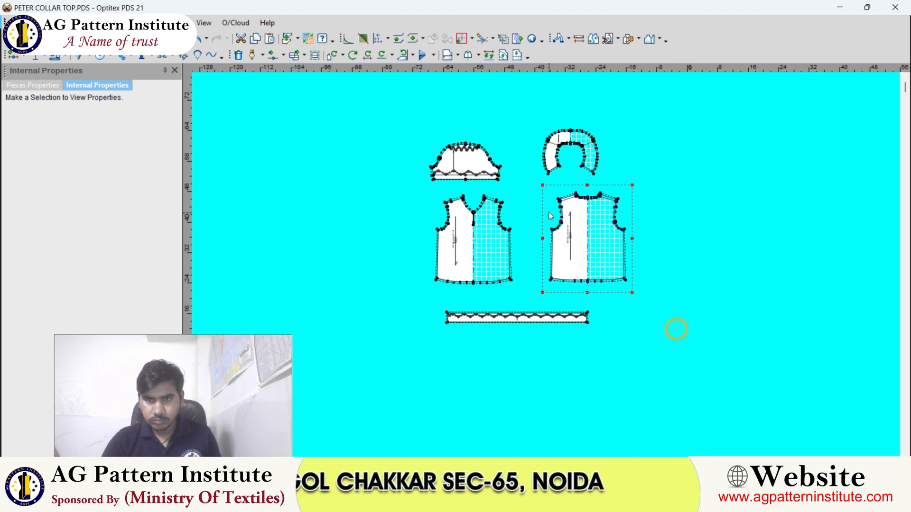
Rotate the plain narrow strip to vertical and place it between the front and back bodices
scroll(556, 217, up, 2)
click(572, 188)
scroll(572, 191, up, 1)
key(bracketright)
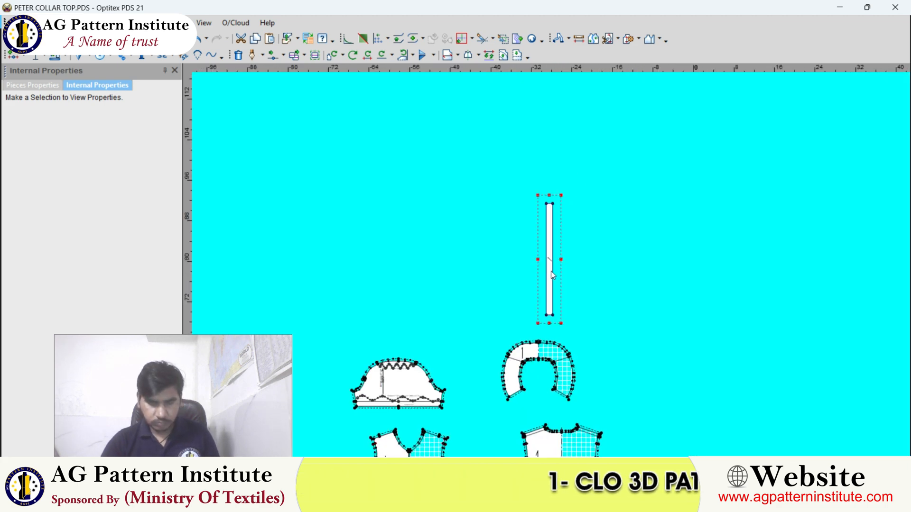
click(551, 271)
scroll(539, 313, down, 1)
scroll(519, 350, up, 1)
drag(551, 276, 543, 302)
Nudge the back bodice and collar away from the upright strip to even out the spacing between pieces
drag(597, 313, 603, 310)
drag(579, 202, 599, 203)
scroll(599, 295, up, 2)
drag(550, 267, 550, 263)
click(388, 310)
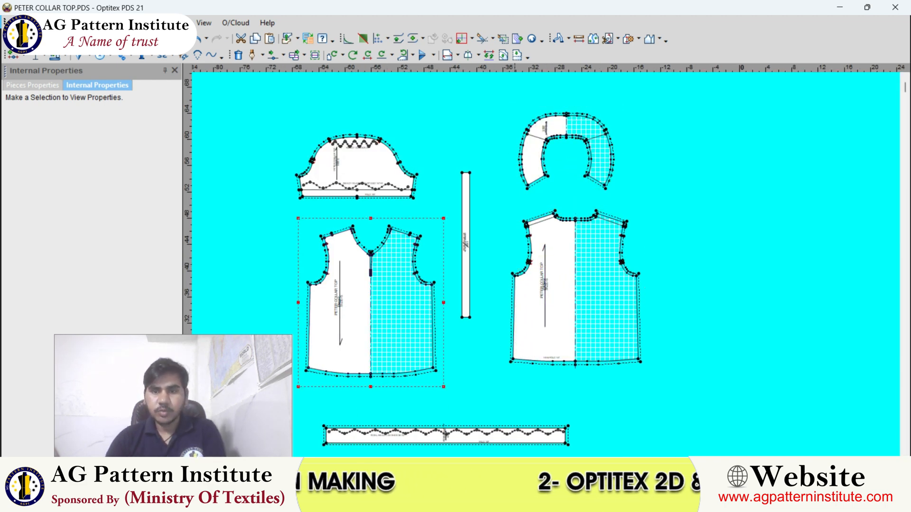
Switch to the photo viewer and examine the front, back and side reference photos of the blue top, including its hem
click(521, 500)
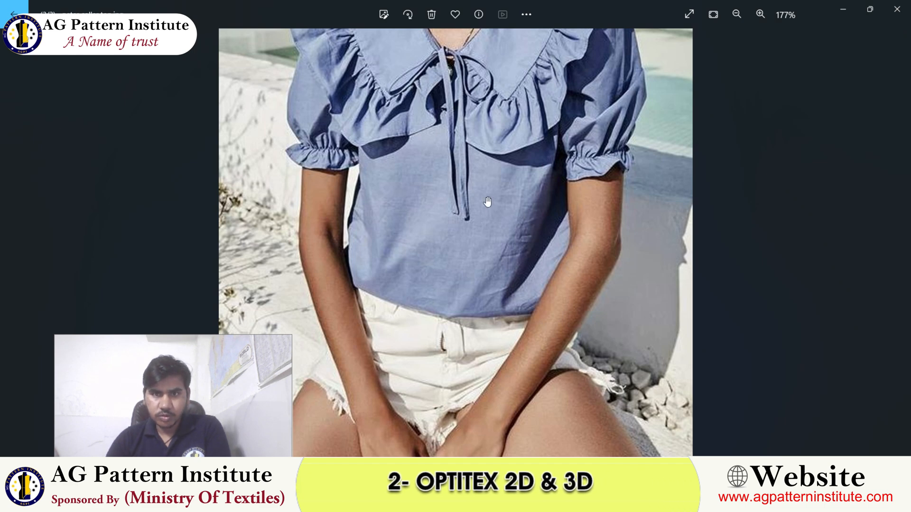
scroll(467, 188, down, 3)
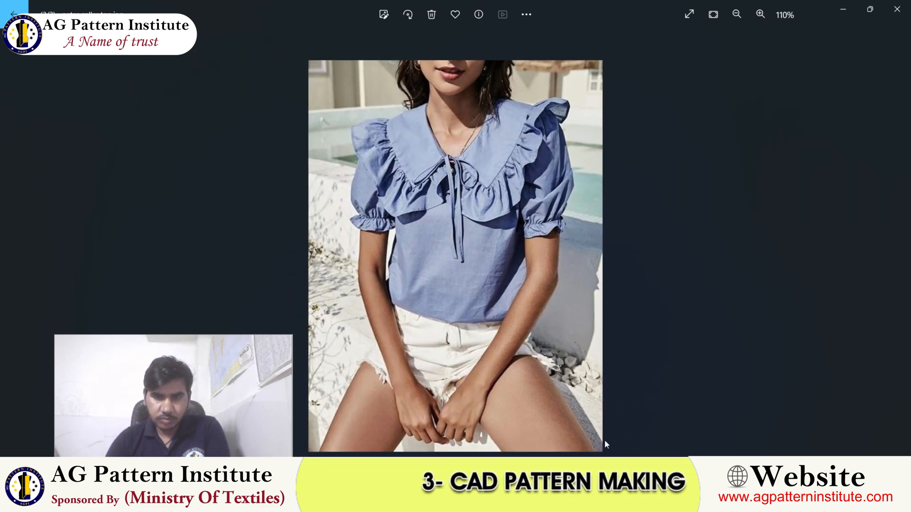
key(Left)
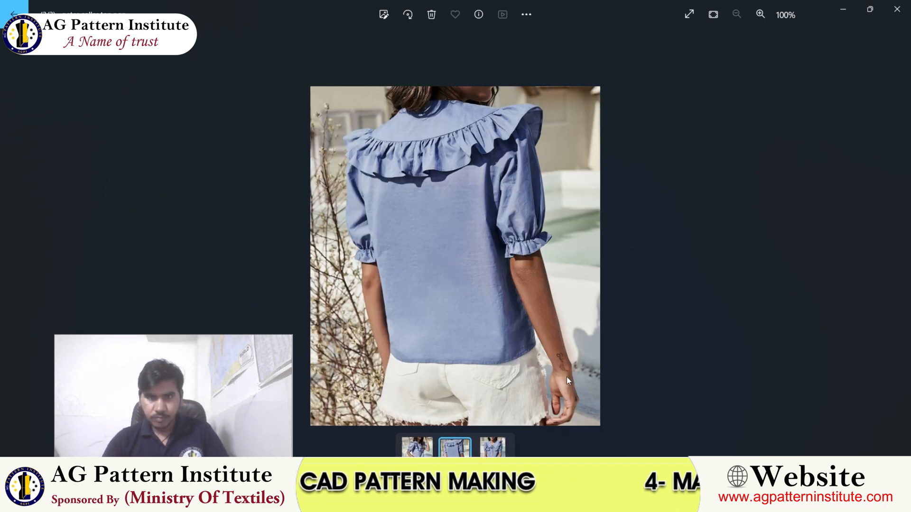
key(Right)
key(Left)
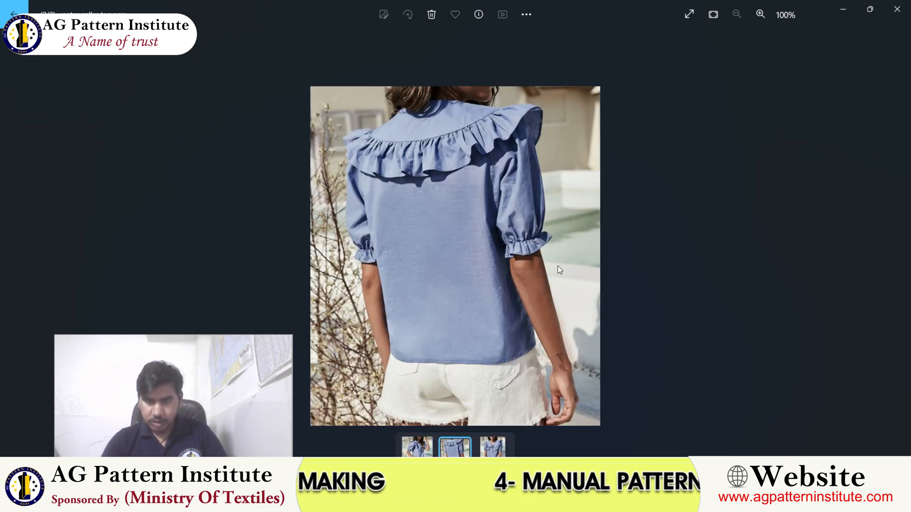
scroll(496, 385, up, 5)
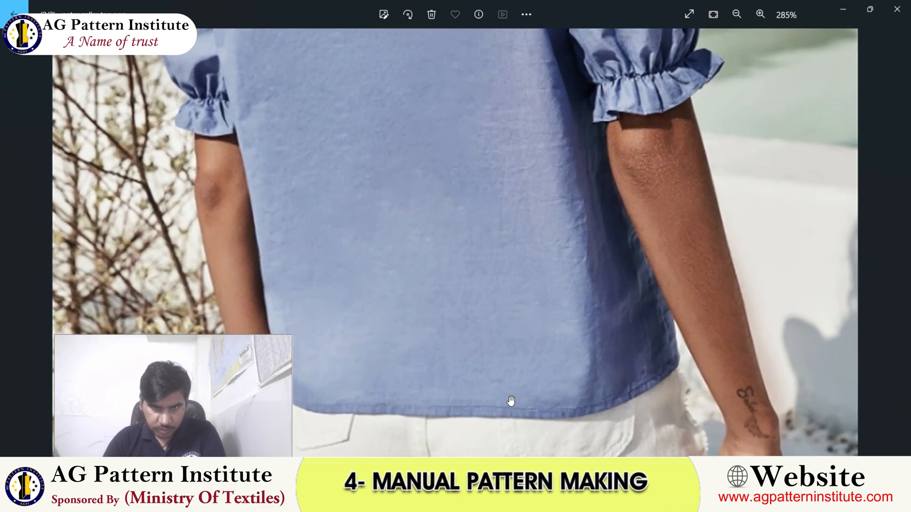
scroll(510, 401, down, 4)
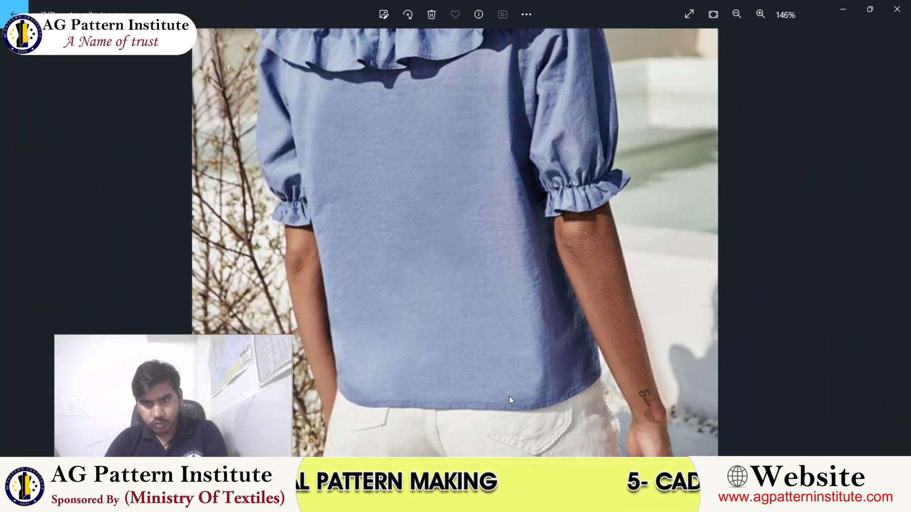
scroll(456, 223, up, 1)
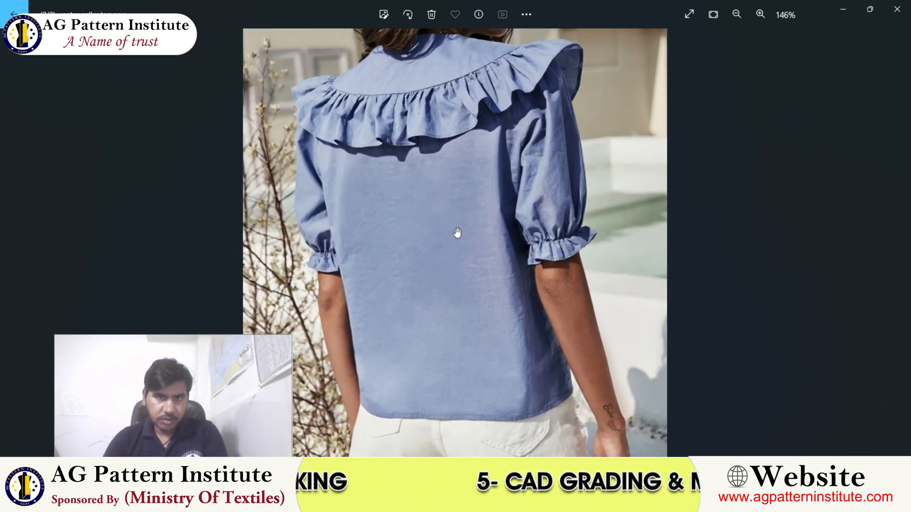
key(Left)
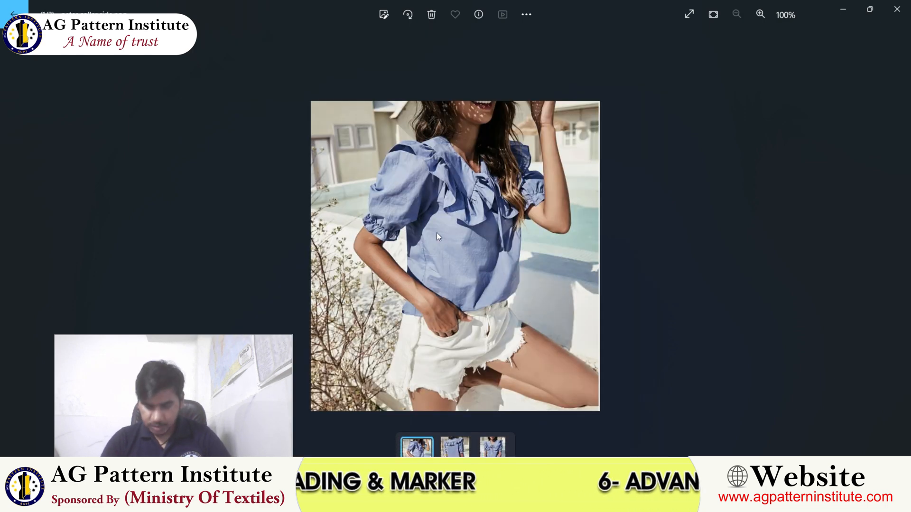
key(Right)
key(Right)
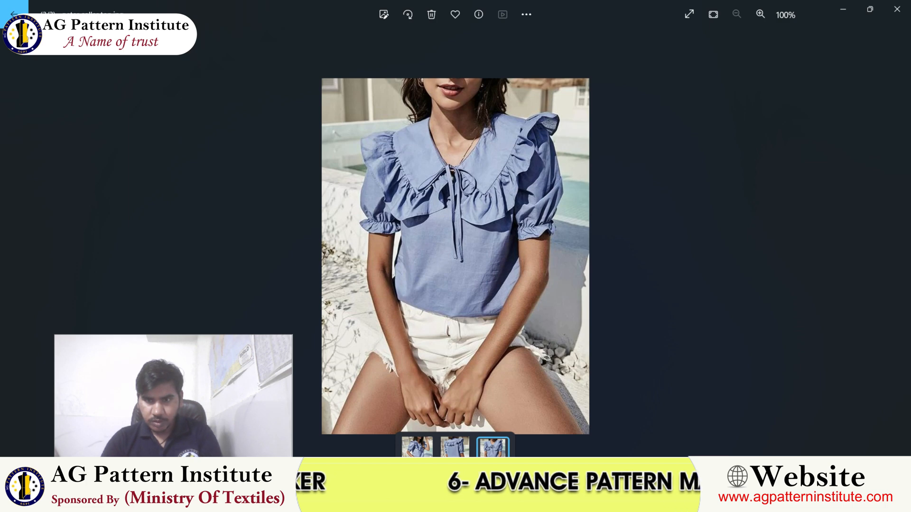
Switch back to Optitex PDS and review the complete layout of the pattern pieces
key(alt+Tab)
scroll(505, 298, down, 1)
scroll(548, 274, up, 1)
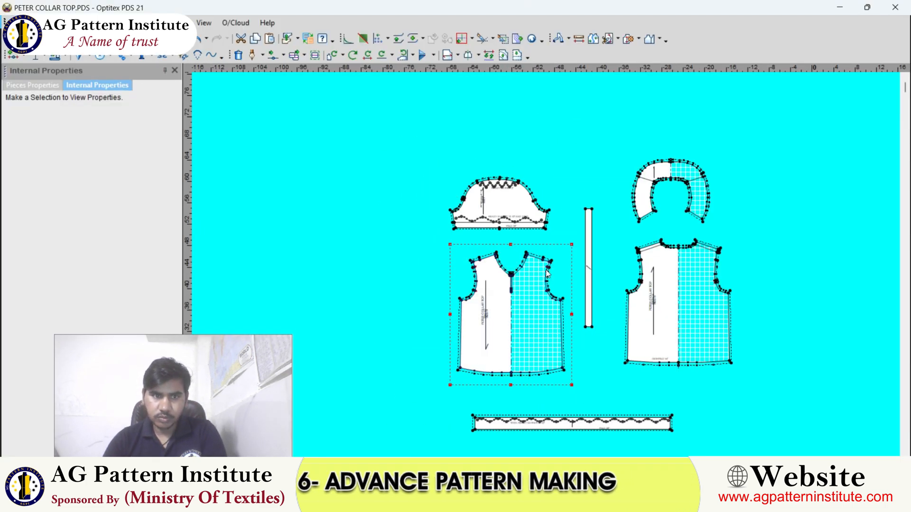
mouse_move(639, 501)
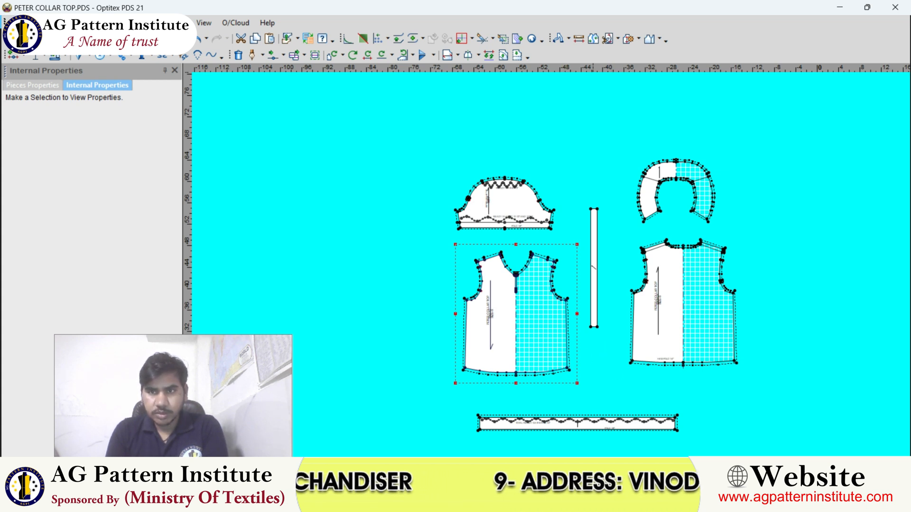
scroll(670, 323, down, 1)
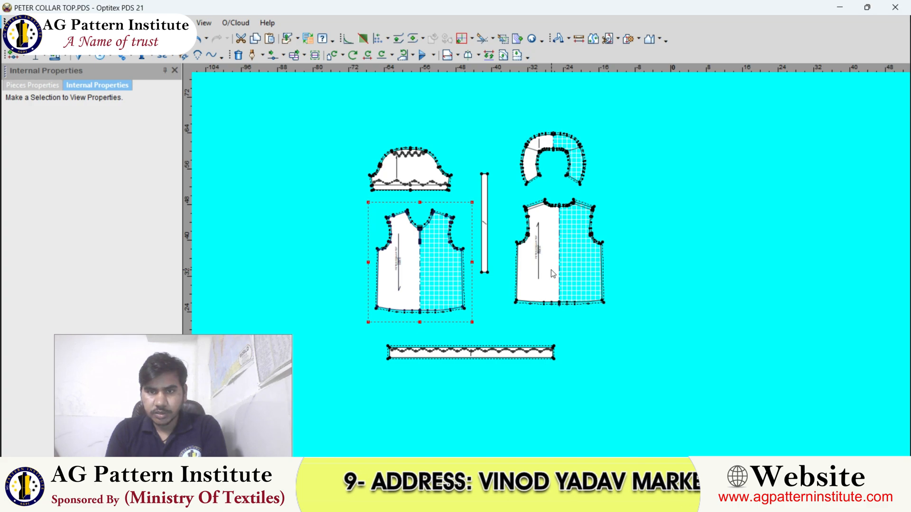